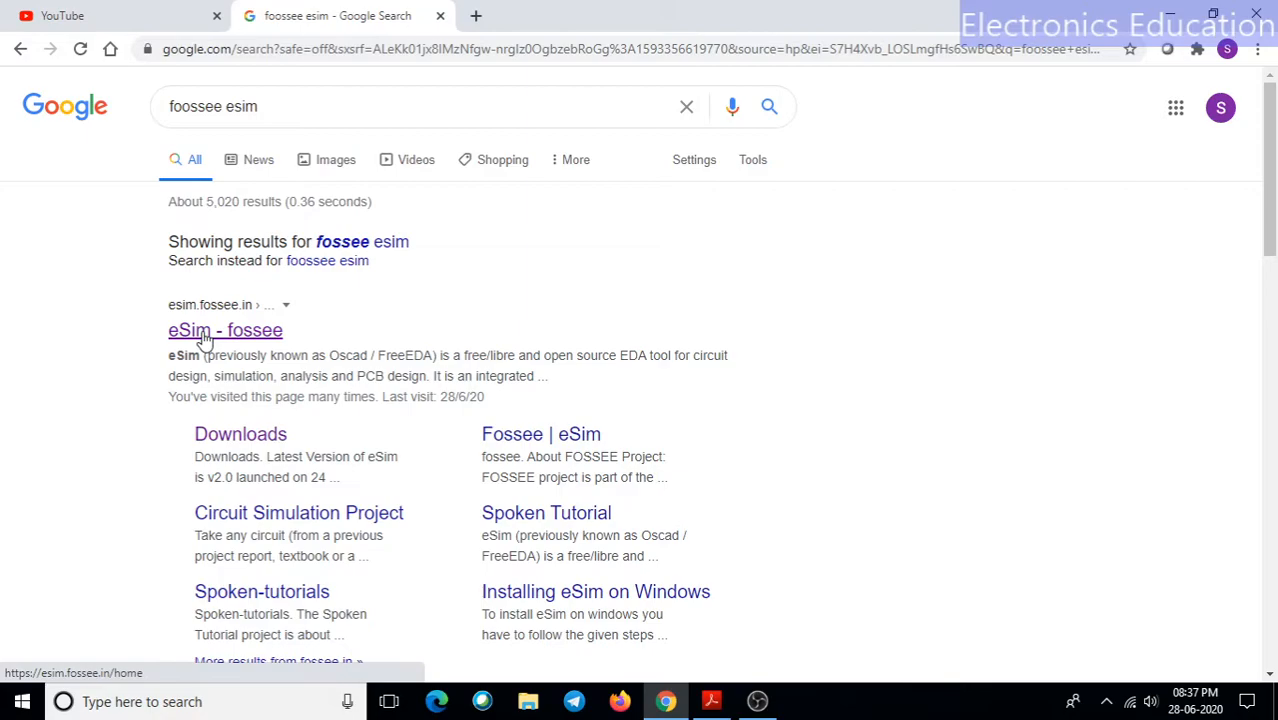
Step: Open the eSim - fossee site from the search results and review the eSim 2.0 installers on its Downloads page
{"action": "left_click", "coordinate": [204, 337]}
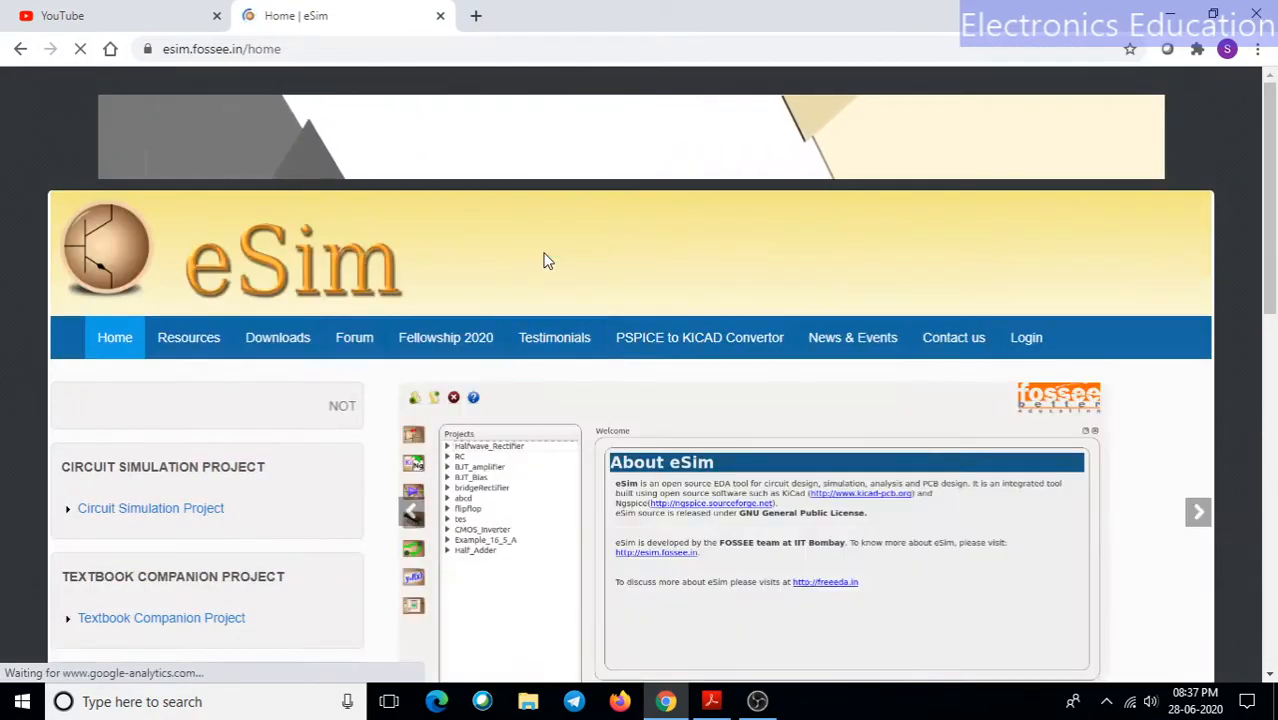
{"action": "left_click", "coordinate": [284, 345]}
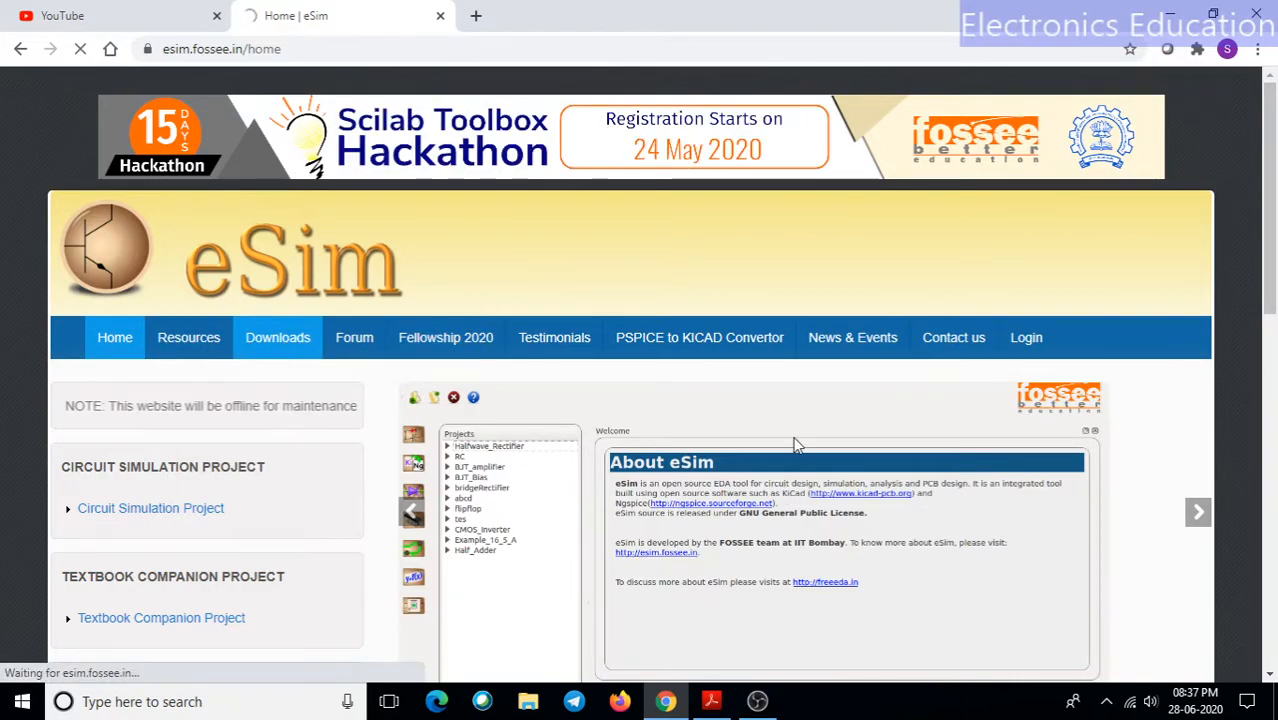
{"action": "scroll", "coordinate": [795, 445], "scroll_direction": "down", "scroll_amount": 3}
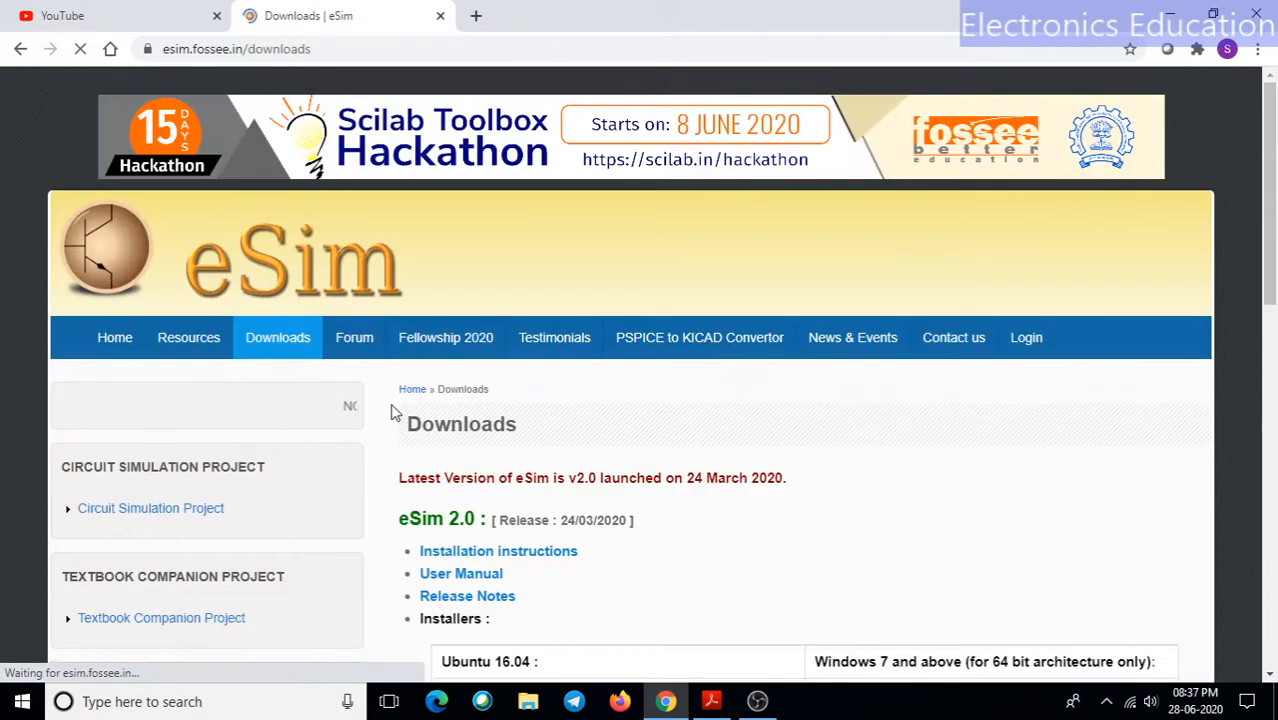
{"action": "scroll", "coordinate": [770, 520], "scroll_direction": "down", "scroll_amount": 1}
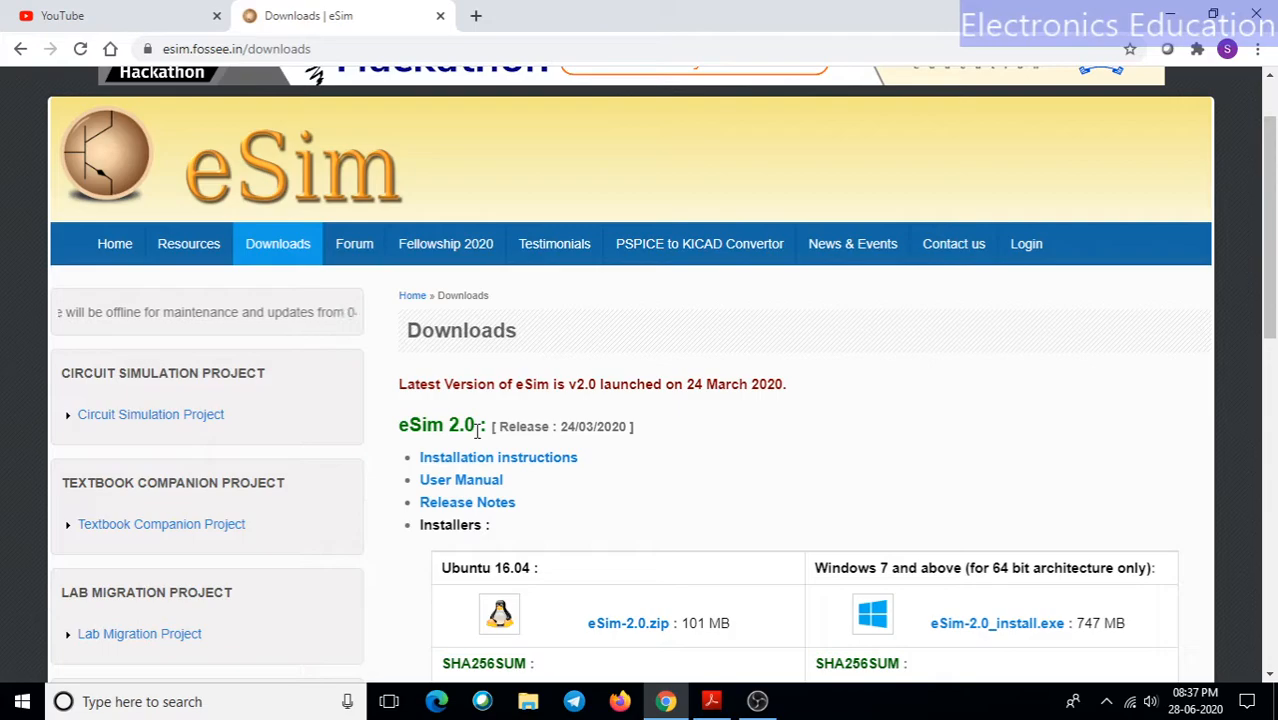
{"action": "scroll", "coordinate": [571, 451], "scroll_direction": "down", "scroll_amount": 2}
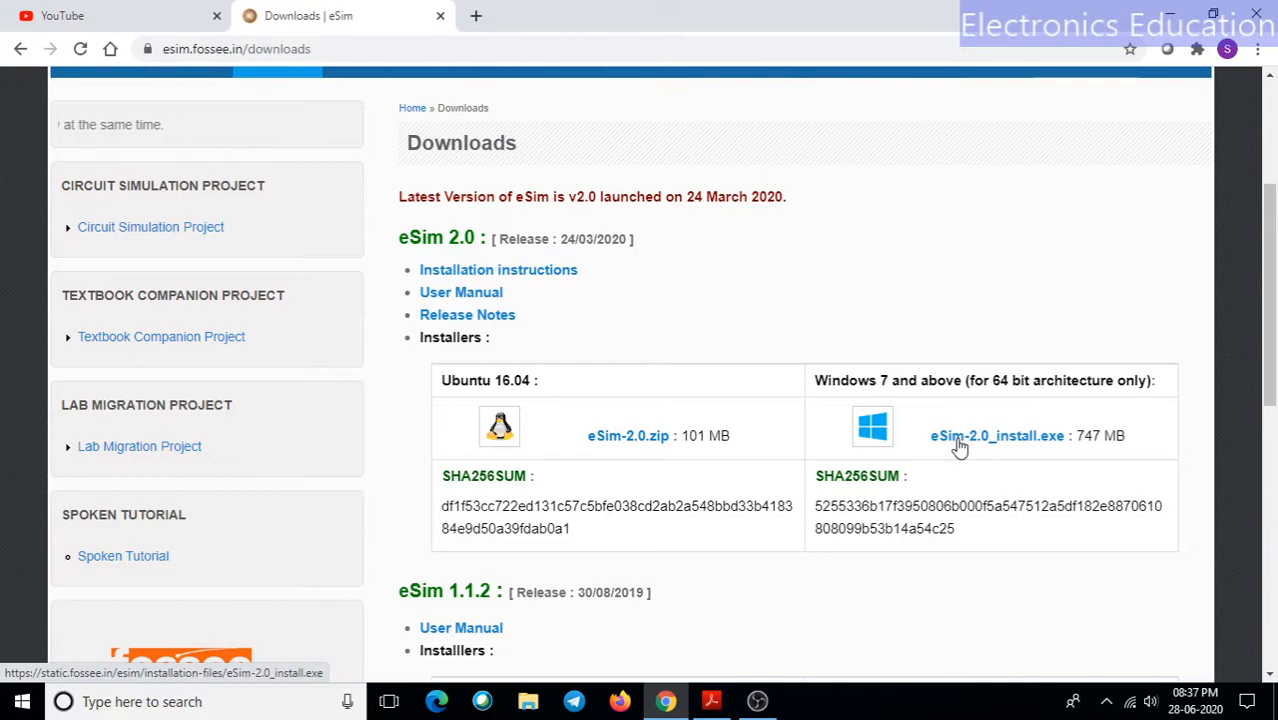
{"action": "scroll", "coordinate": [827, 541], "scroll_direction": "down", "scroll_amount": 2}
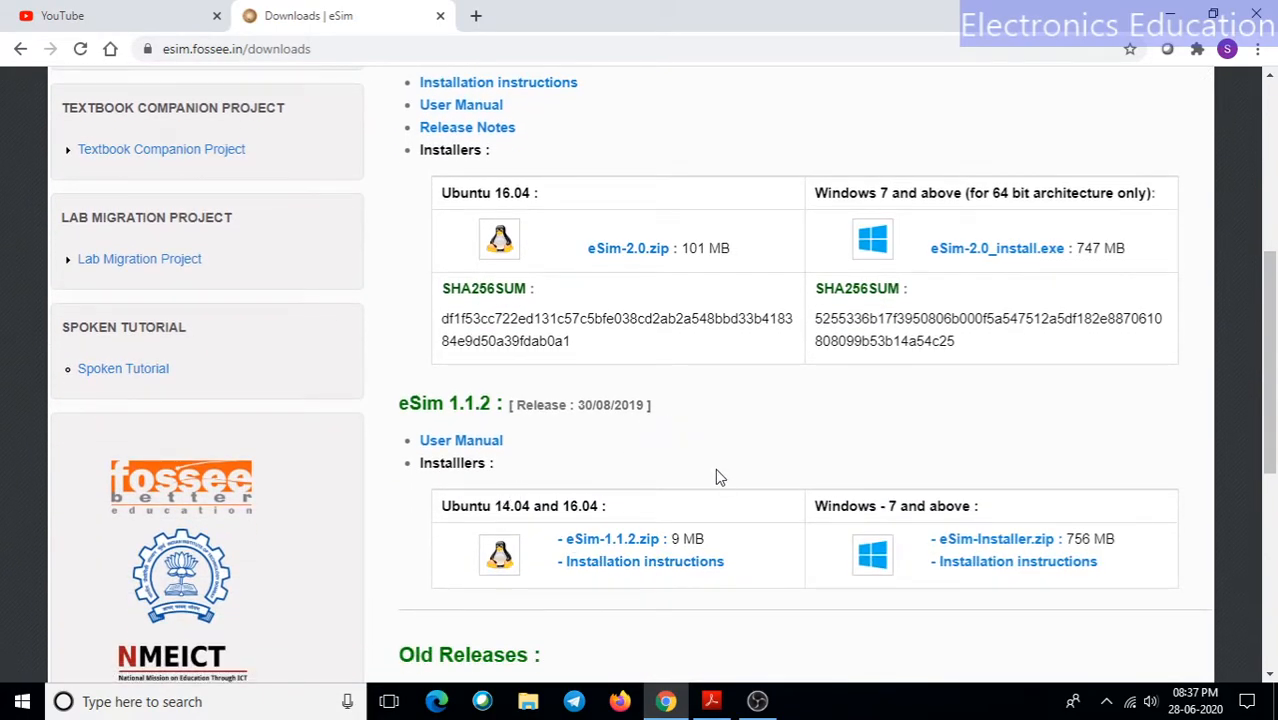
{"action": "scroll", "coordinate": [681, 463], "scroll_direction": "up", "scroll_amount": 2}
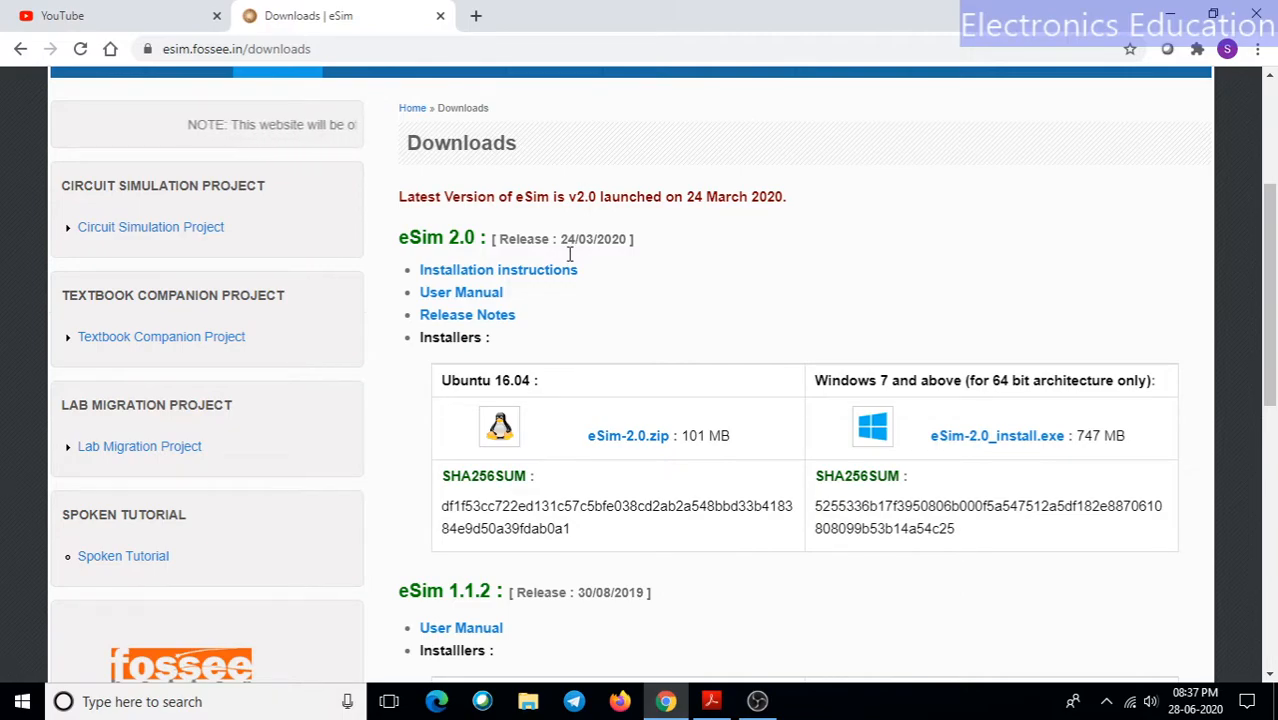
Step: Switch to File Explorer and bring the computer's drives into view
{"action": "left_click", "coordinate": [532, 706]}
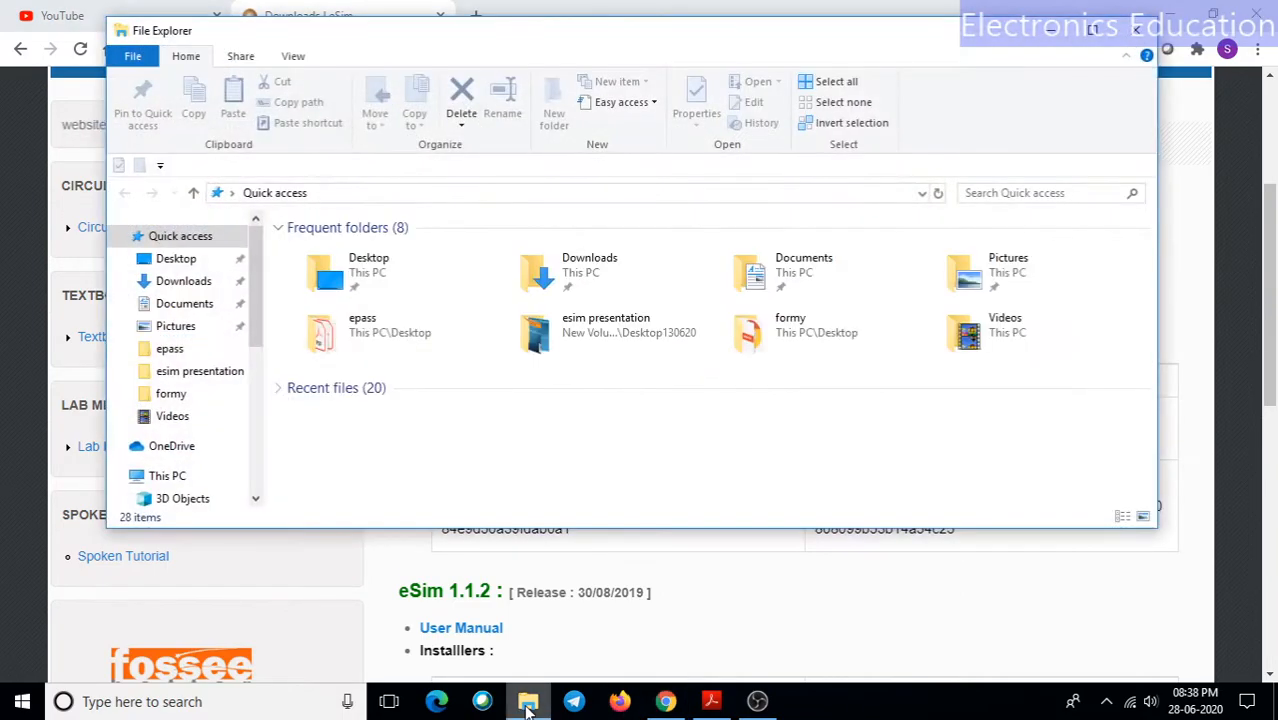
{"action": "scroll", "coordinate": [195, 502], "scroll_direction": "down", "scroll_amount": 2}
{"action": "scroll", "coordinate": [200, 480], "scroll_direction": "down", "scroll_amount": 2}
{"action": "left_click", "coordinate": [210, 468]}
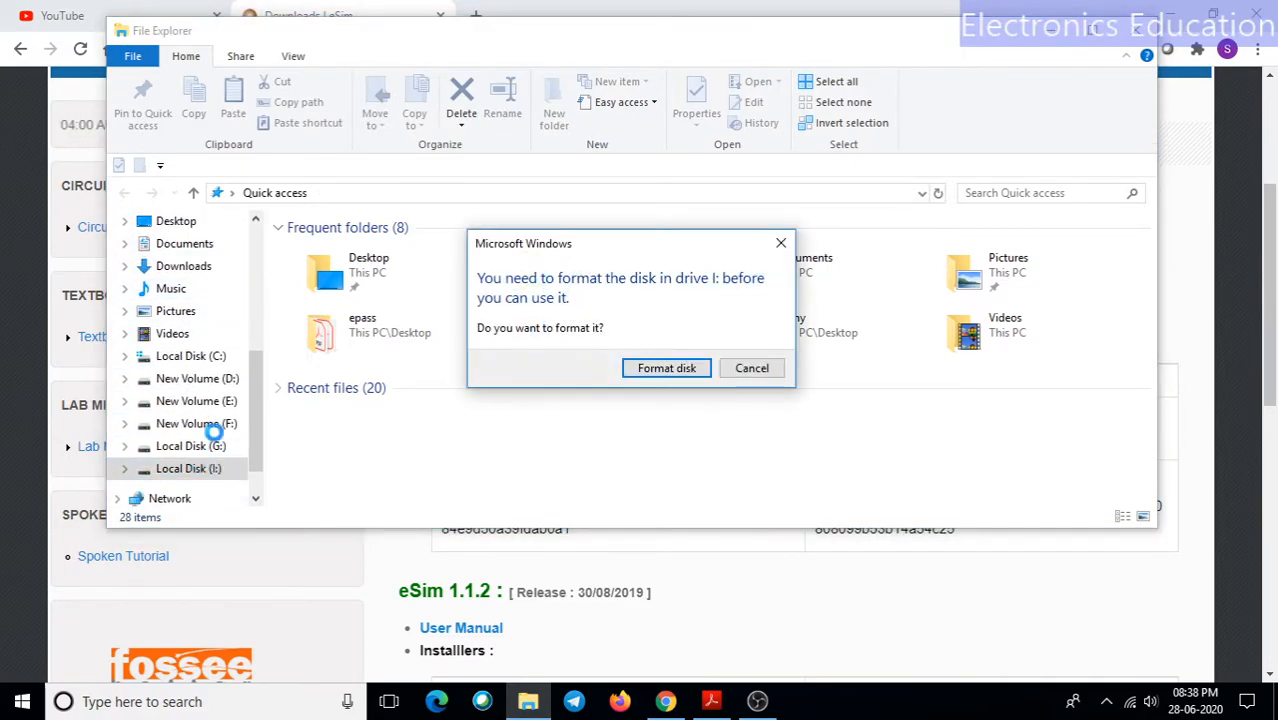
{"action": "left_click", "coordinate": [751, 368]}
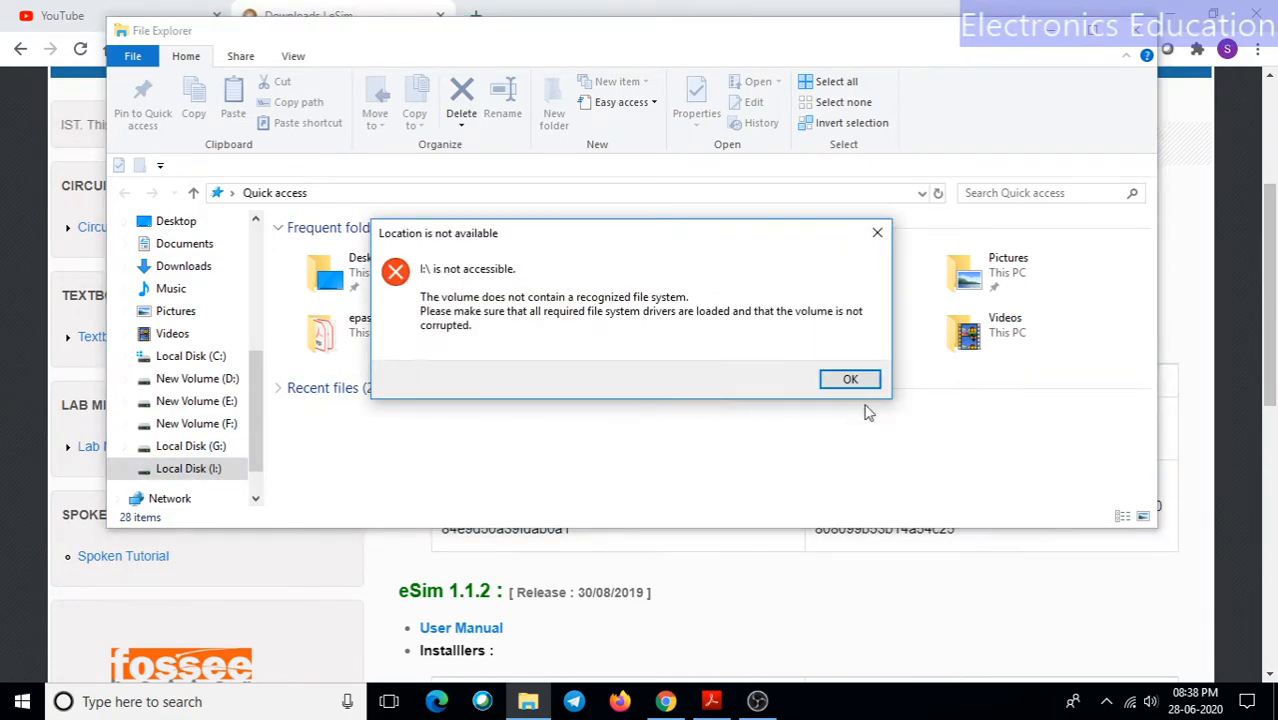
{"action": "left_click", "coordinate": [880, 232]}
Step: Open the softs folder on New Volume (F:) and locate the eSim installer file
{"action": "left_click", "coordinate": [192, 425]}
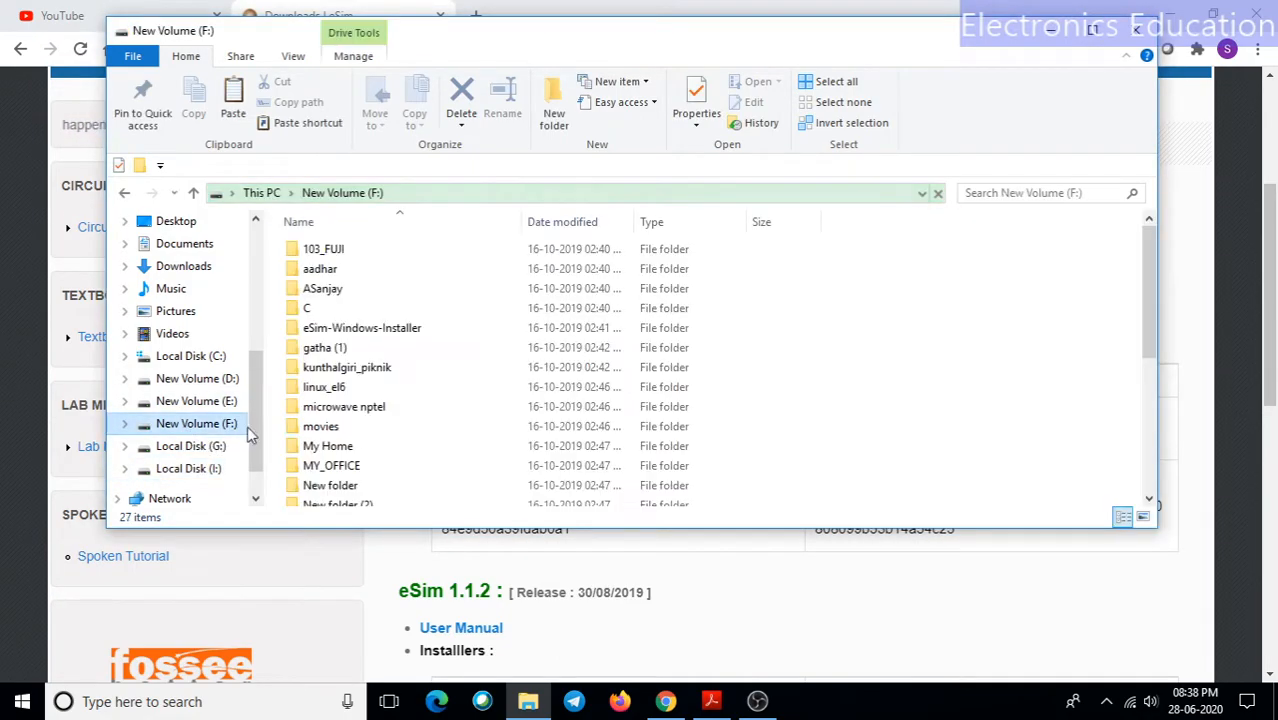
{"action": "scroll", "coordinate": [360, 450], "scroll_direction": "down", "scroll_amount": 2}
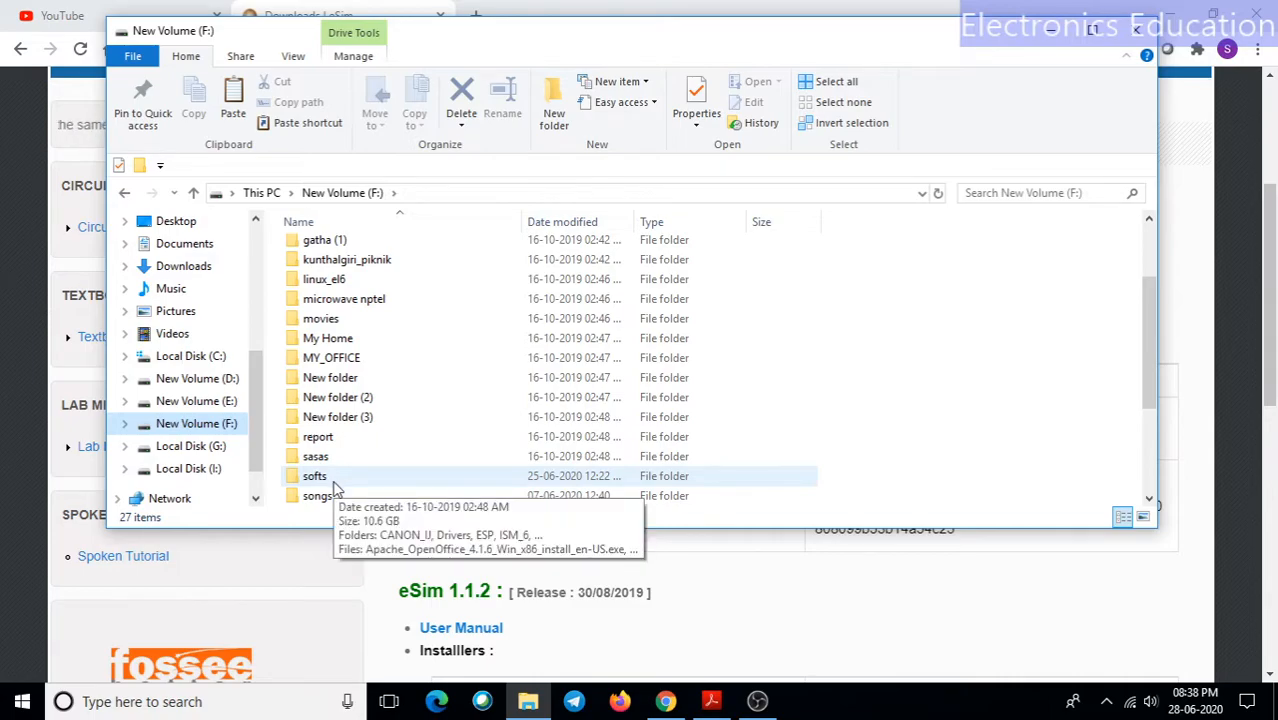
{"action": "double_click", "coordinate": [334, 479]}
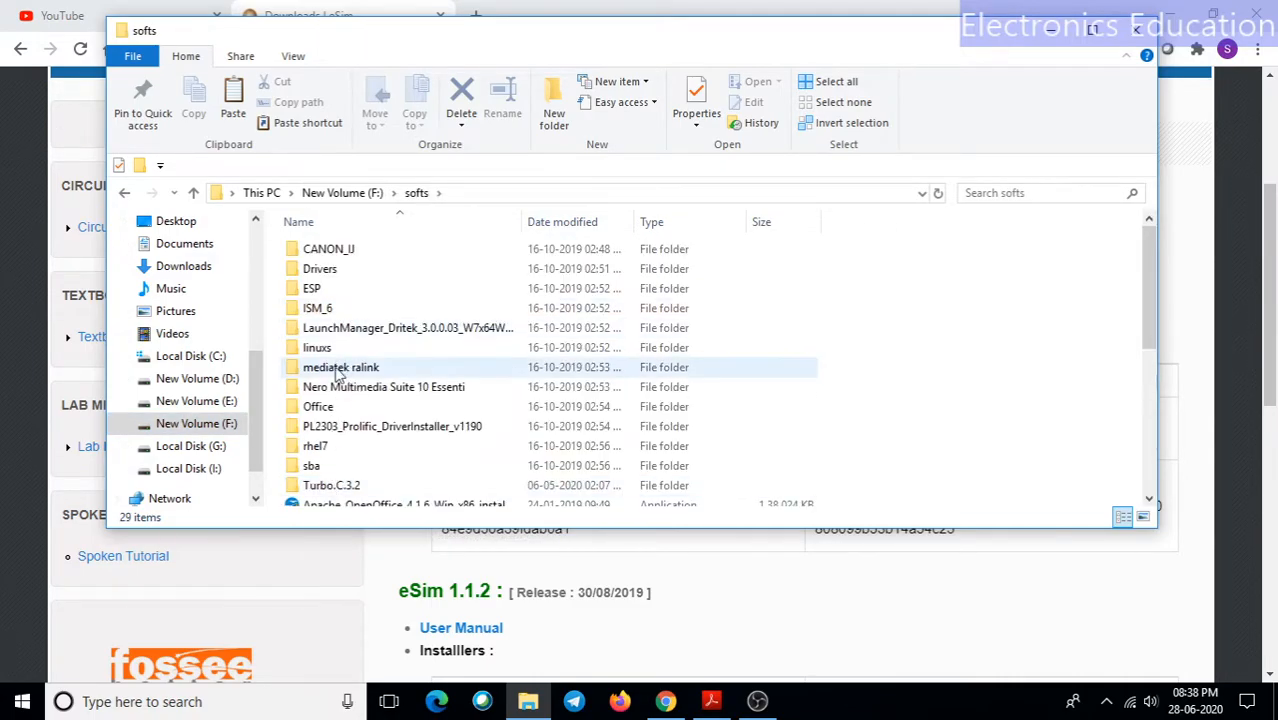
{"action": "left_click", "coordinate": [330, 350]}
{"action": "scroll", "coordinate": [333, 365], "scroll_direction": "down", "scroll_amount": 5}
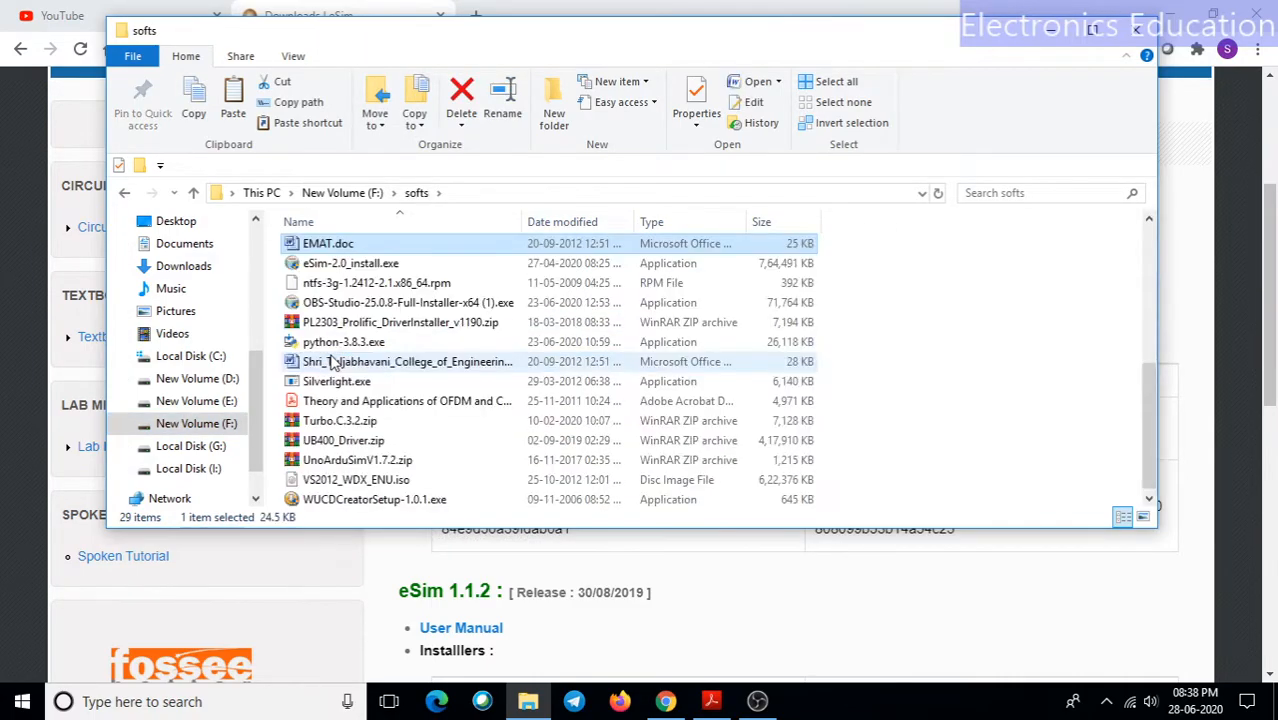
Step: Run eSim-2.0_install.exe as administrator and quit the setup at its license agreement, closing the browser in the meantime
{"action": "left_click", "coordinate": [340, 264]}
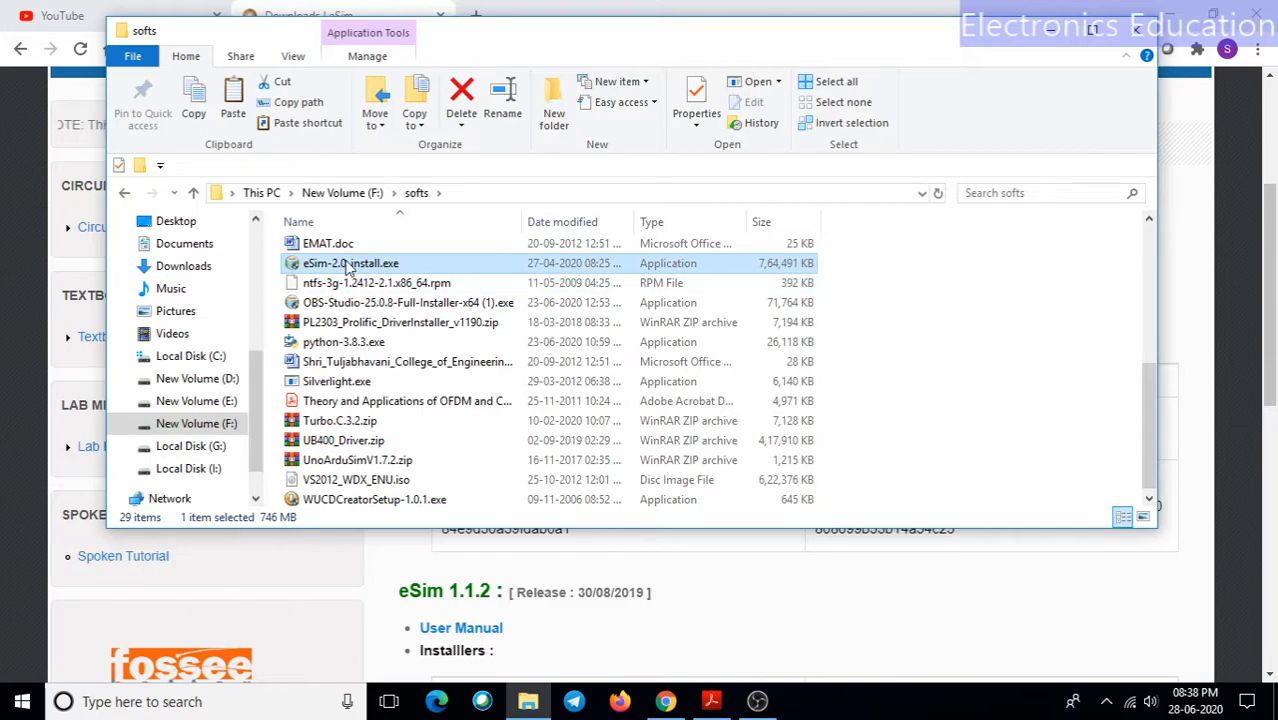
{"action": "right_click", "coordinate": [347, 268]}
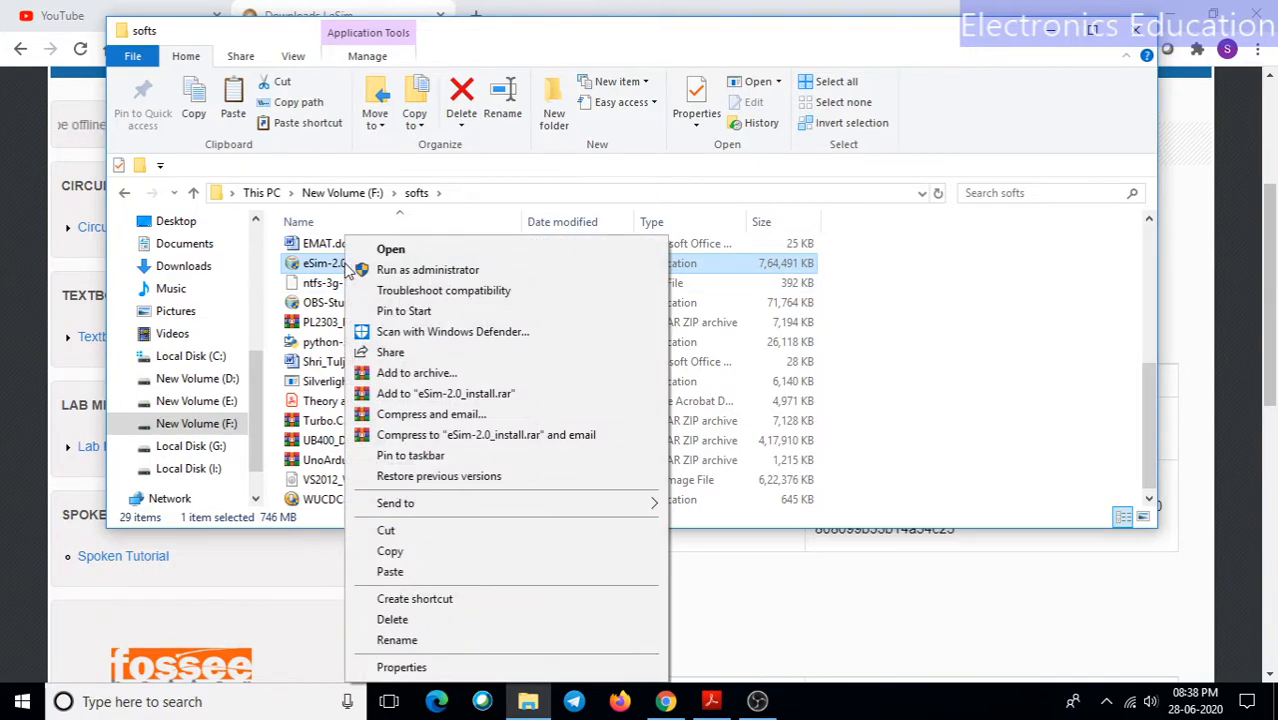
{"action": "left_click", "coordinate": [407, 271]}
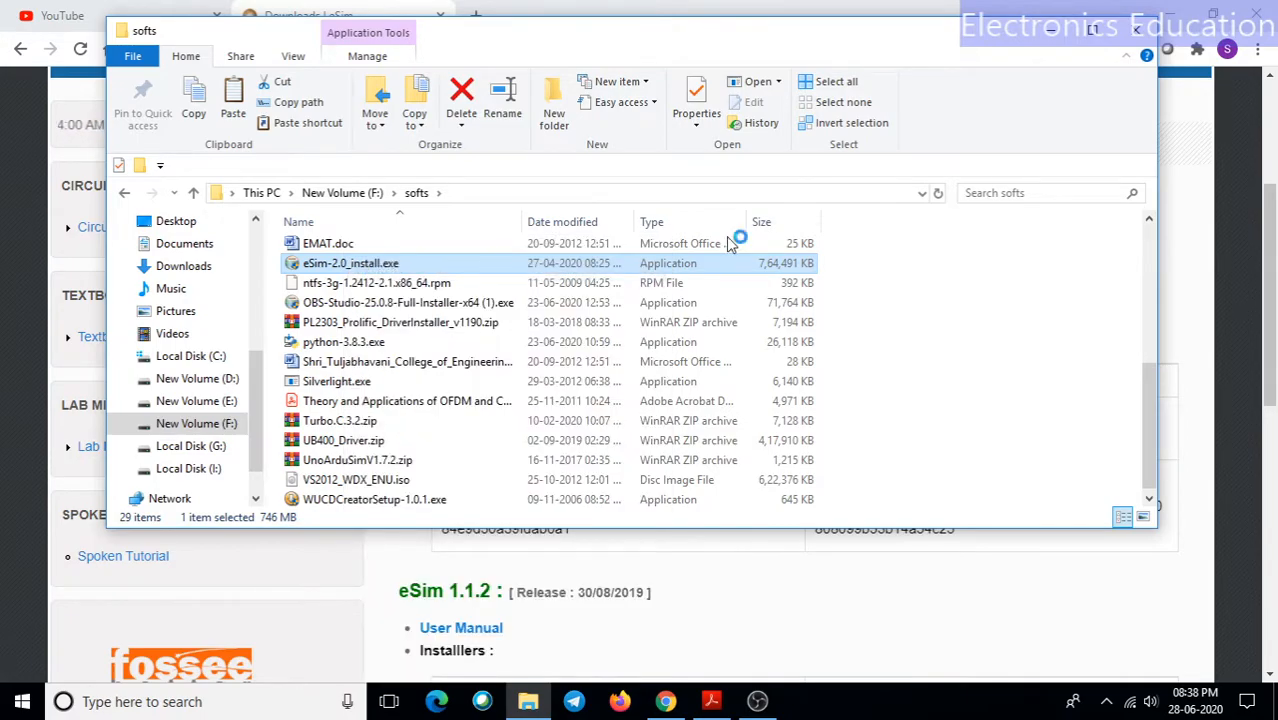
{"action": "left_click", "coordinate": [1256, 14]}
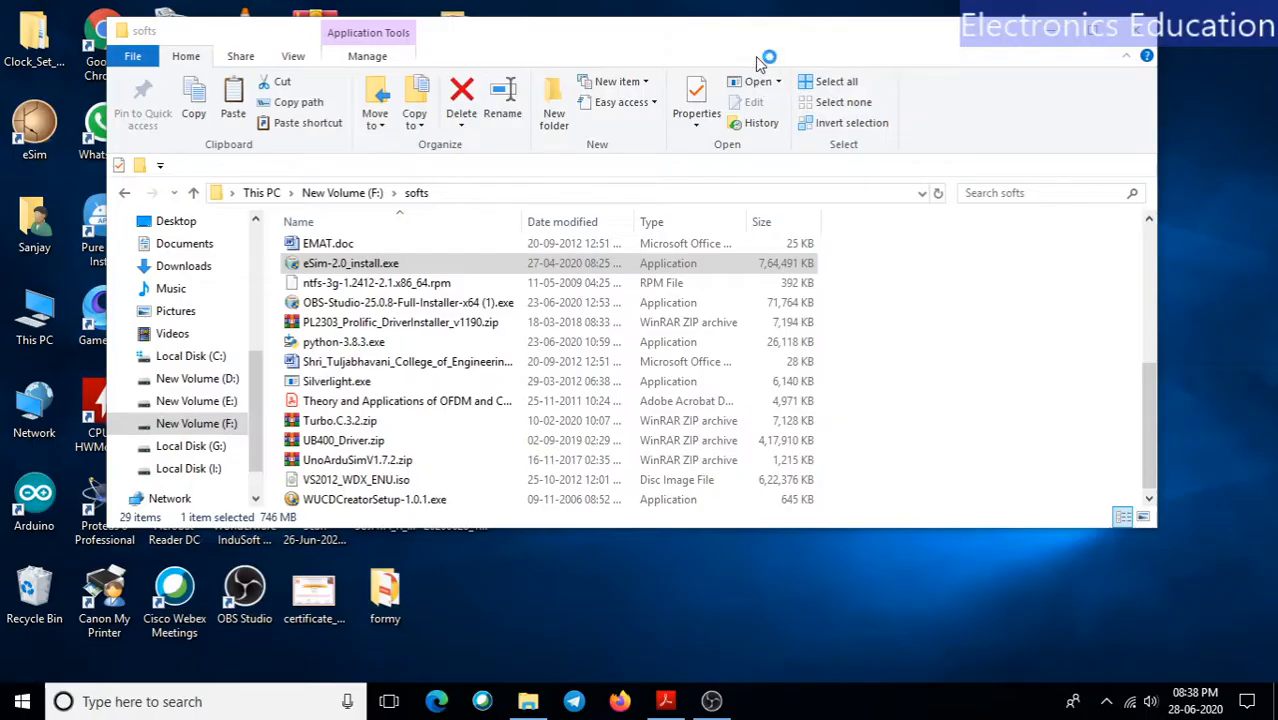
{"action": "left_click_drag", "start_coordinate": [731, 32], "coordinate": [711, 128]}
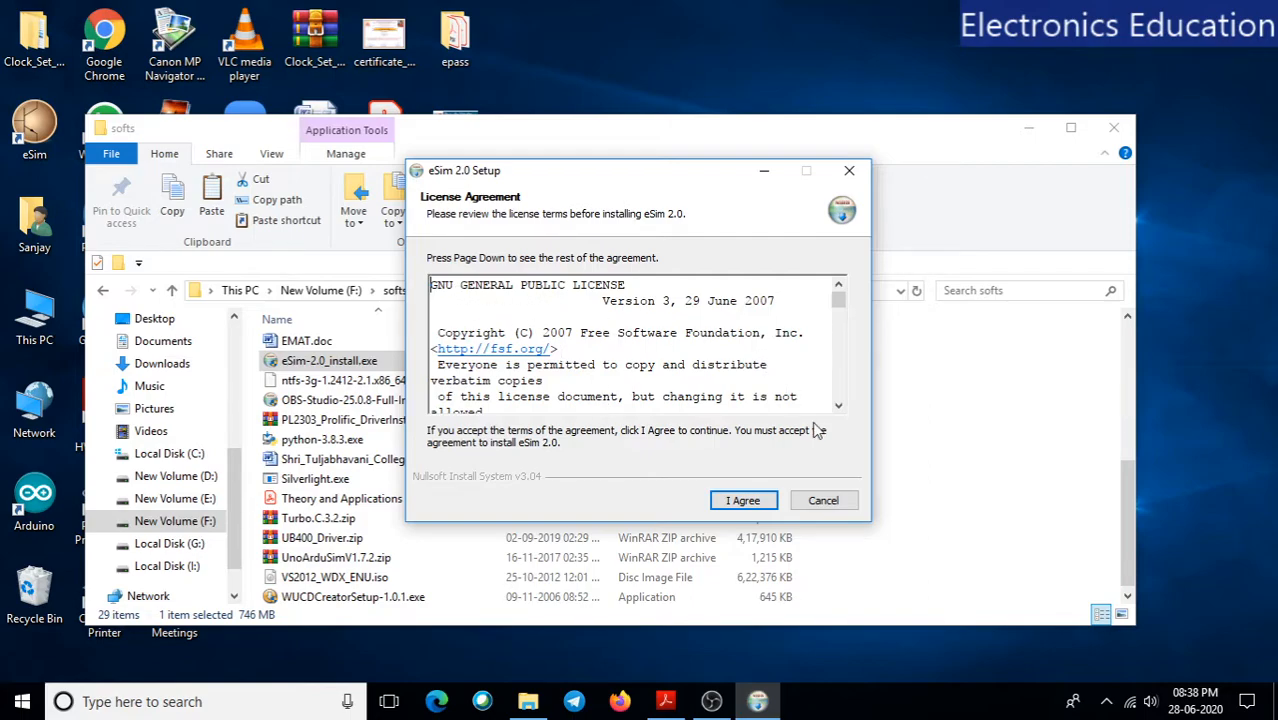
{"action": "left_click", "coordinate": [838, 506]}
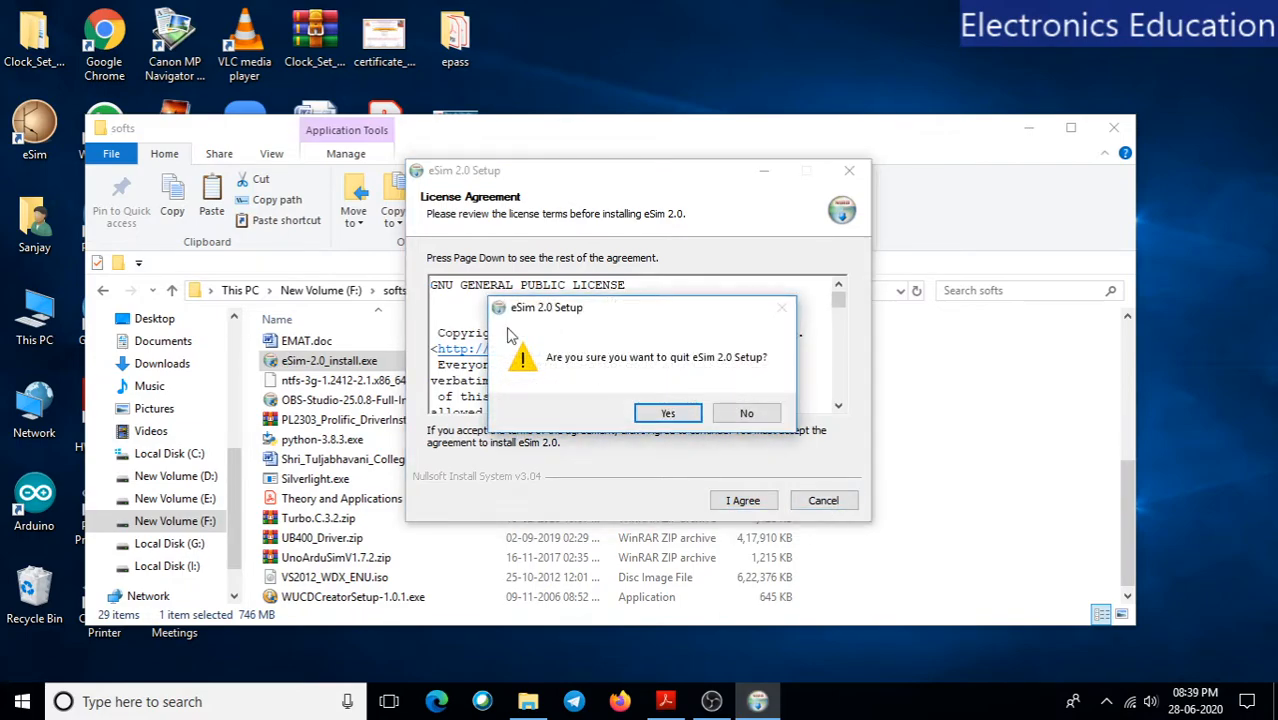
{"action": "left_click", "coordinate": [657, 414]}
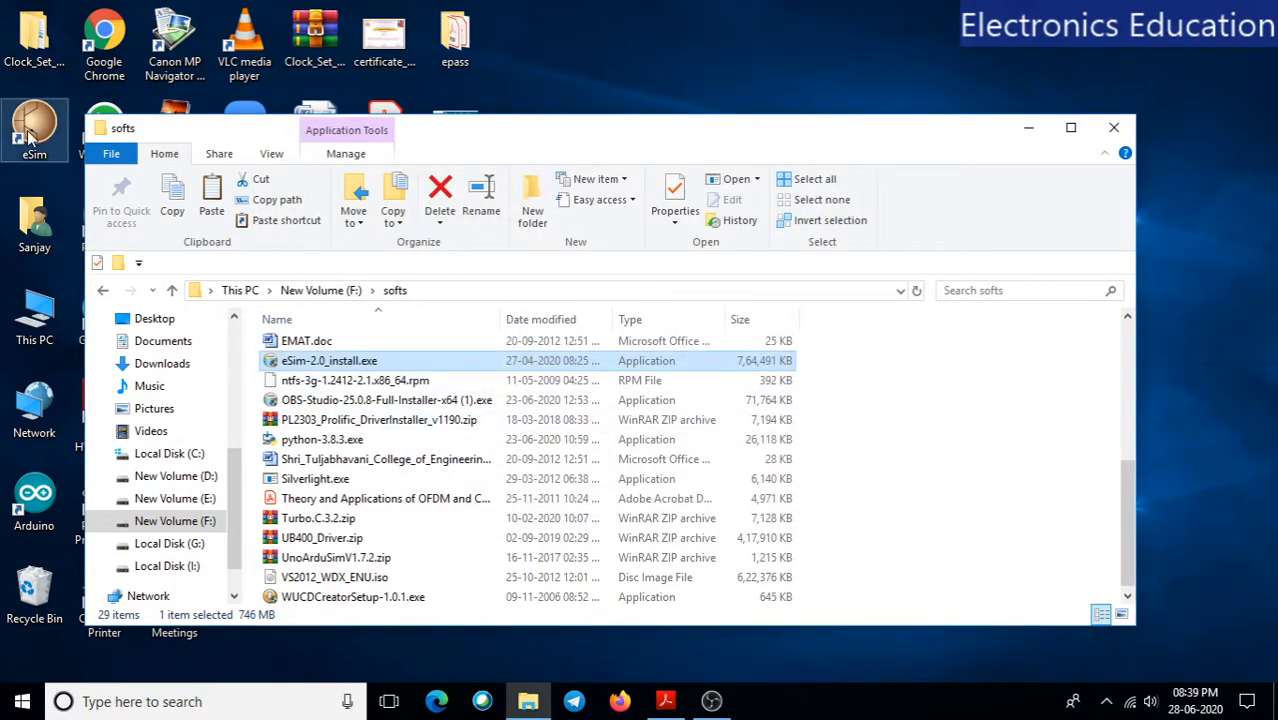
Step: Launch the installed eSim from the desktop and accept the default eSim-Workspace folder
{"action": "double_click", "coordinate": [36, 130]}
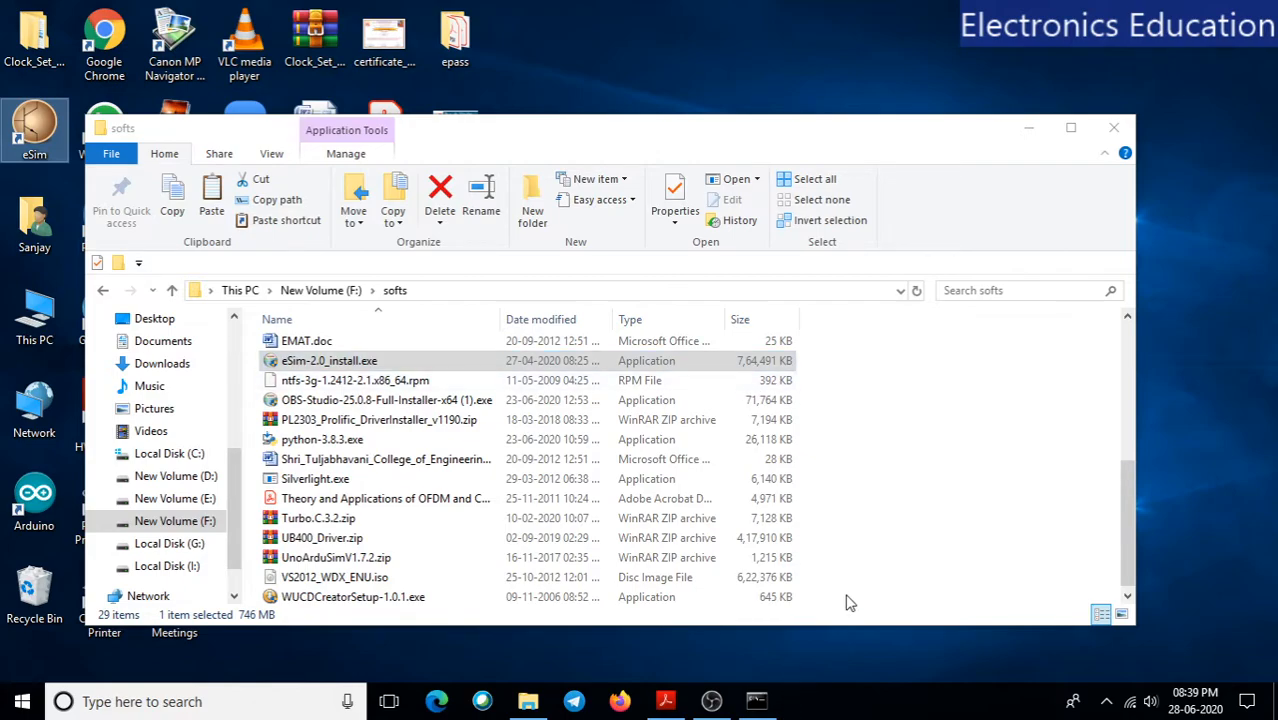
{"action": "left_click", "coordinate": [760, 703]}
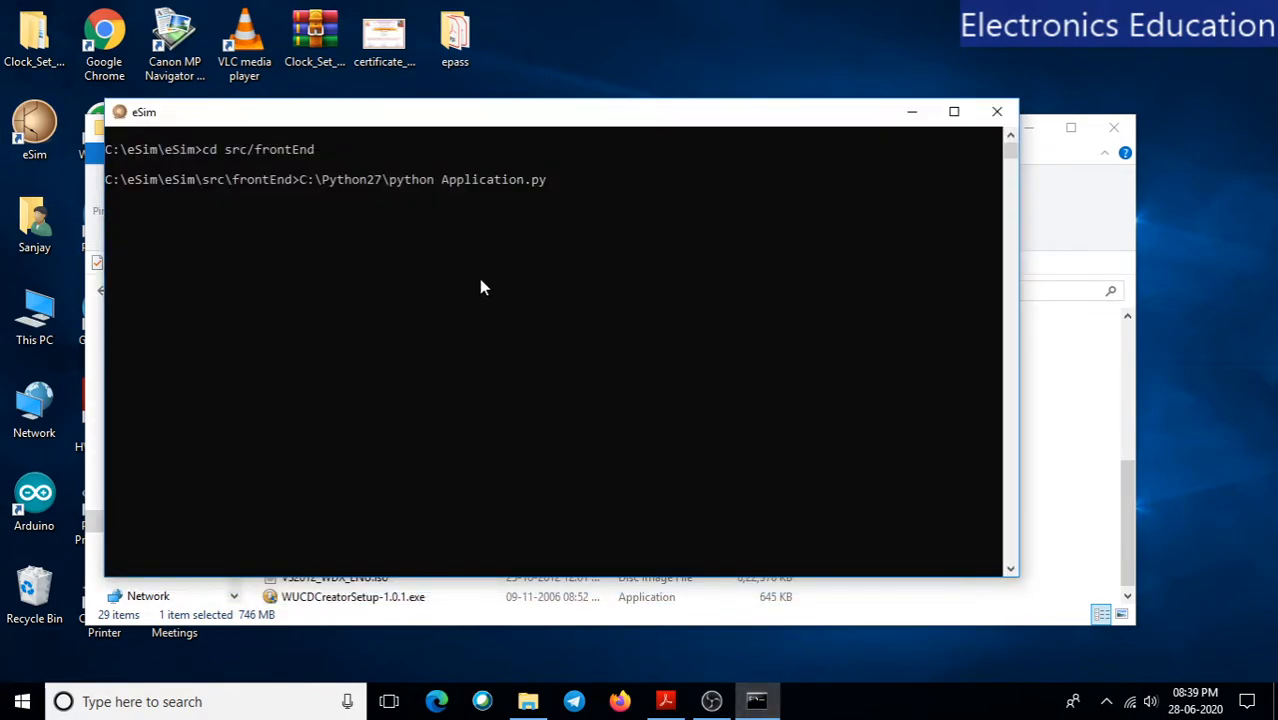
{"action": "key", "text": "Return"}
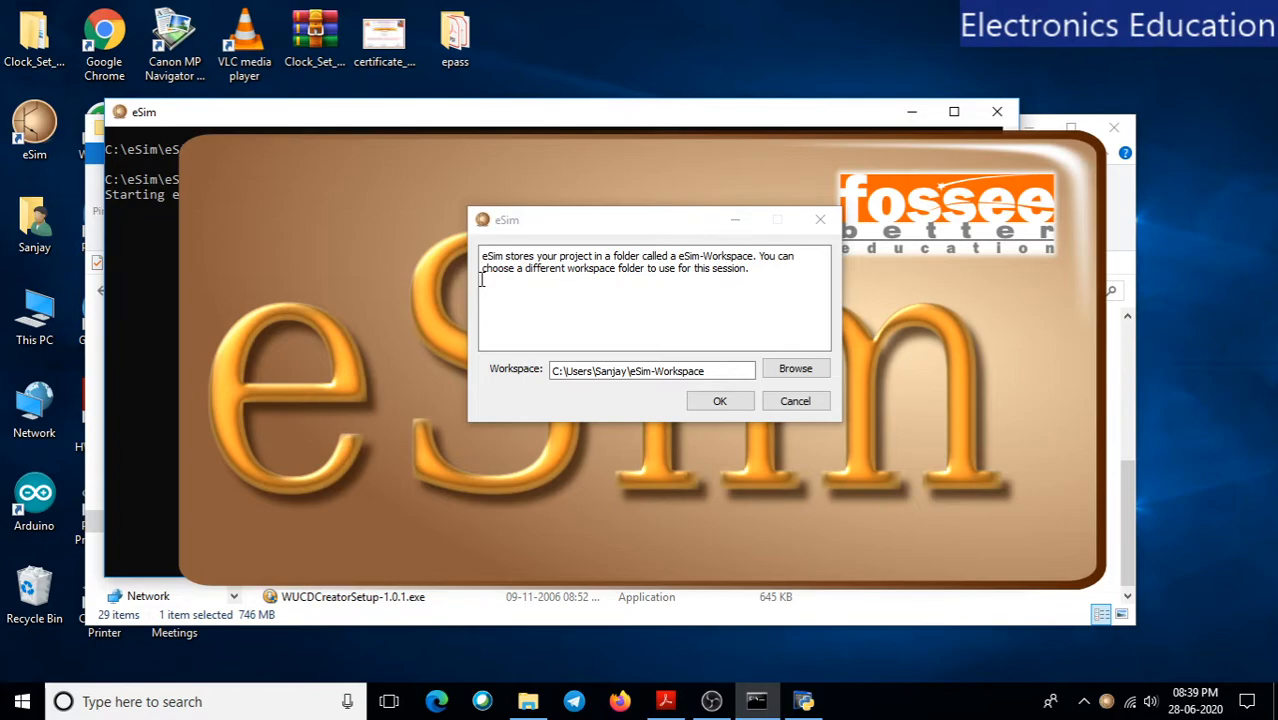
{"action": "left_click", "coordinate": [722, 401]}
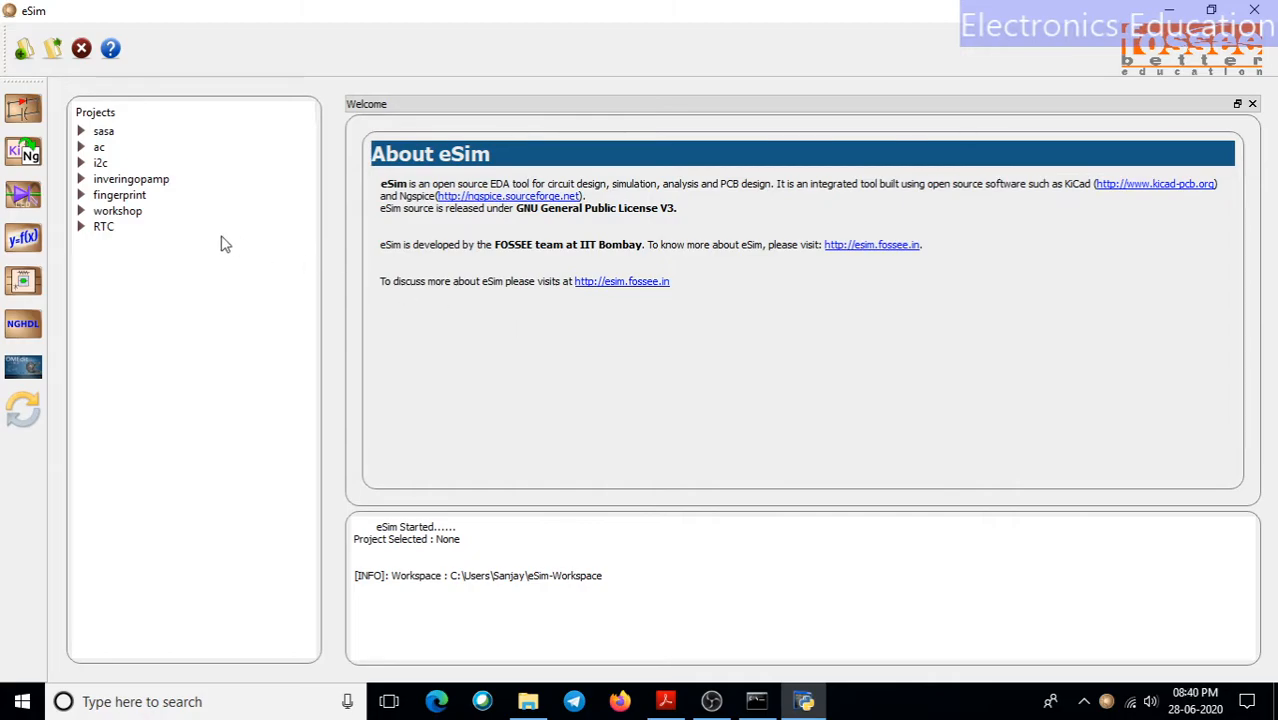
Step: Make inveringopamp the current project, check its name in the log, and collapse the project
{"action": "double_click", "coordinate": [121, 183]}
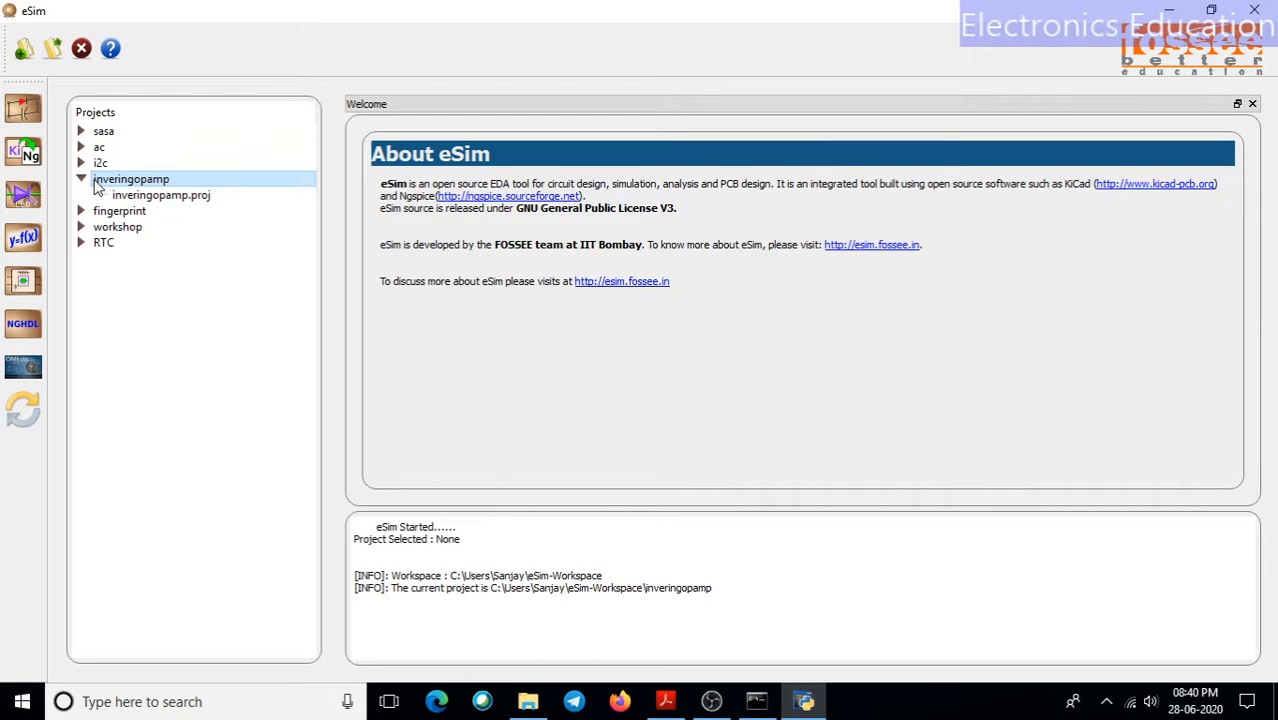
{"action": "left_click", "coordinate": [82, 179]}
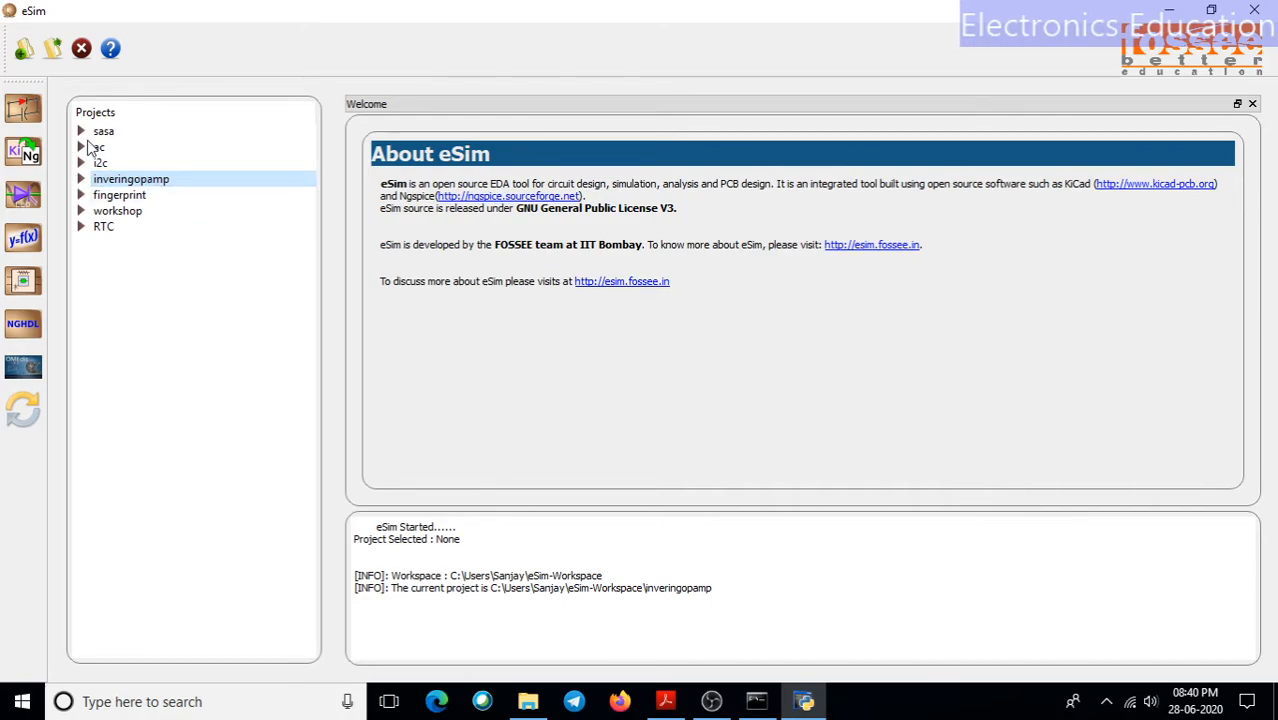
{"action": "left_click", "coordinate": [105, 131]}
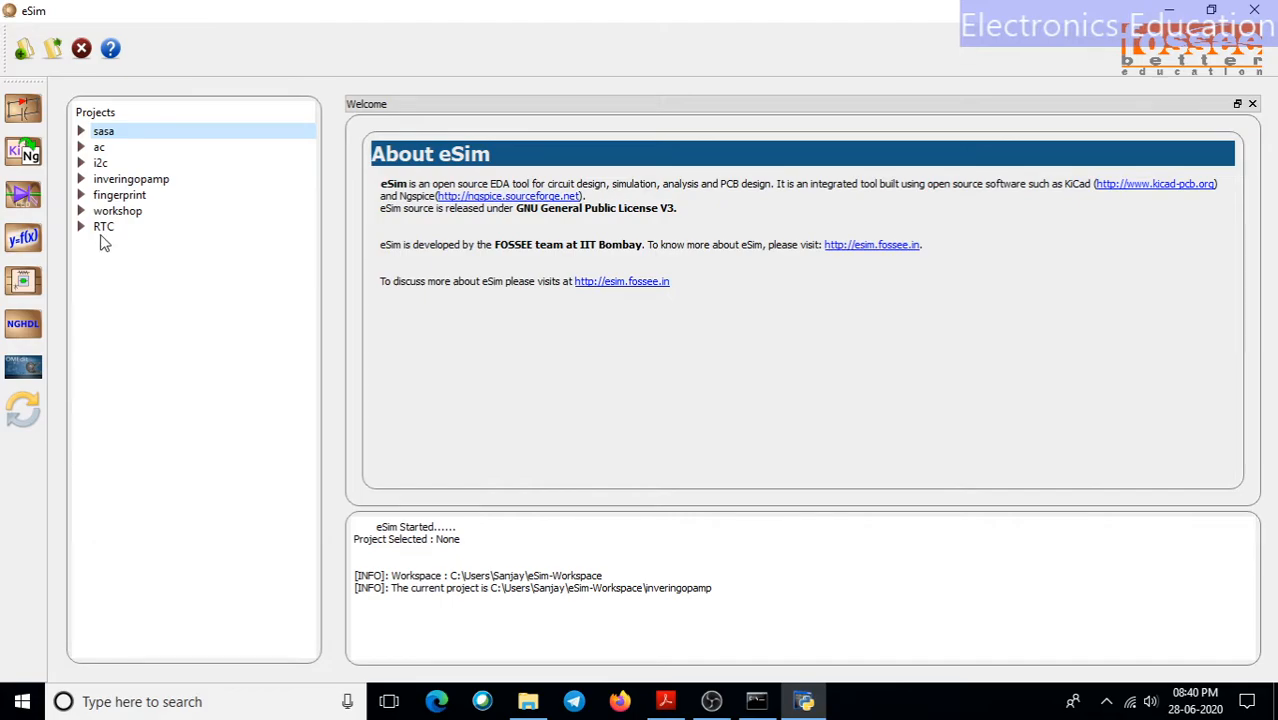
{"action": "double_click", "coordinate": [106, 182]}
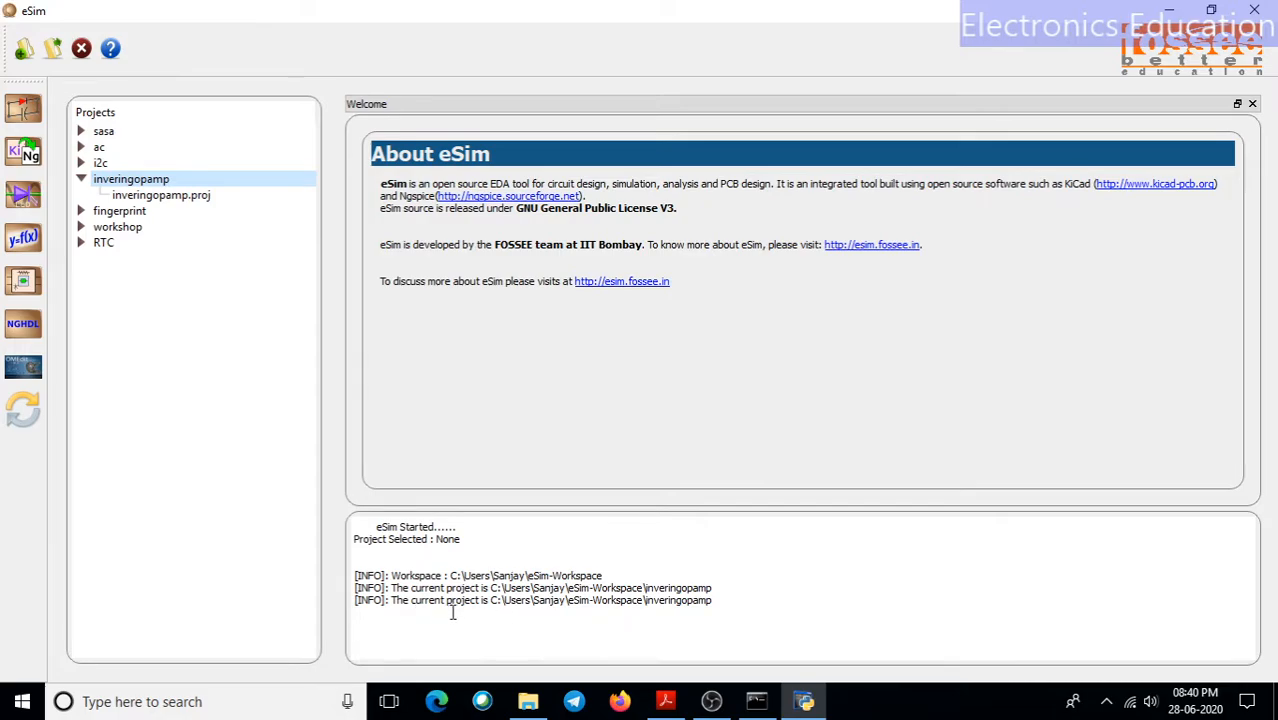
{"action": "left_click_drag", "start_coordinate": [719, 600], "coordinate": [646, 597]}
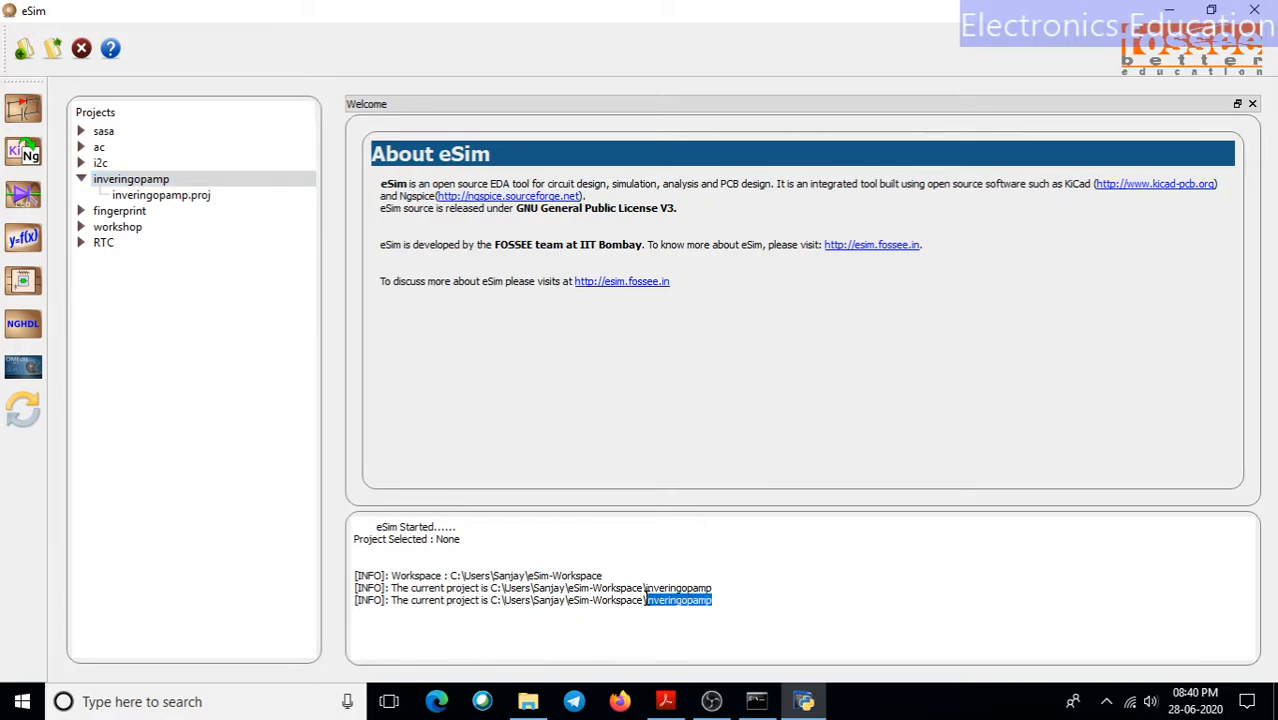
{"action": "left_click", "coordinate": [661, 627]}
{"action": "left_click", "coordinate": [105, 186]}
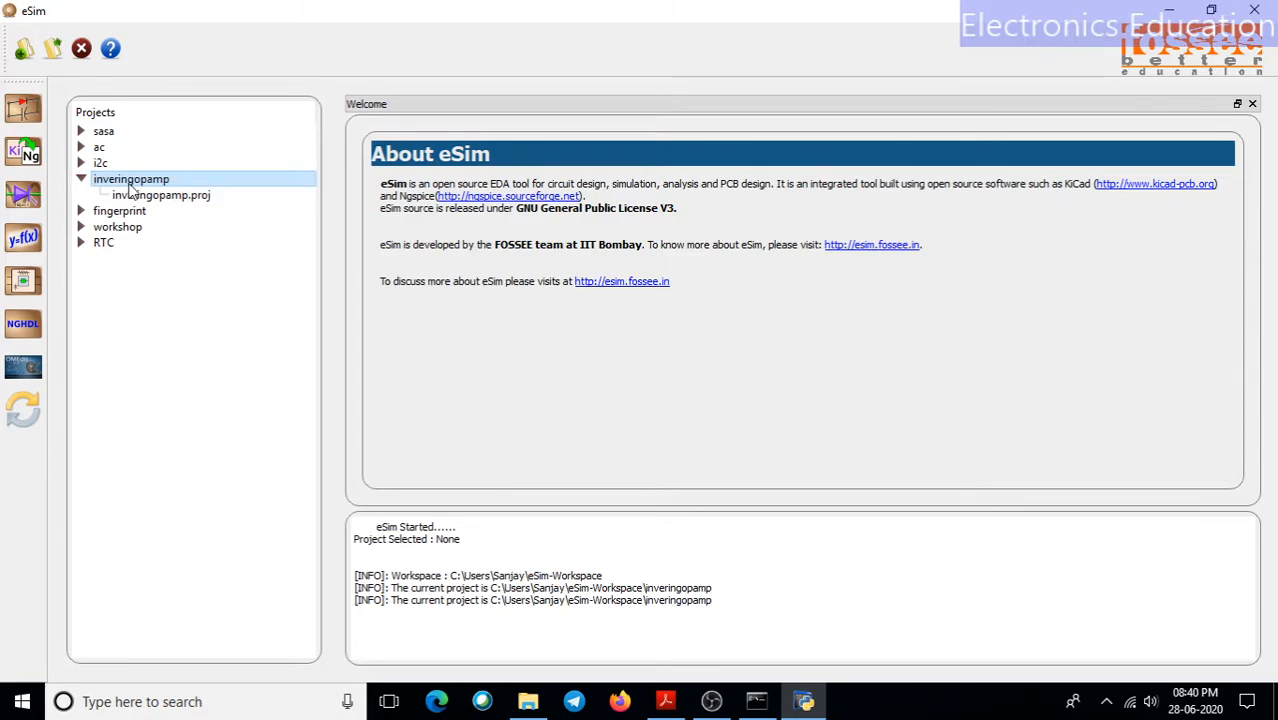
{"action": "left_click", "coordinate": [83, 179]}
Step: Make RTC the current project and highlight its name in the log
{"action": "left_click", "coordinate": [81, 227]}
{"action": "left_click", "coordinate": [130, 245]}
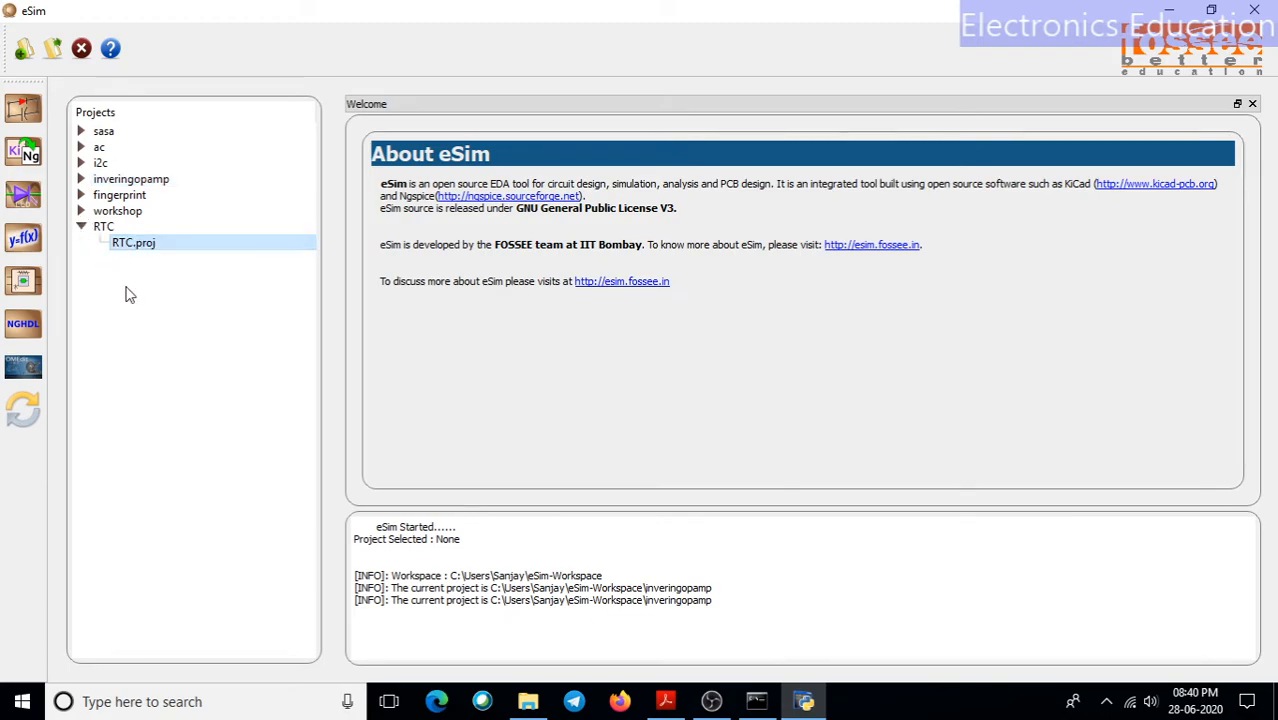
{"action": "left_click", "coordinate": [100, 228]}
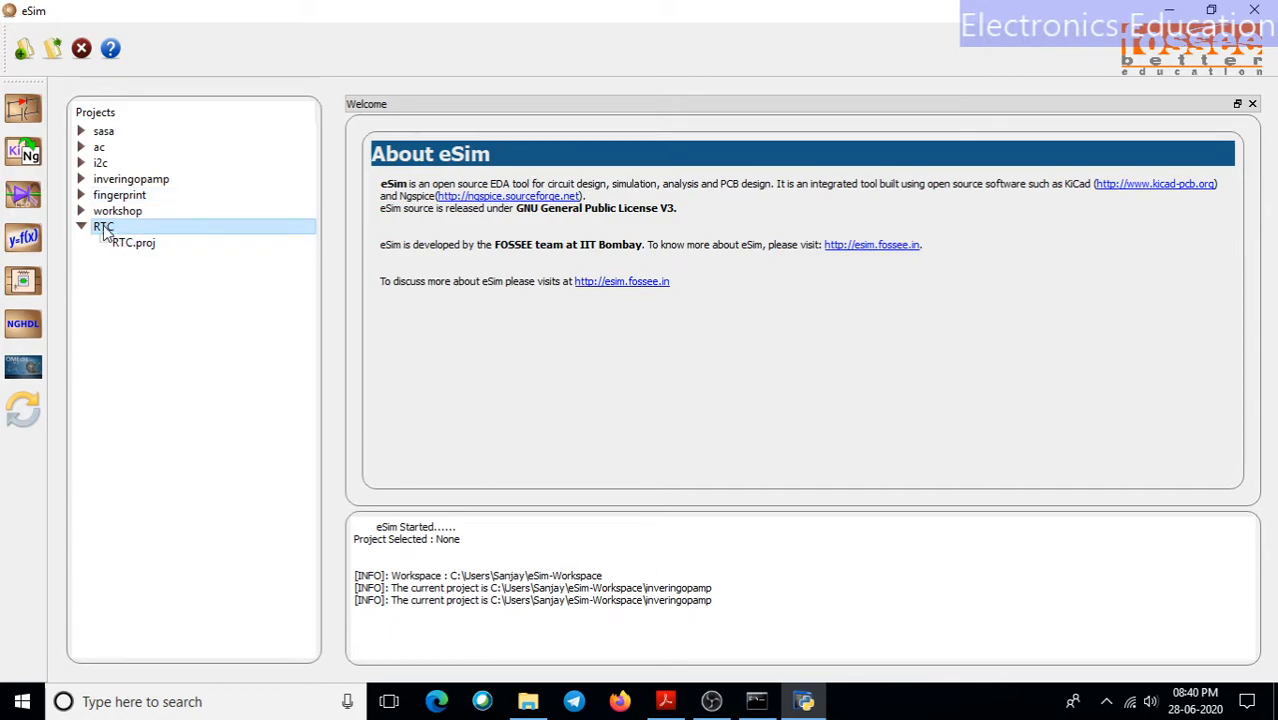
{"action": "double_click", "coordinate": [103, 229]}
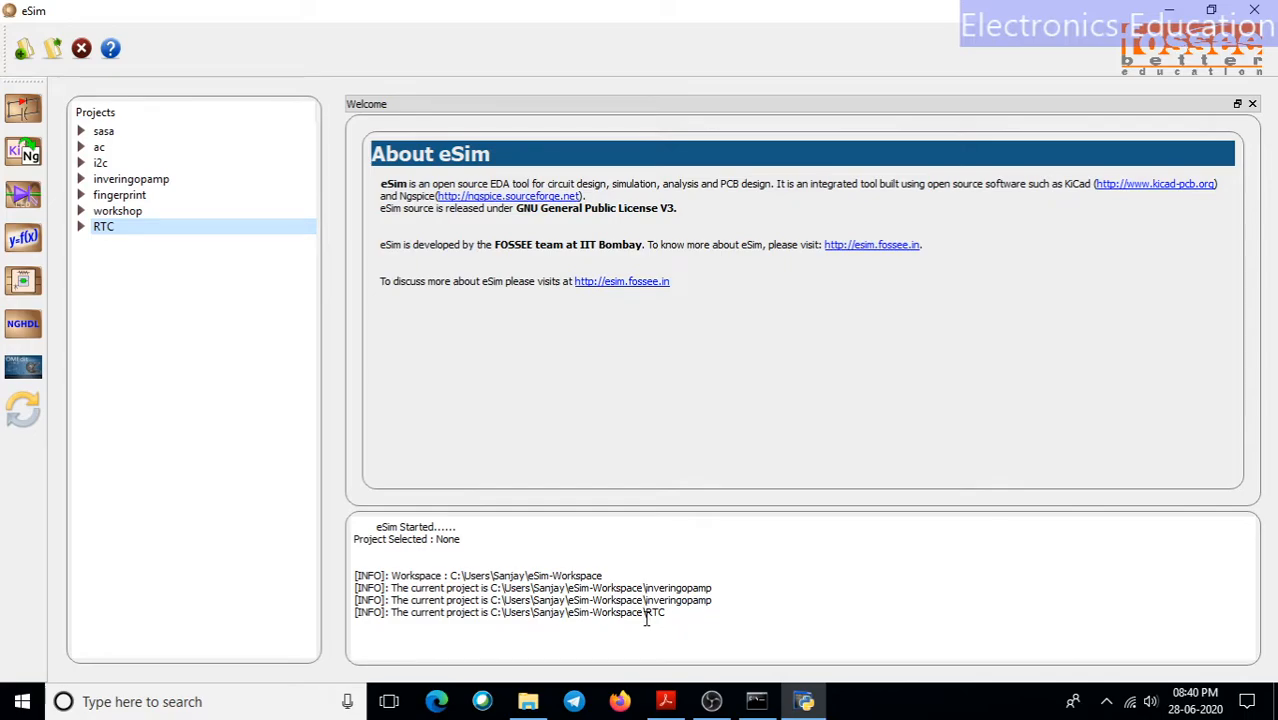
{"action": "left_click_drag", "start_coordinate": [670, 614], "coordinate": [644, 613]}
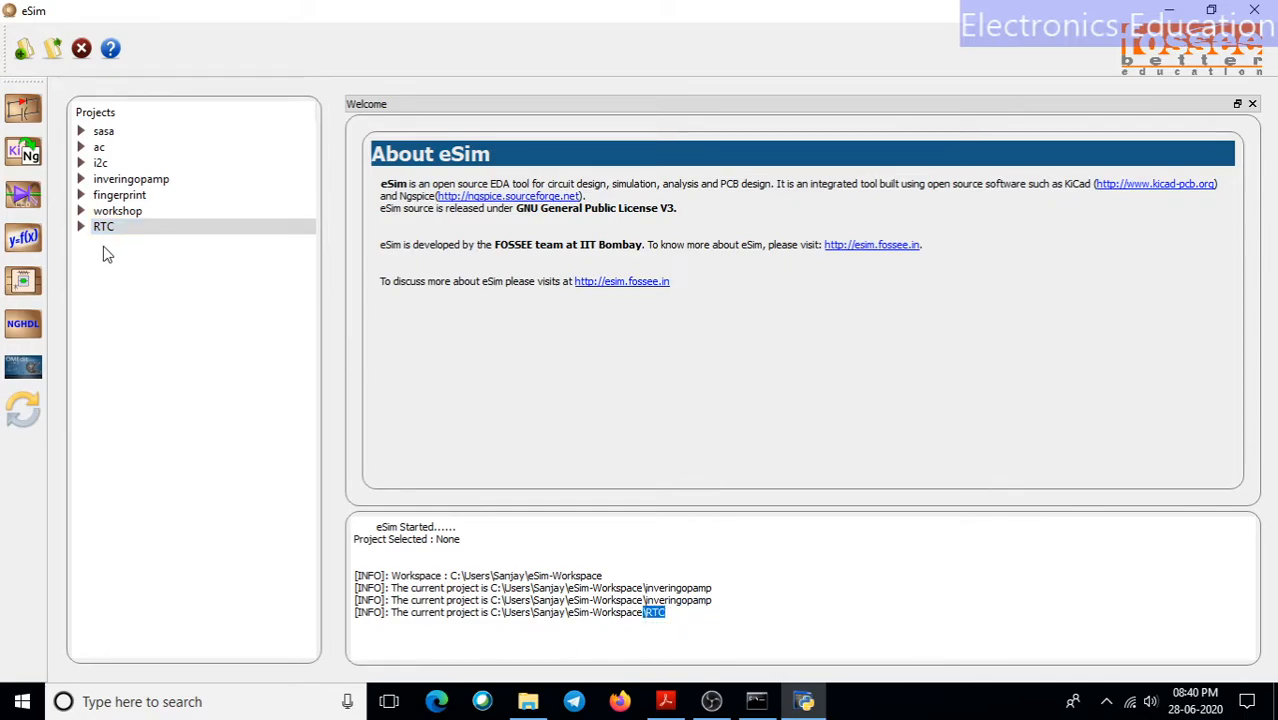
Step: Create a new project named inveropamp in the eSim workspace
{"action": "left_click", "coordinate": [130, 298]}
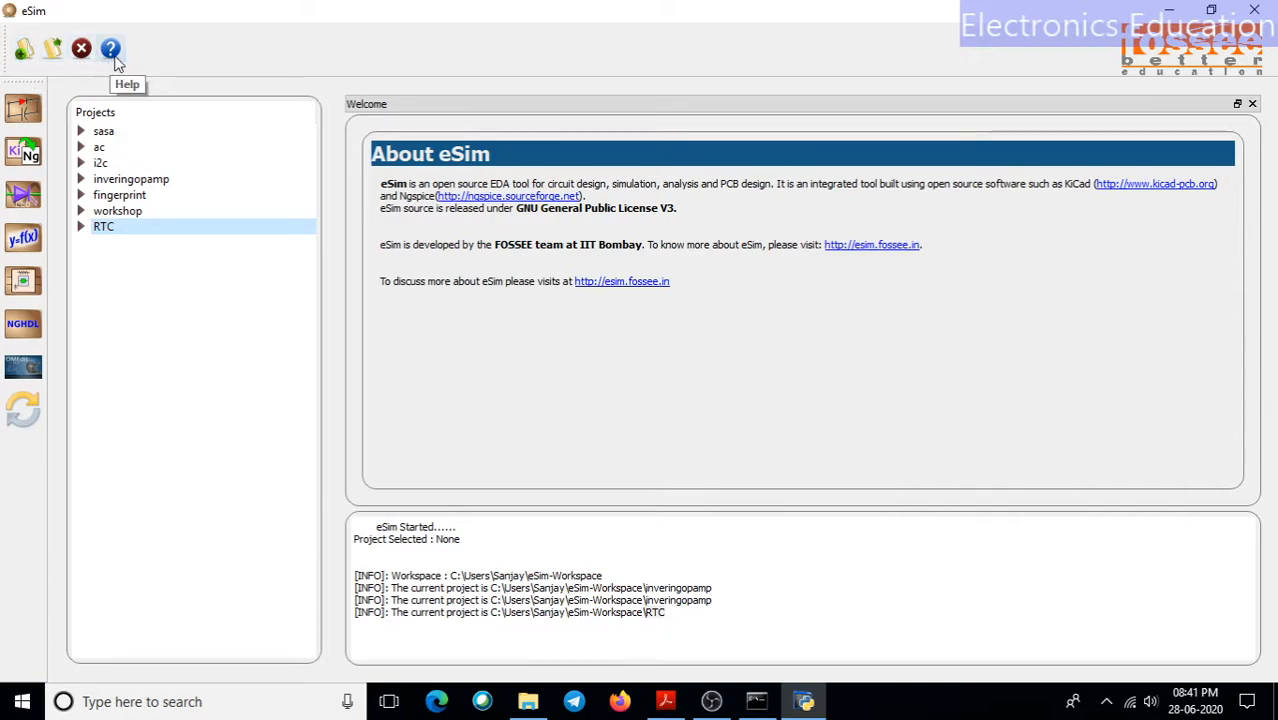
{"action": "left_click", "coordinate": [23, 52]}
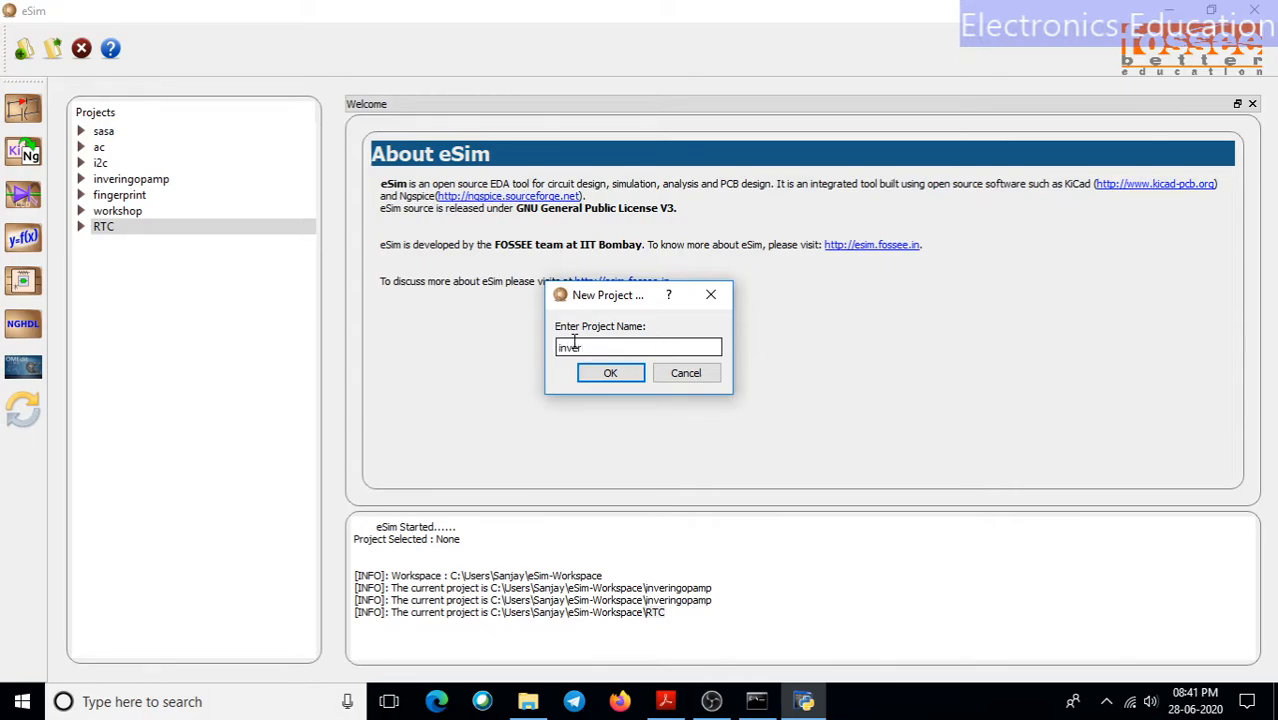
{"action": "type", "text": "inveropamp"}
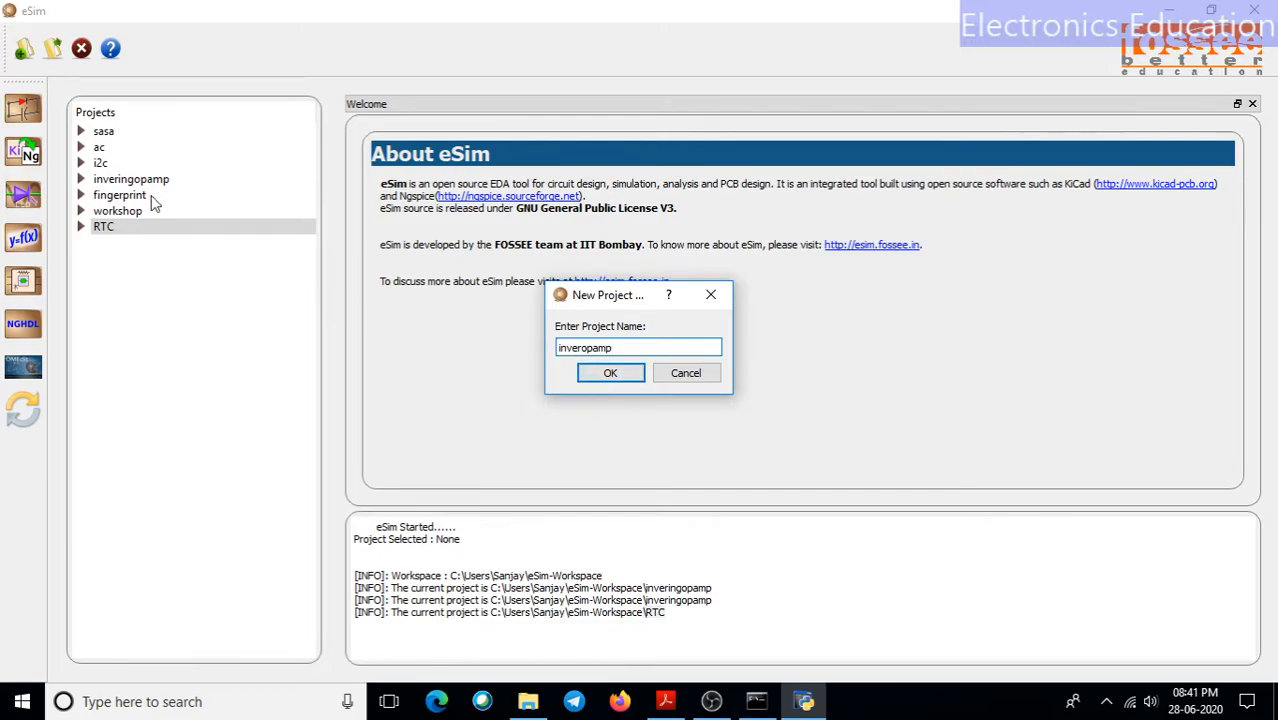
{"action": "left_click", "coordinate": [621, 381]}
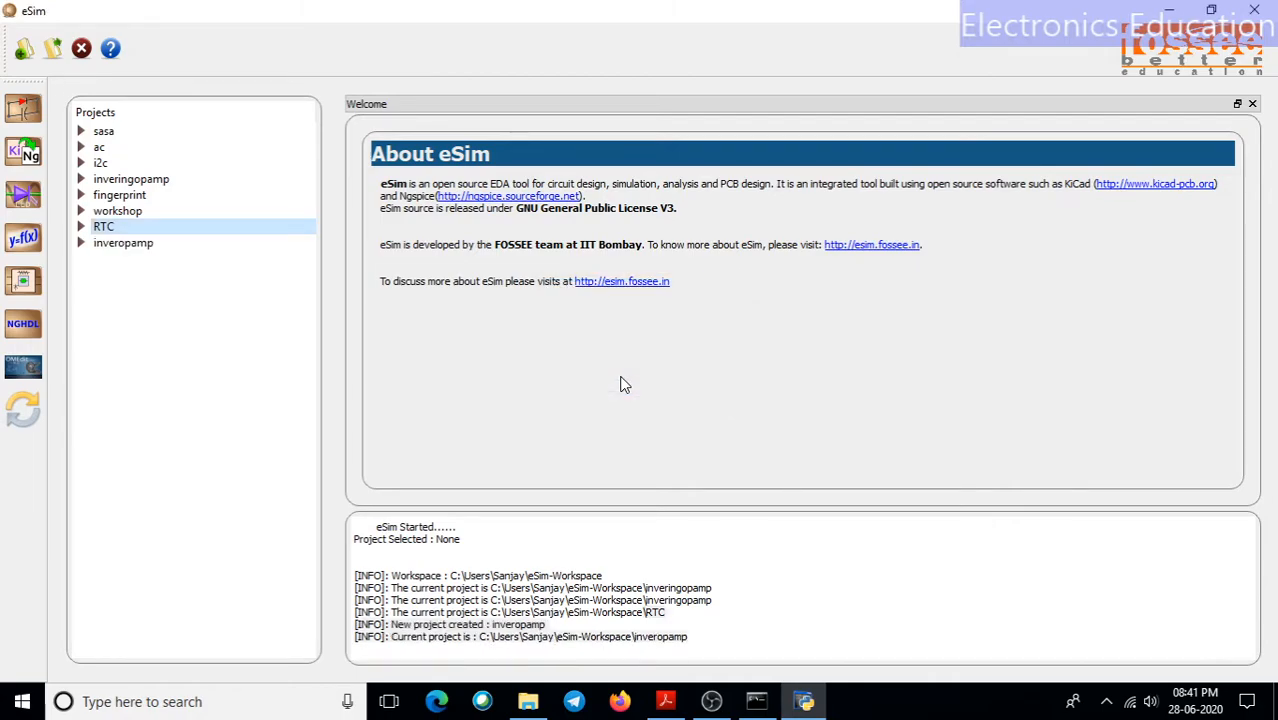
Step: Make inveropamp the current project and check its name in the log
{"action": "double_click", "coordinate": [118, 248]}
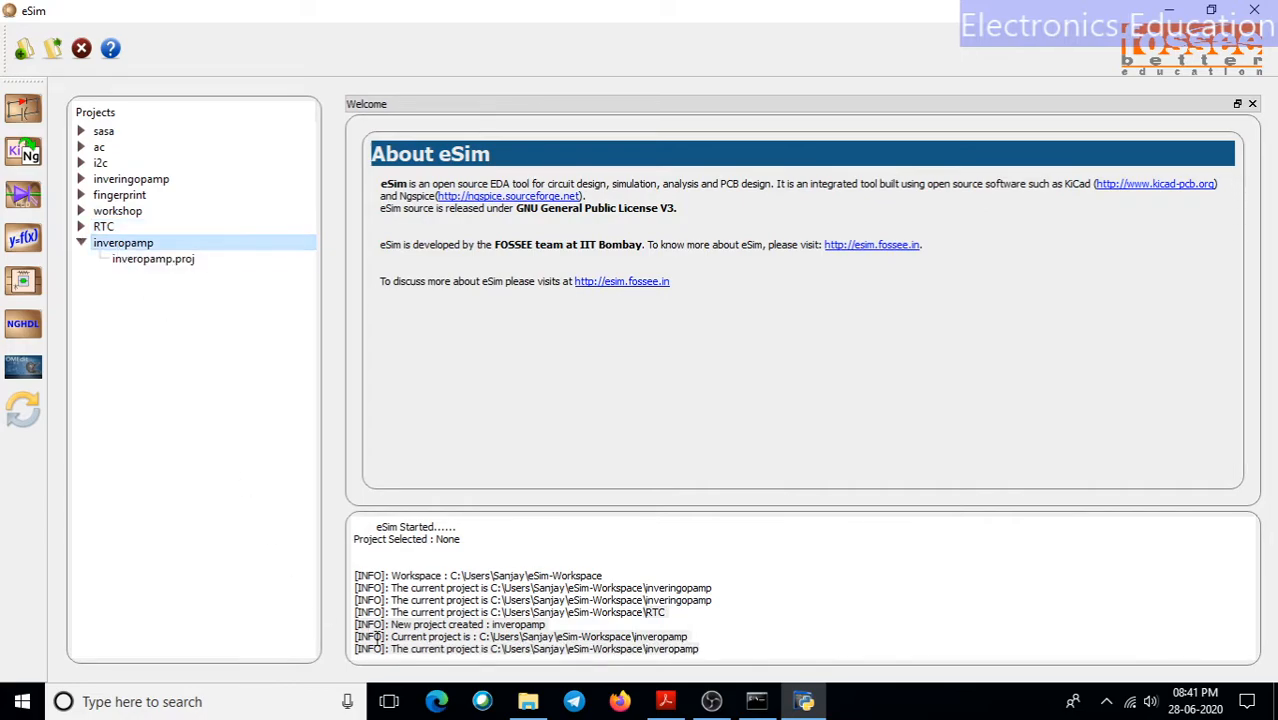
{"action": "left_click", "coordinate": [698, 650]}
{"action": "left_click_drag", "start_coordinate": [698, 650], "coordinate": [645, 650]}
{"action": "left_click", "coordinate": [644, 650]}
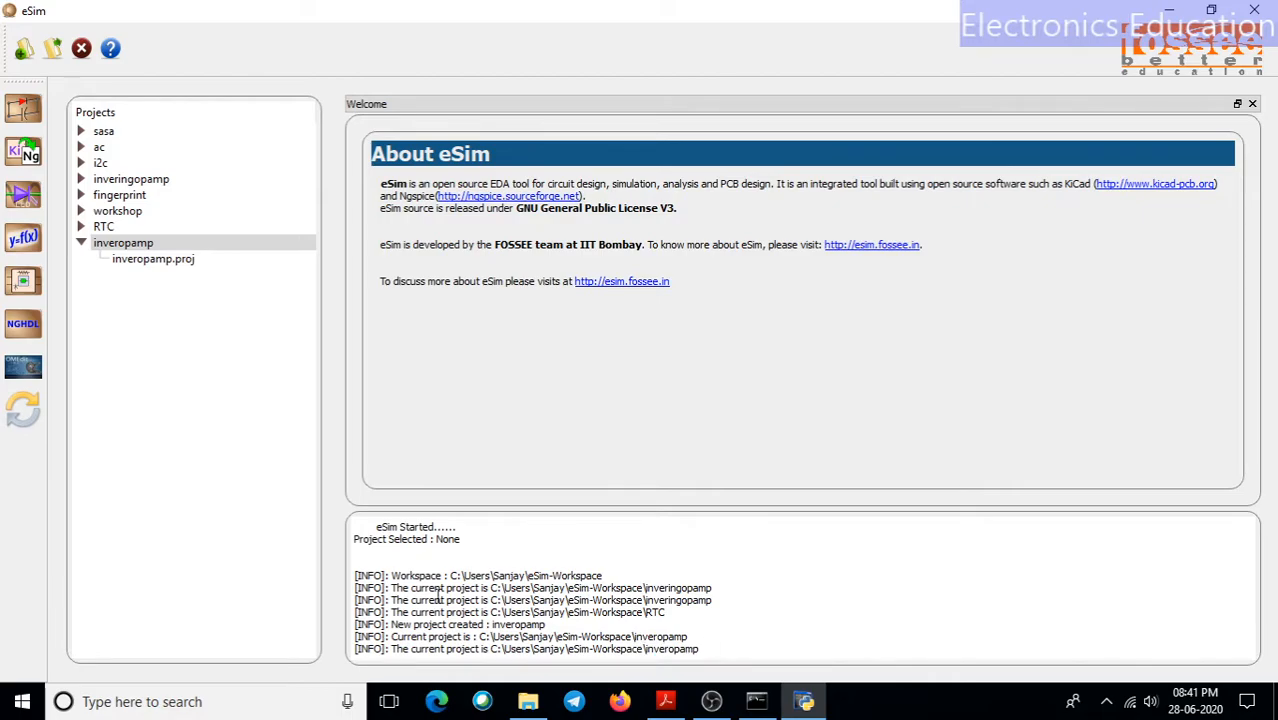
{"action": "left_click", "coordinate": [117, 248]}
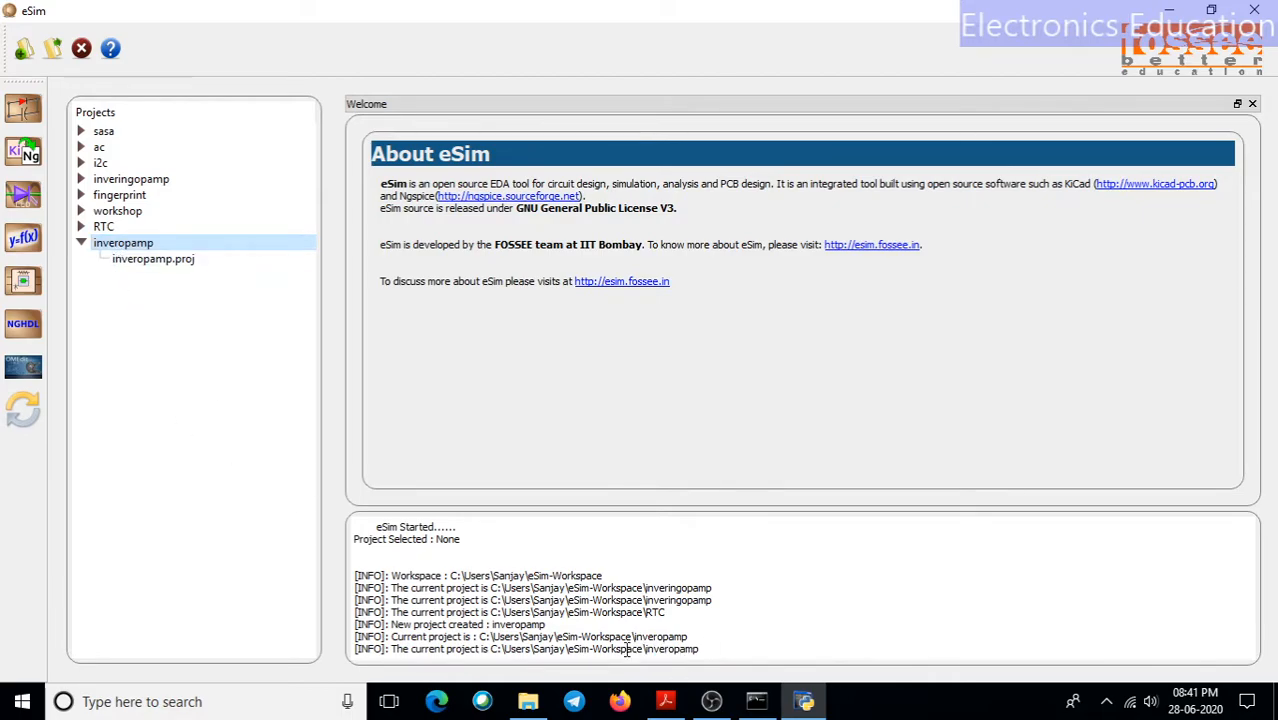
Step: Open the KiCad schematic editor for inveropamp, agreeing to create the missing schematic and to continue while eeschema is already running
{"action": "left_click", "coordinate": [24, 110]}
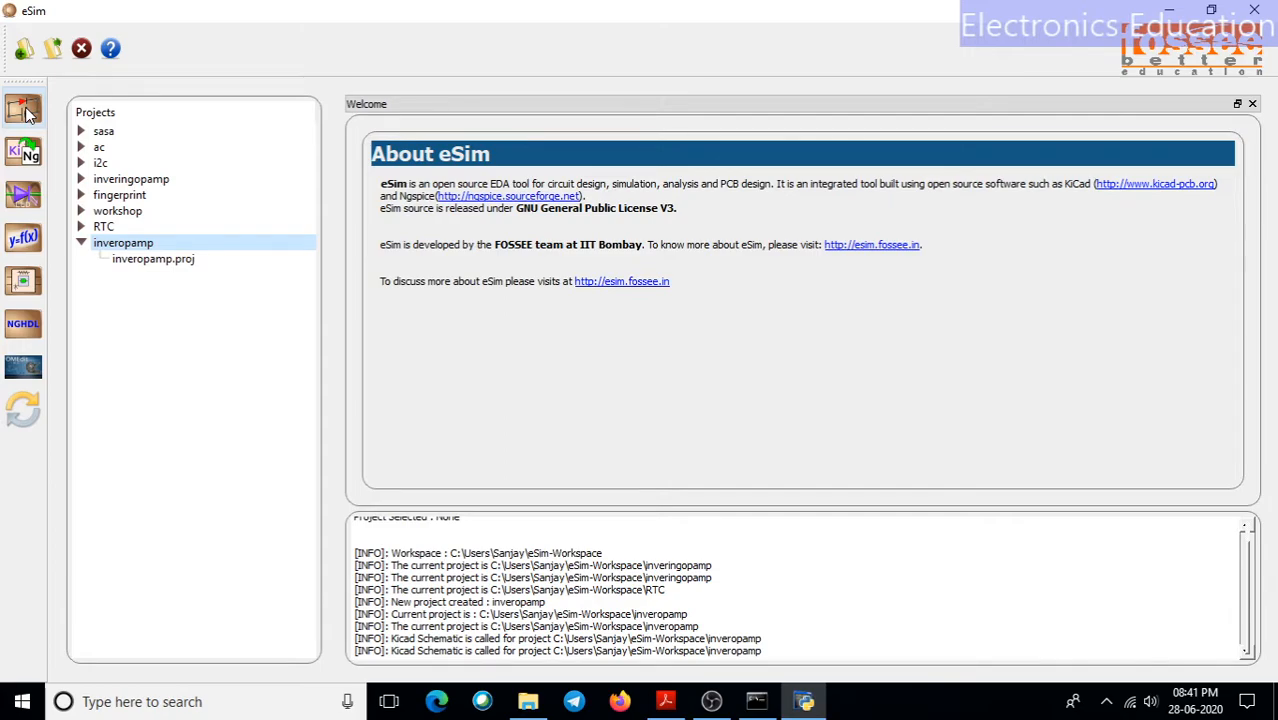
{"action": "key", "text": "Return"}
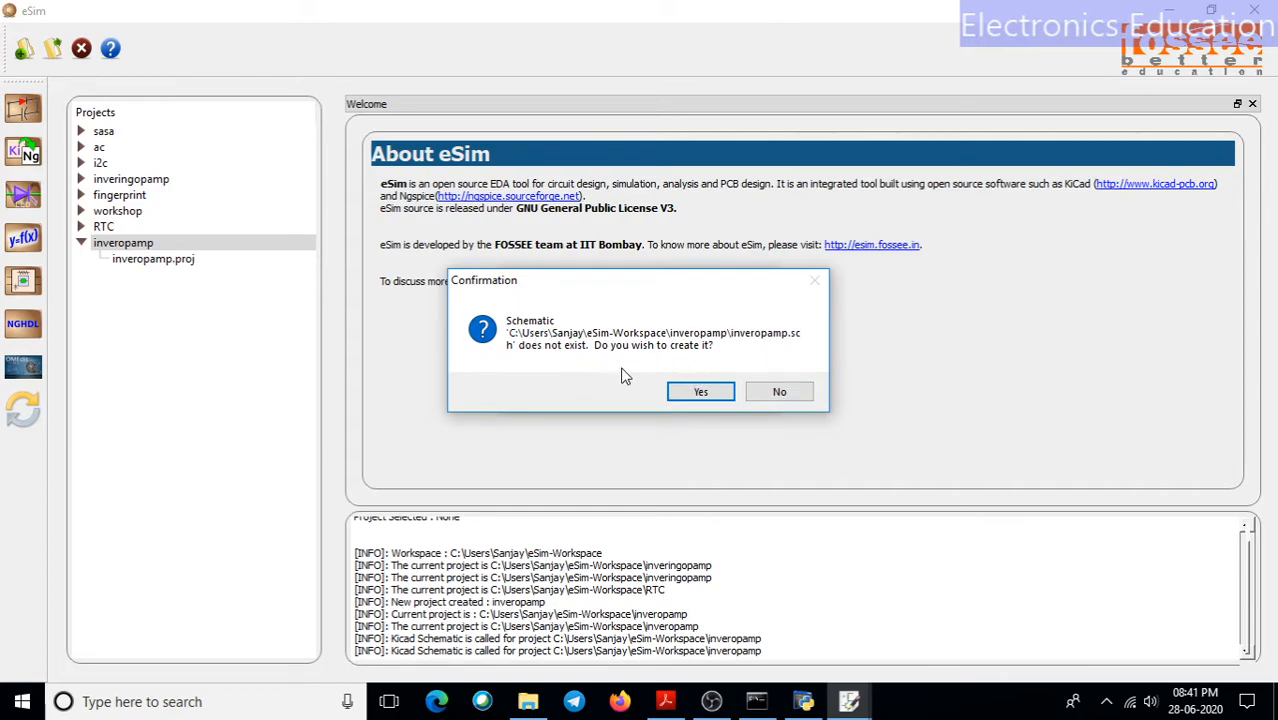
{"action": "left_click", "coordinate": [704, 393]}
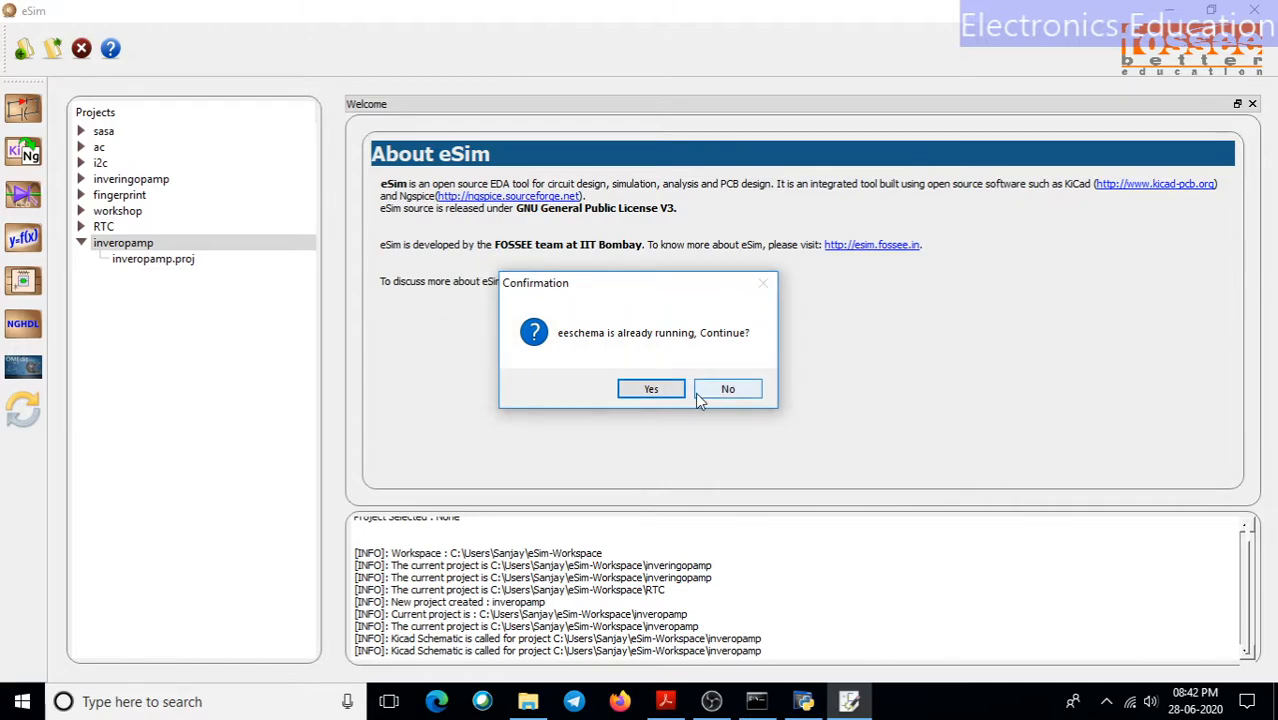
{"action": "left_click", "coordinate": [651, 389]}
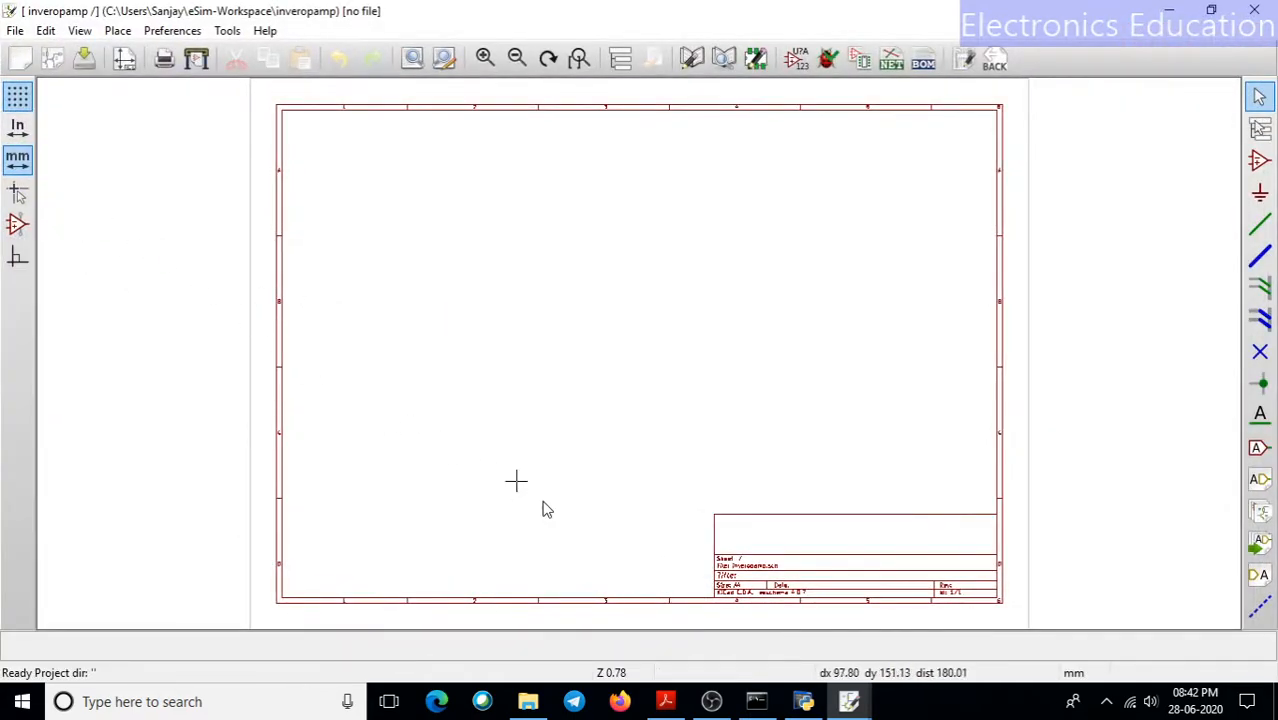
Step: Decline launching a second eeschema instance and return through eSim to the inveropamp schematic
{"action": "mouse_move", "coordinate": [845, 705]}
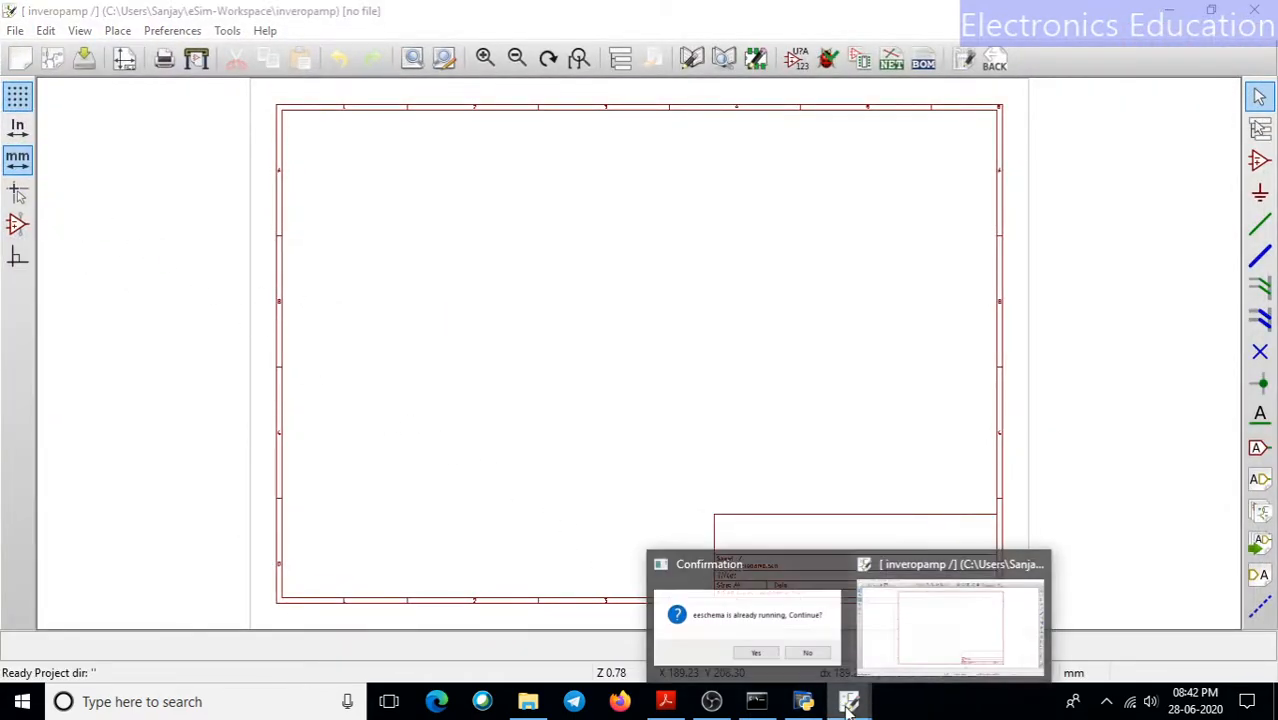
{"action": "left_click", "coordinate": [745, 640]}
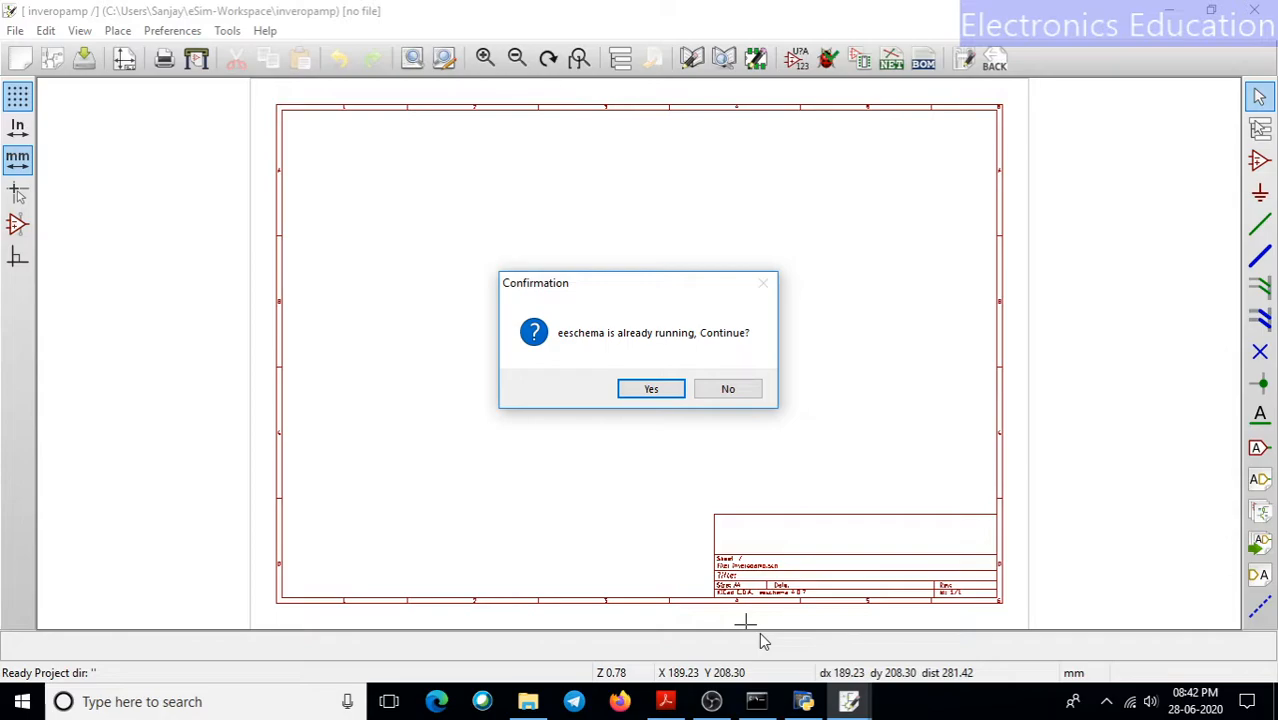
{"action": "left_click", "coordinate": [728, 389]}
{"action": "left_click", "coordinate": [803, 701]}
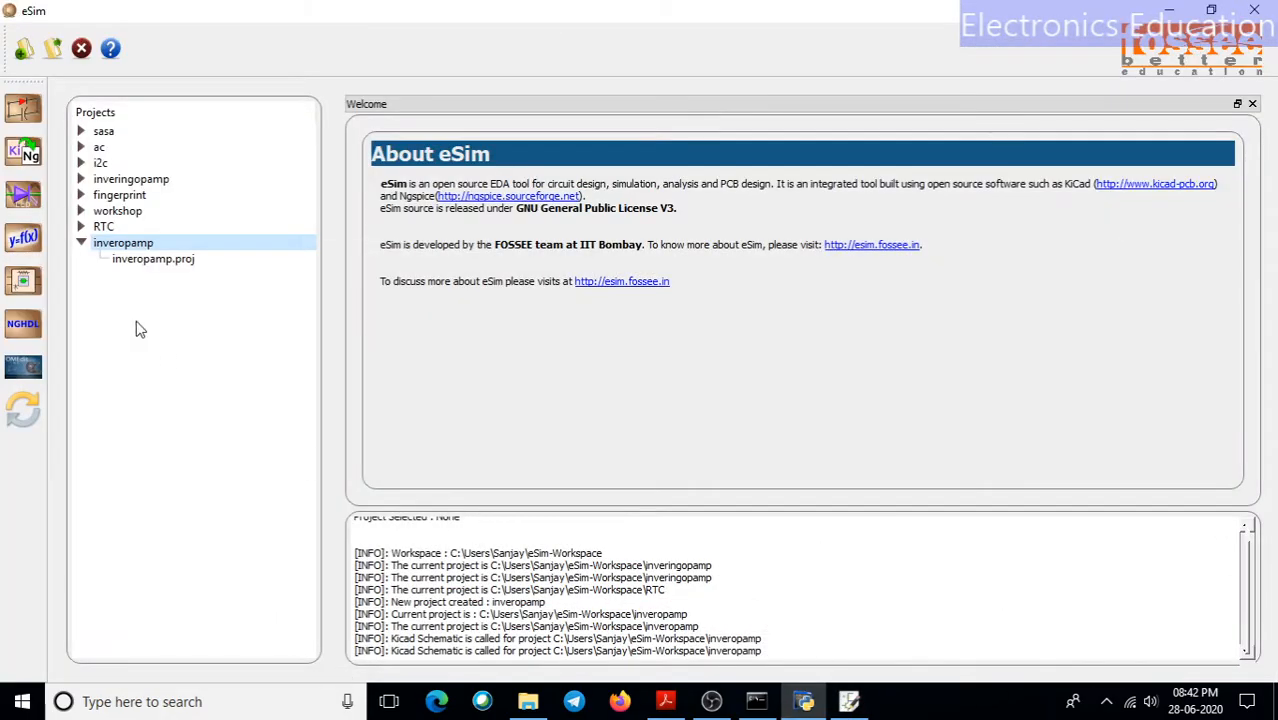
{"action": "left_click", "coordinate": [24, 110]}
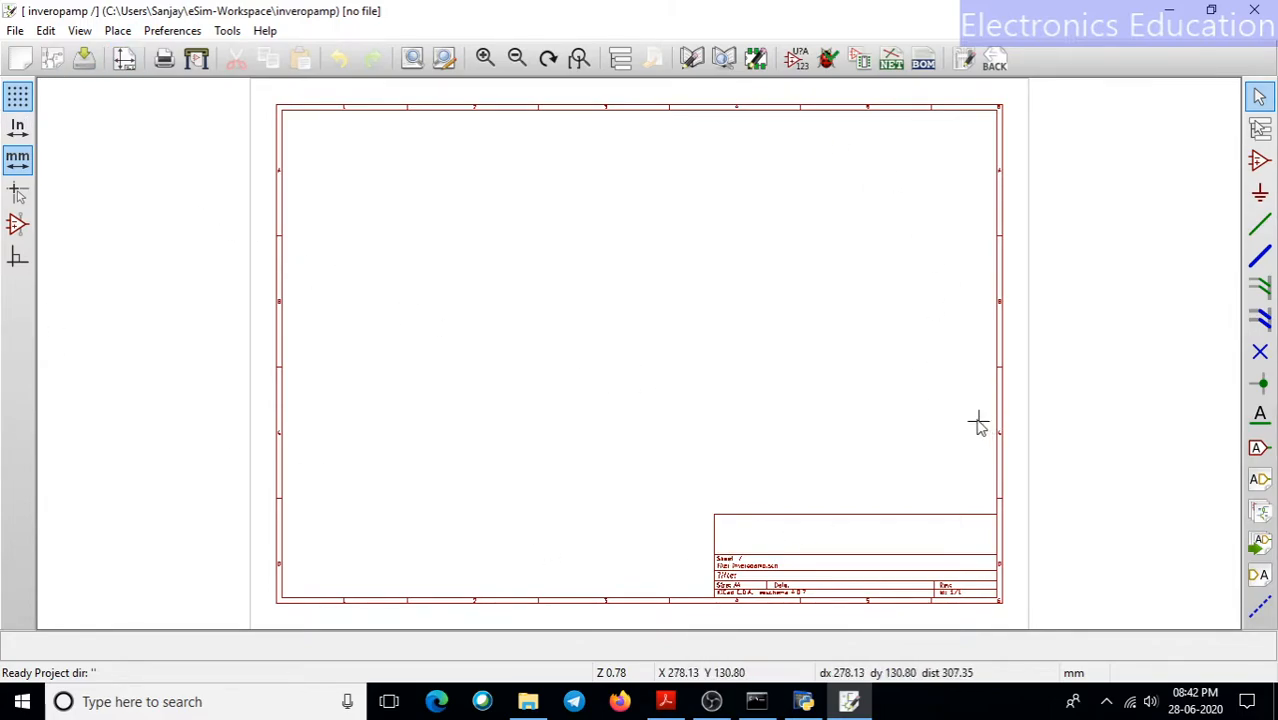
Step: Look over the schematic editor's available commands and examine the blank sheet and its grid at different magnifications
{"action": "left_click", "coordinate": [15, 31]}
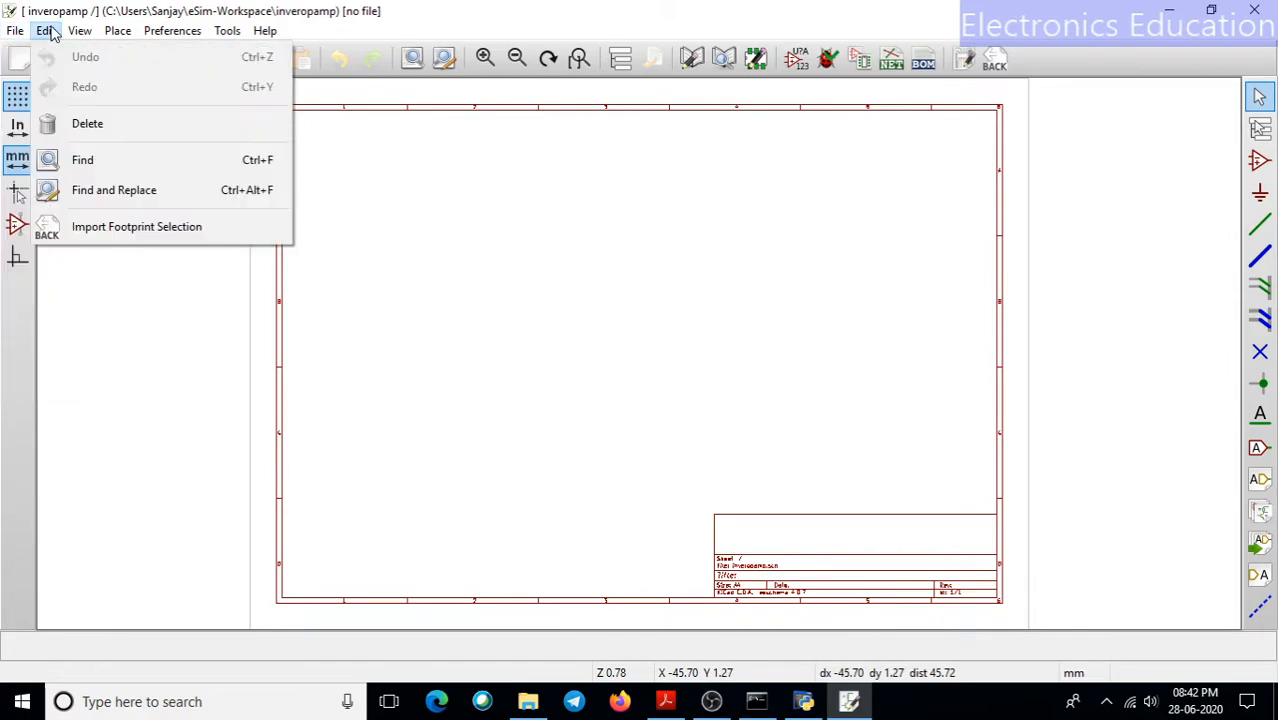
{"action": "mouse_move", "coordinate": [120, 38]}
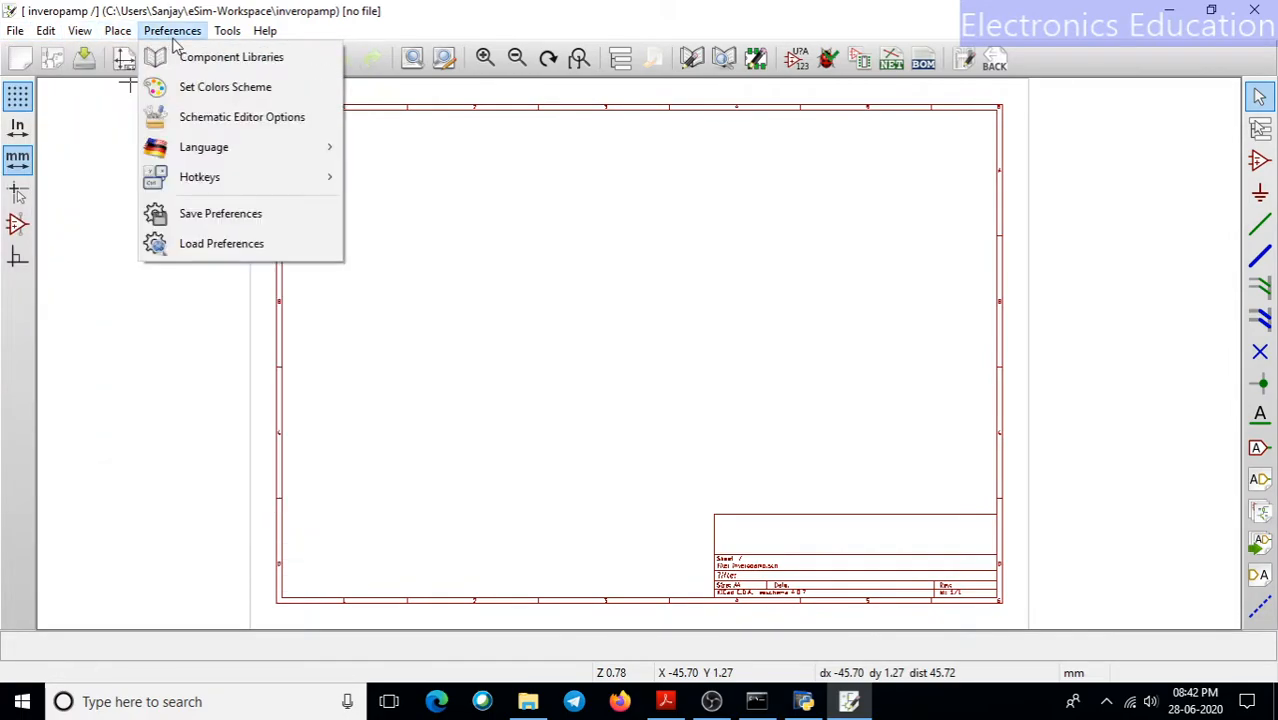
{"action": "left_click", "coordinate": [1122, 212]}
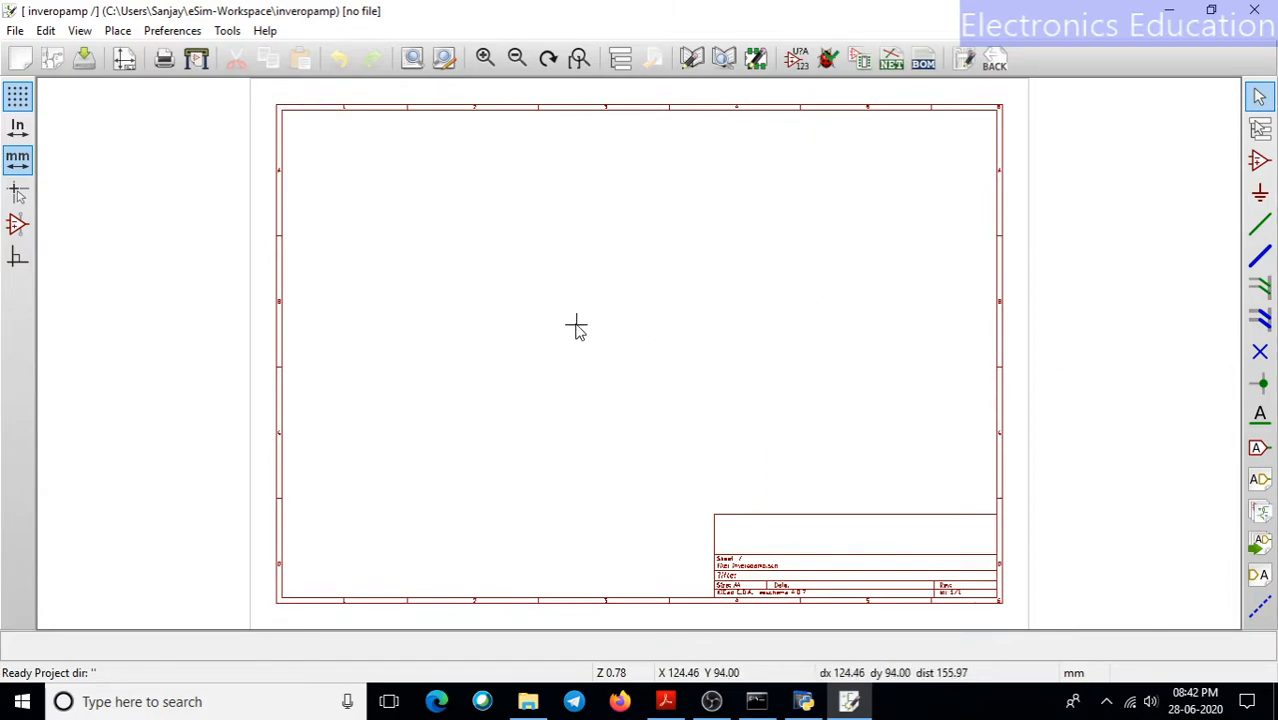
{"action": "scroll", "coordinate": [630, 345], "scroll_direction": "down", "scroll_amount": 5}
{"action": "scroll", "coordinate": [630, 345], "scroll_direction": "up", "scroll_amount": 6}
{"action": "scroll", "coordinate": [630, 345], "scroll_direction": "down", "scroll_amount": 3}
{"action": "scroll", "coordinate": [630, 348], "scroll_direction": "up", "scroll_amount": 1}
{"action": "scroll", "coordinate": [628, 348], "scroll_direction": "down", "scroll_amount": 1}
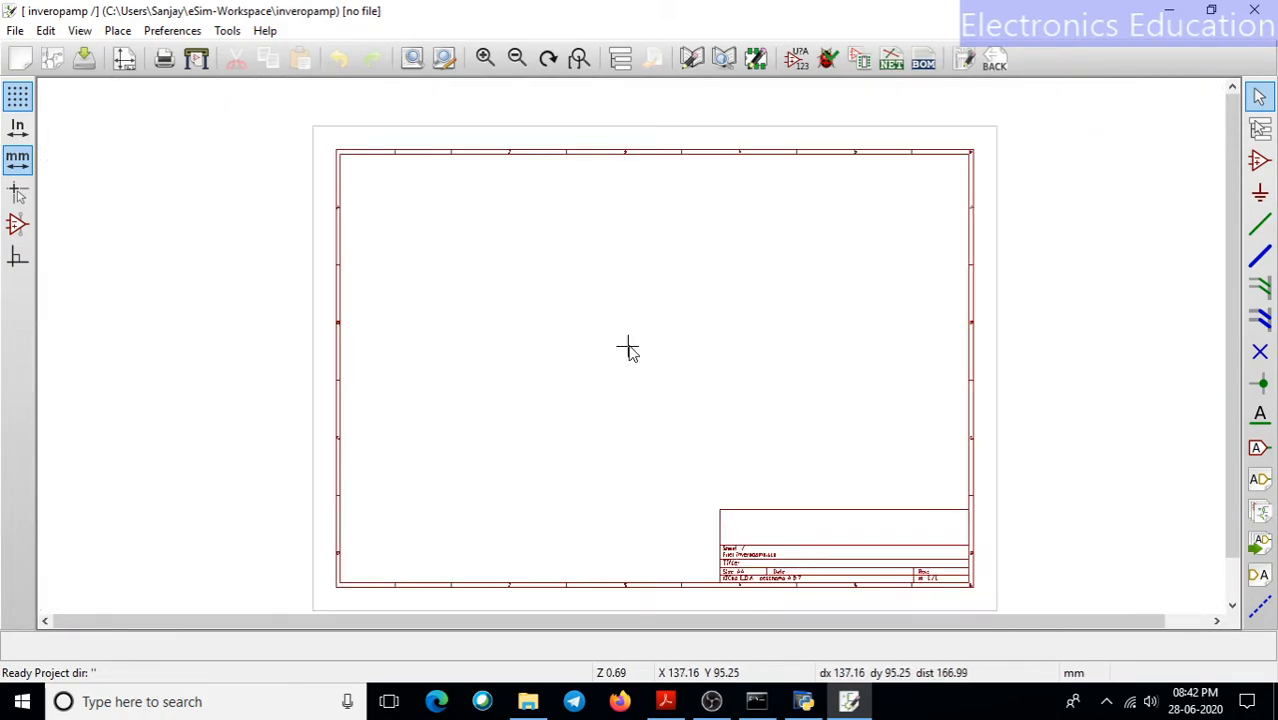
{"action": "scroll", "coordinate": [630, 348], "scroll_direction": "up", "scroll_amount": 1}
{"action": "scroll", "coordinate": [631, 348], "scroll_direction": "up", "scroll_amount": 8}
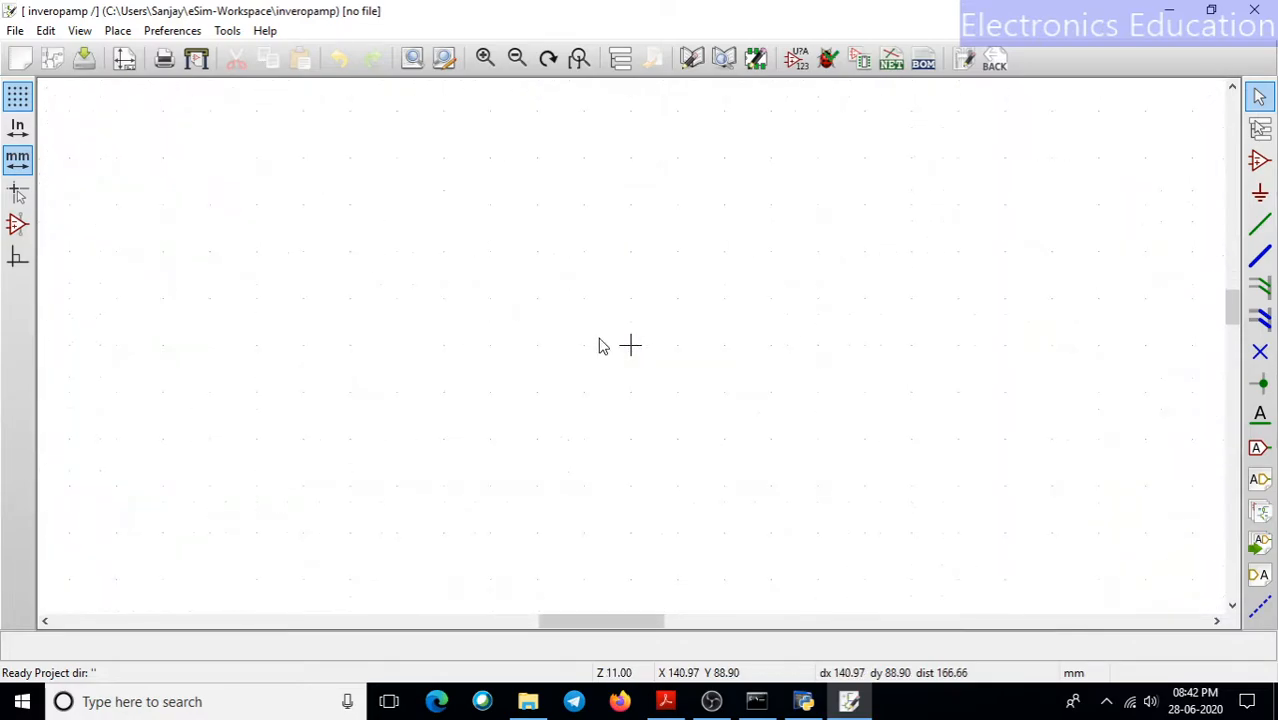
{"action": "scroll", "coordinate": [631, 352], "scroll_direction": "down", "scroll_amount": 2}
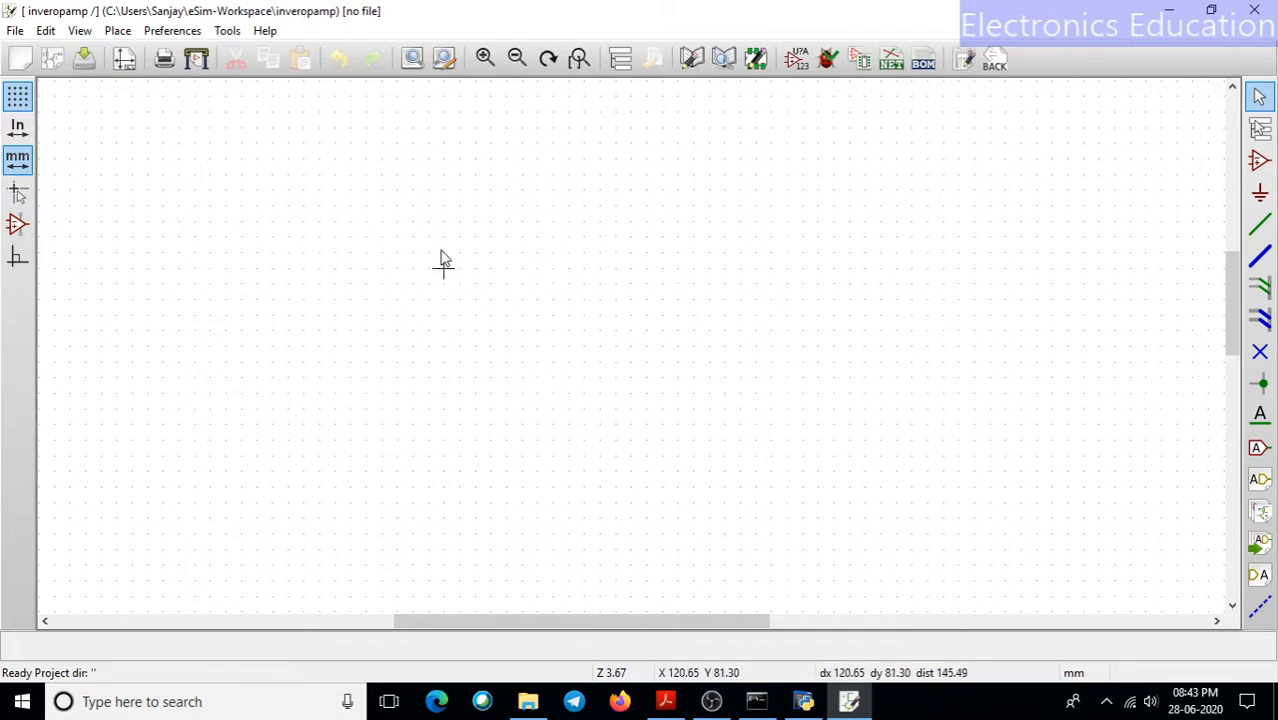
Step: Hide the schematic grid, examine the sheet without it, and show the grid again
{"action": "left_click", "coordinate": [20, 107]}
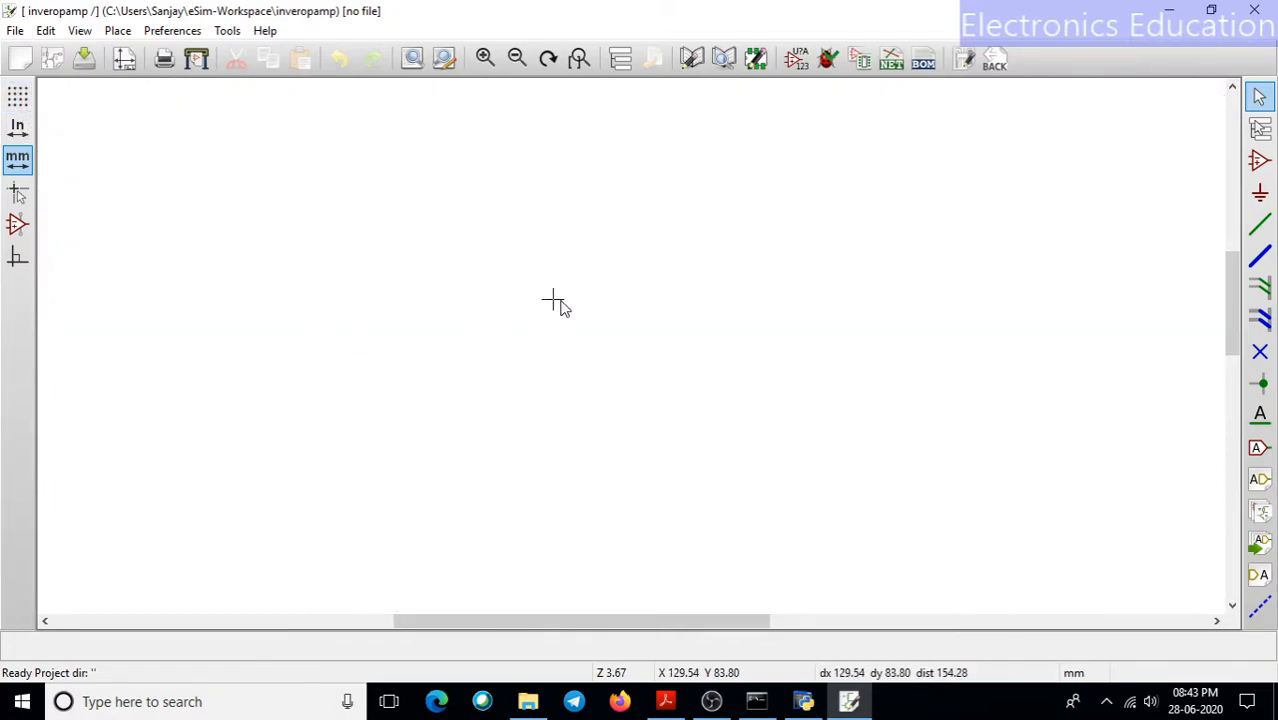
{"action": "scroll", "coordinate": [556, 300], "scroll_direction": "up", "scroll_amount": 5}
{"action": "scroll", "coordinate": [632, 348], "scroll_direction": "down", "scroll_amount": 4}
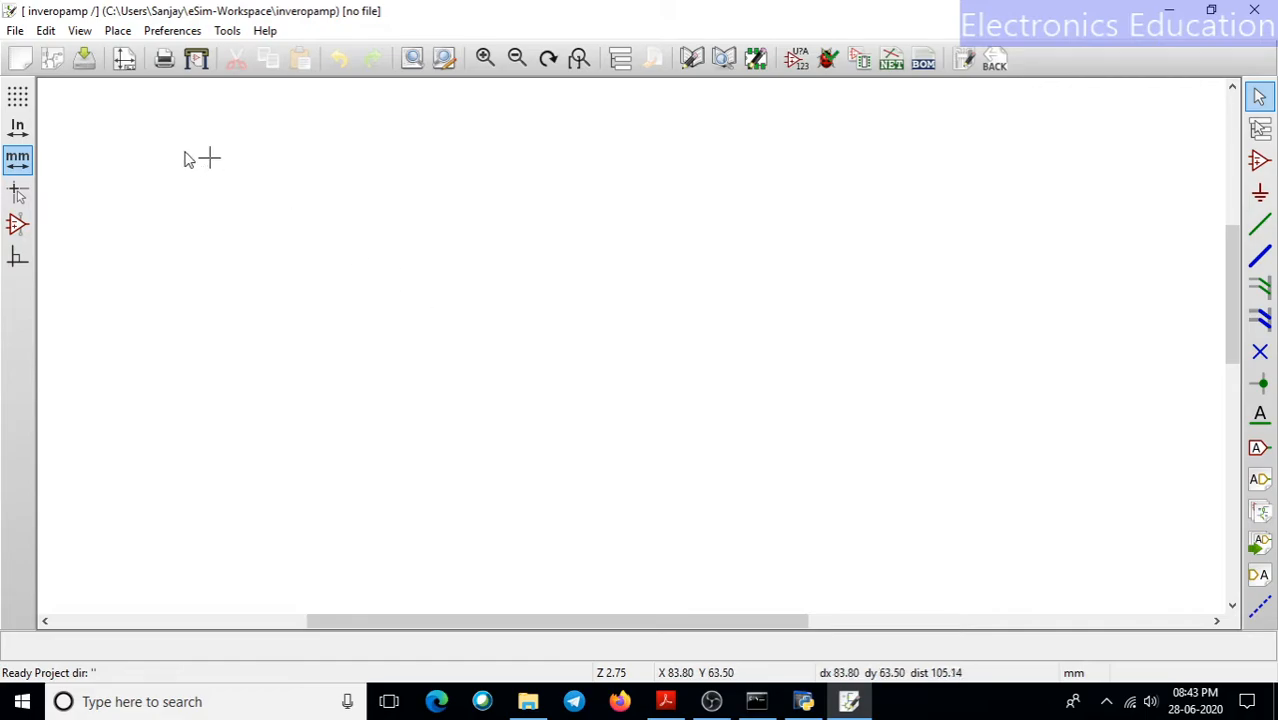
{"action": "left_click", "coordinate": [18, 97]}
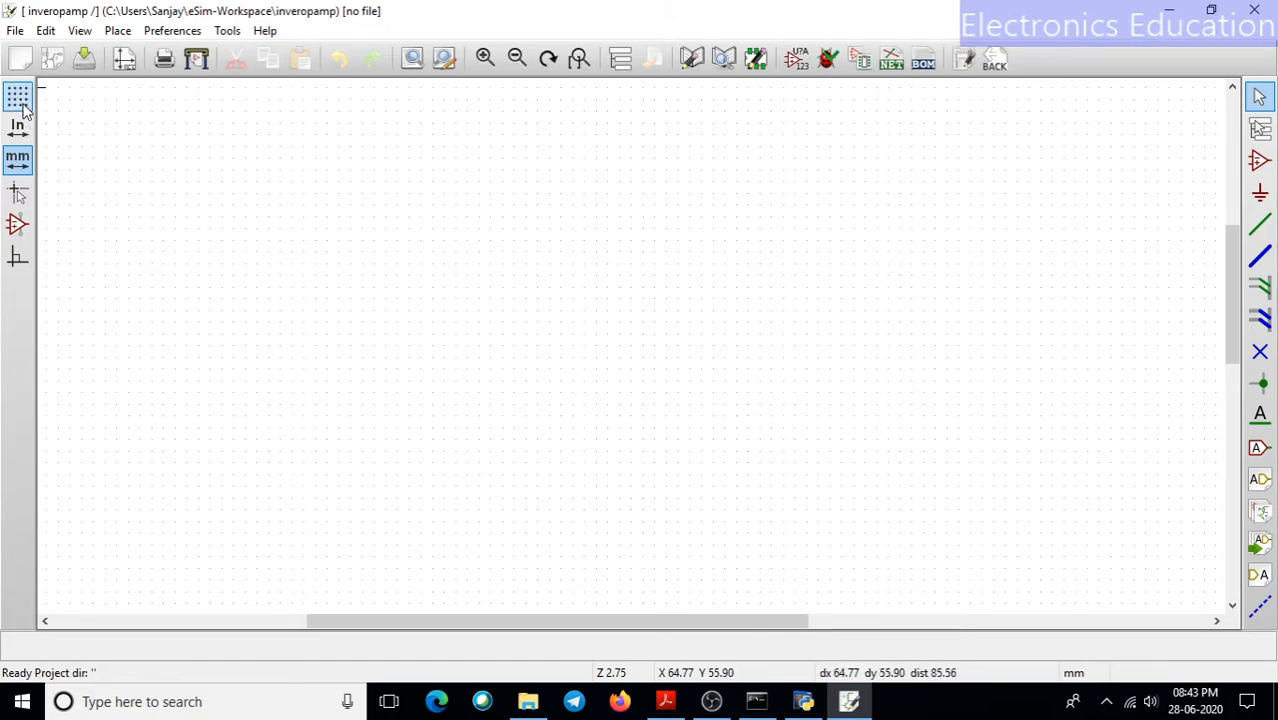
{"action": "scroll", "coordinate": [631, 348], "scroll_direction": "down", "scroll_amount": 2}
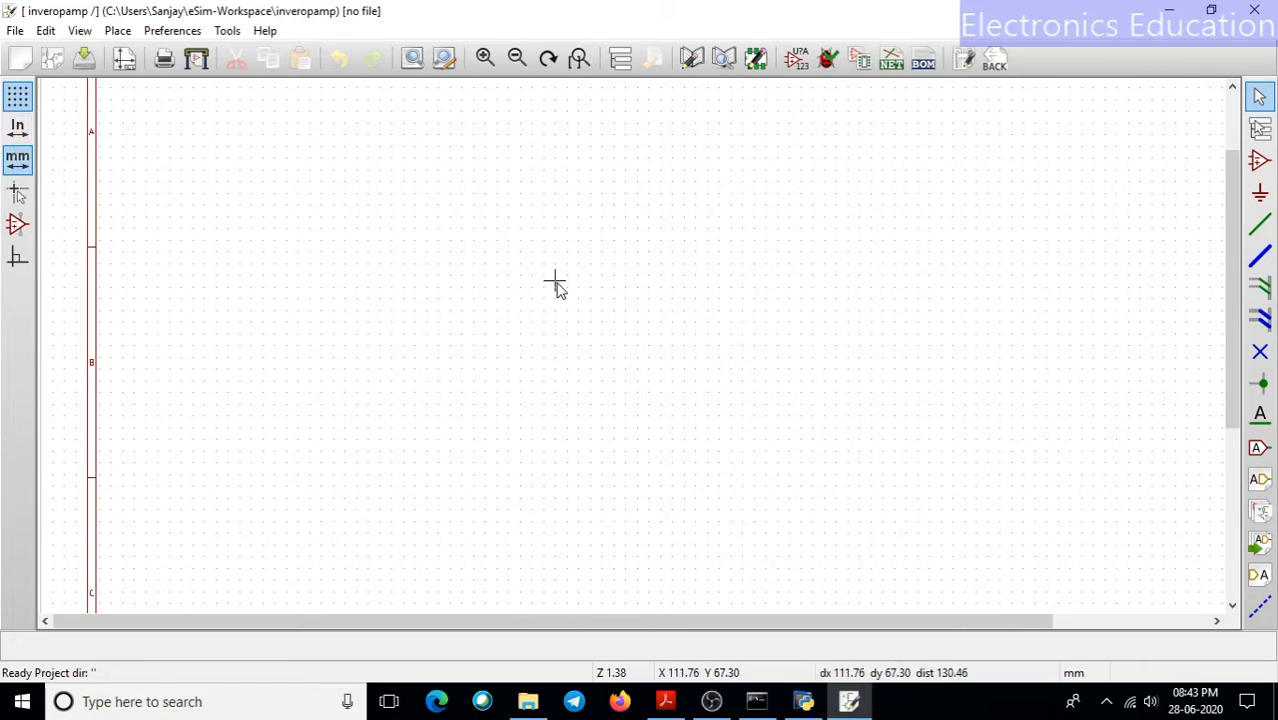
Step: Change the cursor to a full-window crosshair, try it over the sheet, and restore the small cross
{"action": "left_click", "coordinate": [20, 200]}
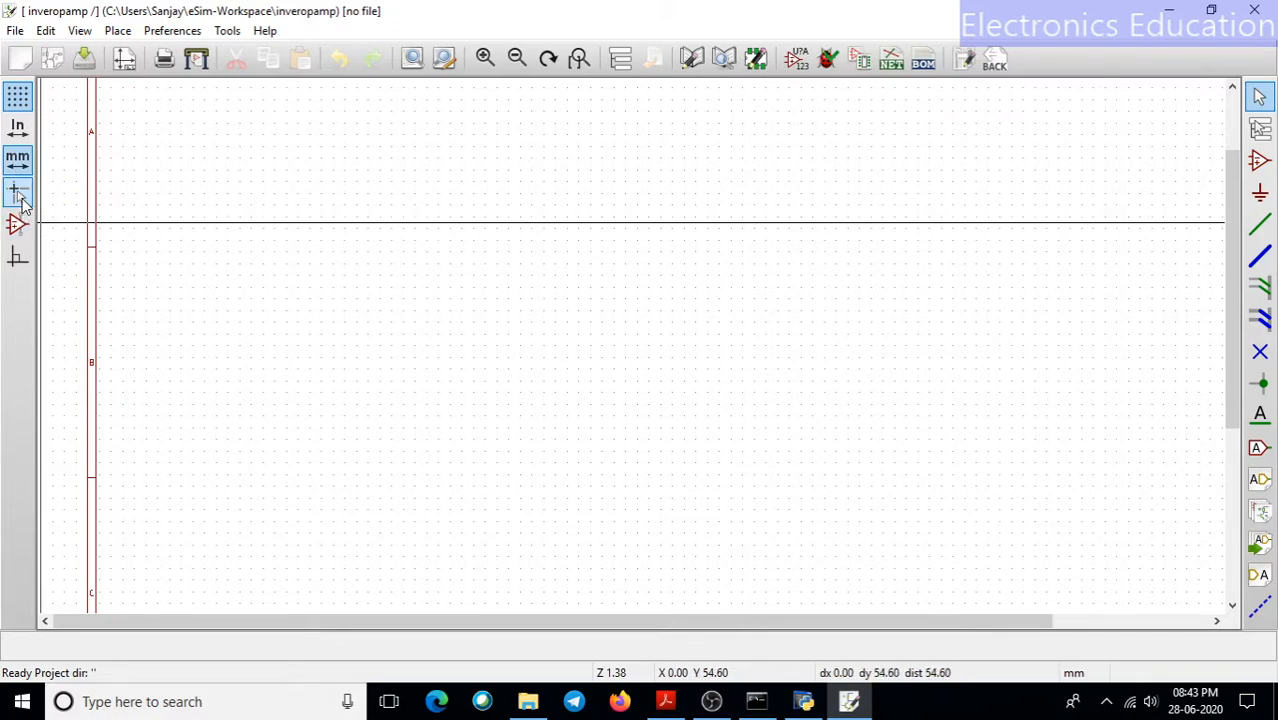
{"action": "scroll", "coordinate": [640, 360], "scroll_direction": "down", "scroll_amount": 2}
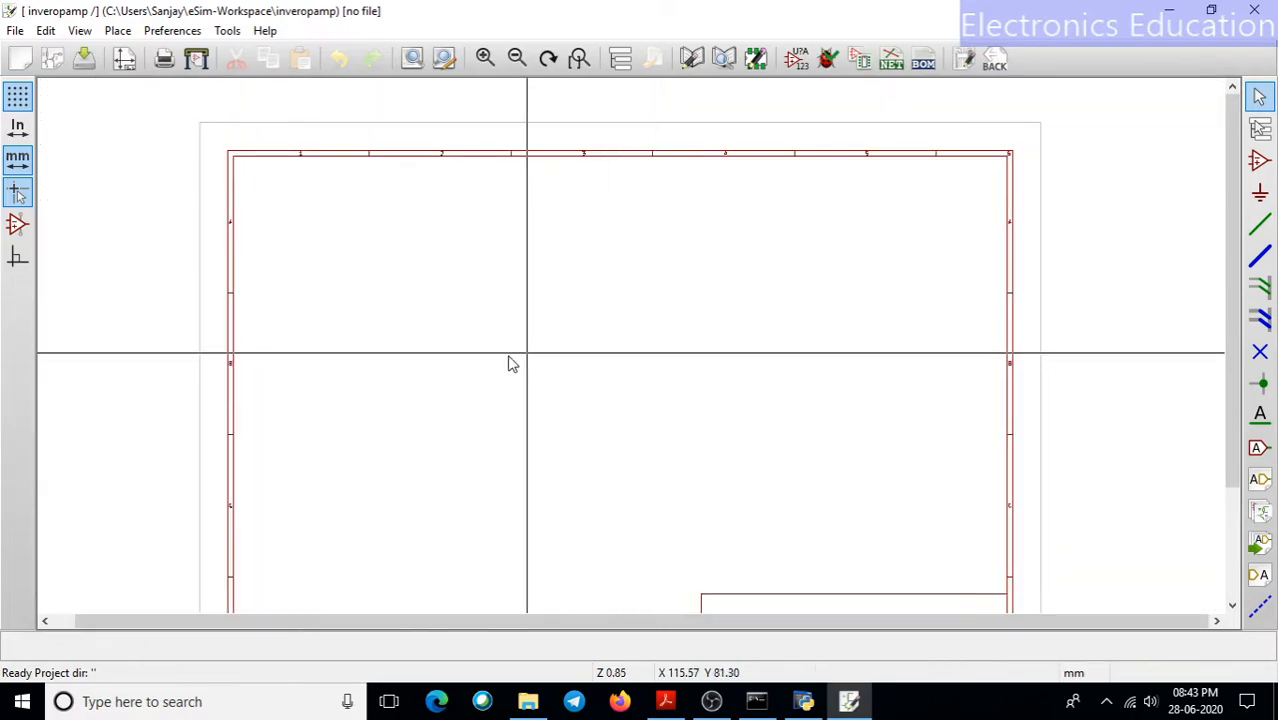
{"action": "scroll", "coordinate": [437, 342], "scroll_direction": "up", "scroll_amount": 3}
{"action": "scroll", "coordinate": [786, 293], "scroll_direction": "down", "scroll_amount": 2}
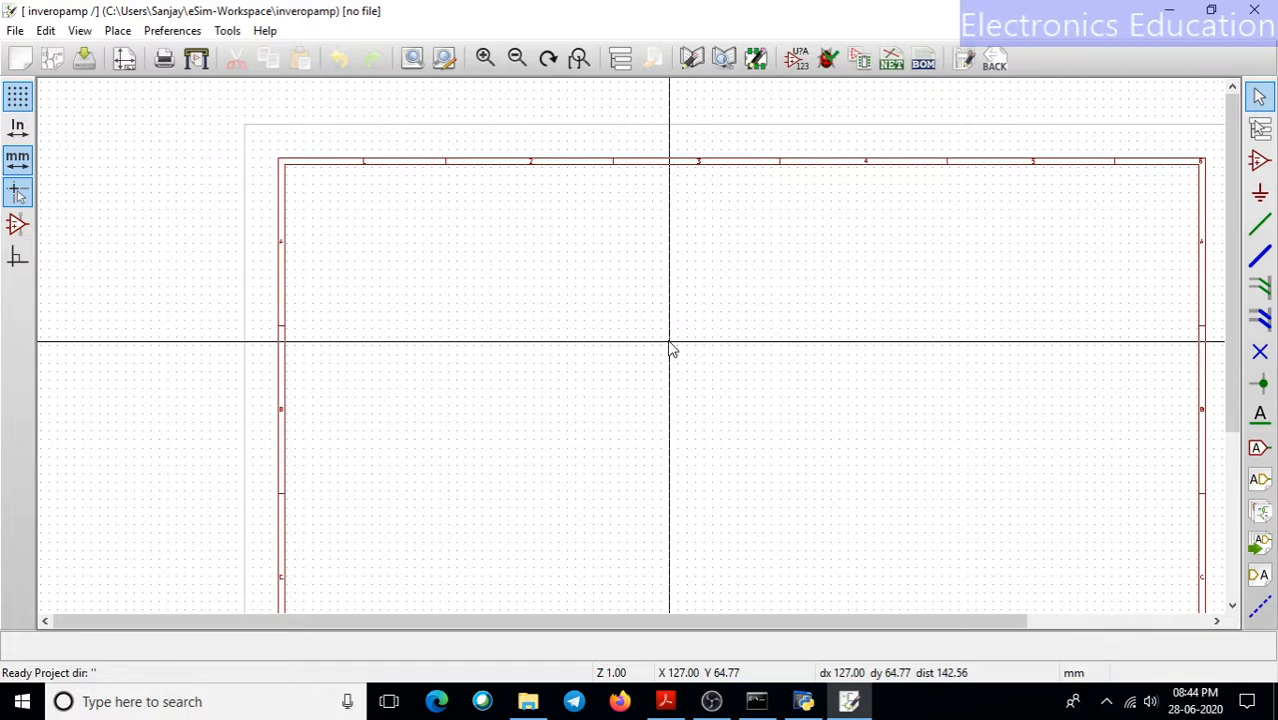
{"action": "left_click", "coordinate": [17, 193]}
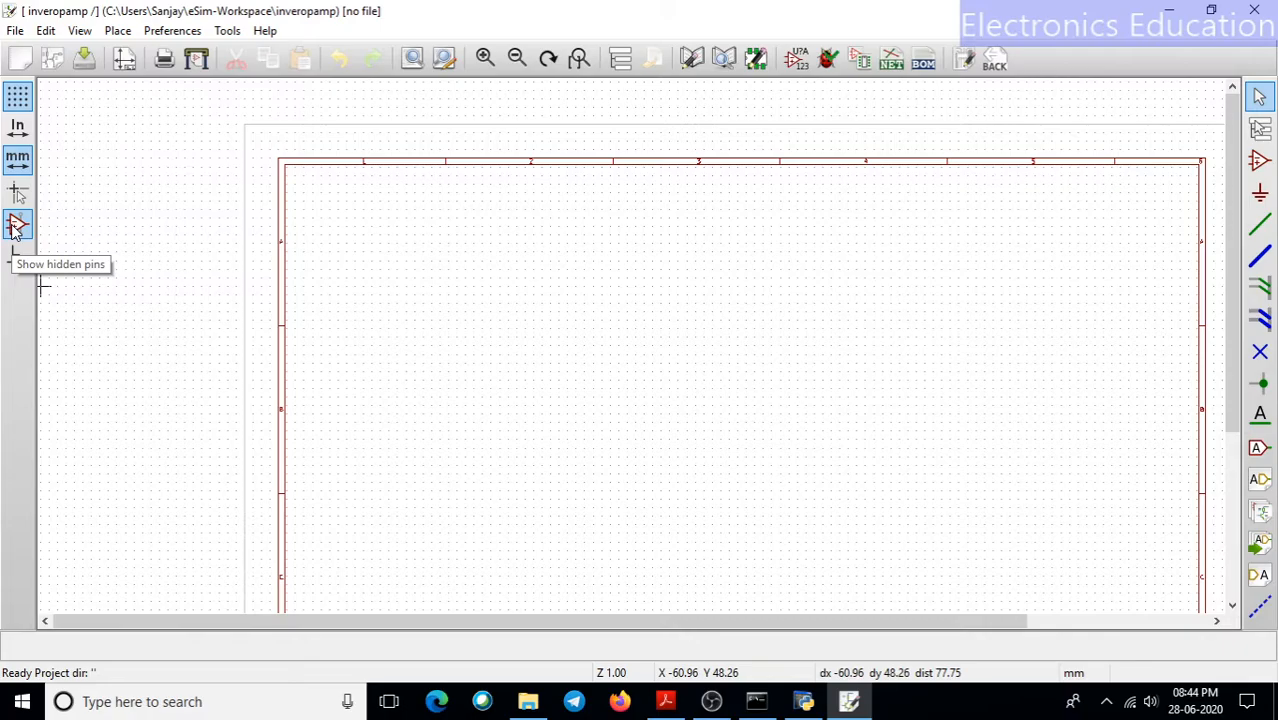
Step: Keep hidden pins off and restrict wires and buses to horizontal and vertical directions
{"action": "left_click", "coordinate": [15, 228]}
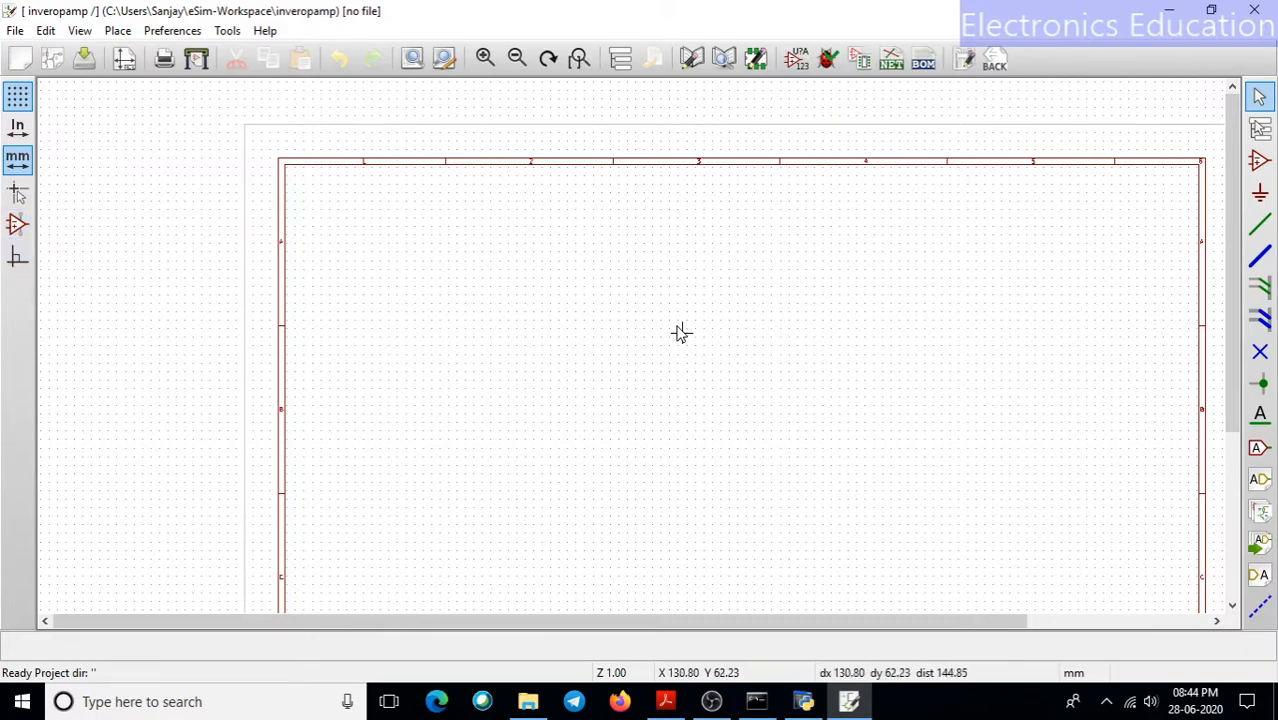
{"action": "left_click", "coordinate": [17, 257]}
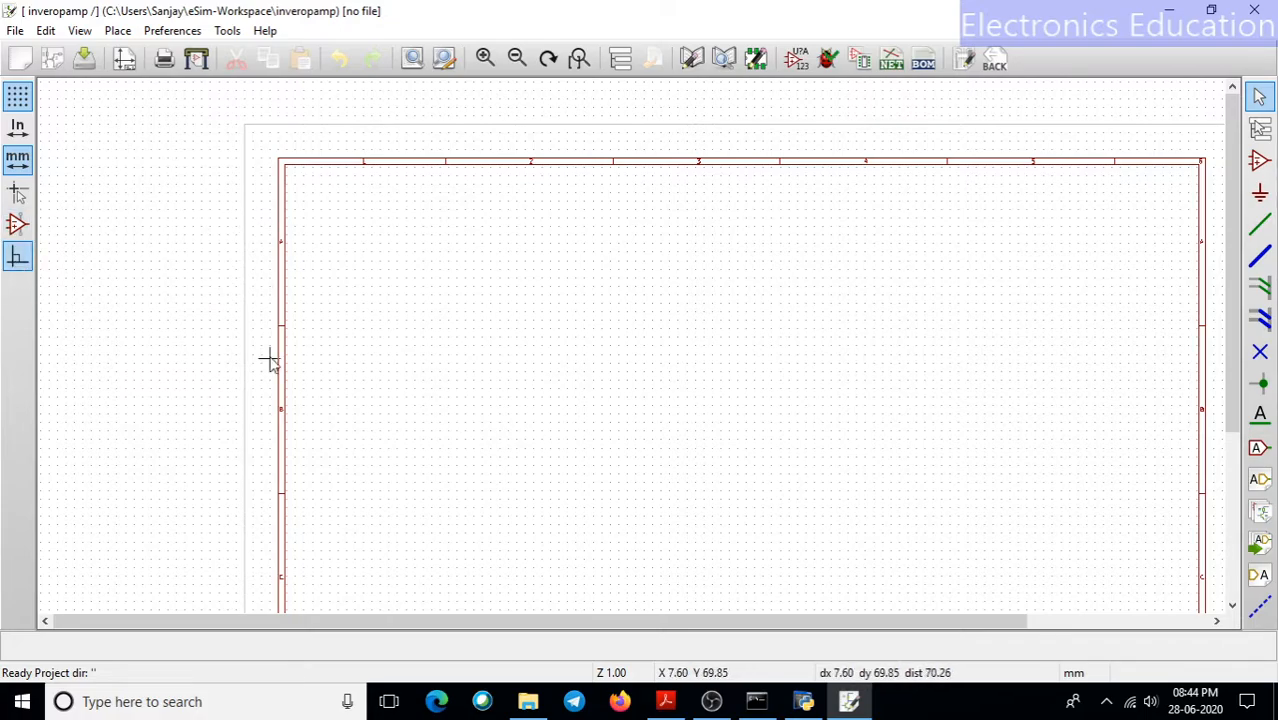
{"action": "scroll", "coordinate": [682, 397], "scroll_direction": "down", "scroll_amount": 2}
{"action": "scroll", "coordinate": [630, 348], "scroll_direction": "up", "scroll_amount": 3}
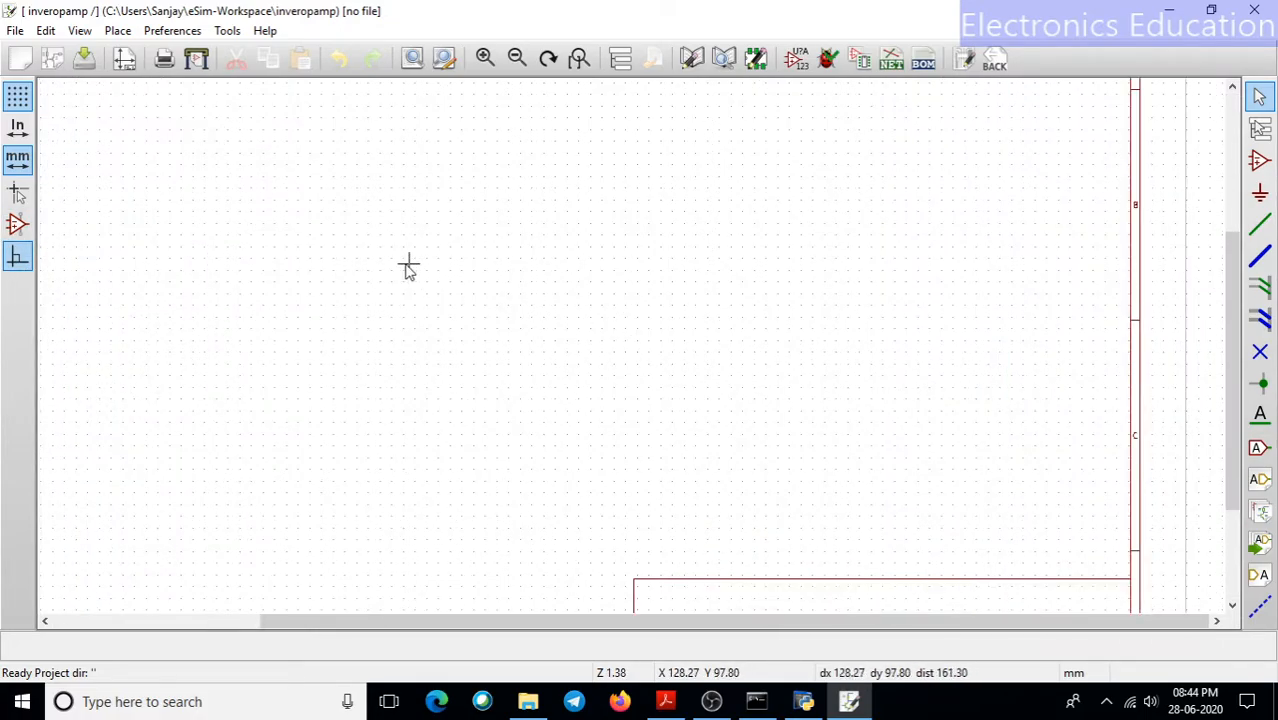
{"action": "left_click", "coordinate": [19, 257]}
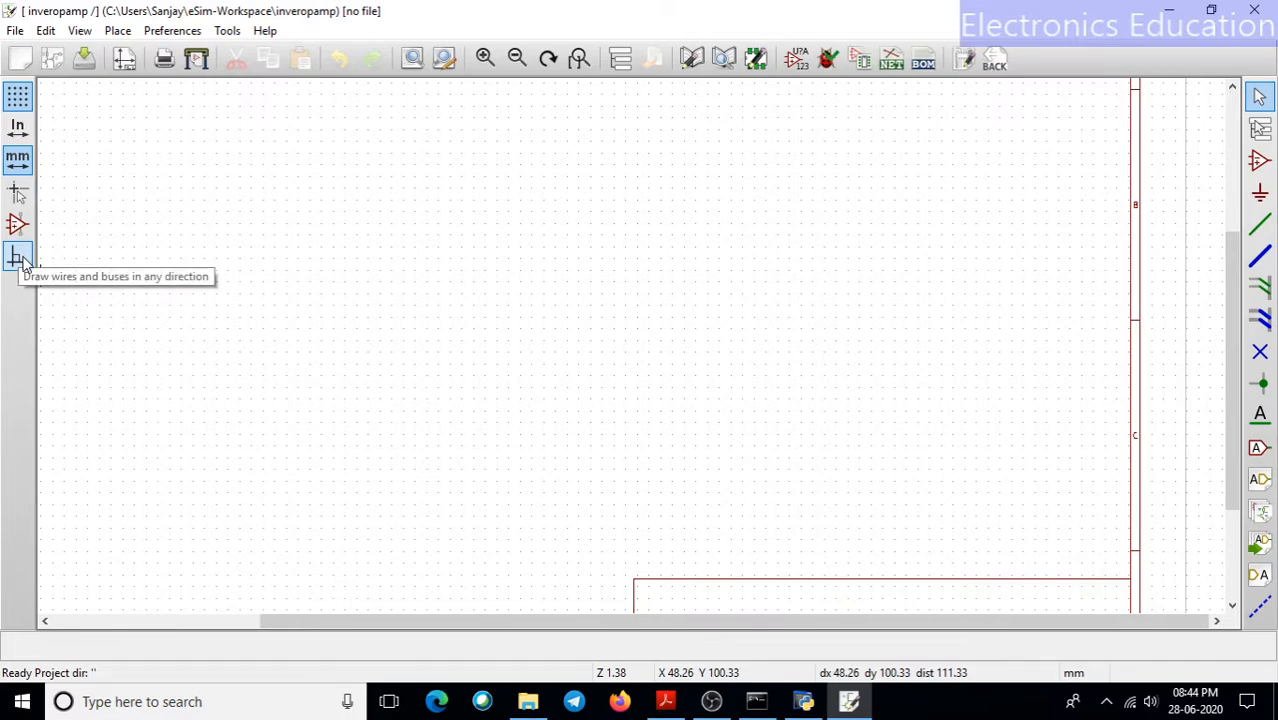
Step: Try drawing horizontal wires across the blank sheet while wire directions are restricted to horizontal and vertical
{"action": "left_click", "coordinate": [1260, 226]}
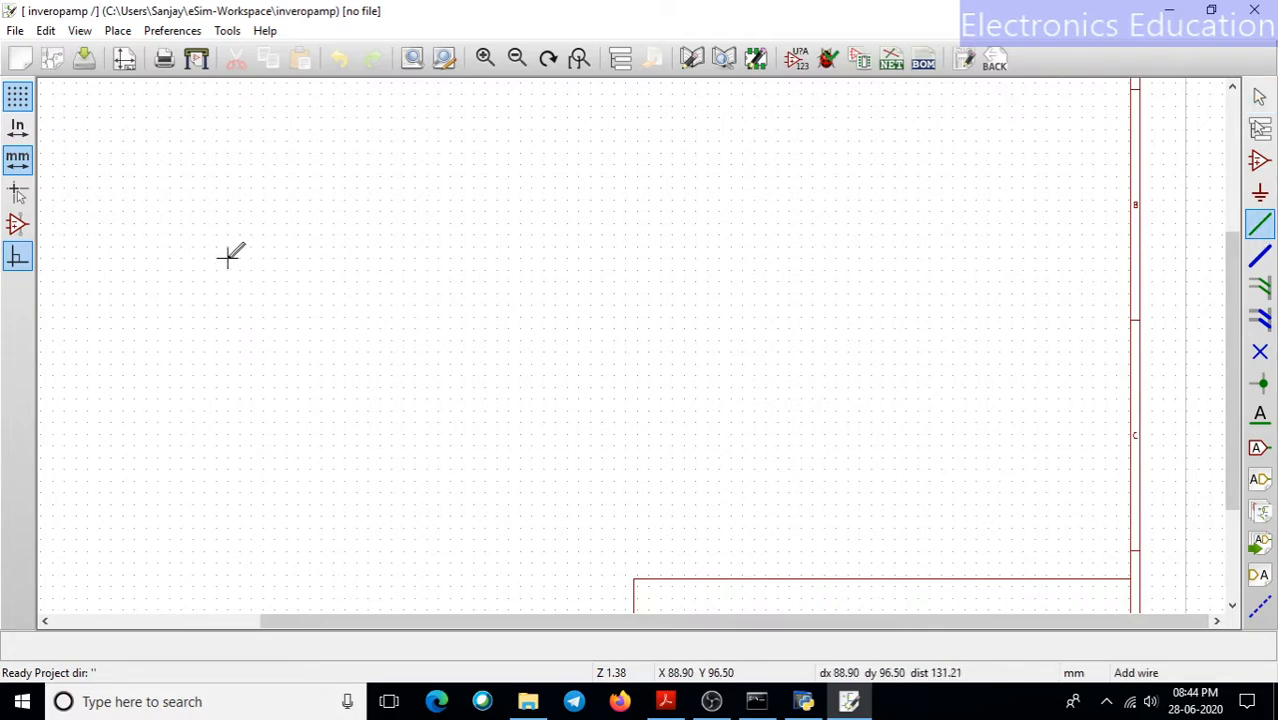
{"action": "left_click_drag", "start_coordinate": [229, 256], "coordinate": [600, 270]}
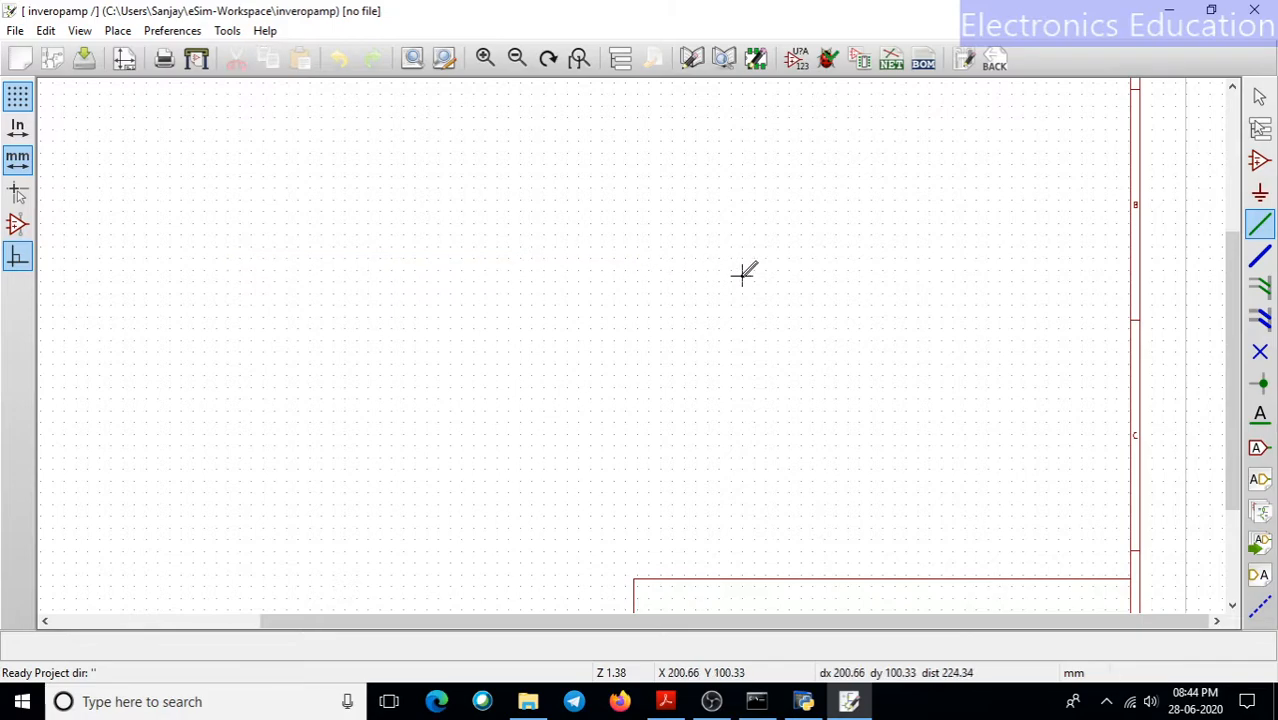
{"action": "left_click_drag", "start_coordinate": [191, 265], "coordinate": [526, 263]}
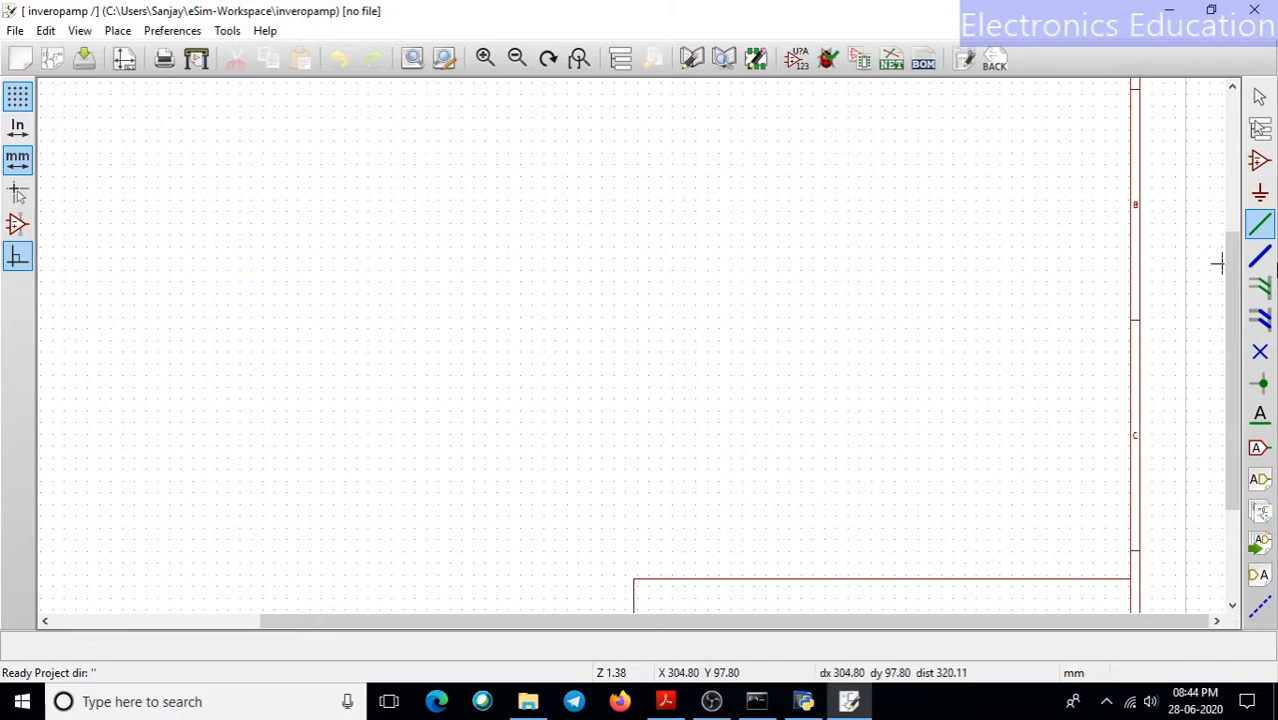
{"action": "left_click", "coordinate": [1260, 226]}
{"action": "left_click_drag", "start_coordinate": [229, 272], "coordinate": [616, 277]}
{"action": "left_click_drag", "start_coordinate": [170, 283], "coordinate": [660, 288]}
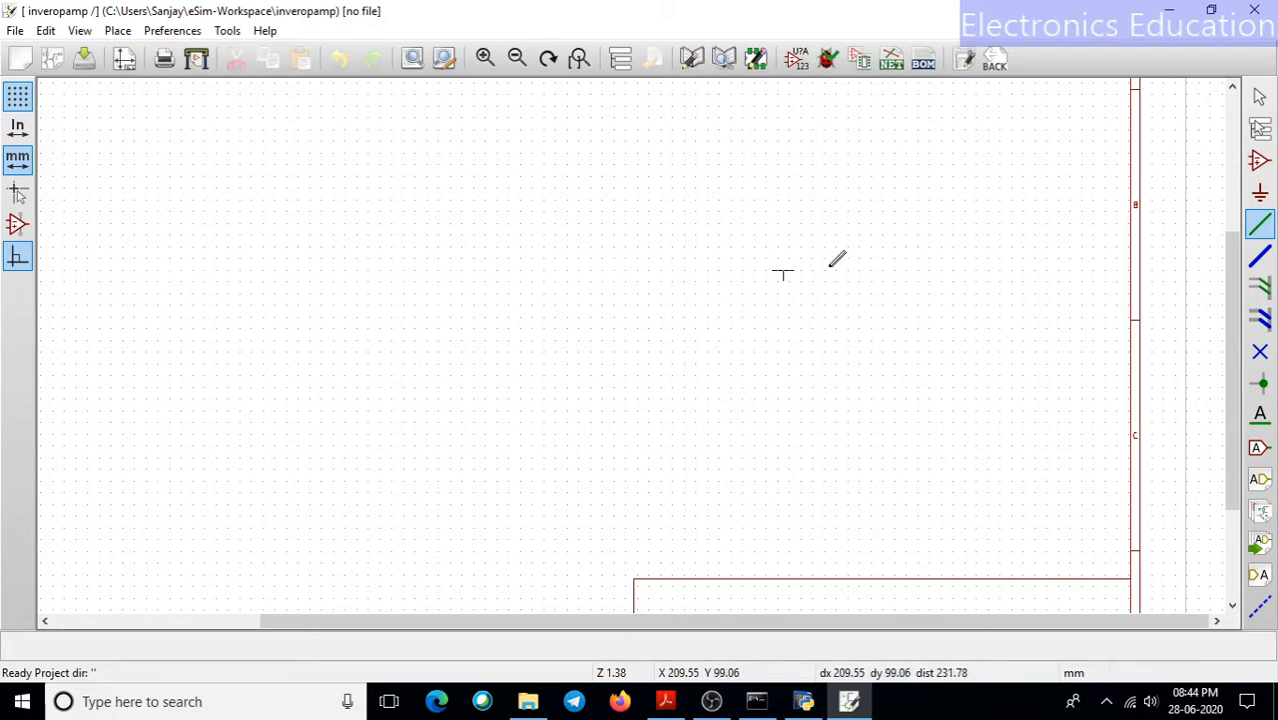
{"action": "key", "text": "Home"}
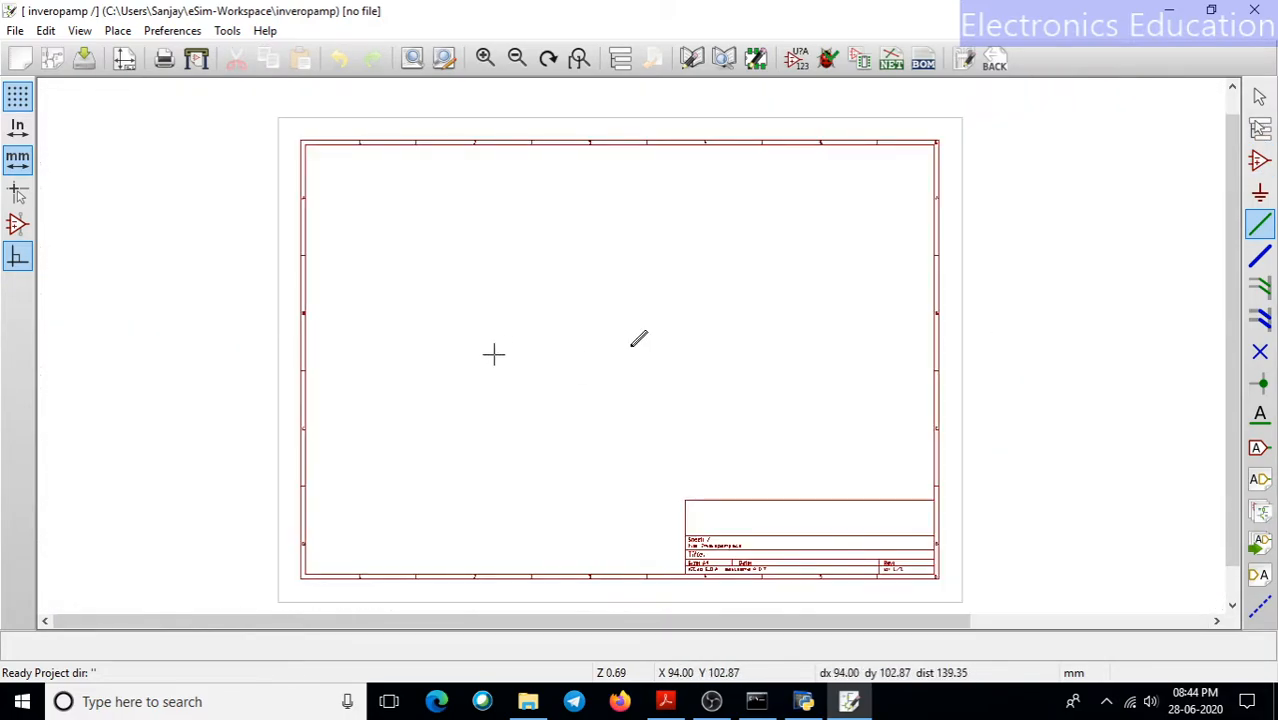
Step: Allow wires and buses in any direction and try a diagonal wire on the sheet
{"action": "scroll", "coordinate": [636, 337], "scroll_direction": "up", "scroll_amount": 1}
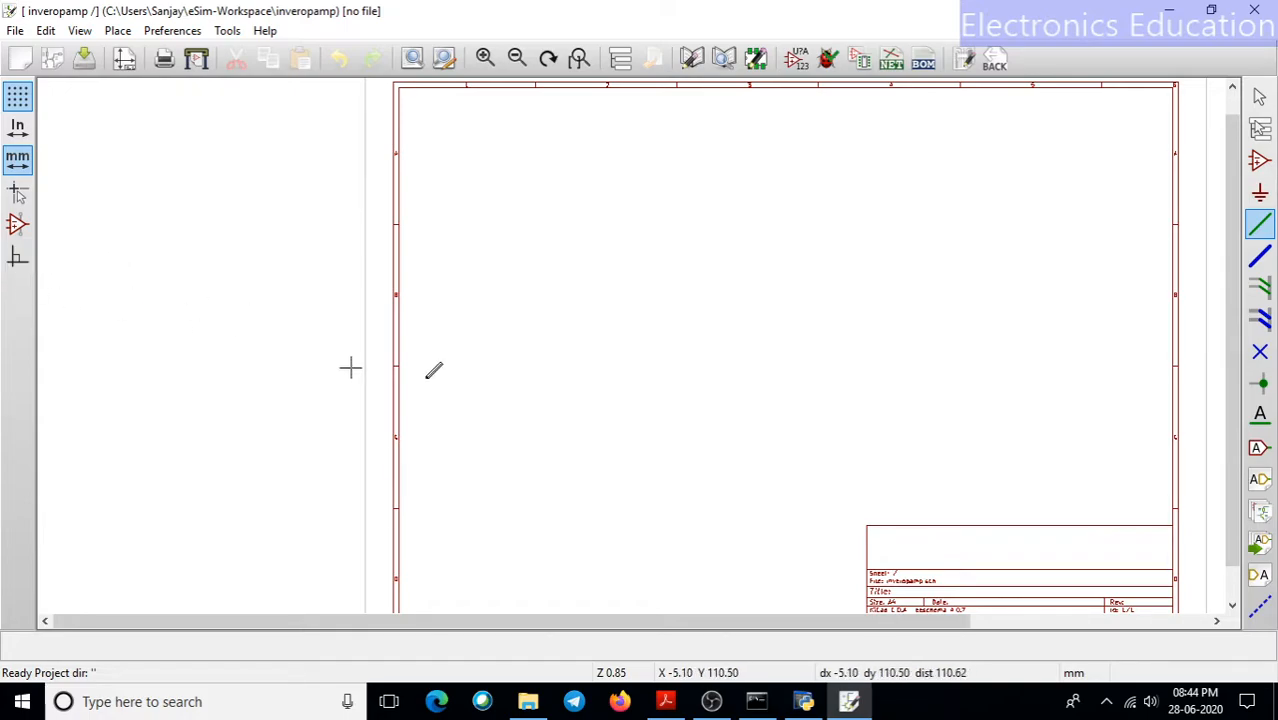
{"action": "left_click_drag", "start_coordinate": [508, 338], "coordinate": [664, 206]}
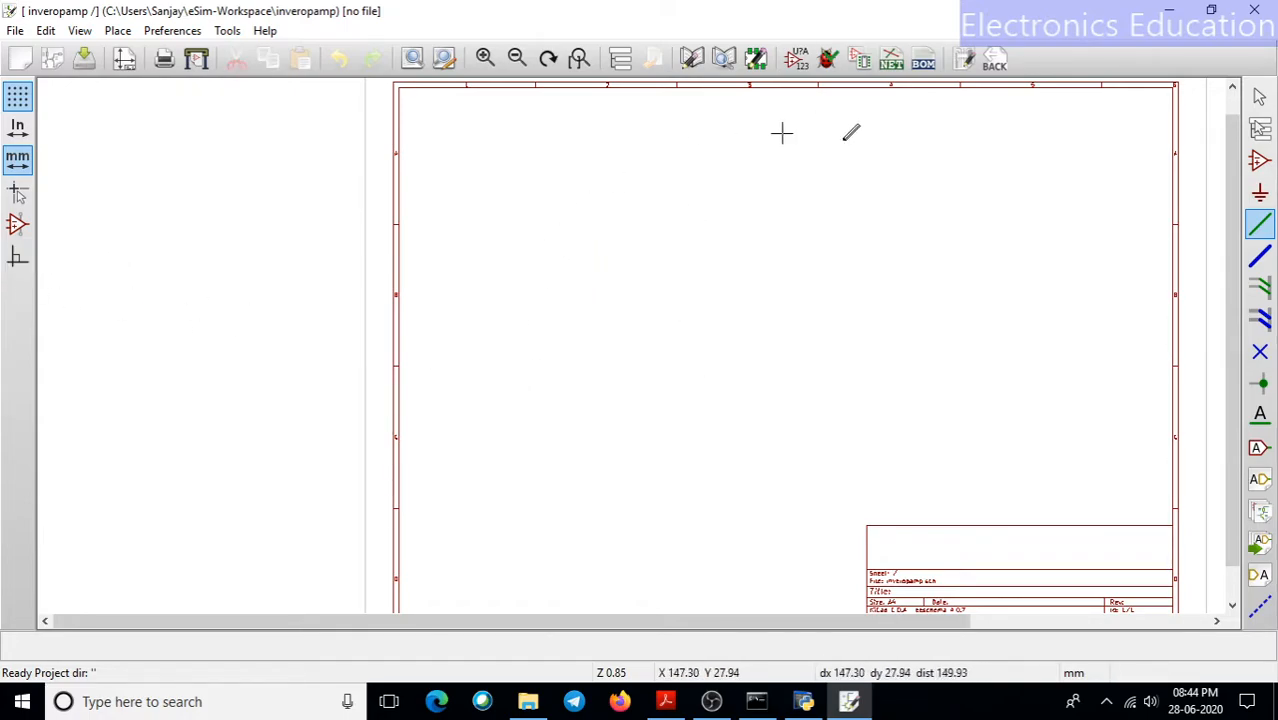
{"action": "scroll", "coordinate": [893, 348], "scroll_direction": "down", "scroll_amount": 1}
{"action": "scroll", "coordinate": [602, 343], "scroll_direction": "up", "scroll_amount": 2}
{"action": "scroll", "coordinate": [632, 343], "scroll_direction": "down", "scroll_amount": 1}
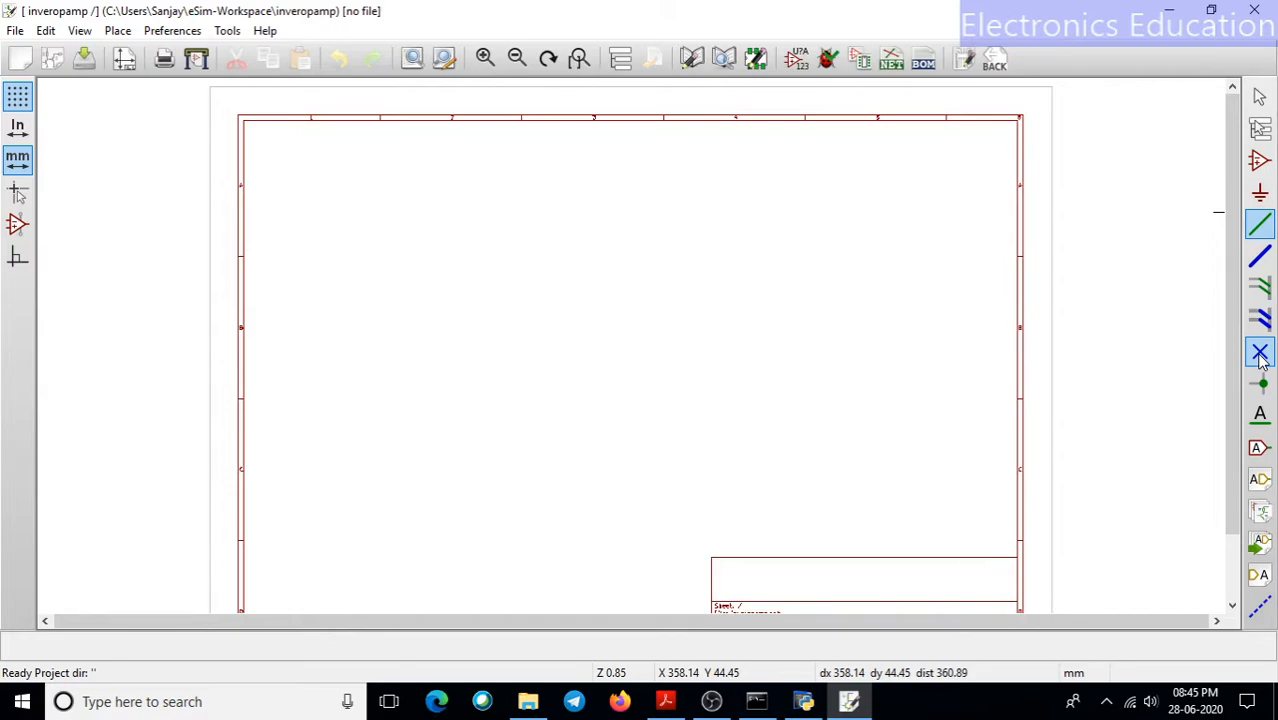
{"action": "scroll", "coordinate": [633, 339], "scroll_direction": "up", "scroll_amount": 3}
{"action": "scroll", "coordinate": [1015, 415], "scroll_direction": "down", "scroll_amount": 2}
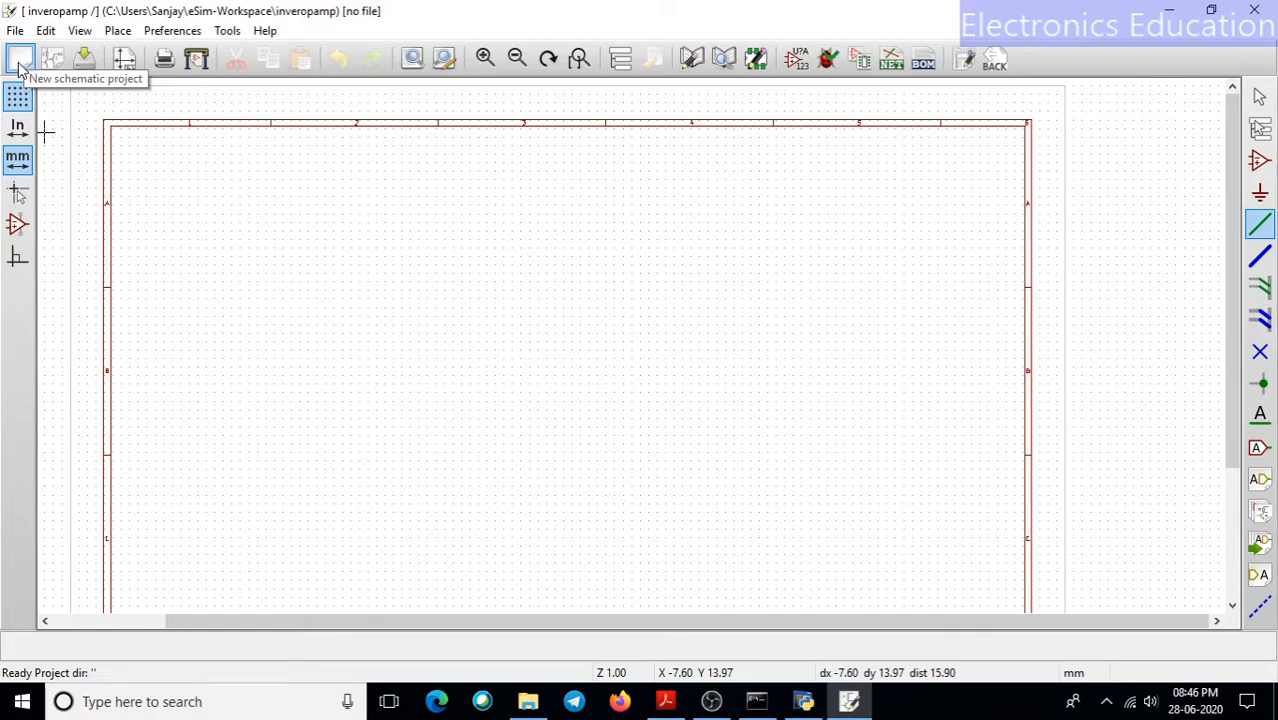
{"action": "left_click", "coordinate": [803, 702]}
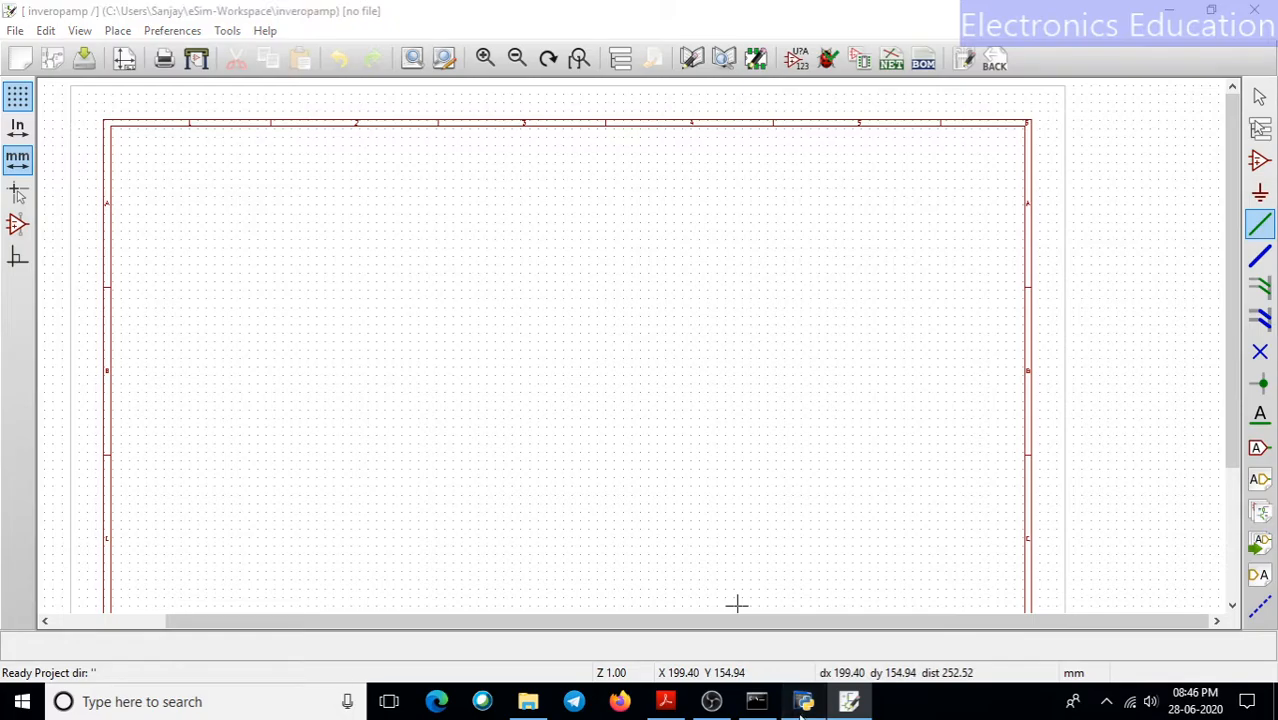
{"action": "left_click", "coordinate": [849, 702]}
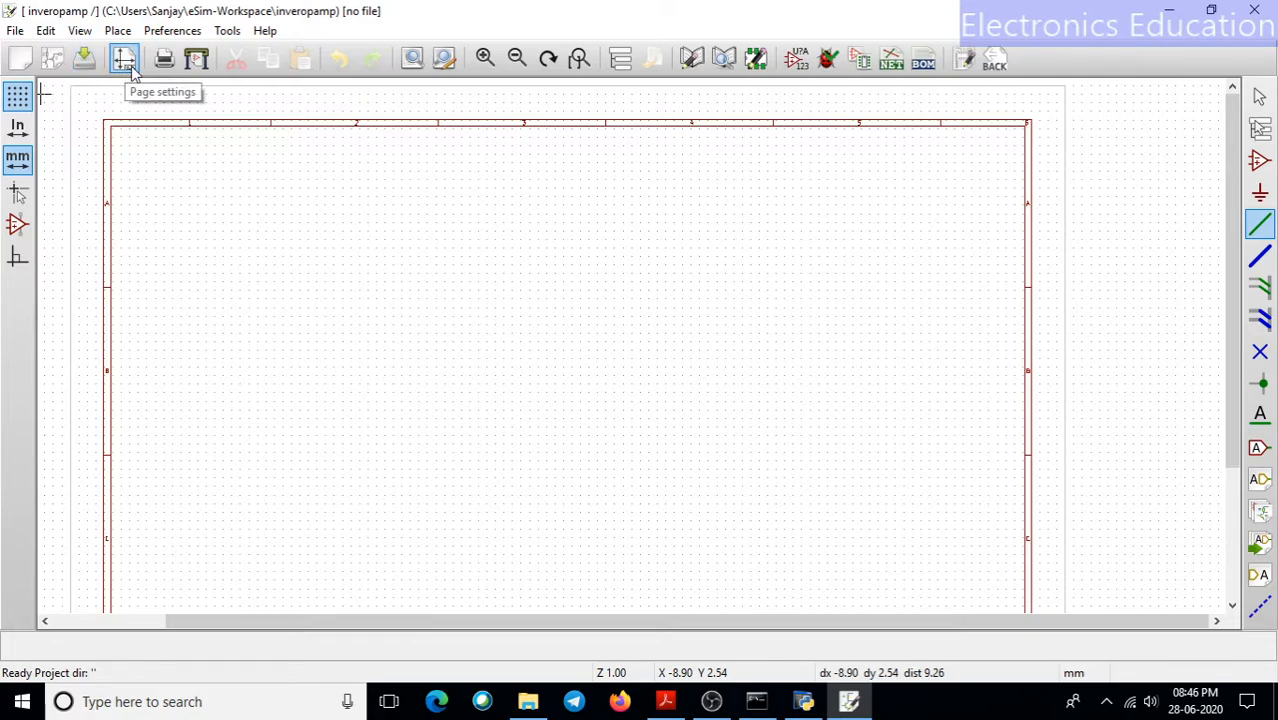
{"action": "scroll", "coordinate": [354, 287], "scroll_direction": "down", "scroll_amount": 1}
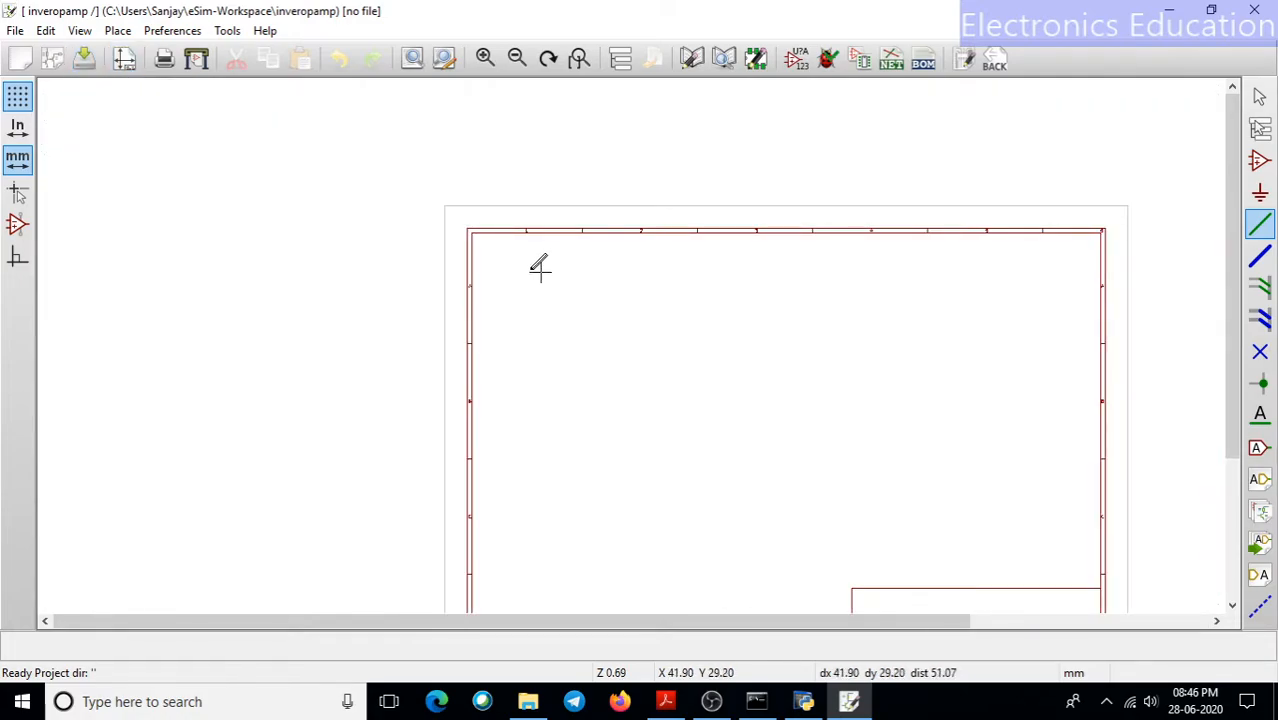
{"action": "scroll", "coordinate": [608, 337], "scroll_direction": "down", "scroll_amount": 1}
{"action": "scroll", "coordinate": [633, 342], "scroll_direction": "up", "scroll_amount": 2}
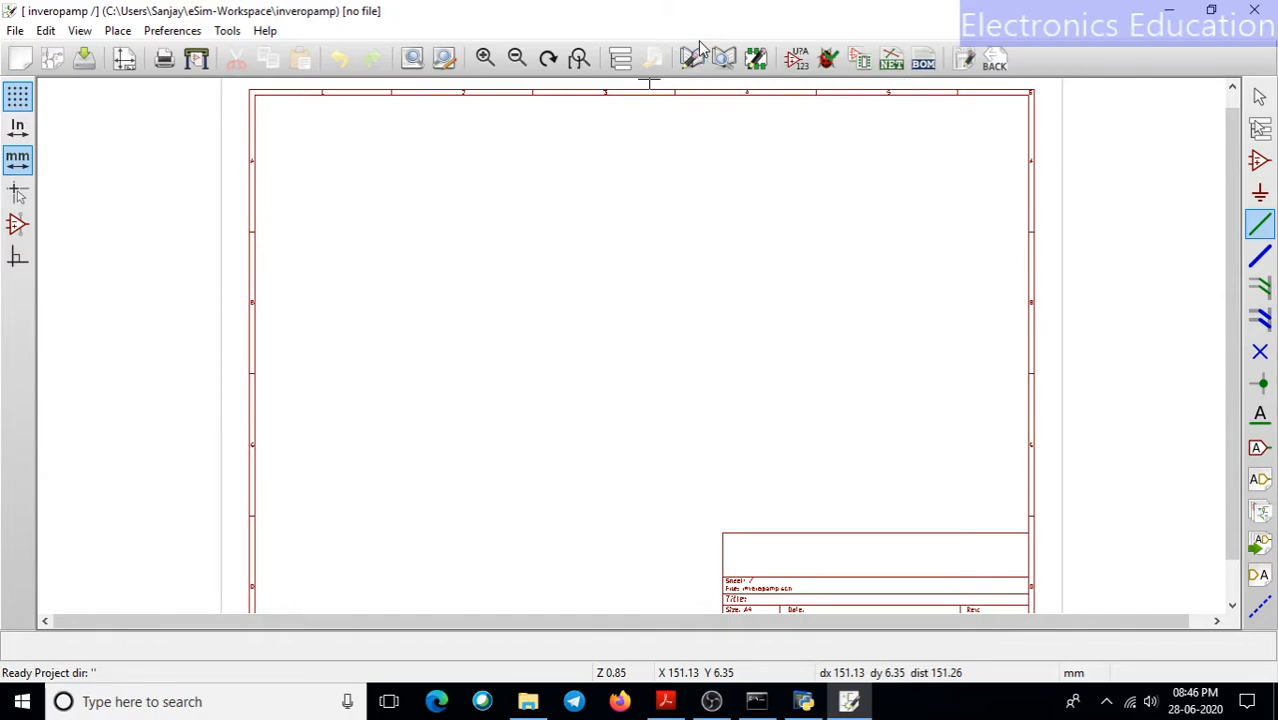
Step: Open the Library Browser and look through the component lists of the 74xx, audio and atmel libraries
{"action": "left_click", "coordinate": [724, 60]}
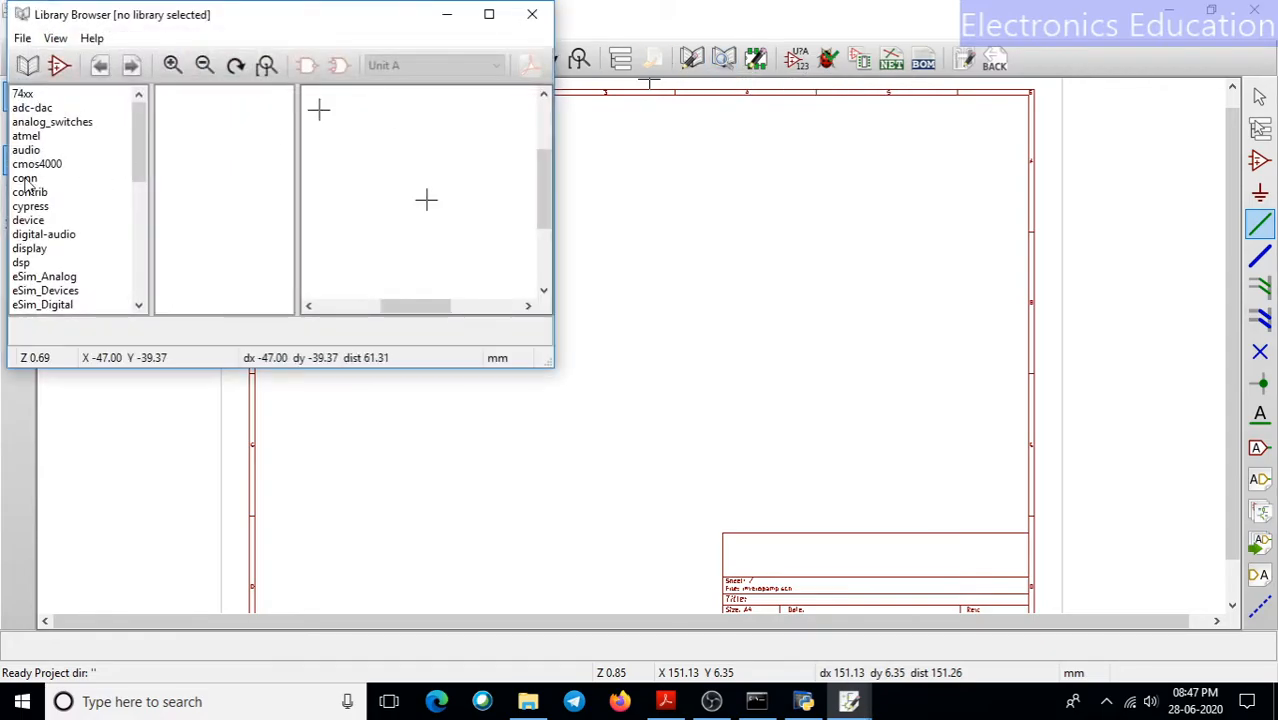
{"action": "scroll", "coordinate": [38, 174], "scroll_direction": "down", "scroll_amount": 1}
{"action": "scroll", "coordinate": [38, 174], "scroll_direction": "down", "scroll_amount": 1}
{"action": "scroll", "coordinate": [36, 150], "scroll_direction": "up", "scroll_amount": 2}
{"action": "left_click", "coordinate": [34, 121]}
{"action": "left_click", "coordinate": [28, 96]}
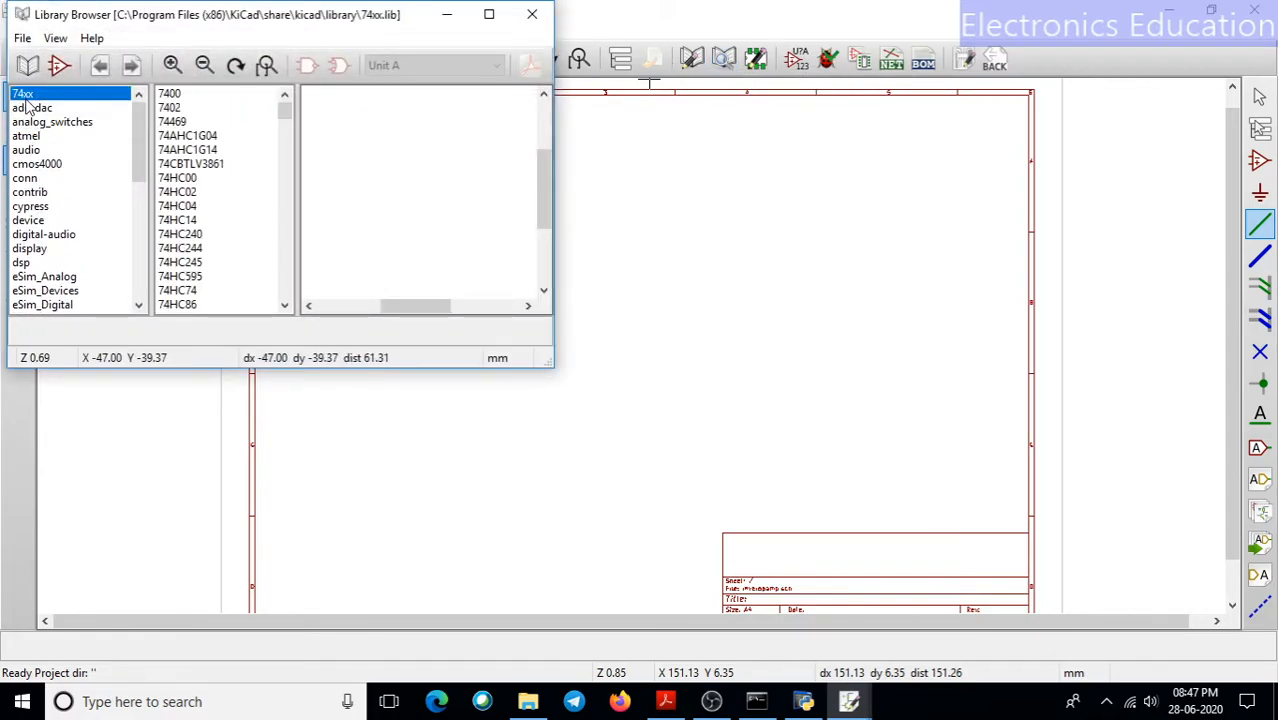
{"action": "left_click", "coordinate": [20, 152]}
{"action": "left_click", "coordinate": [30, 177]}
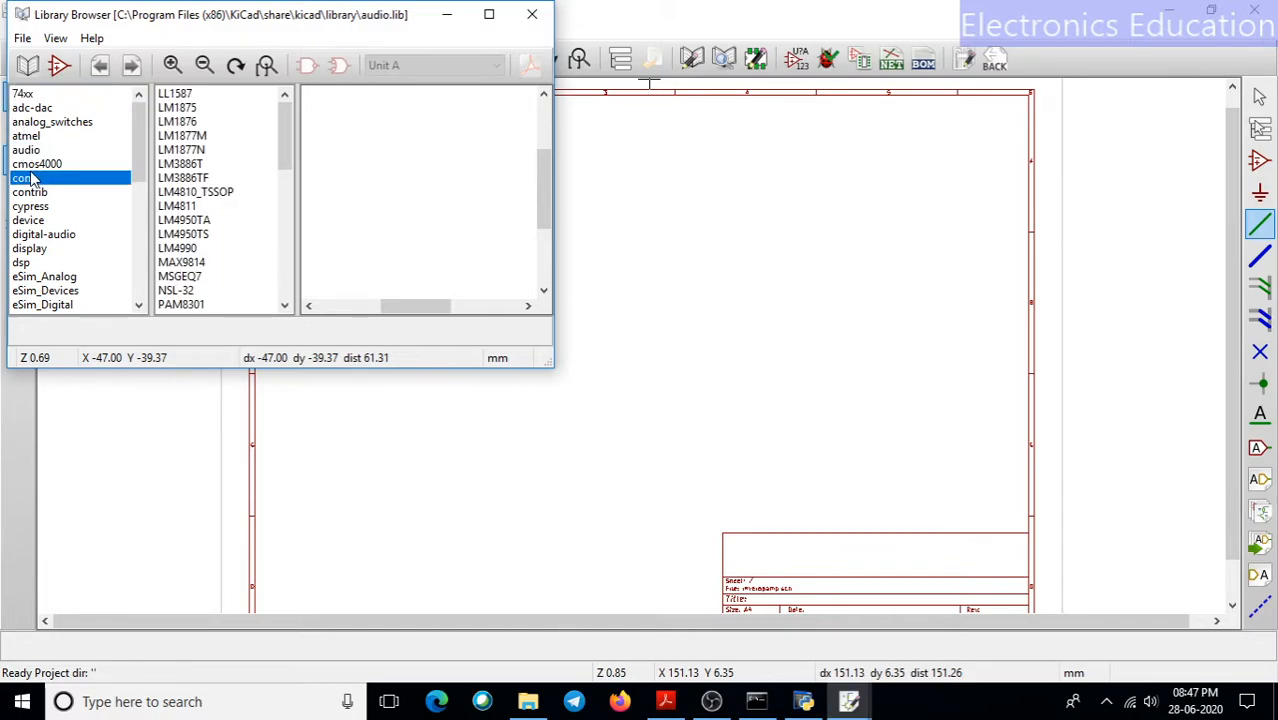
{"action": "left_click", "coordinate": [34, 150]}
{"action": "left_click", "coordinate": [34, 137]}
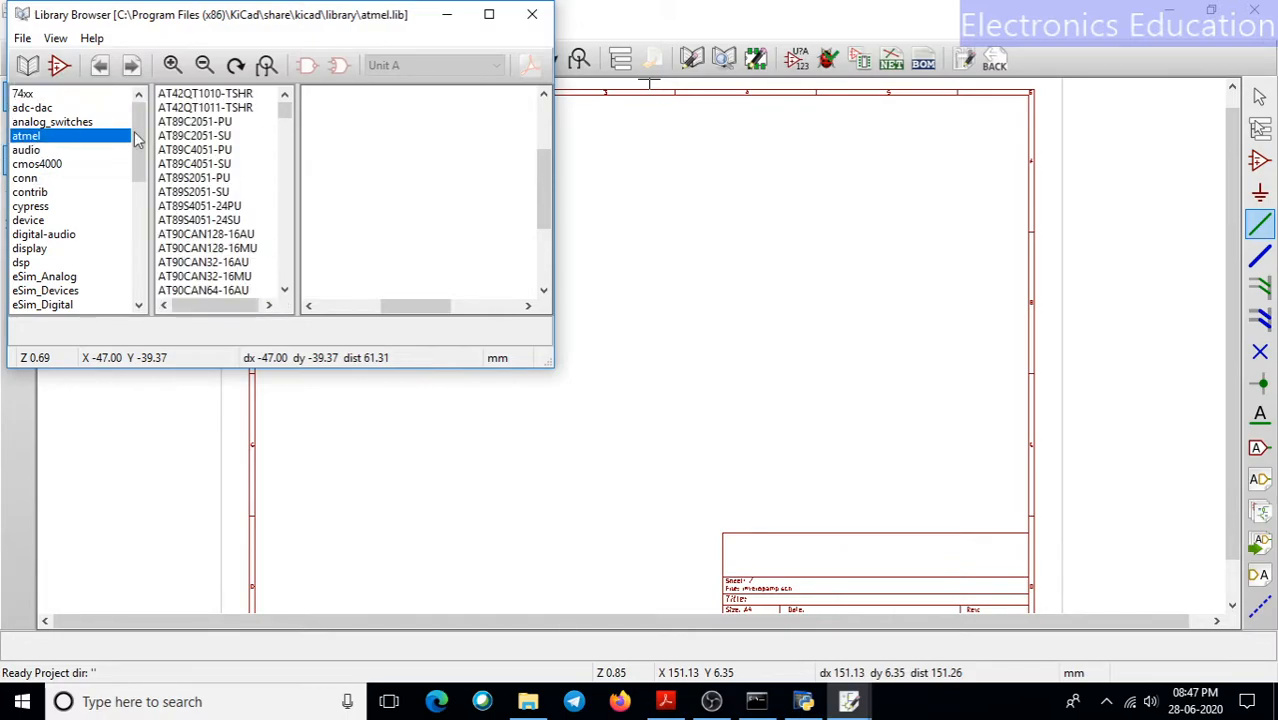
Step: Preview the AT42QT1010-TSHR and ATMEGA128-16AU symbols in the atmel library and examine the latter in an enlarged window
{"action": "left_click", "coordinate": [210, 149]}
{"action": "left_click", "coordinate": [208, 121]}
{"action": "left_click", "coordinate": [208, 94]}
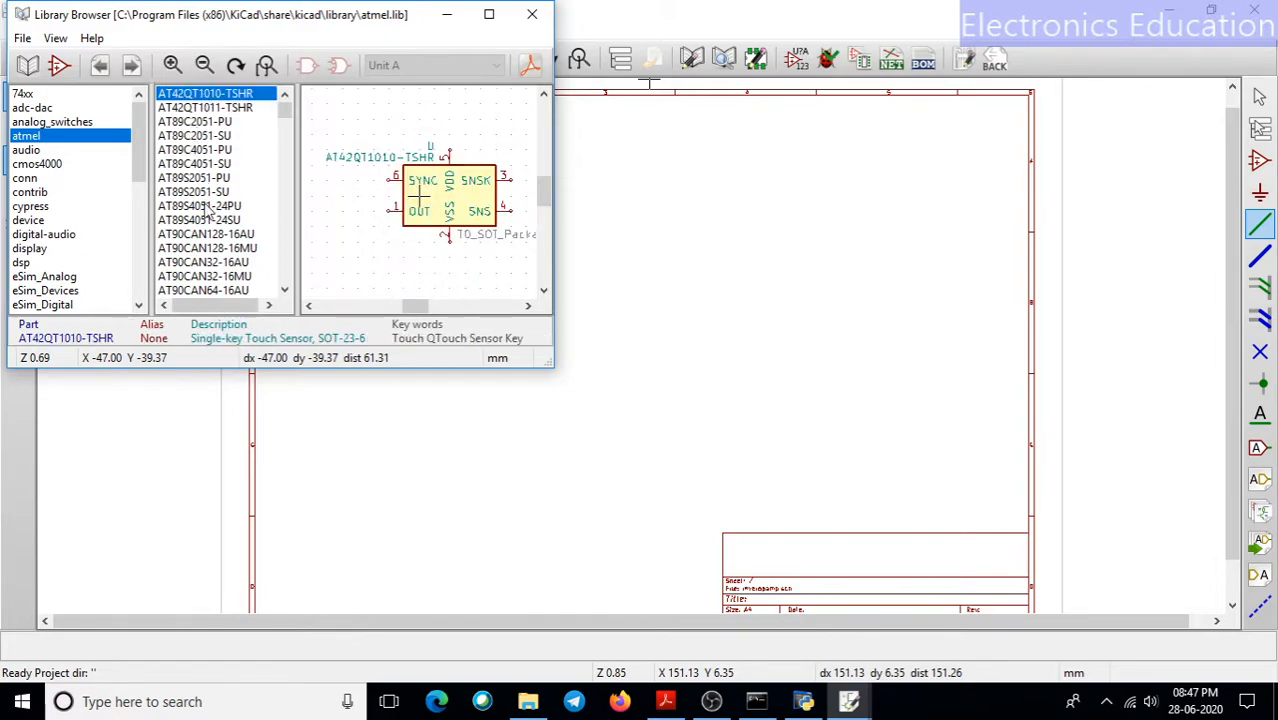
{"action": "scroll", "coordinate": [207, 238], "scroll_direction": "down", "scroll_amount": 12}
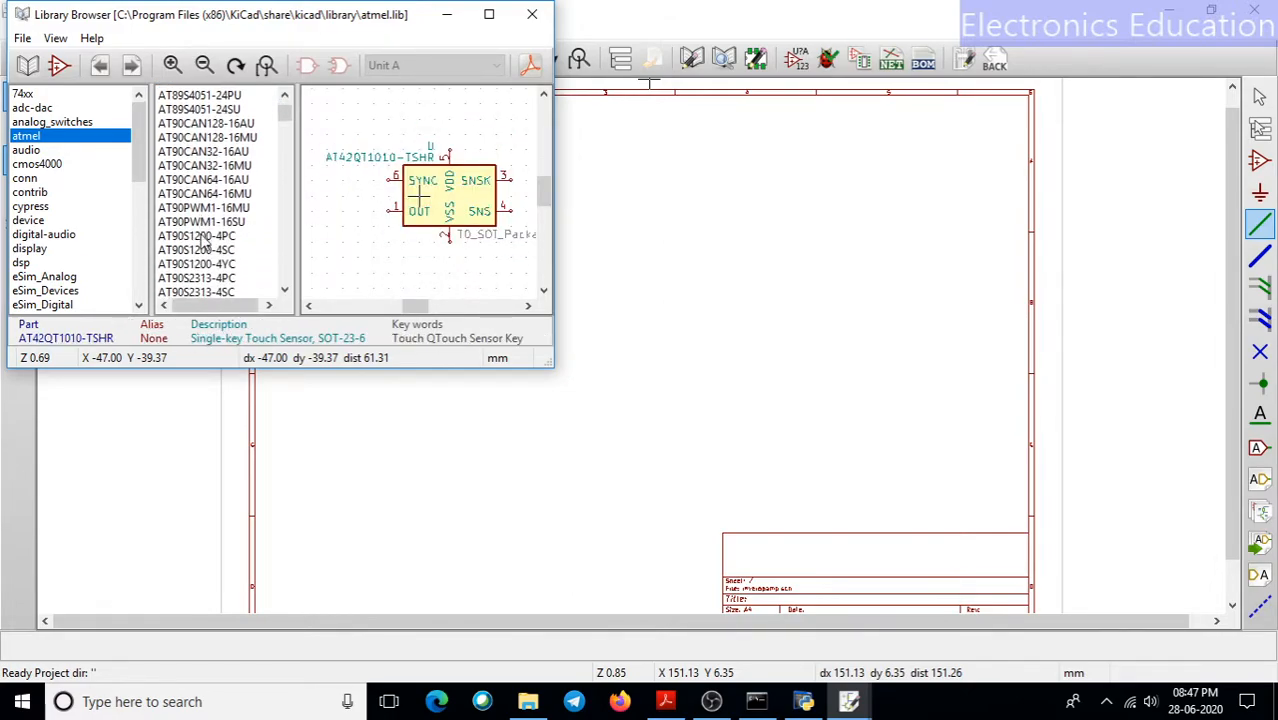
{"action": "scroll", "coordinate": [203, 243], "scroll_direction": "down", "scroll_amount": 6}
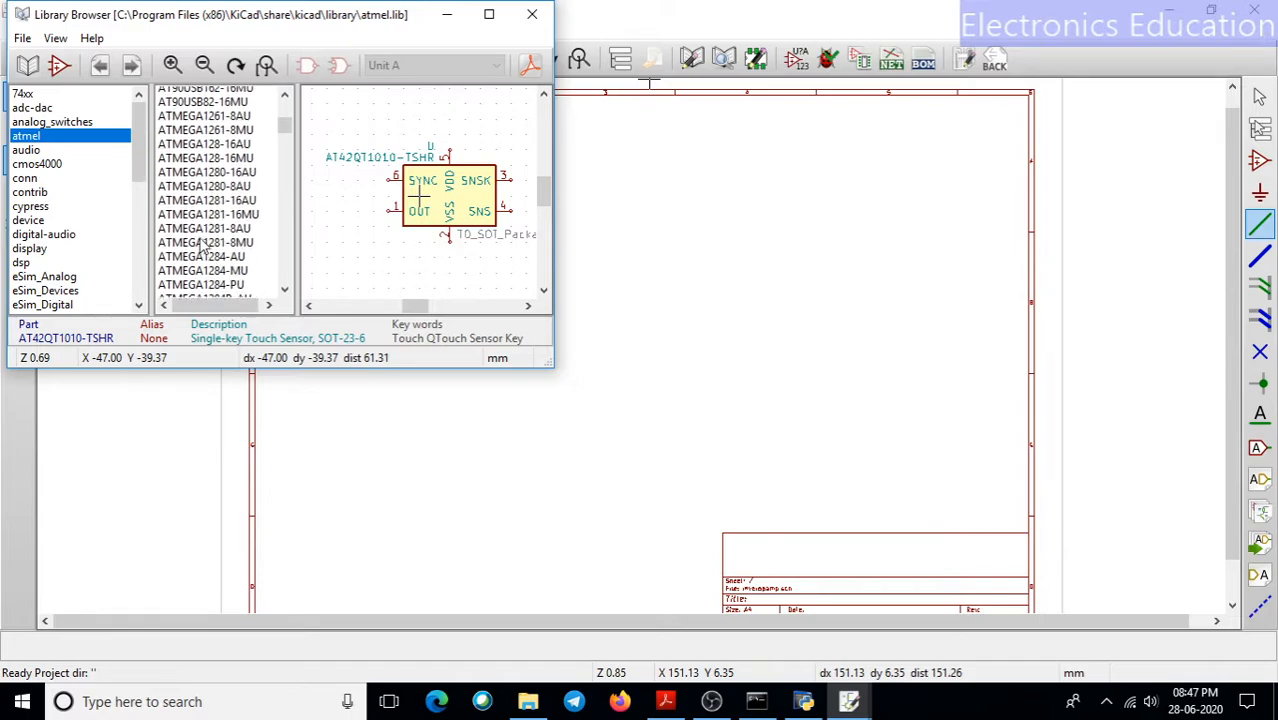
{"action": "scroll", "coordinate": [203, 243], "scroll_direction": "up", "scroll_amount": 3}
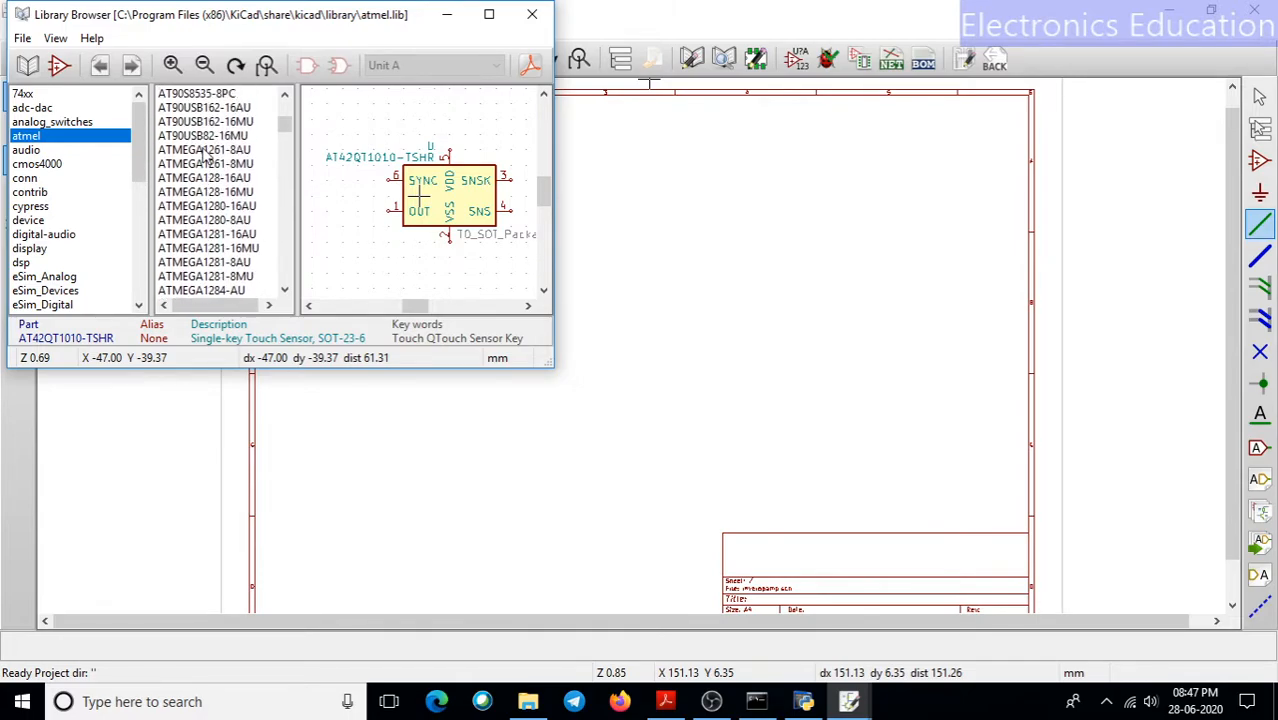
{"action": "left_click", "coordinate": [195, 180]}
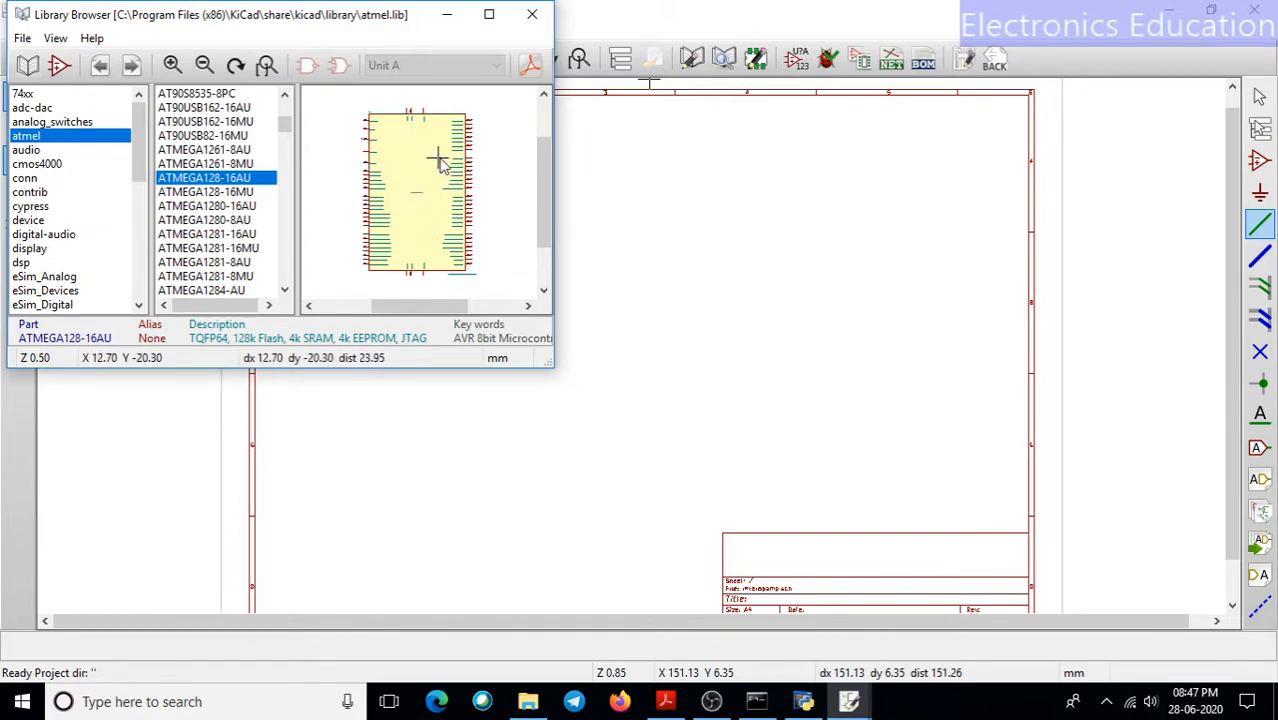
{"action": "left_click", "coordinate": [489, 14]}
{"action": "scroll", "coordinate": [558, 244], "scroll_direction": "up", "scroll_amount": 3}
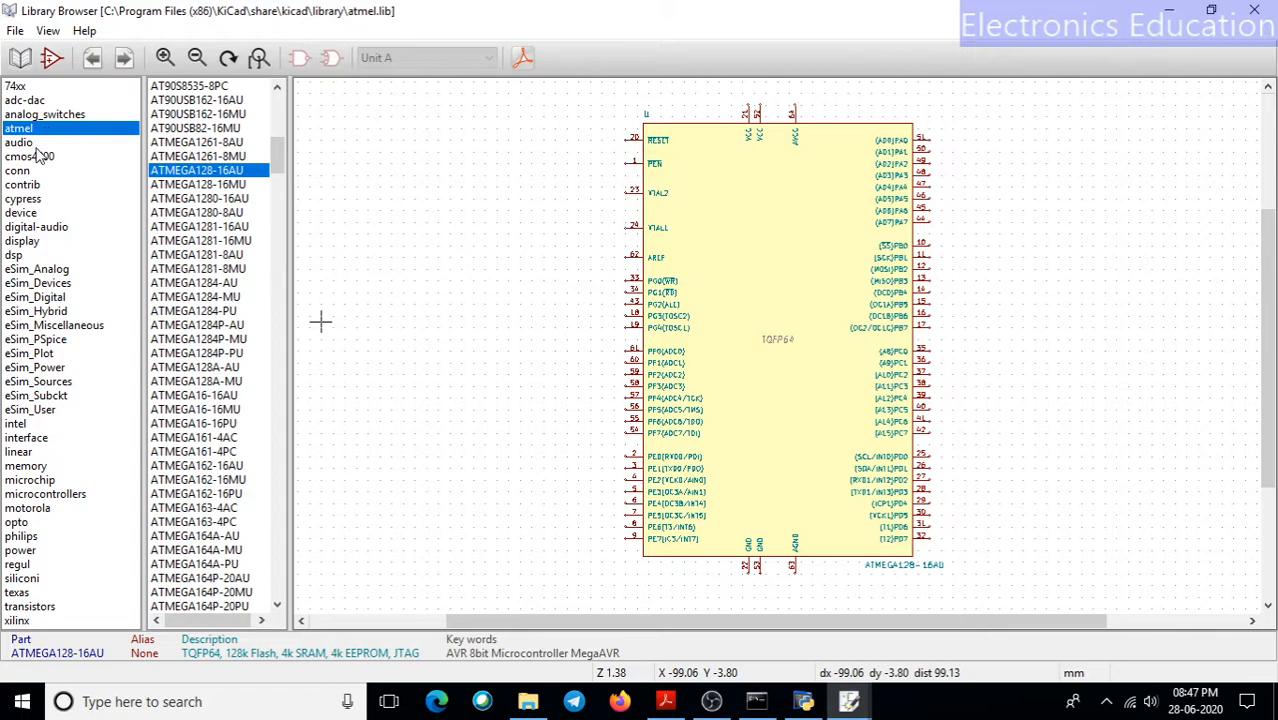
Step: Browse the eSim_Analog and eSim_Devices libraries, preview the device symbols from eSim_CP1 through eSim_NPN, and close the Library Browser
{"action": "left_click", "coordinate": [37, 271]}
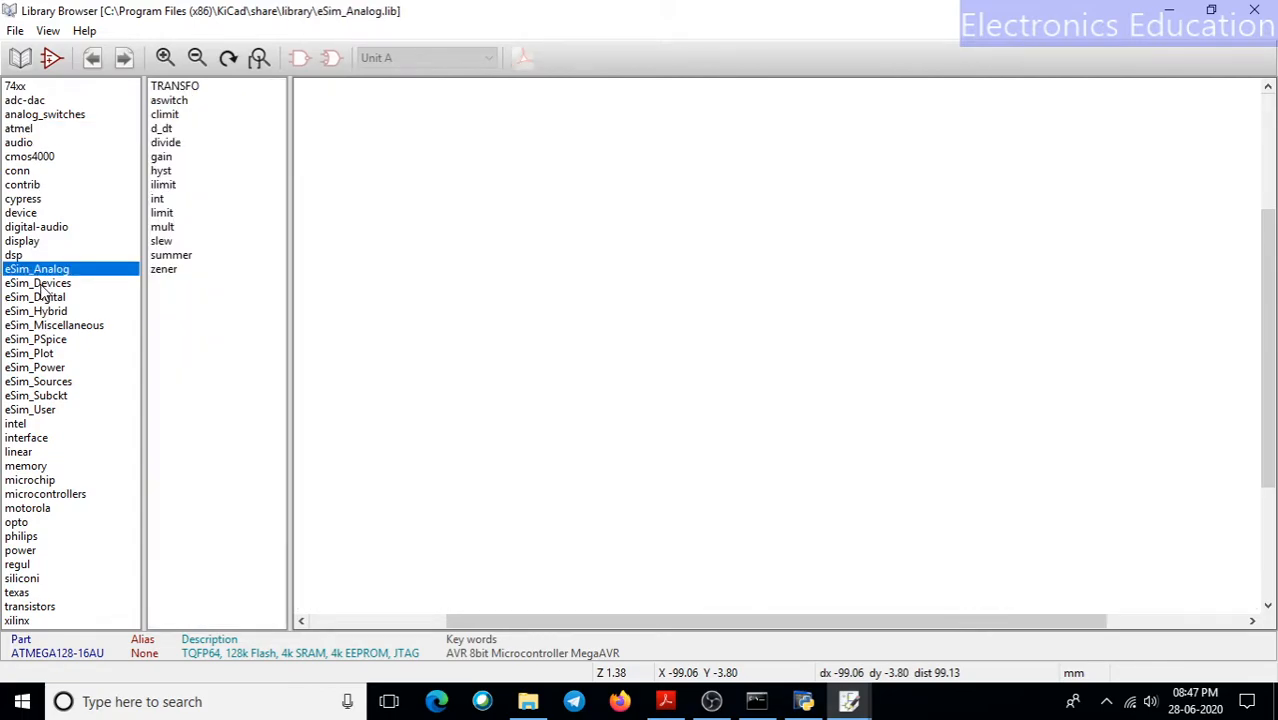
{"action": "left_click", "coordinate": [41, 284]}
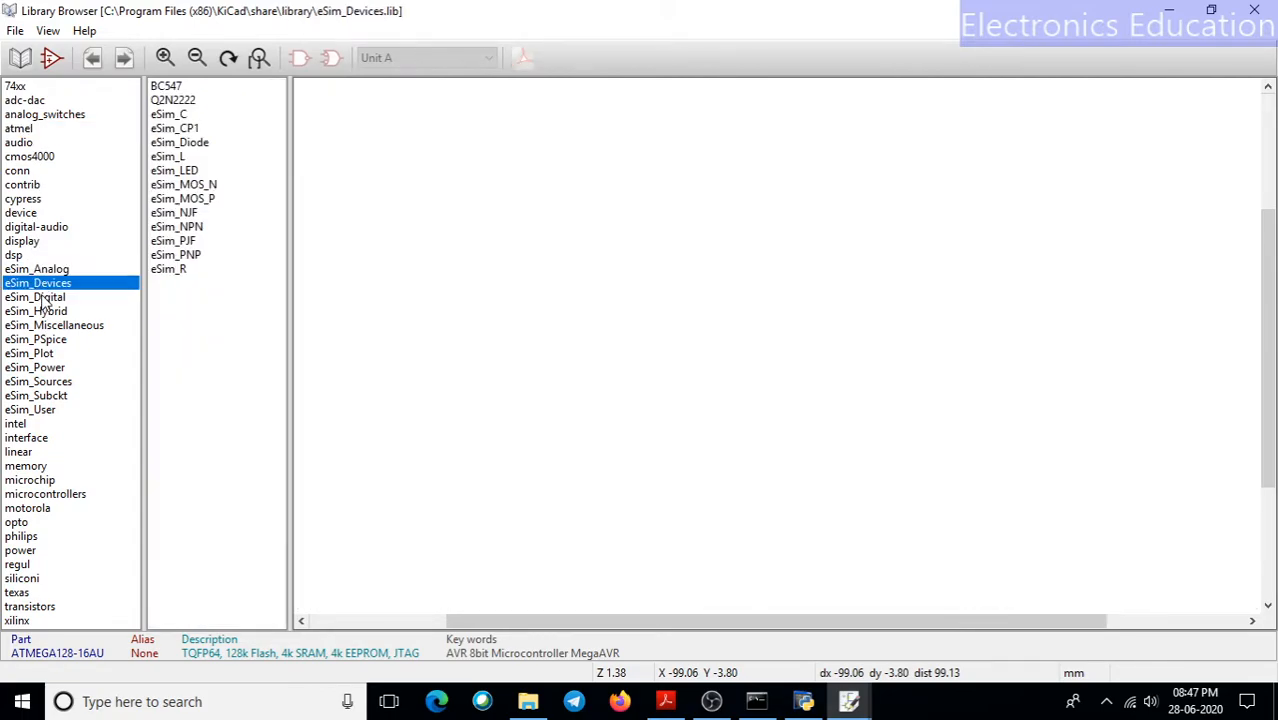
{"action": "left_click", "coordinate": [190, 130]}
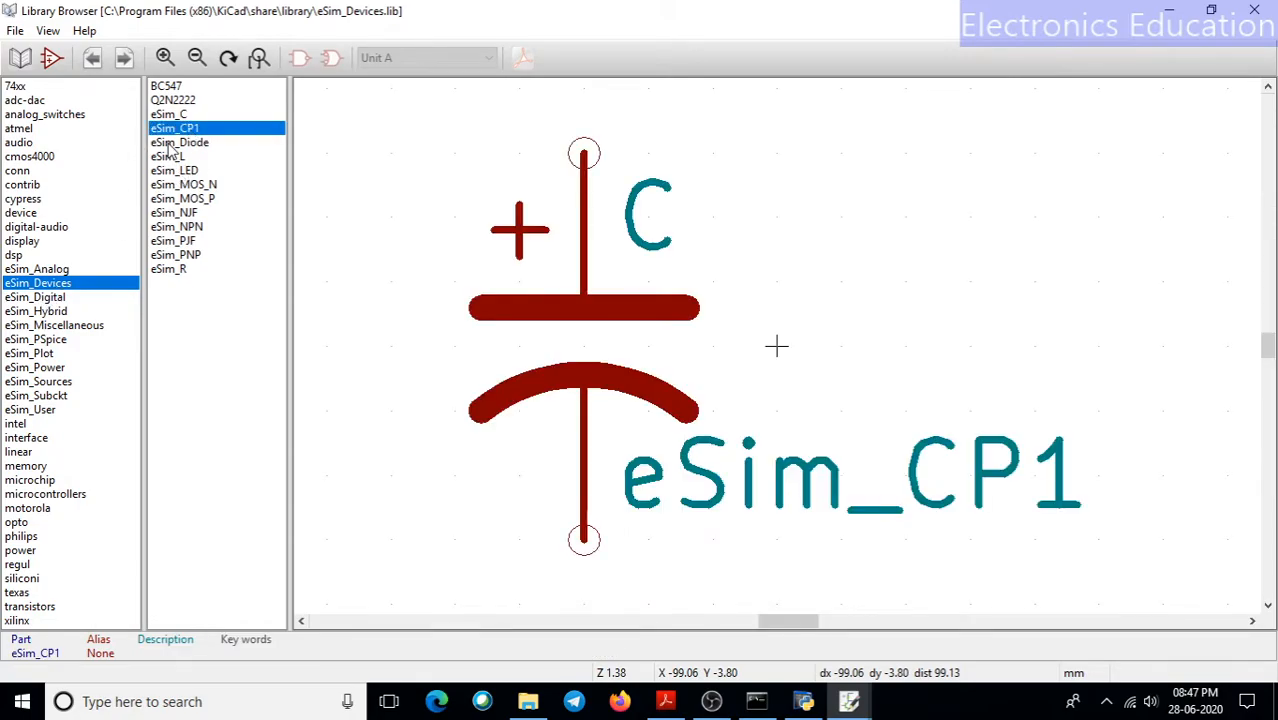
{"action": "left_click", "coordinate": [172, 144]}
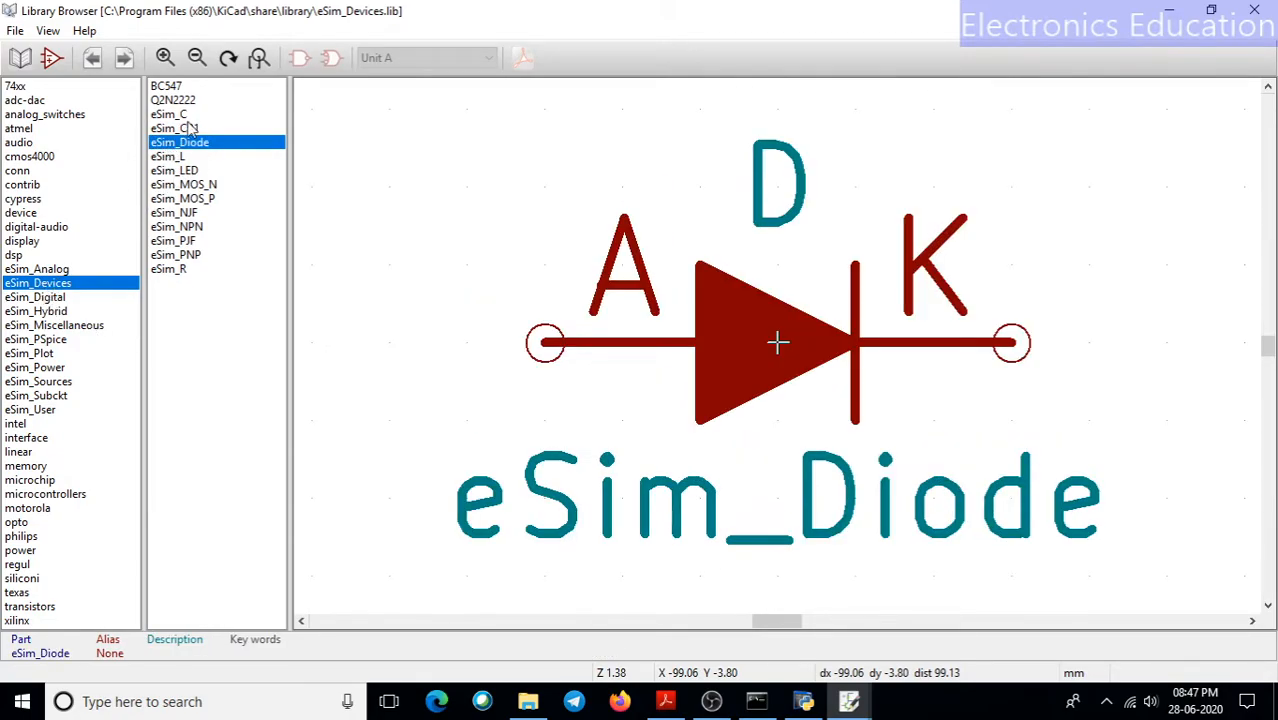
{"action": "left_click", "coordinate": [182, 157]}
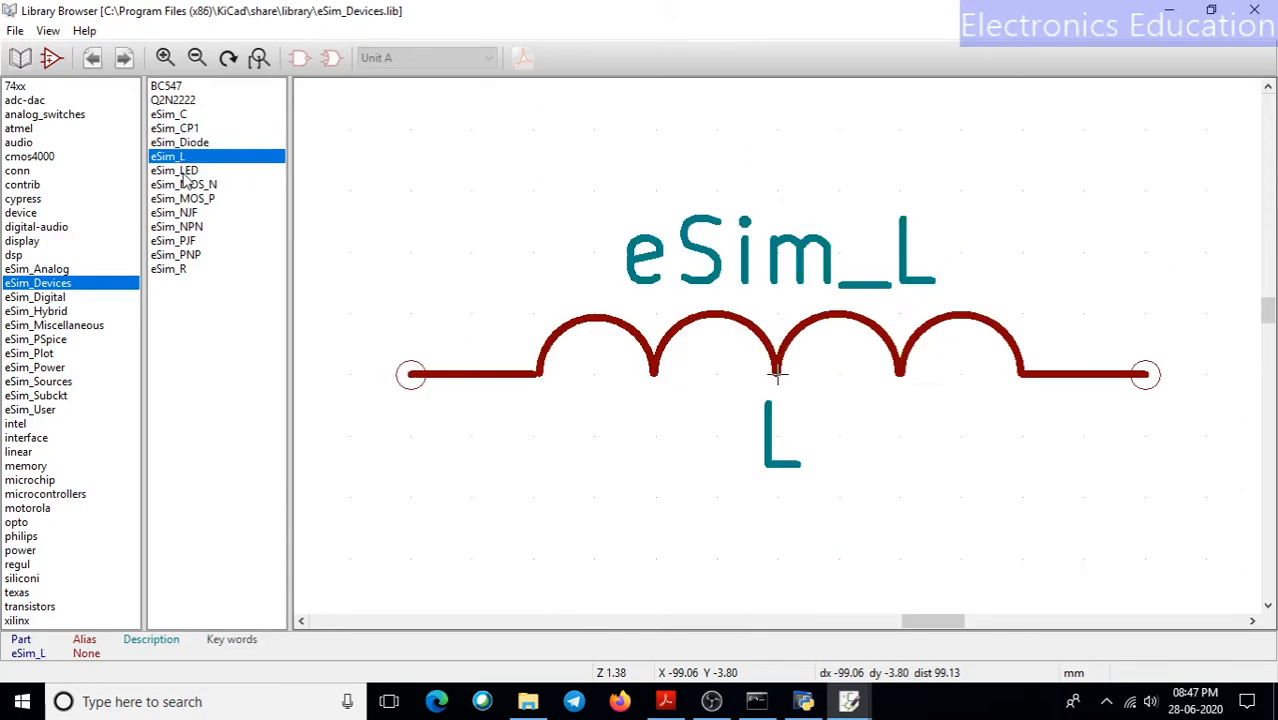
{"action": "left_click", "coordinate": [184, 171]}
{"action": "left_click", "coordinate": [188, 186]}
{"action": "left_click", "coordinate": [188, 199]}
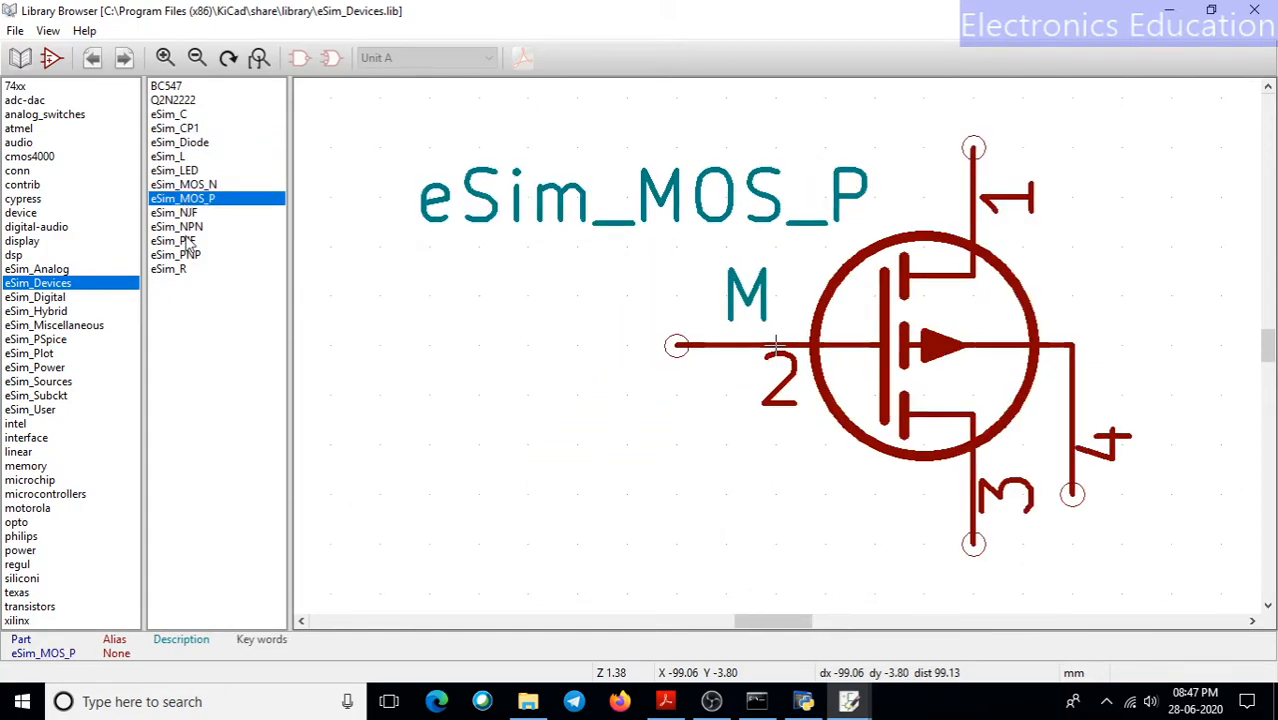
{"action": "left_click", "coordinate": [188, 228]}
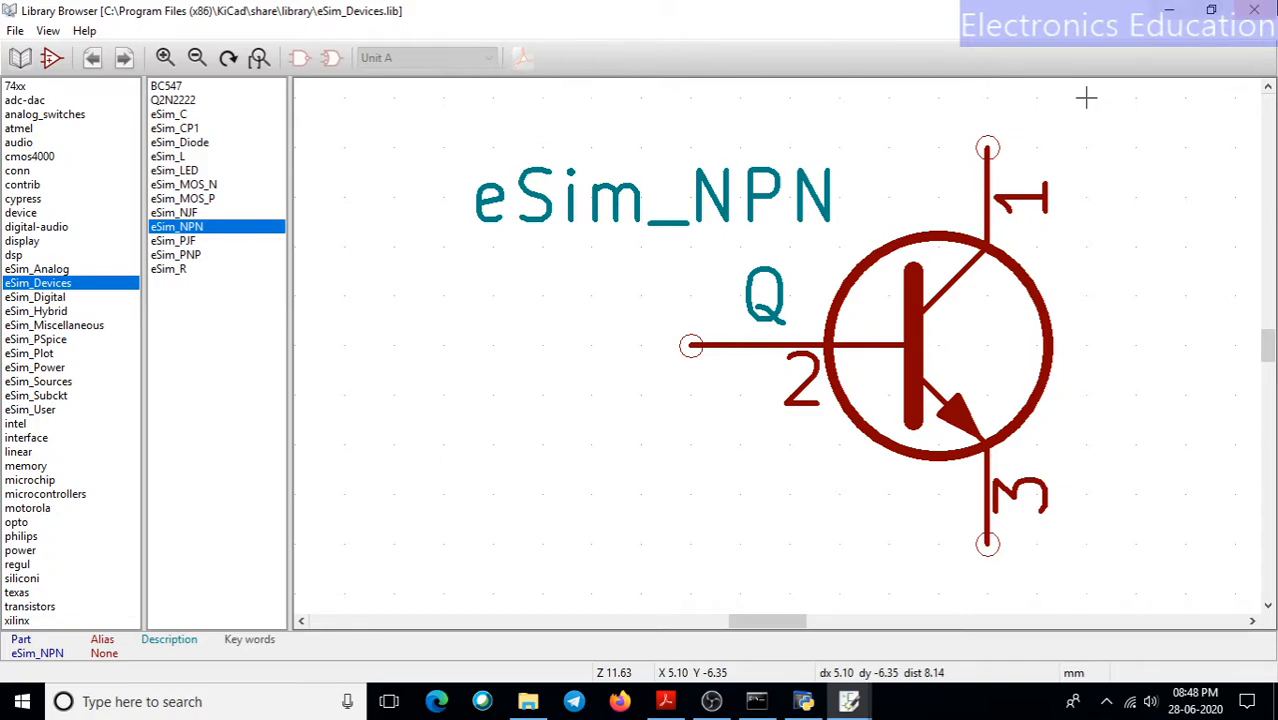
{"action": "left_click", "coordinate": [1254, 10]}
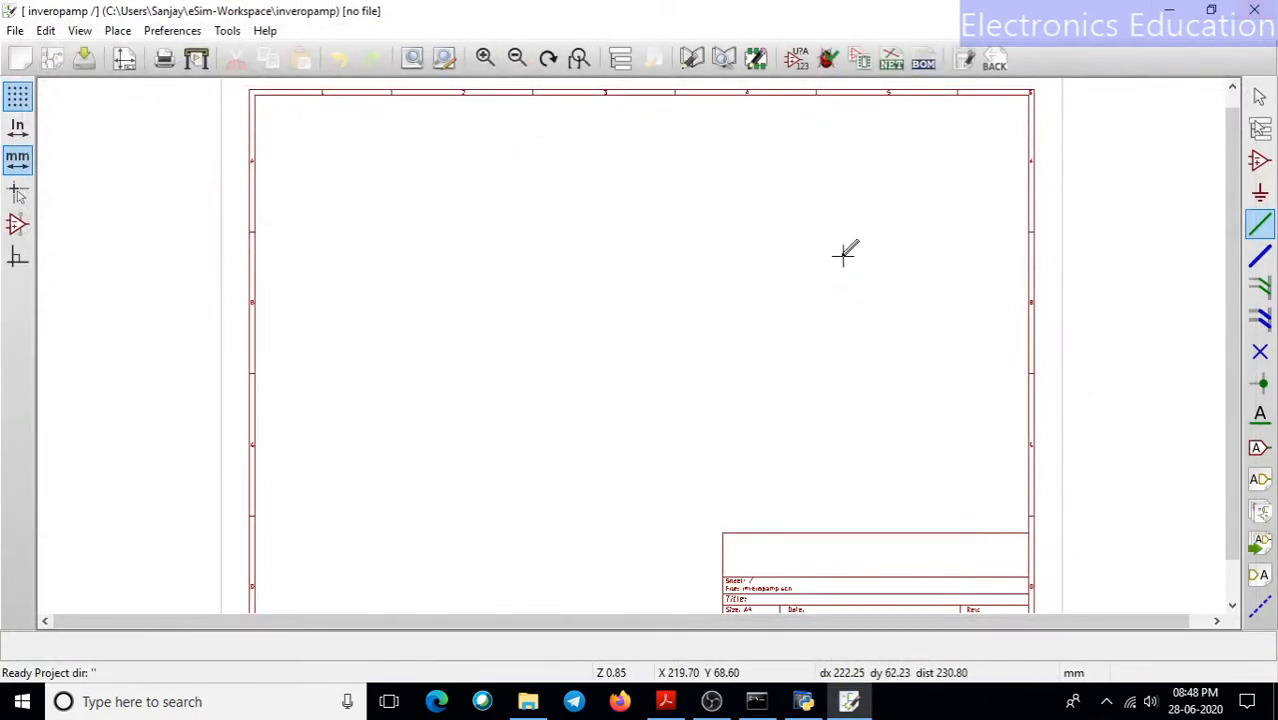
Step: Open the Footprint Editor, view it in a full-size window, and close it to return to the schematic
{"action": "left_click", "coordinate": [759, 63]}
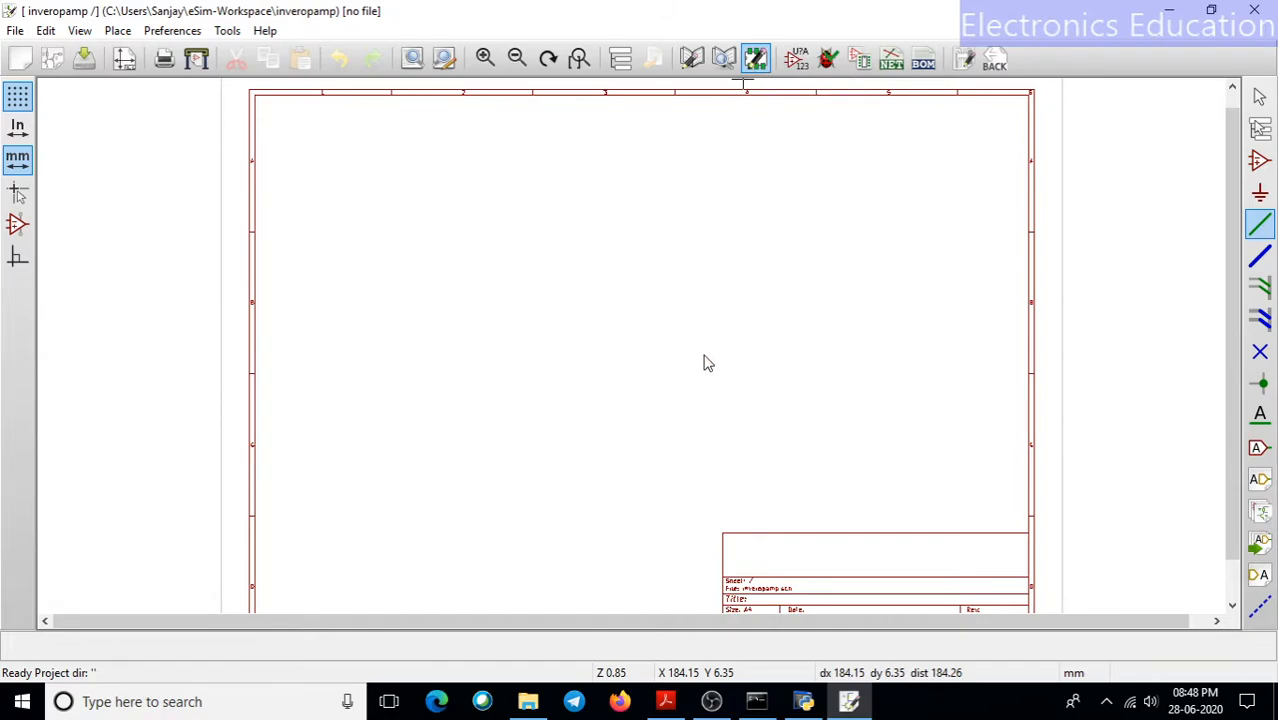
{"action": "left_click", "coordinate": [757, 62]}
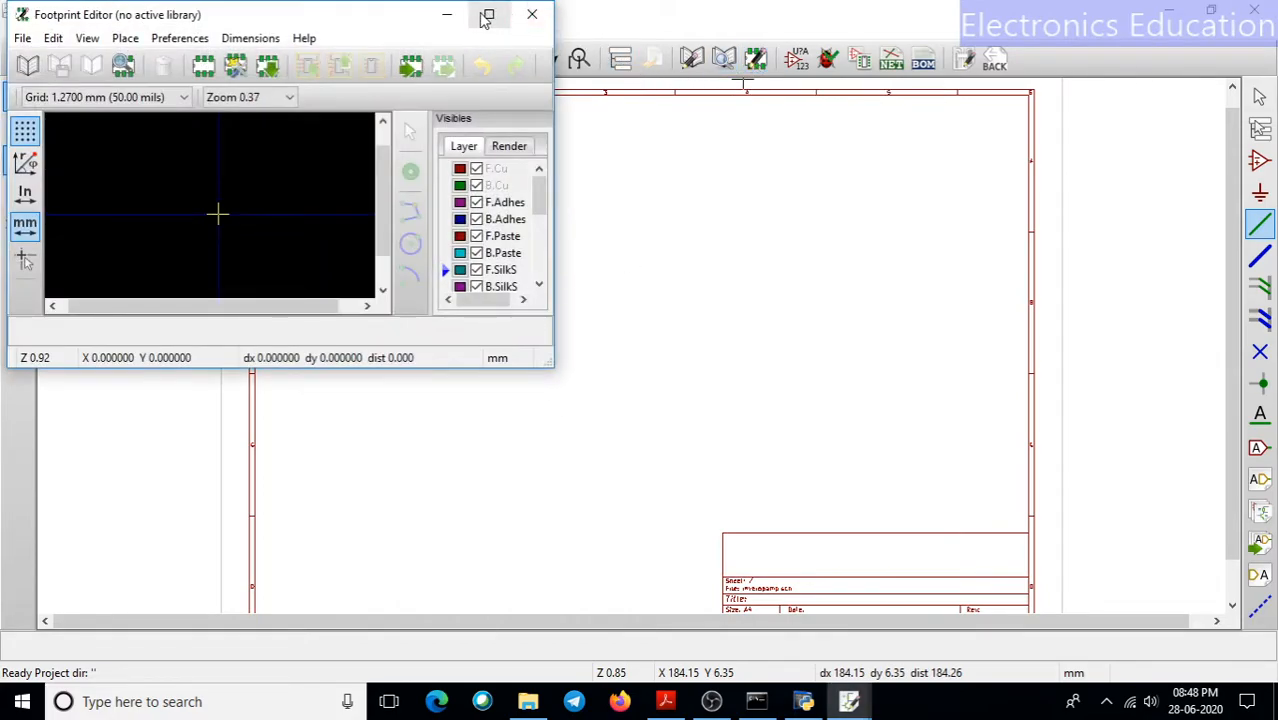
{"action": "left_click", "coordinate": [490, 15]}
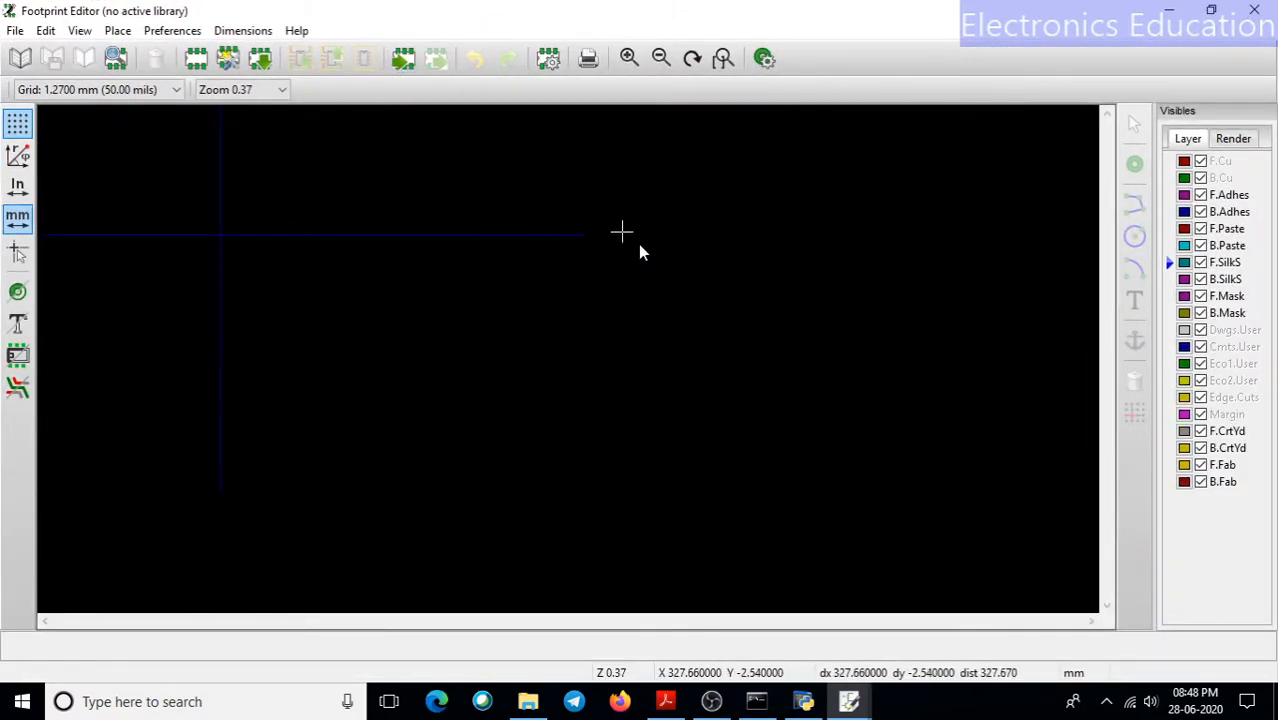
{"action": "left_click", "coordinate": [1254, 10]}
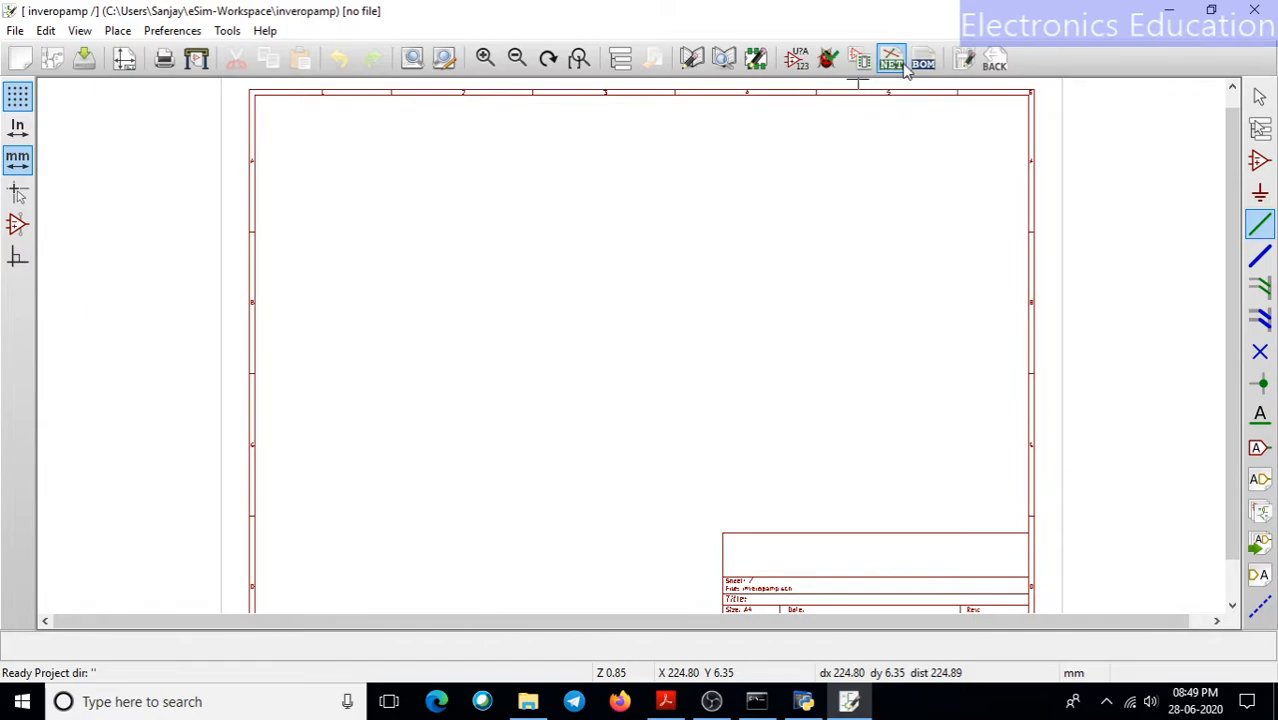
Step: Start placing a component, filter the component list by 741, and expand the eSim_Subckt library
{"action": "left_click", "coordinate": [963, 62]}
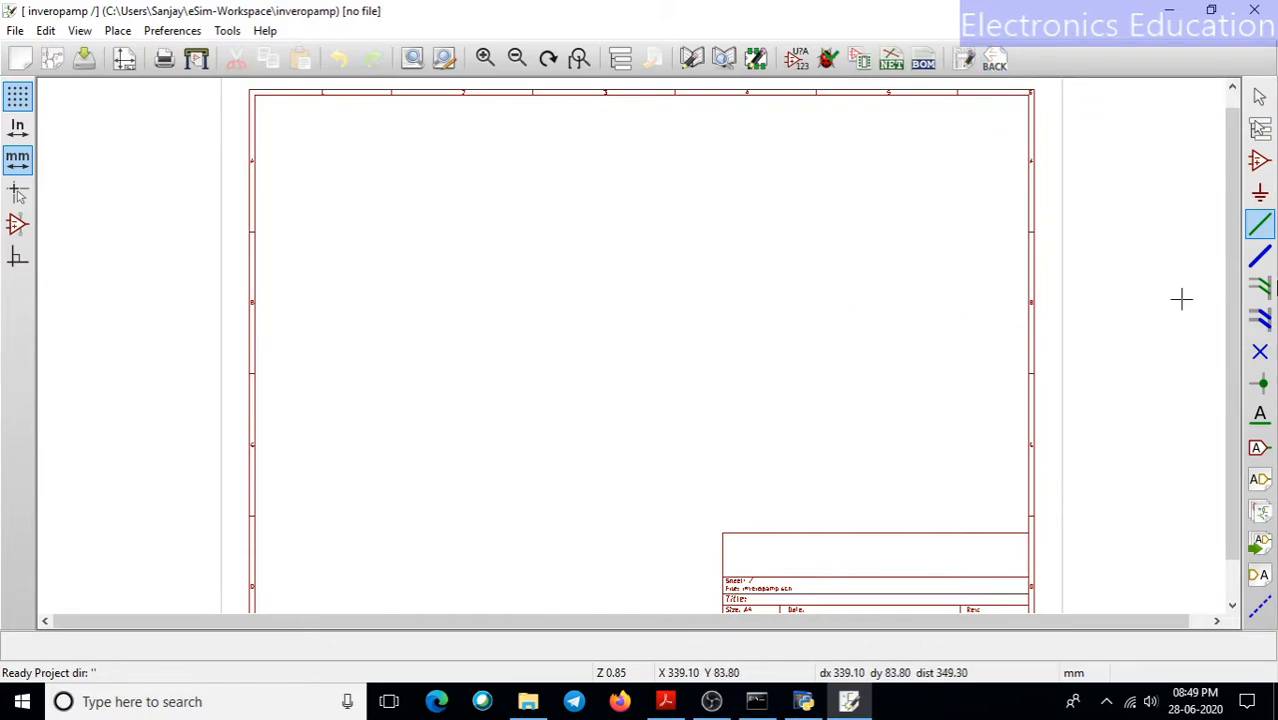
{"action": "left_click", "coordinate": [1258, 165]}
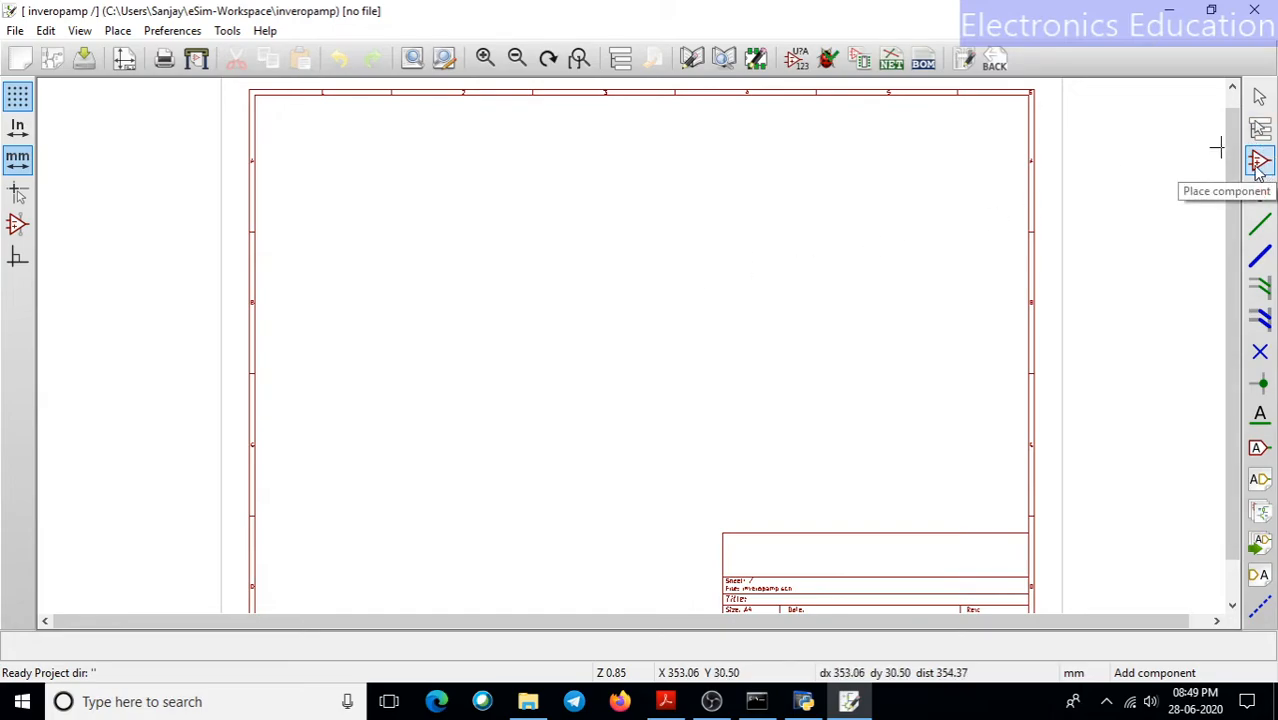
{"action": "left_click", "coordinate": [614, 304]}
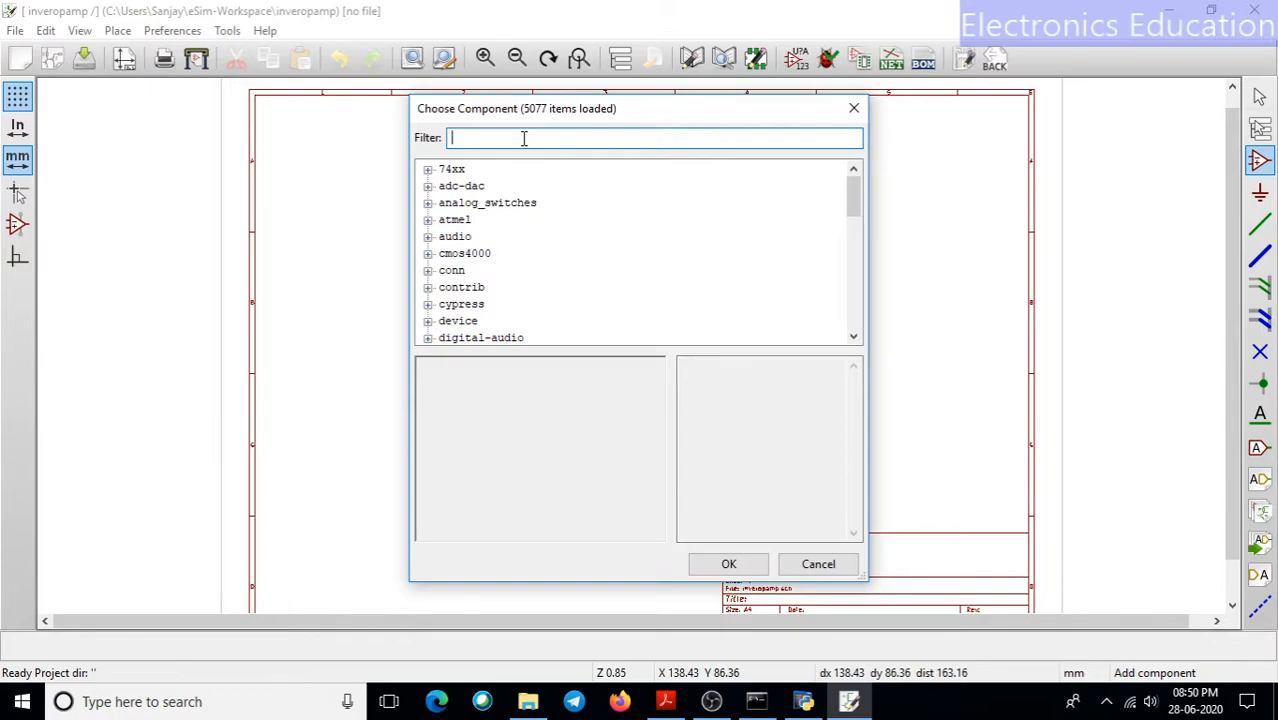
{"action": "type", "text": "741"}
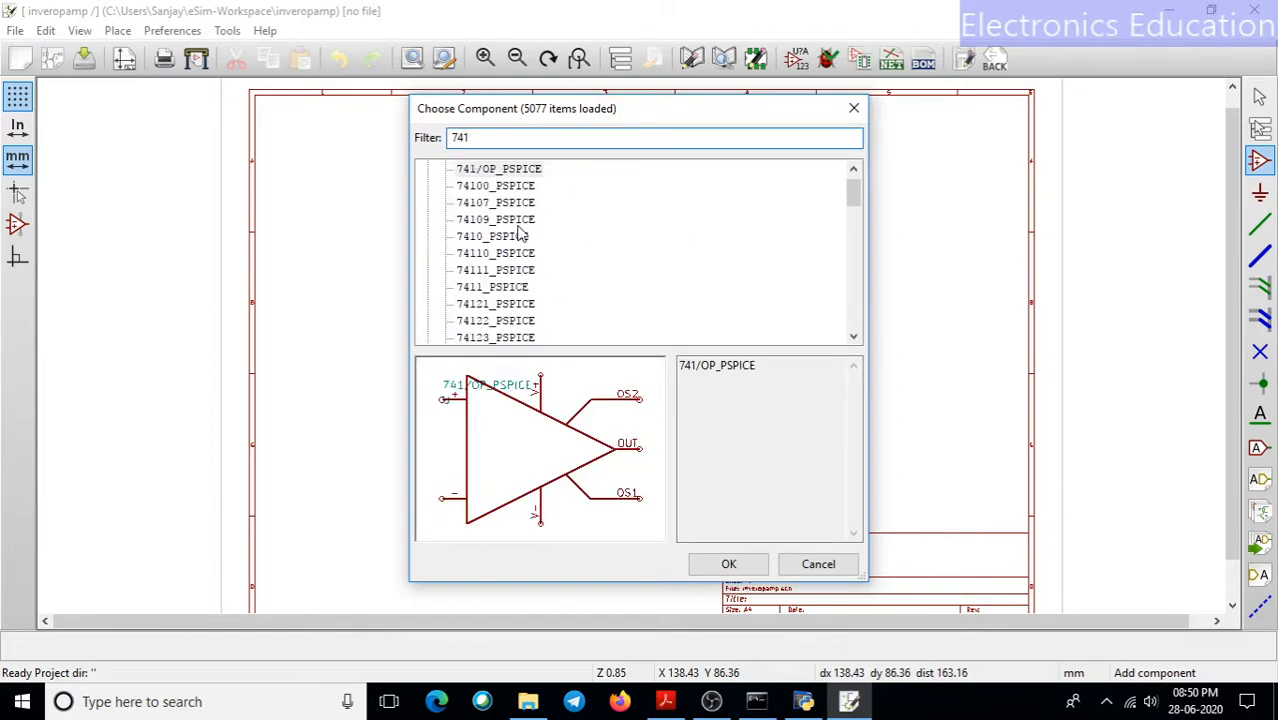
{"action": "scroll", "coordinate": [487, 243], "scroll_direction": "down", "scroll_amount": 6}
{"action": "scroll", "coordinate": [487, 243], "scroll_direction": "down", "scroll_amount": 6}
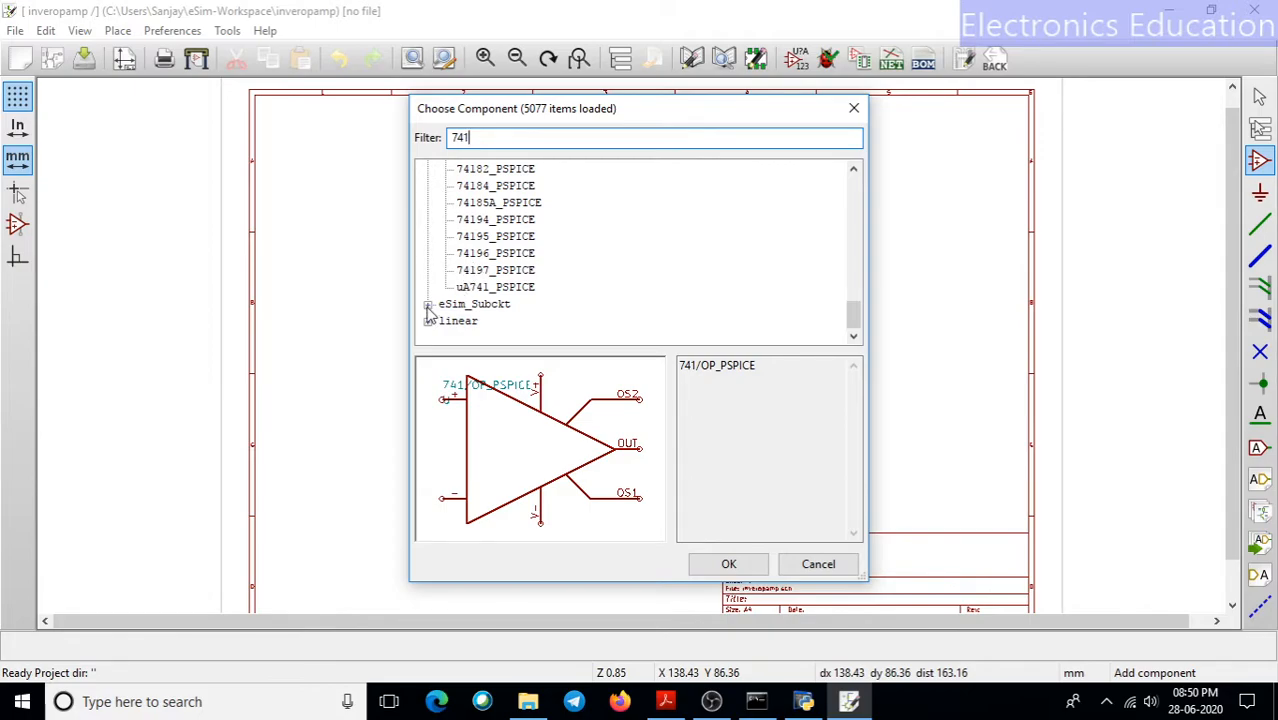
{"action": "left_click", "coordinate": [427, 305]}
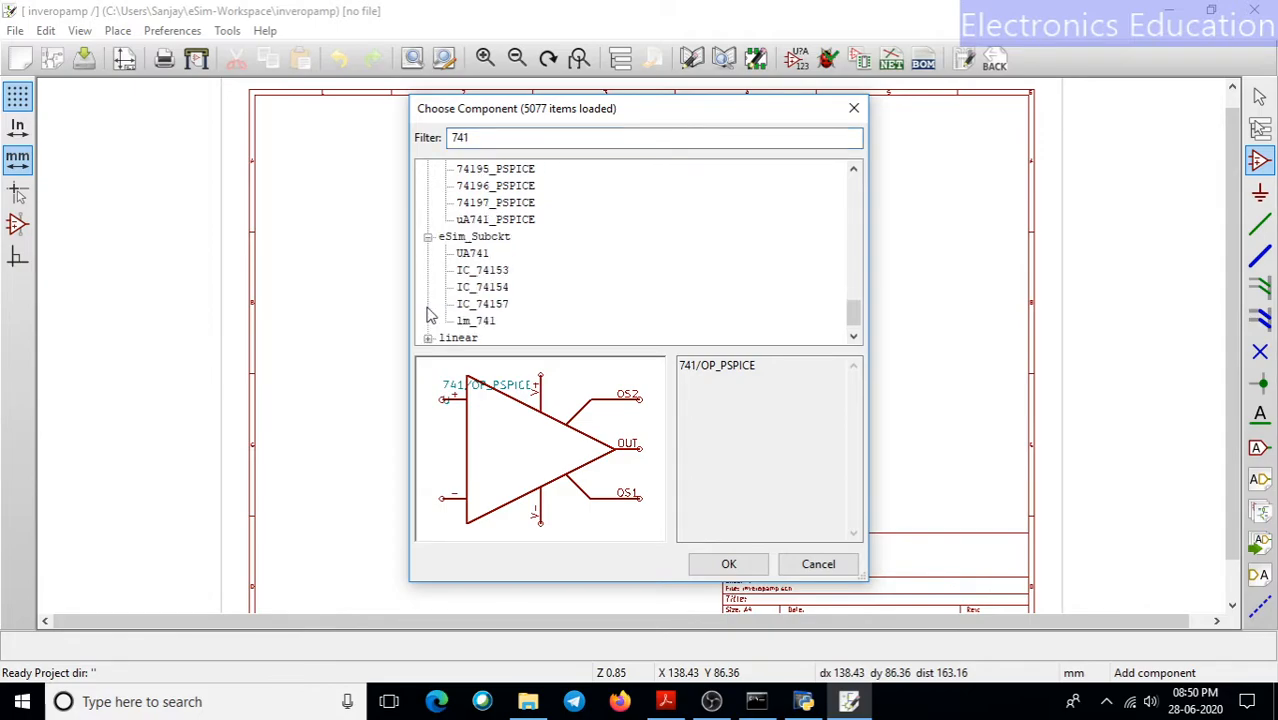
Step: Preview the UA741, IC_74153, IC_74154, IC_74157 and lm_741 symbols in the eSim_Subckt library
{"action": "left_click", "coordinate": [473, 256]}
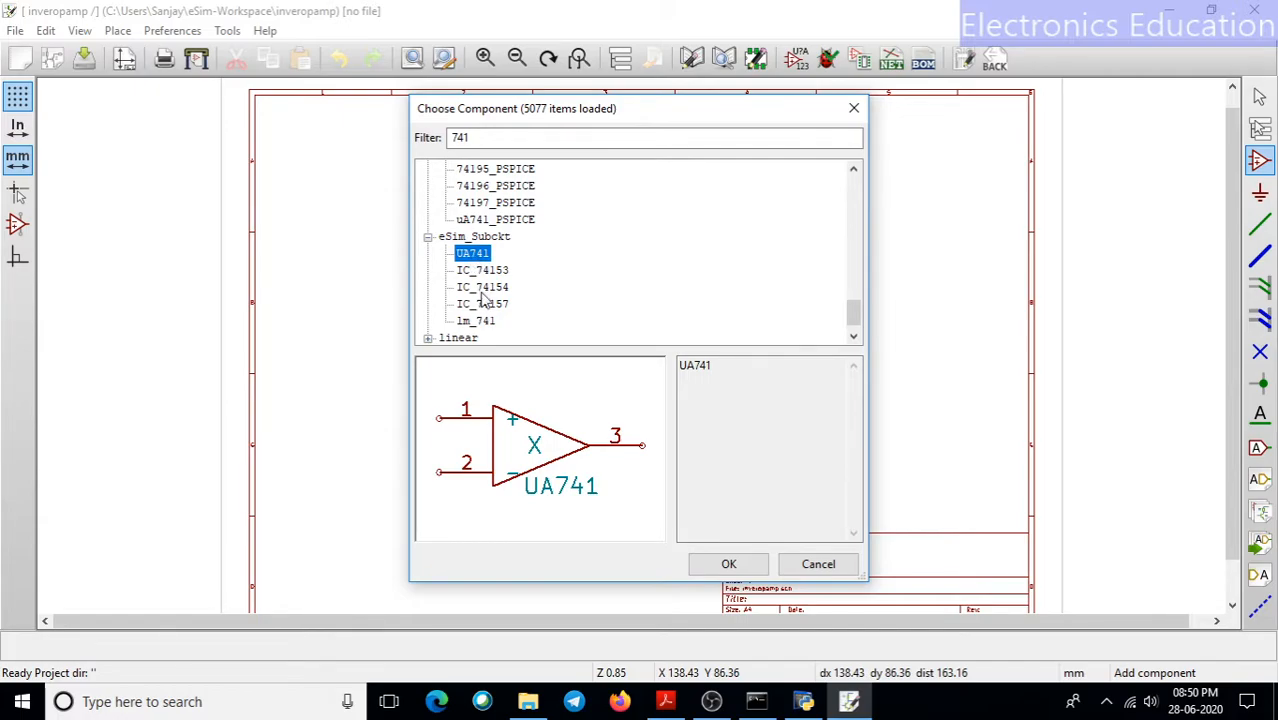
{"action": "left_click", "coordinate": [484, 273]}
{"action": "left_click", "coordinate": [483, 287]}
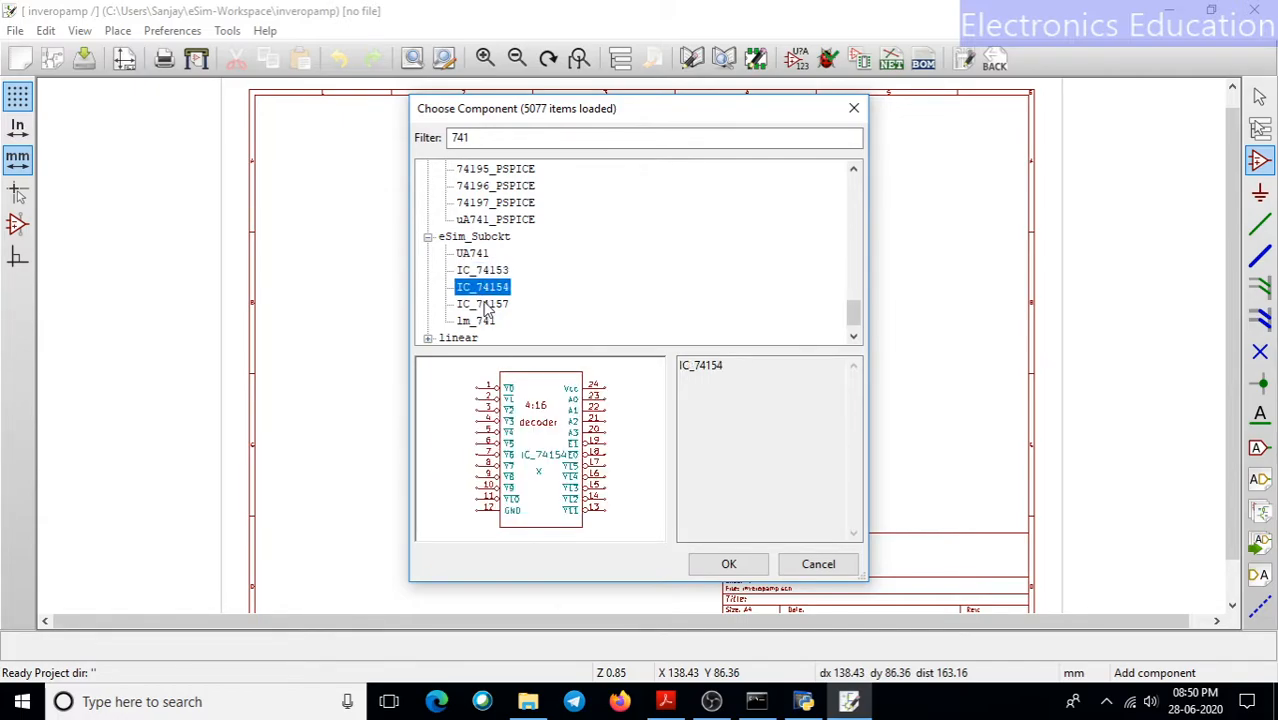
{"action": "left_click", "coordinate": [484, 304]}
{"action": "left_click", "coordinate": [485, 322]}
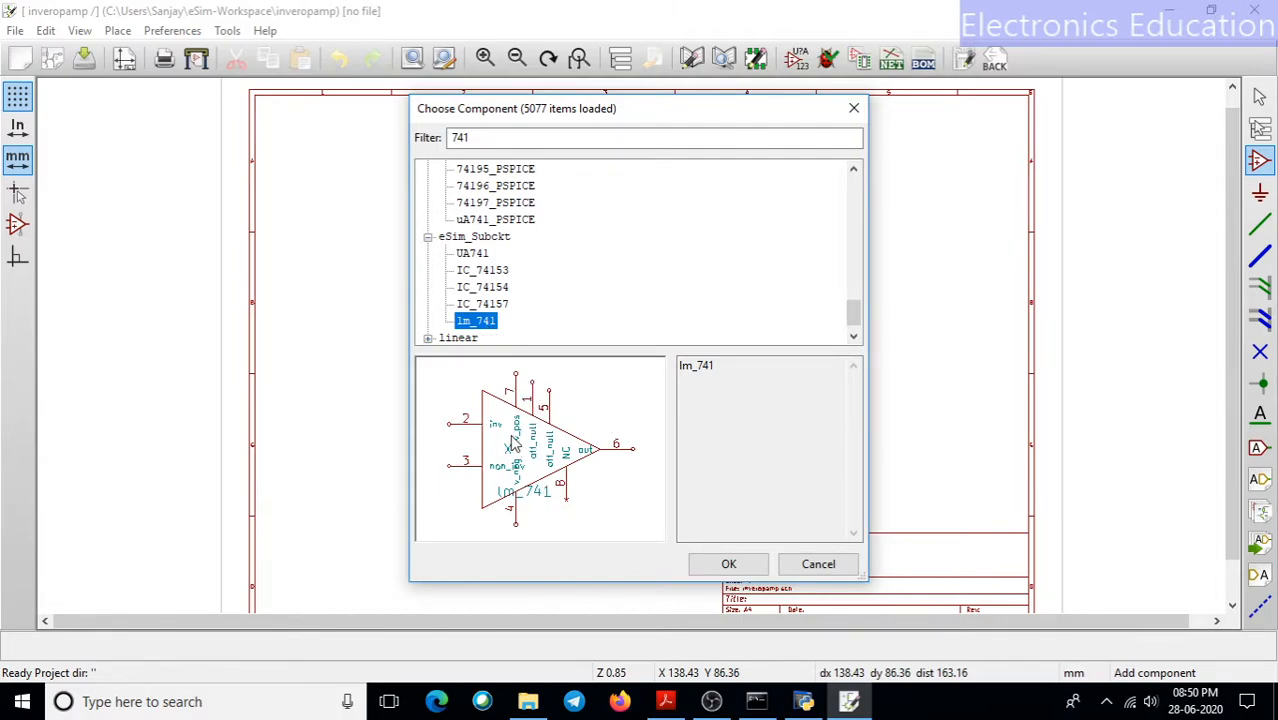
Step: Place the UA741 op-amp from the eSim_Subckt library near the middle of the sheet
{"action": "left_click", "coordinate": [473, 256]}
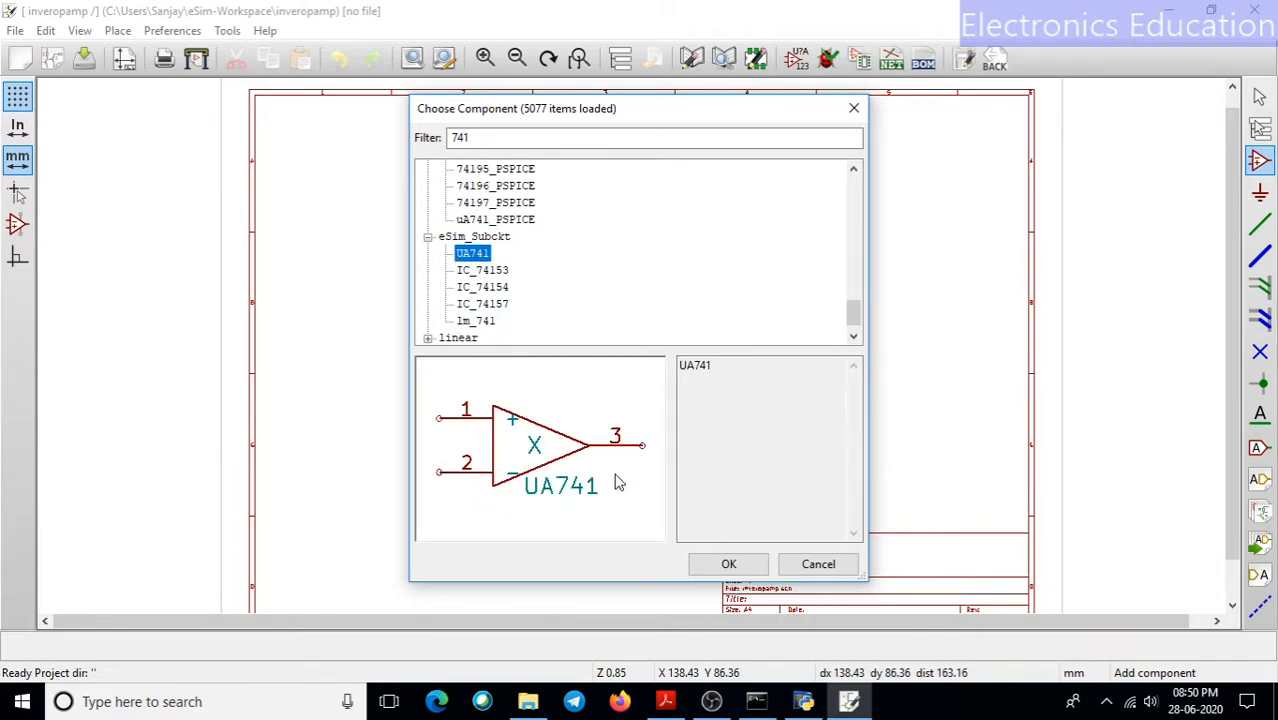
{"action": "left_click", "coordinate": [729, 564]}
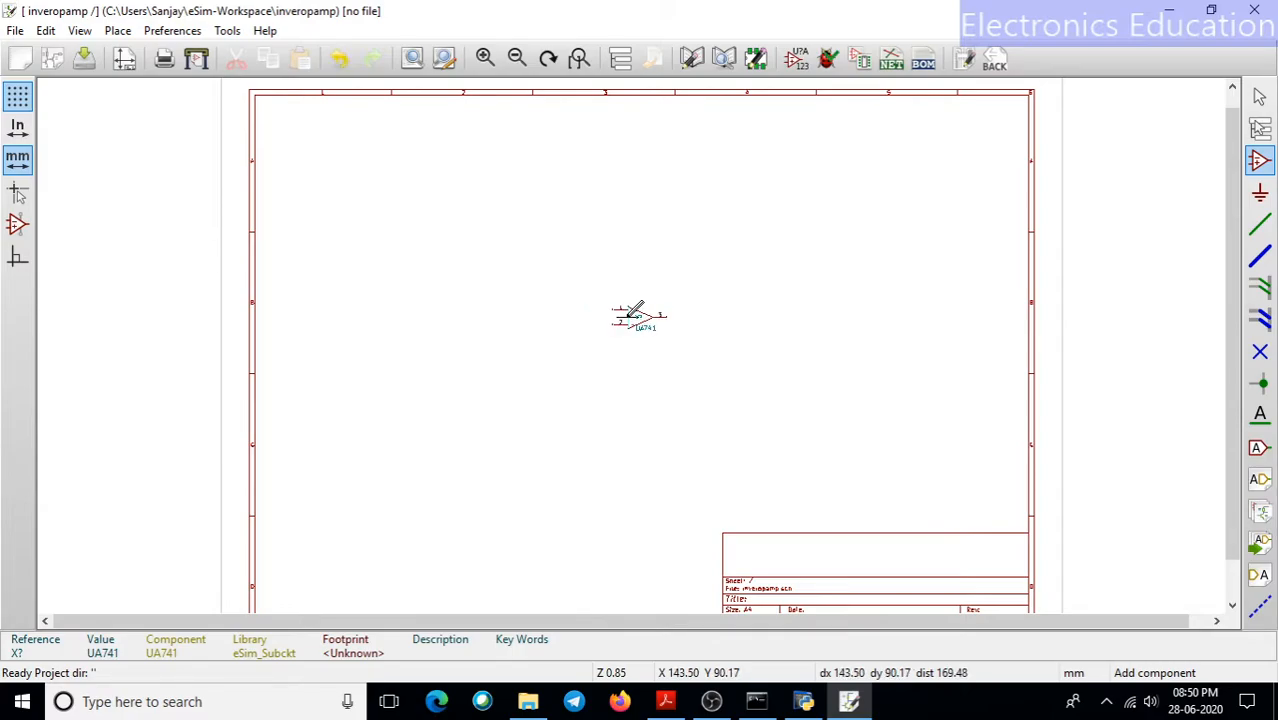
{"action": "scroll", "coordinate": [624, 310], "scroll_direction": "up", "scroll_amount": 2}
{"action": "scroll", "coordinate": [636, 340], "scroll_direction": "up", "scroll_amount": 3}
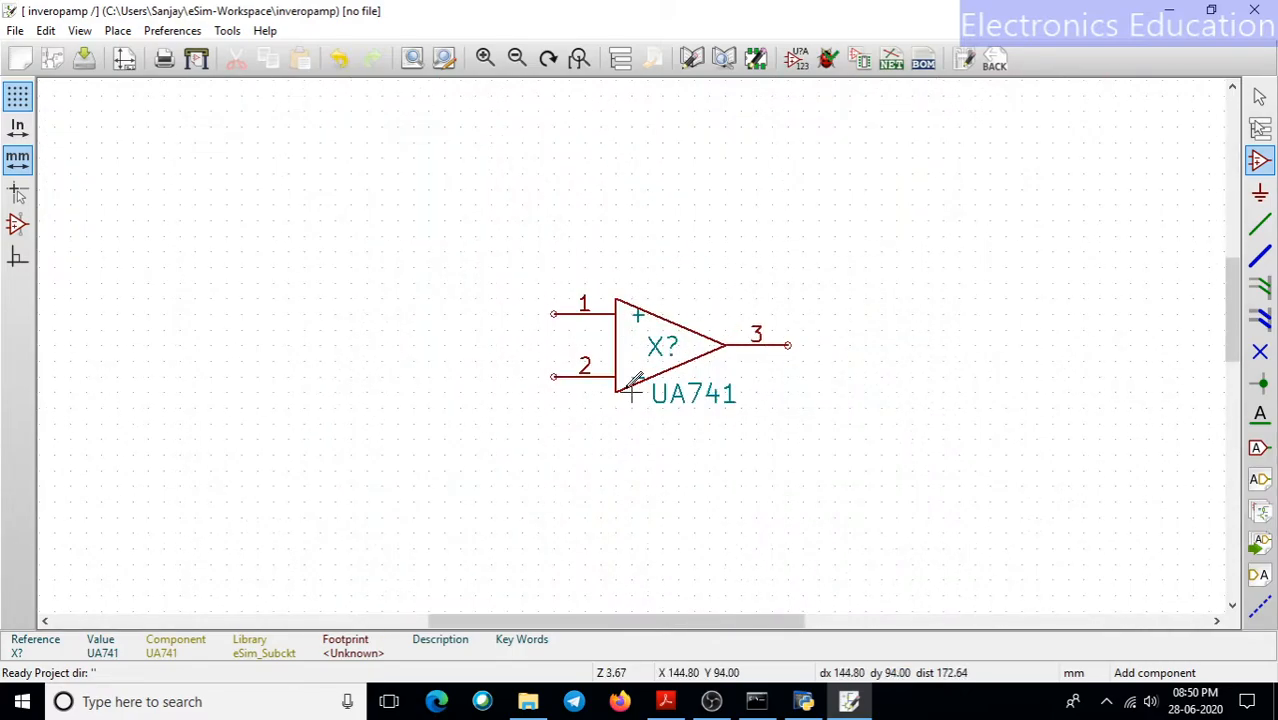
{"action": "scroll", "coordinate": [653, 342], "scroll_direction": "up", "scroll_amount": 1}
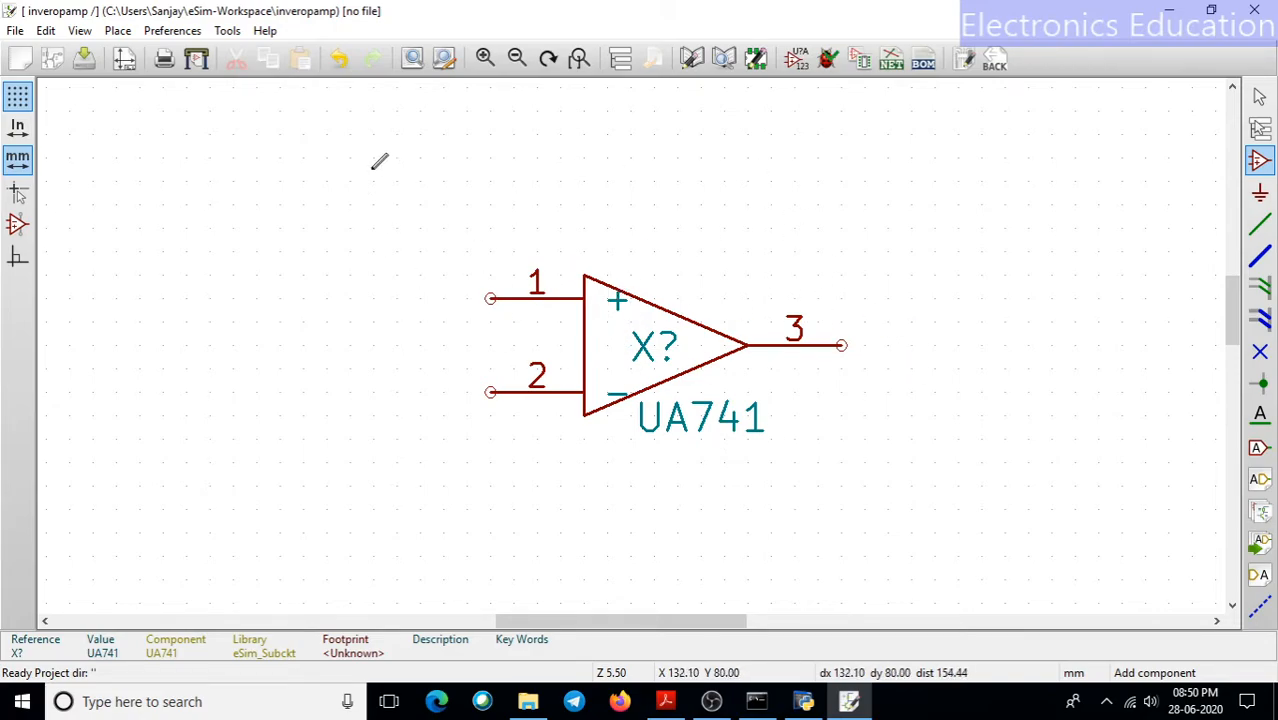
Step: Mirror the UA741 op-amp about its horizontal axis so the inverting input is above the non-inverting one
{"action": "right_click", "coordinate": [621, 335]}
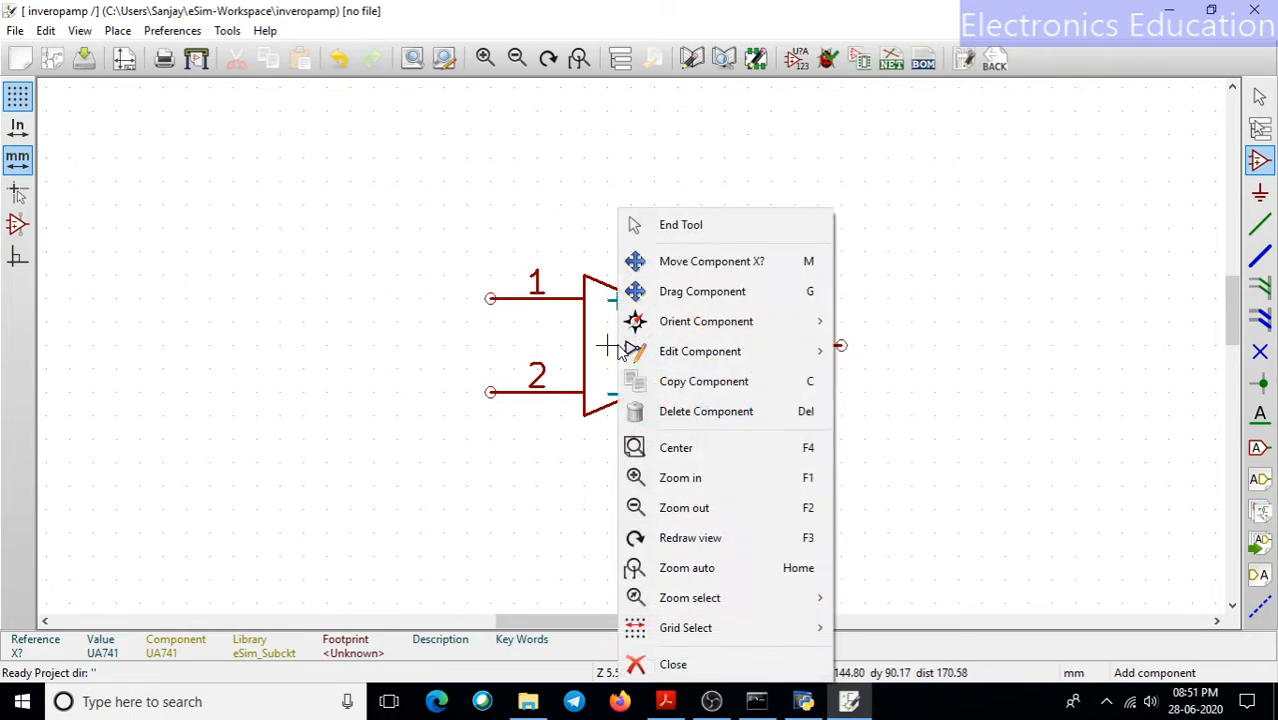
{"action": "mouse_move", "coordinate": [730, 323]}
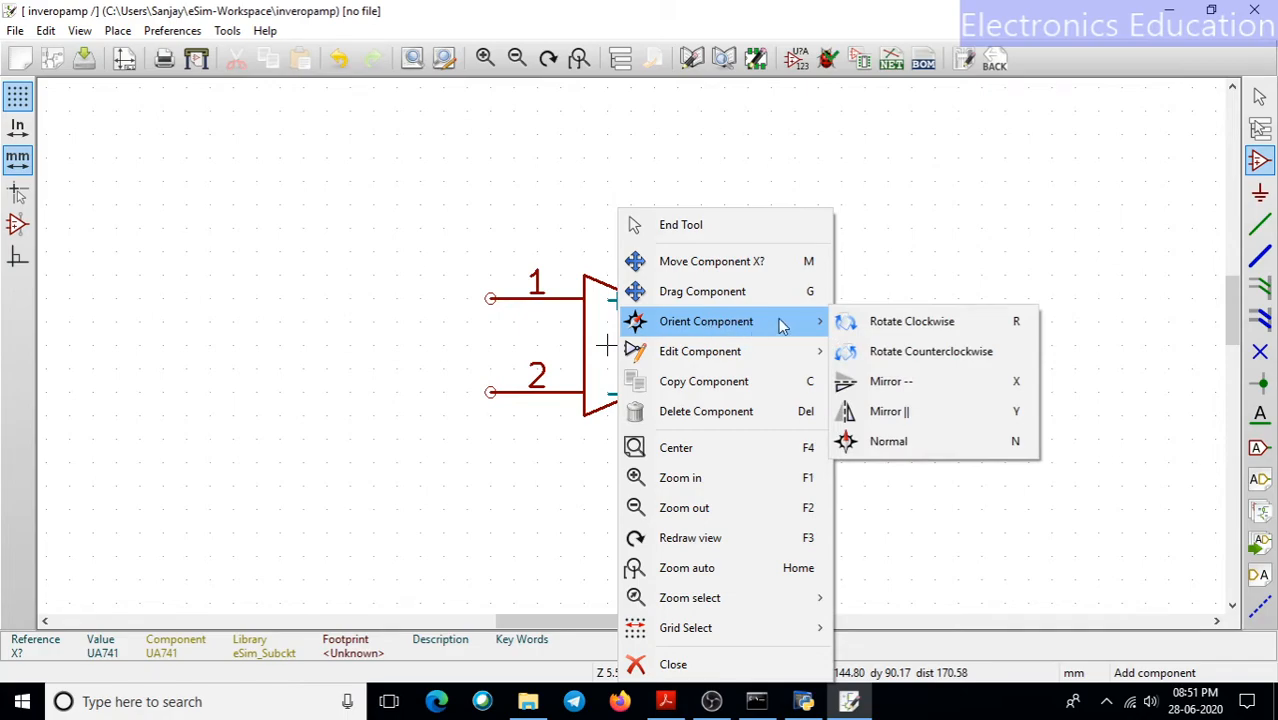
{"action": "left_click", "coordinate": [884, 383]}
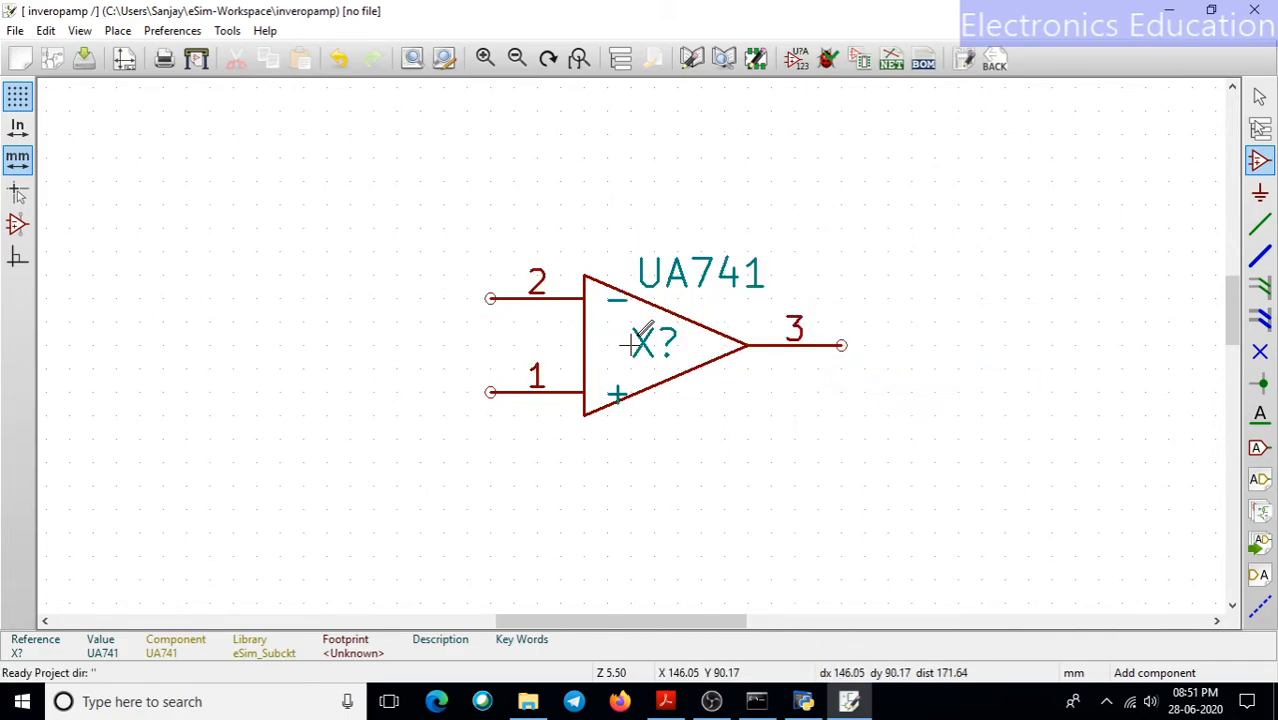
{"action": "scroll", "coordinate": [636, 343], "scroll_direction": "down", "scroll_amount": 1}
{"action": "scroll", "coordinate": [636, 343], "scroll_direction": "up", "scroll_amount": 1}
{"action": "scroll", "coordinate": [634, 343], "scroll_direction": "down", "scroll_amount": 1}
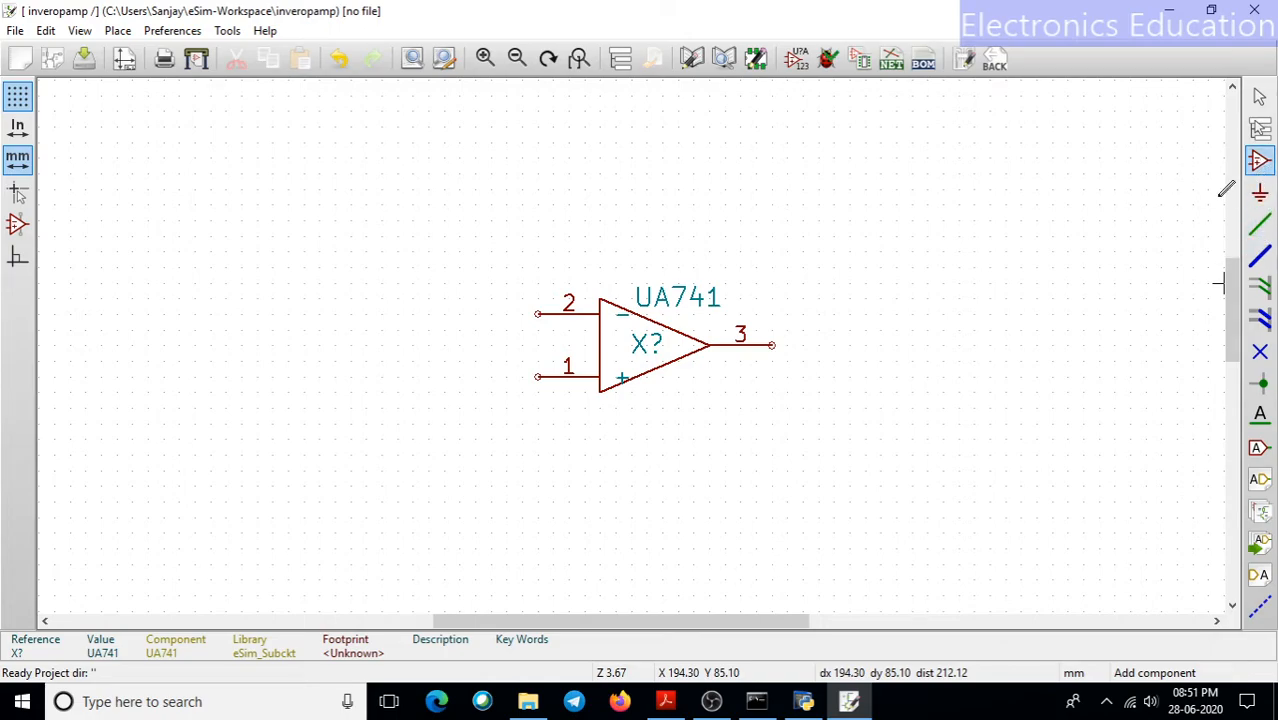
Step: Find the eSim_R resistor by filtering for esim_r and place it above the UA741 op-amp
{"action": "left_click", "coordinate": [865, 268]}
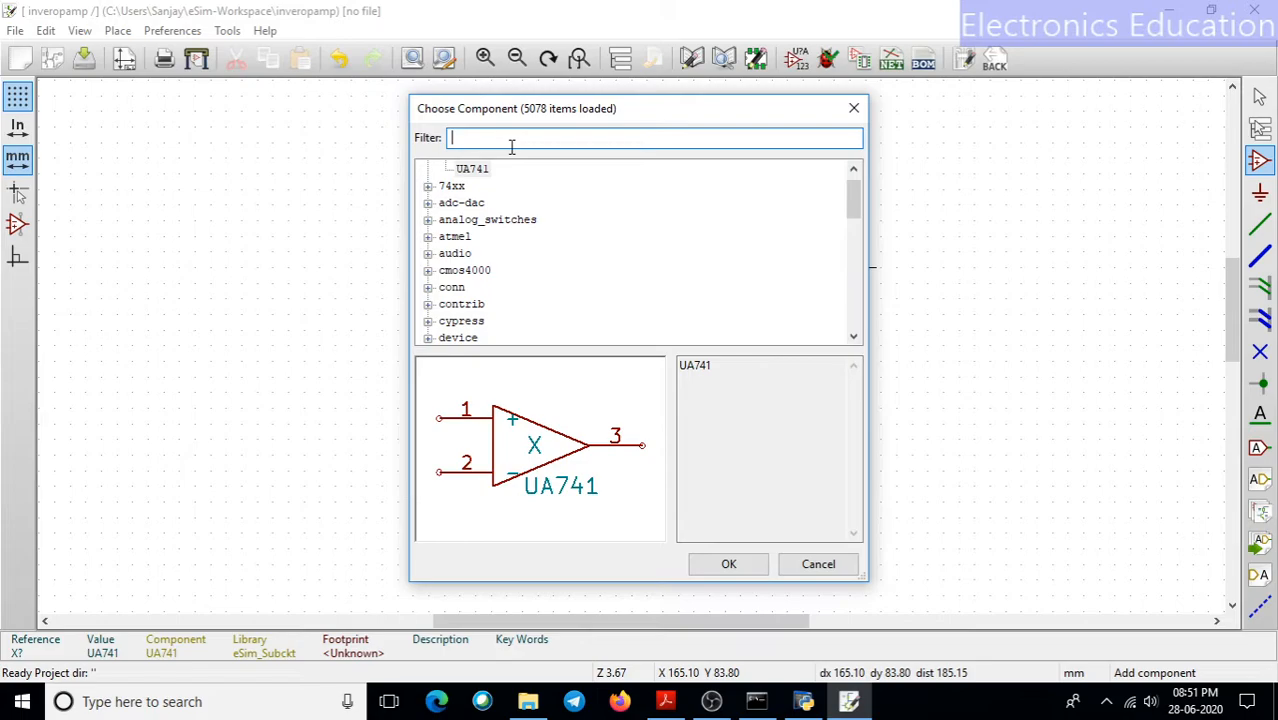
{"action": "type", "text": "esim_r"}
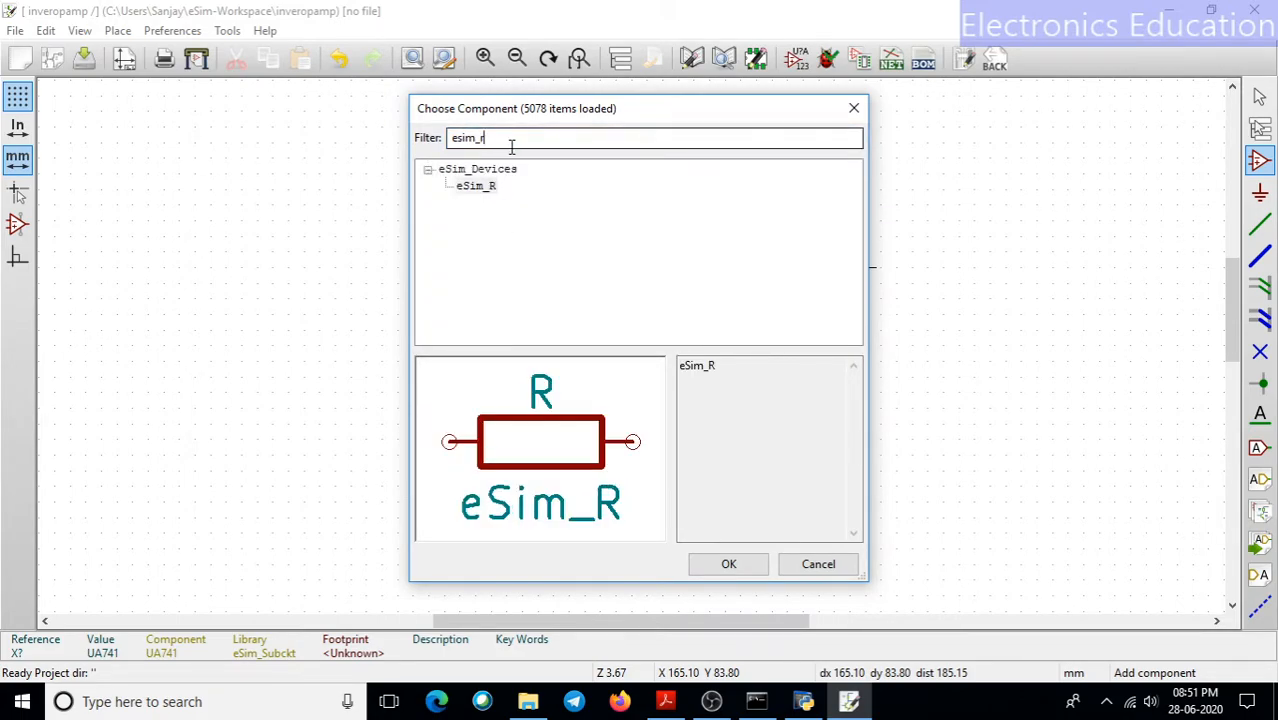
{"action": "left_click", "coordinate": [475, 189]}
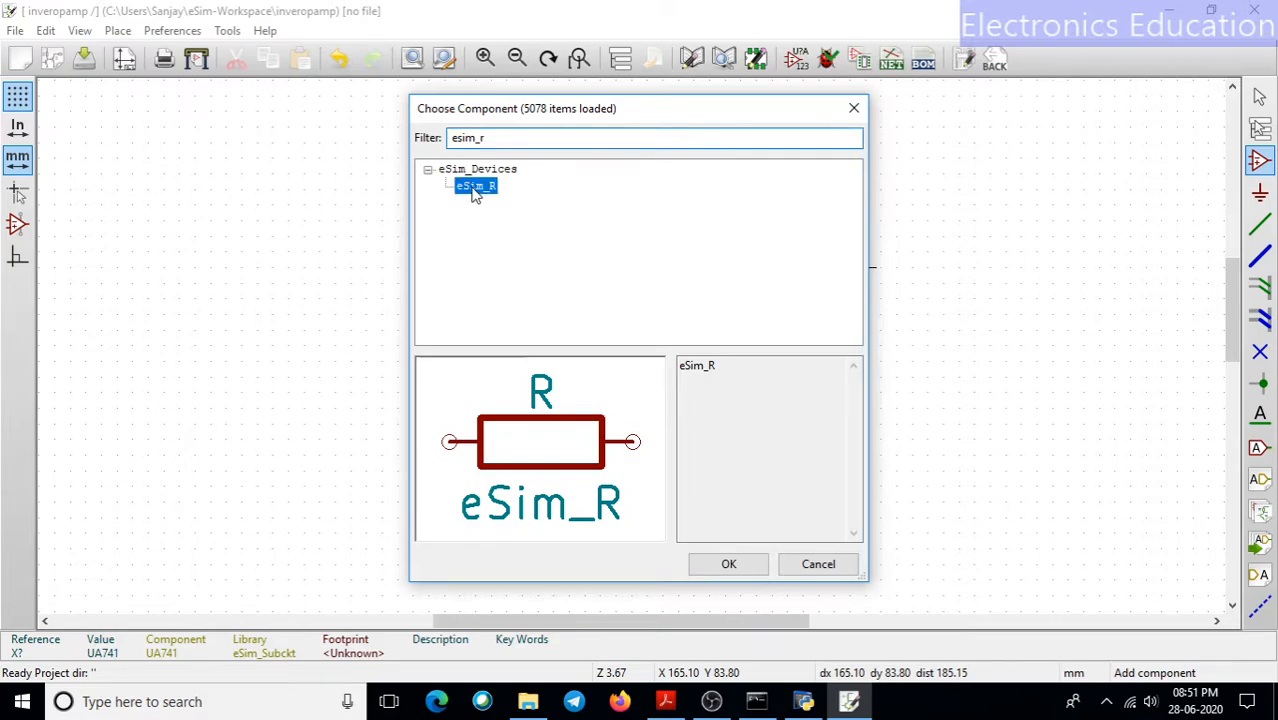
{"action": "left_click", "coordinate": [729, 566]}
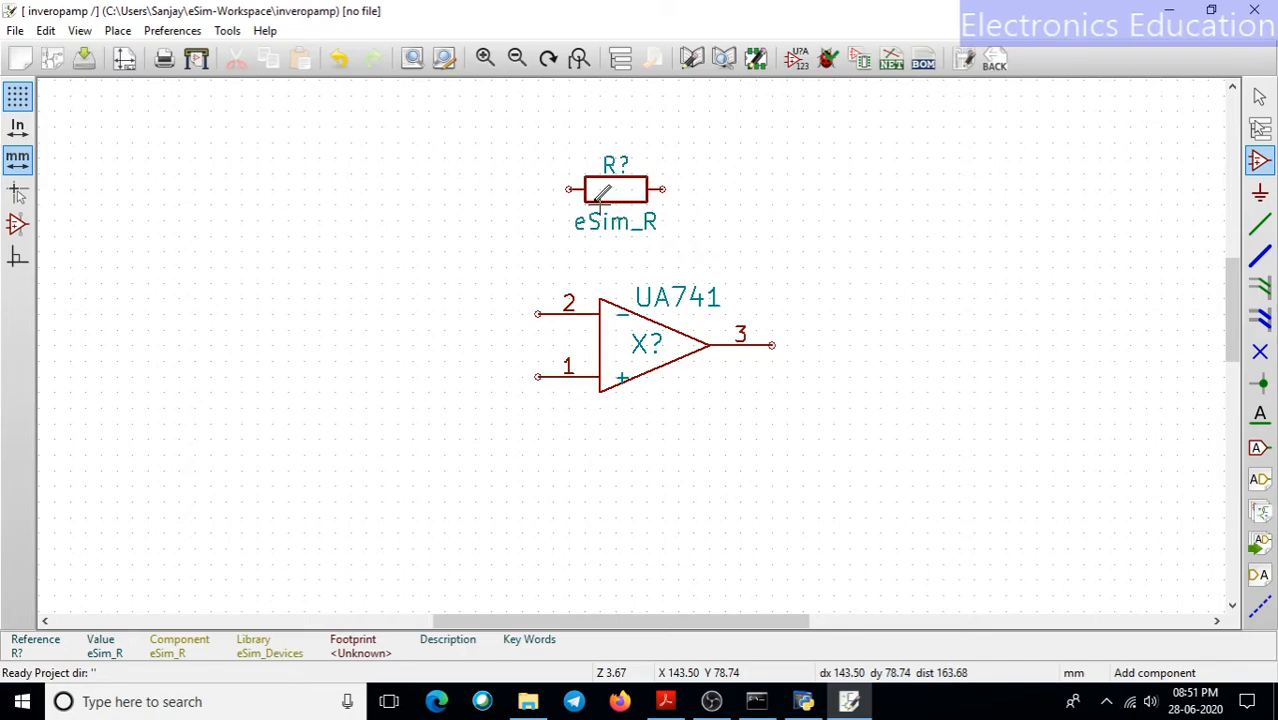
{"action": "left_click", "coordinate": [600, 196]}
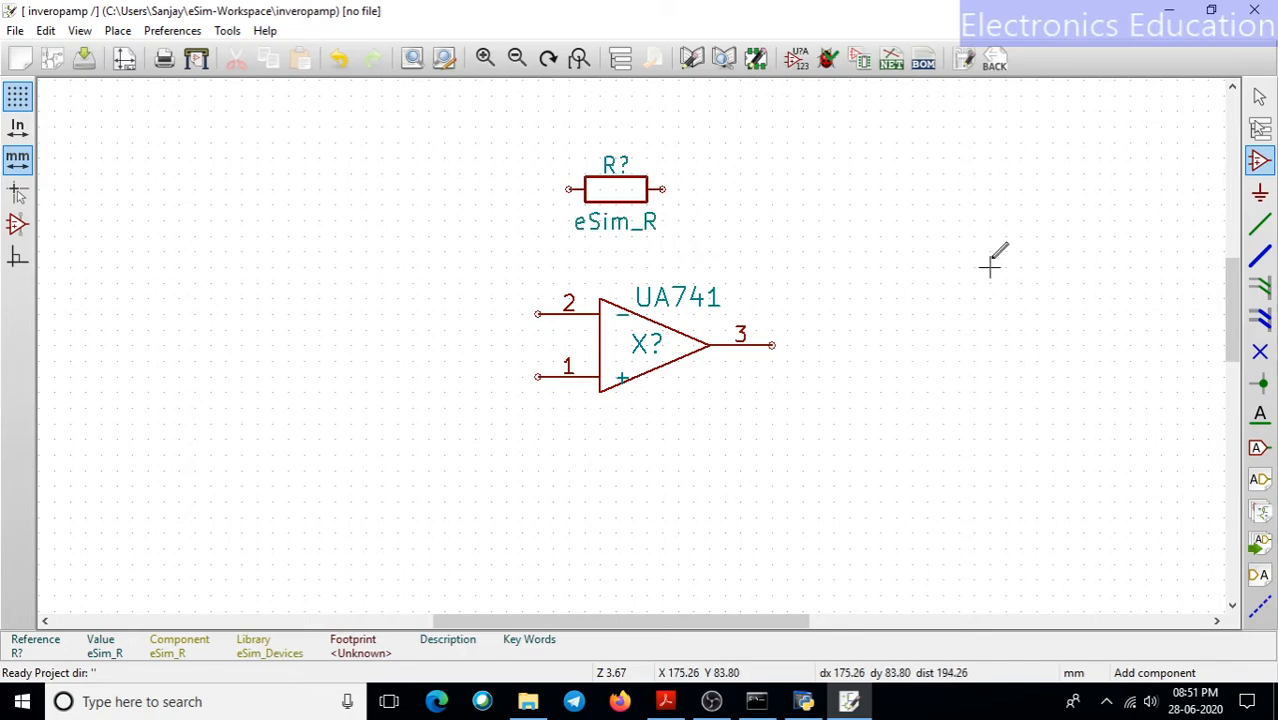
Step: Place a second eSim_R resistor to the left of the op-amp, level with input pin 2
{"action": "left_click", "coordinate": [912, 263]}
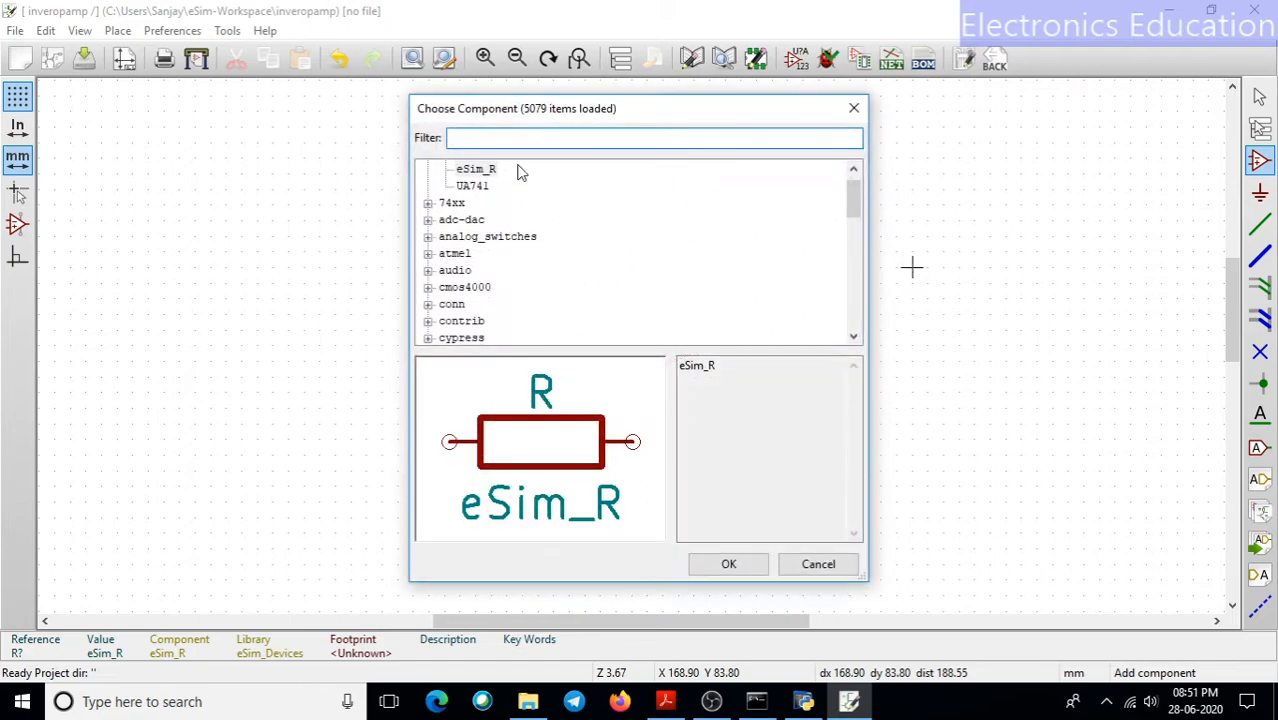
{"action": "left_click", "coordinate": [477, 169]}
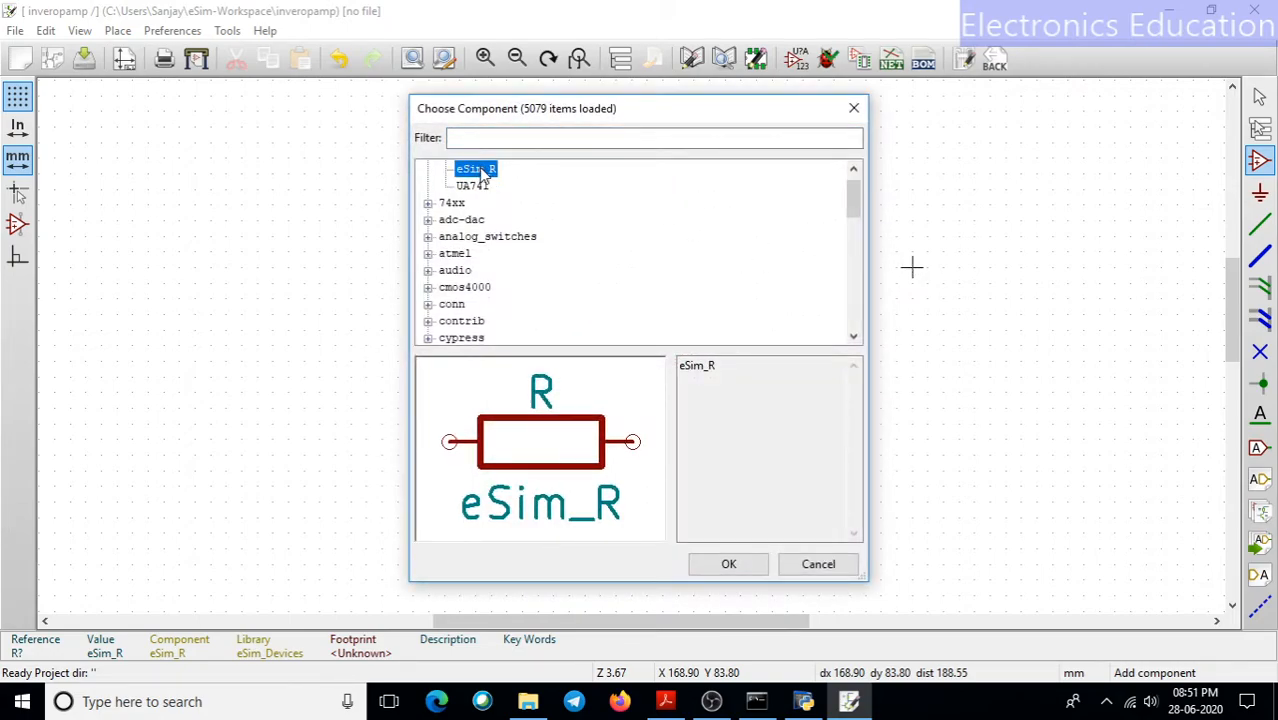
{"action": "left_click", "coordinate": [733, 566]}
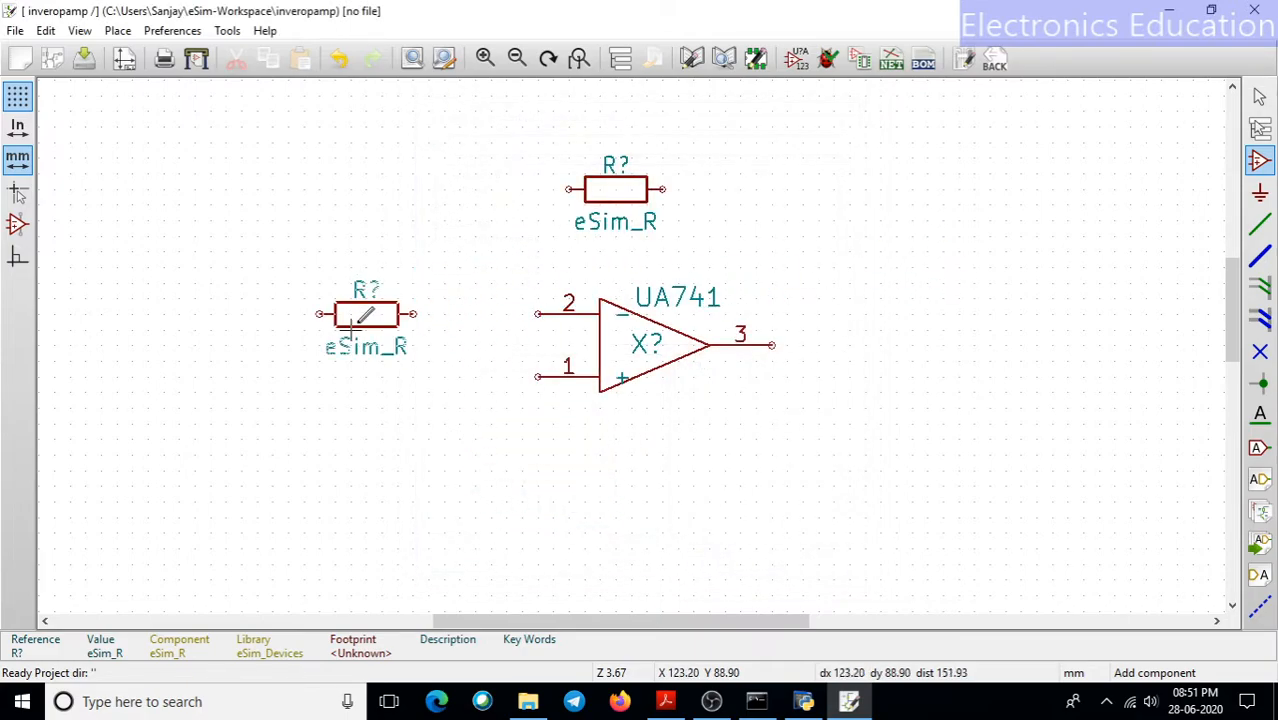
{"action": "left_click", "coordinate": [356, 326]}
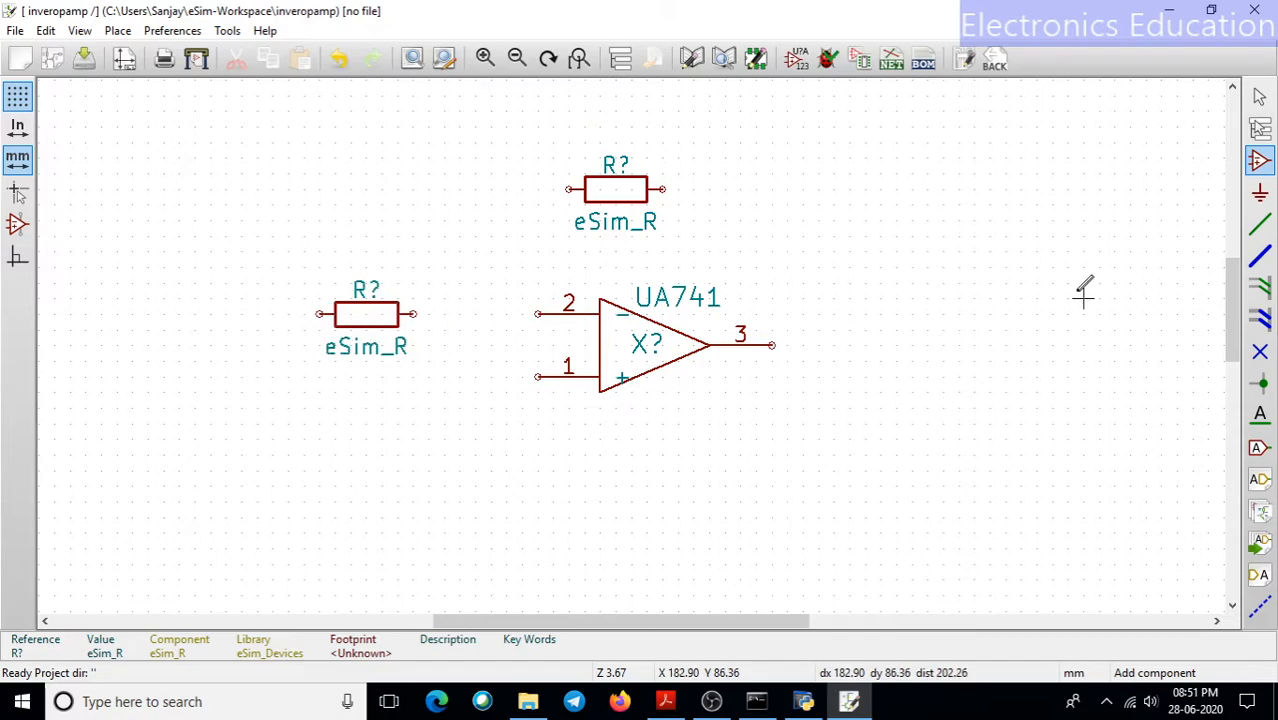
Step: Place a third eSim_R resistor below the op-amp's output pin 3
{"action": "left_click", "coordinate": [990, 249]}
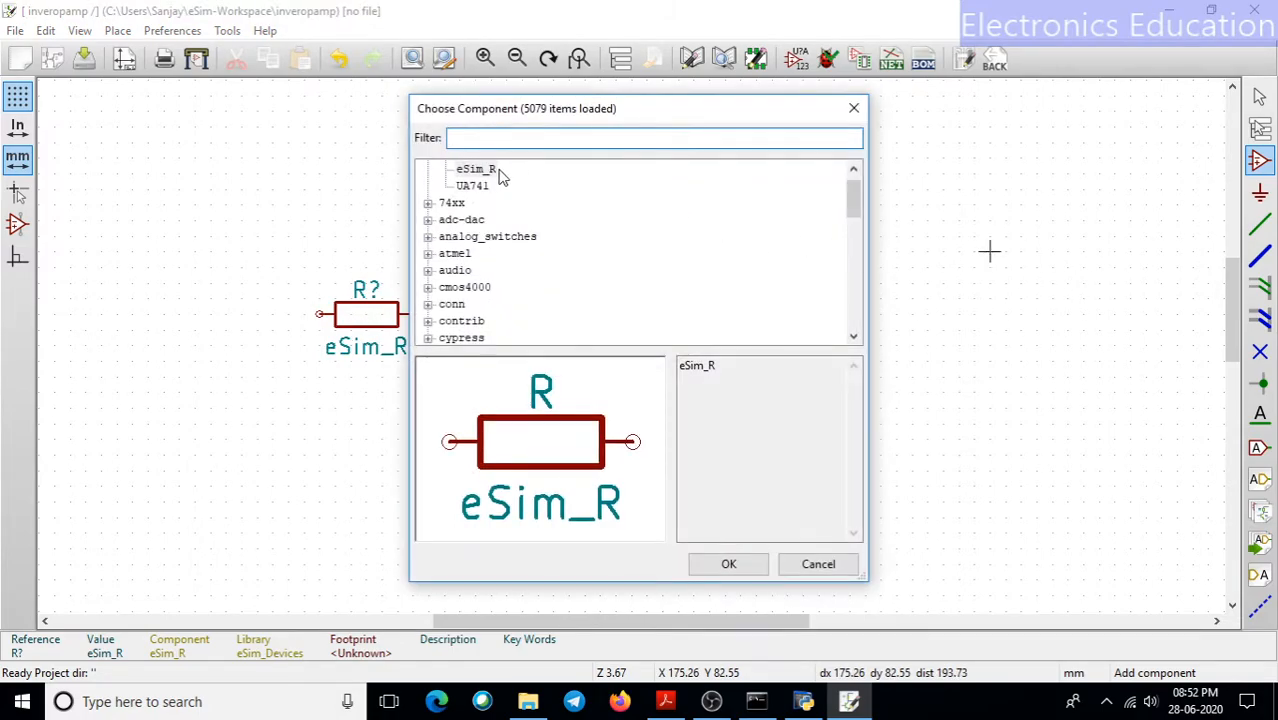
{"action": "left_click", "coordinate": [730, 564]}
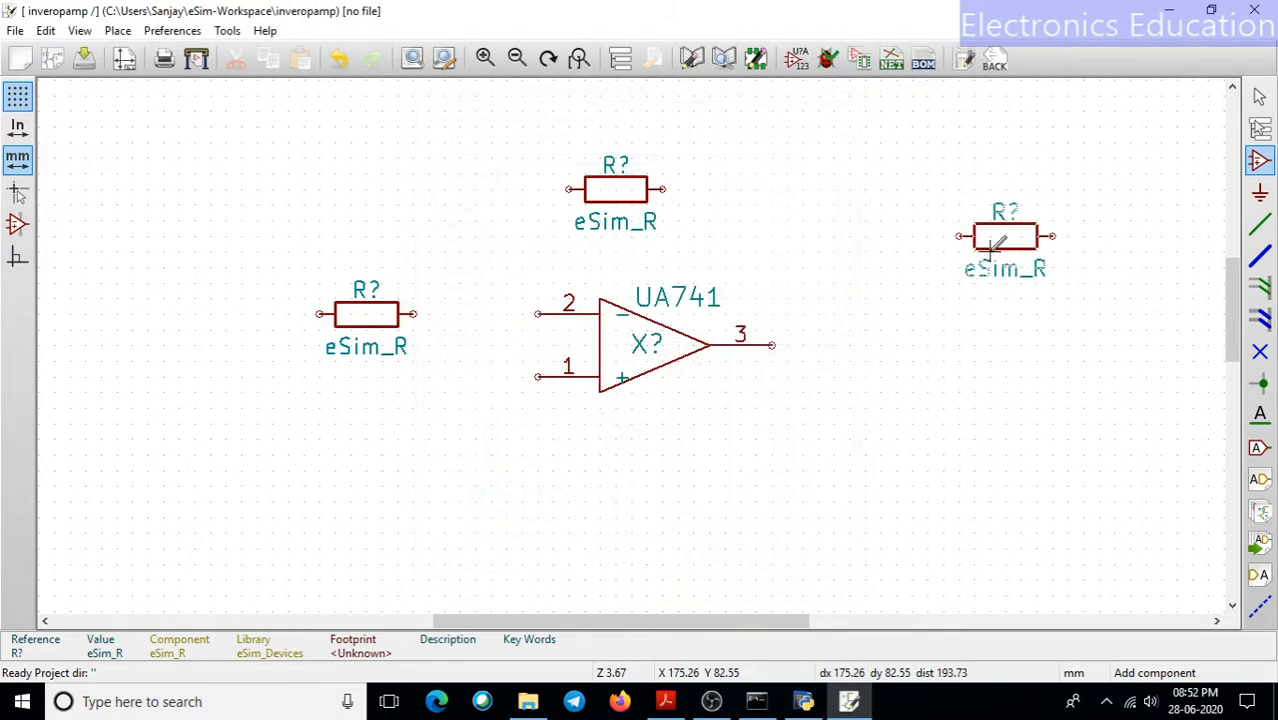
{"action": "left_click", "coordinate": [771, 440]}
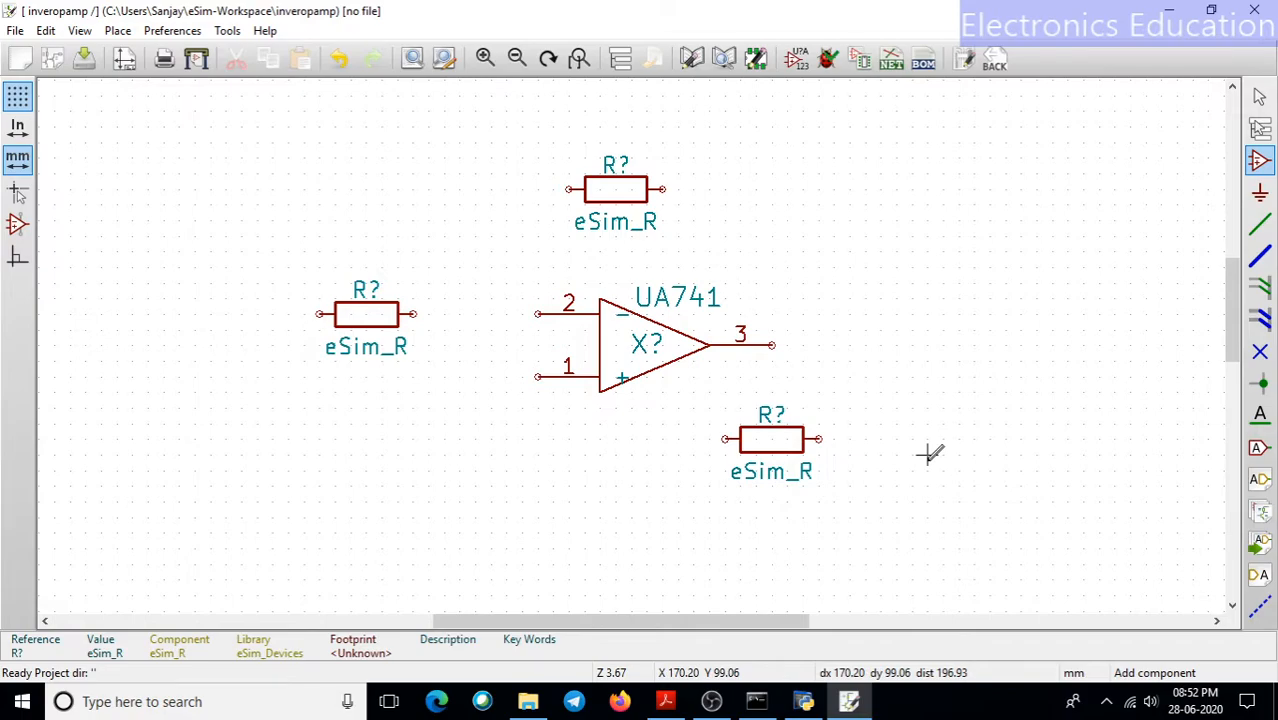
{"action": "right_click", "coordinate": [774, 439]}
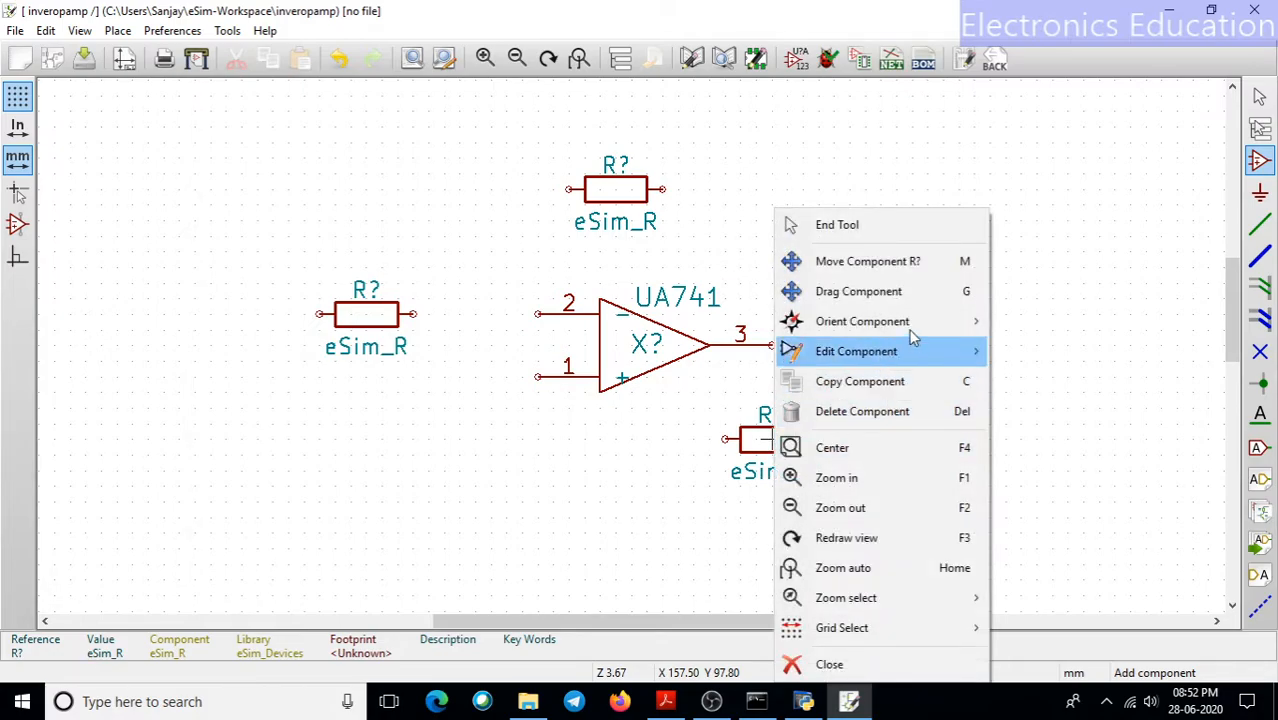
{"action": "mouse_move", "coordinate": [914, 321]}
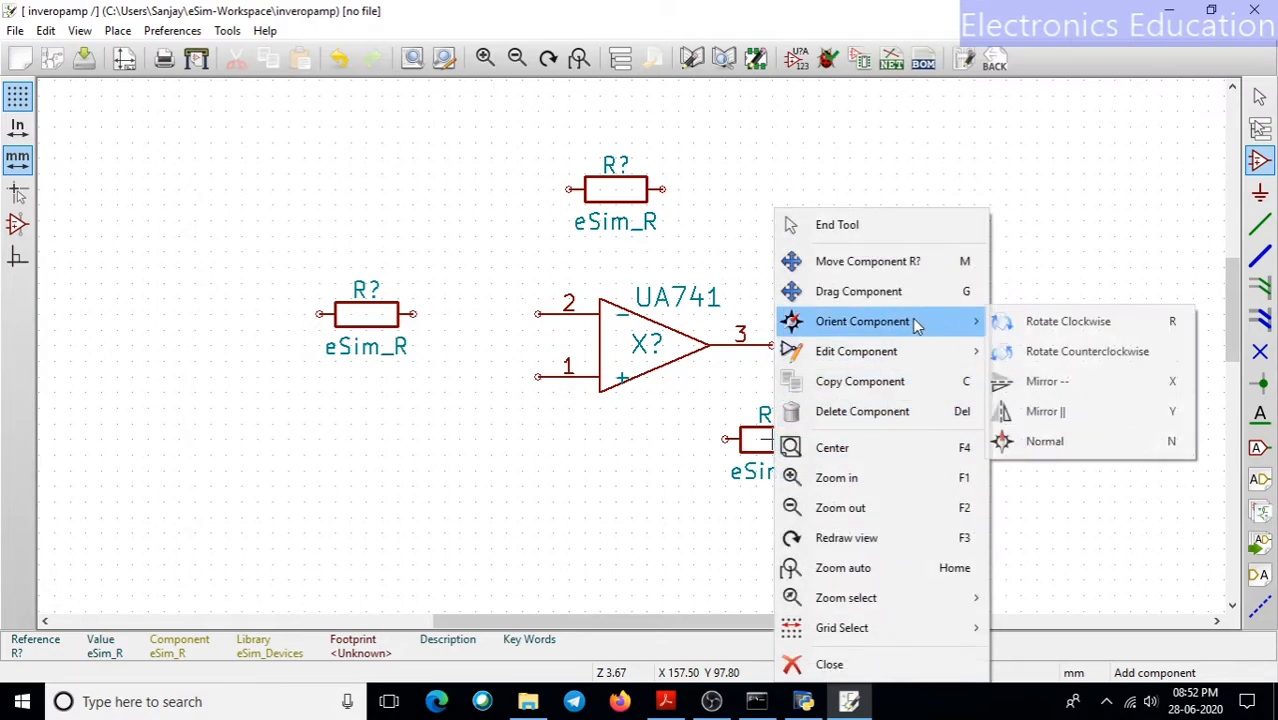
{"action": "left_click", "coordinate": [1093, 320]}
{"action": "left_click", "coordinate": [780, 602]}
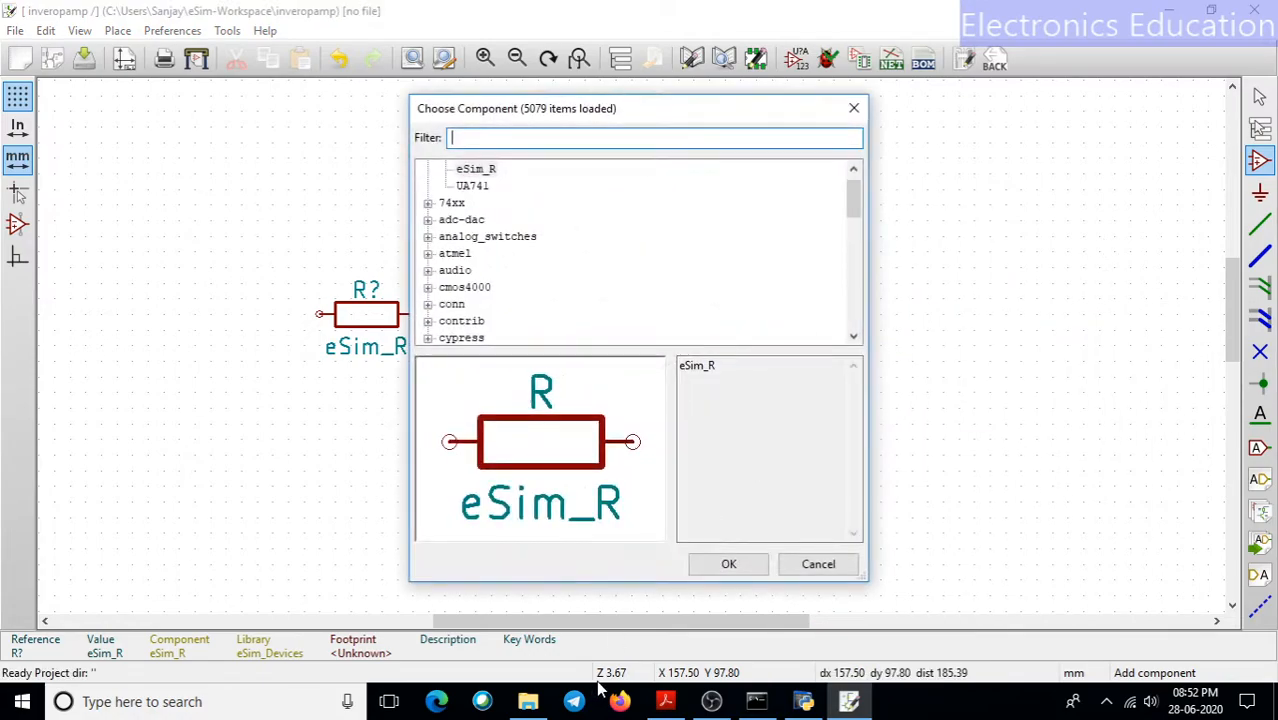
{"action": "left_click", "coordinate": [818, 565]}
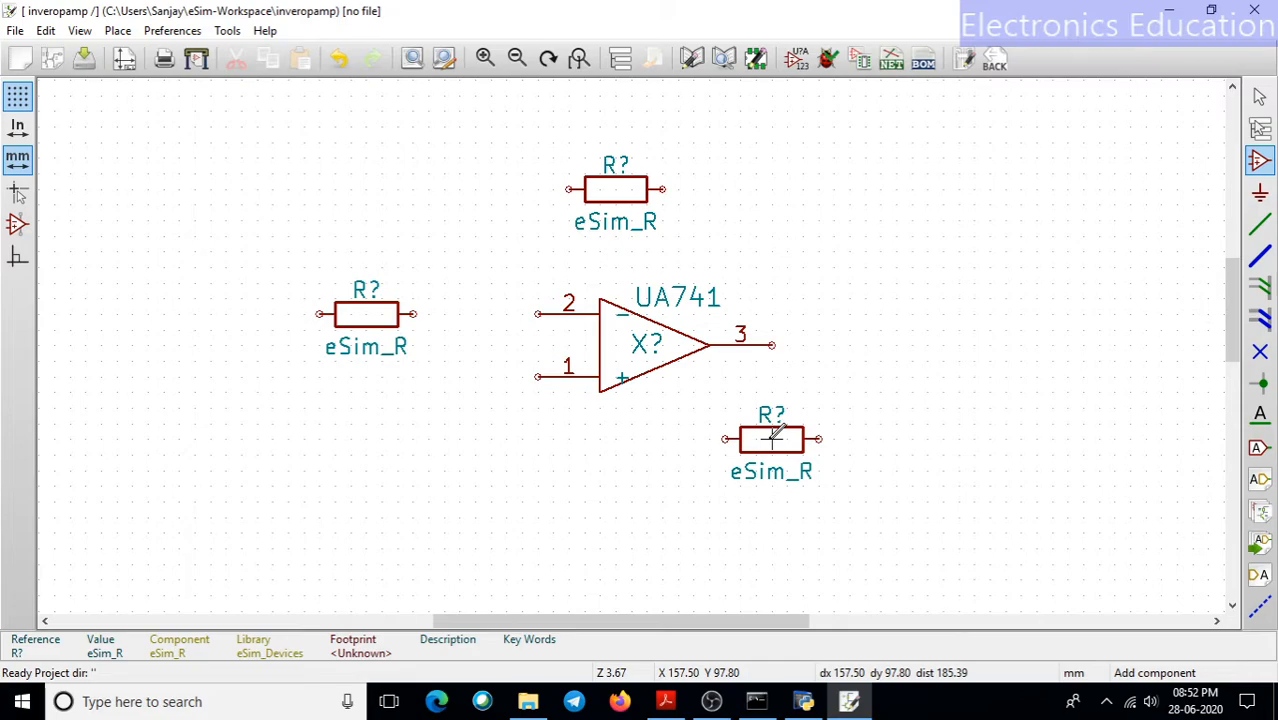
Step: Rotate the third eSim_R resistor to vertical and place it below and just right of the op-amp's output pin 3
{"action": "key", "text": "r"}
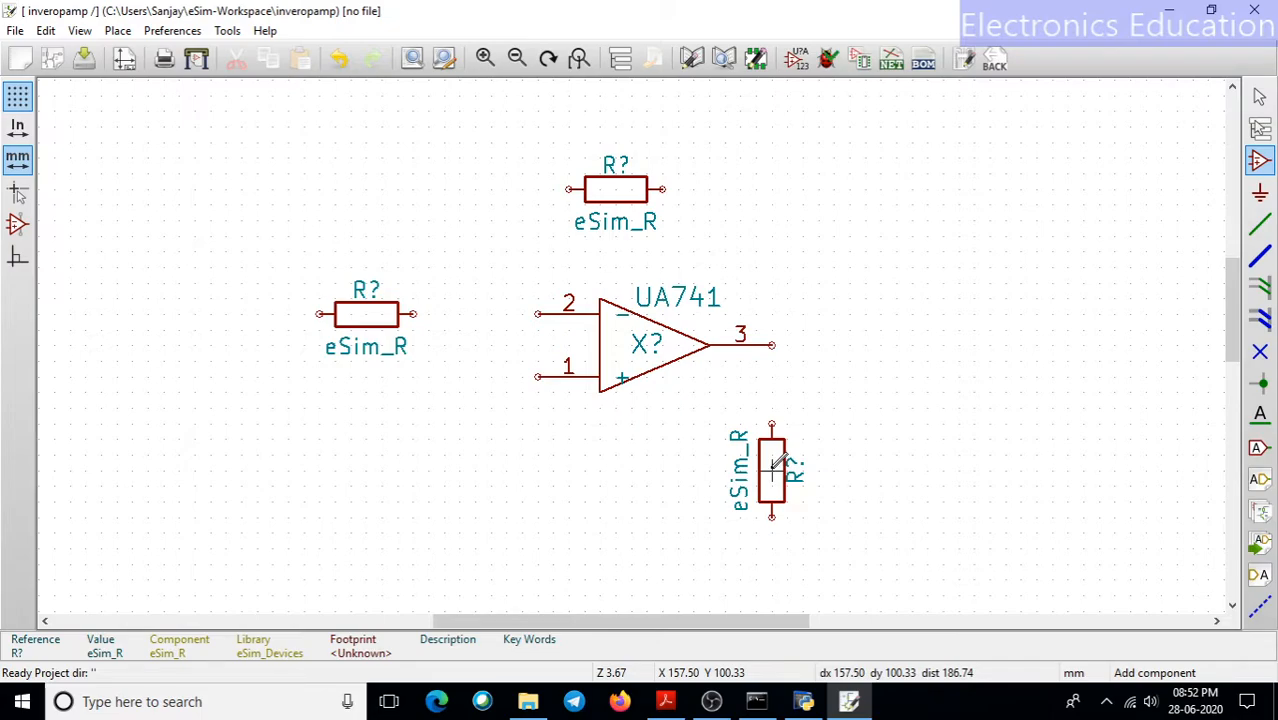
{"action": "key", "text": "Escape"}
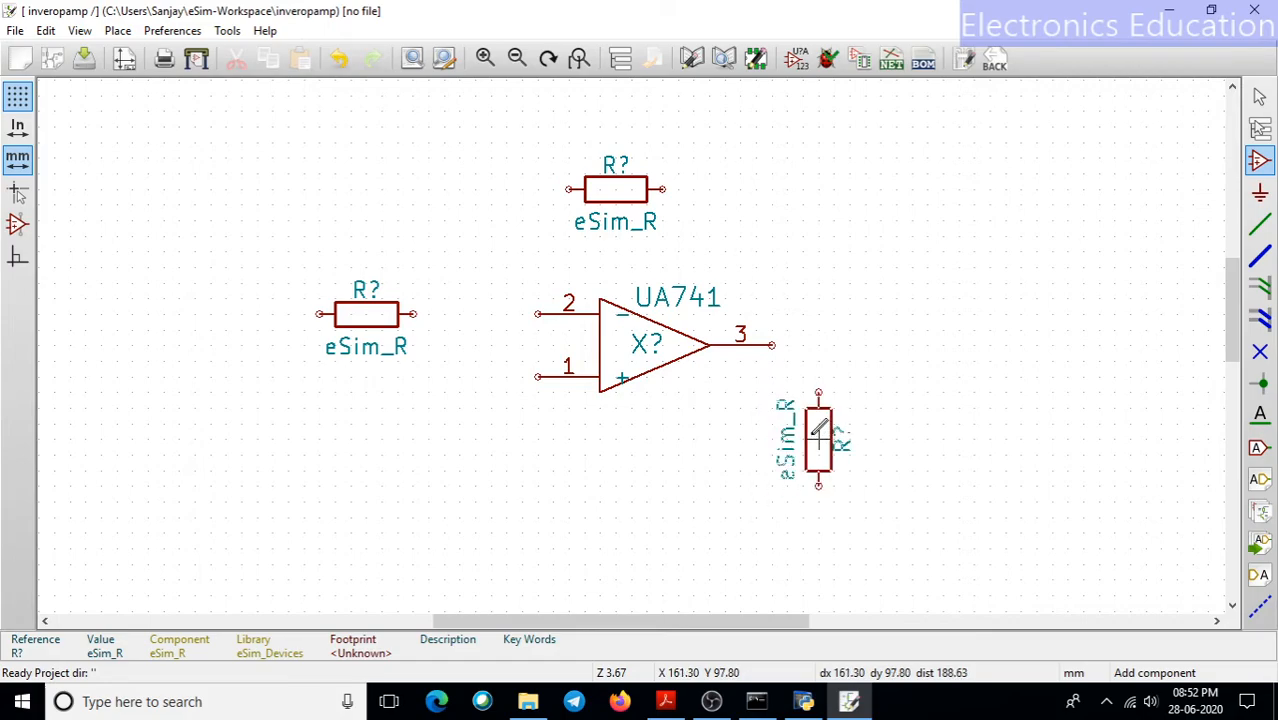
{"action": "left_click", "coordinate": [819, 430]}
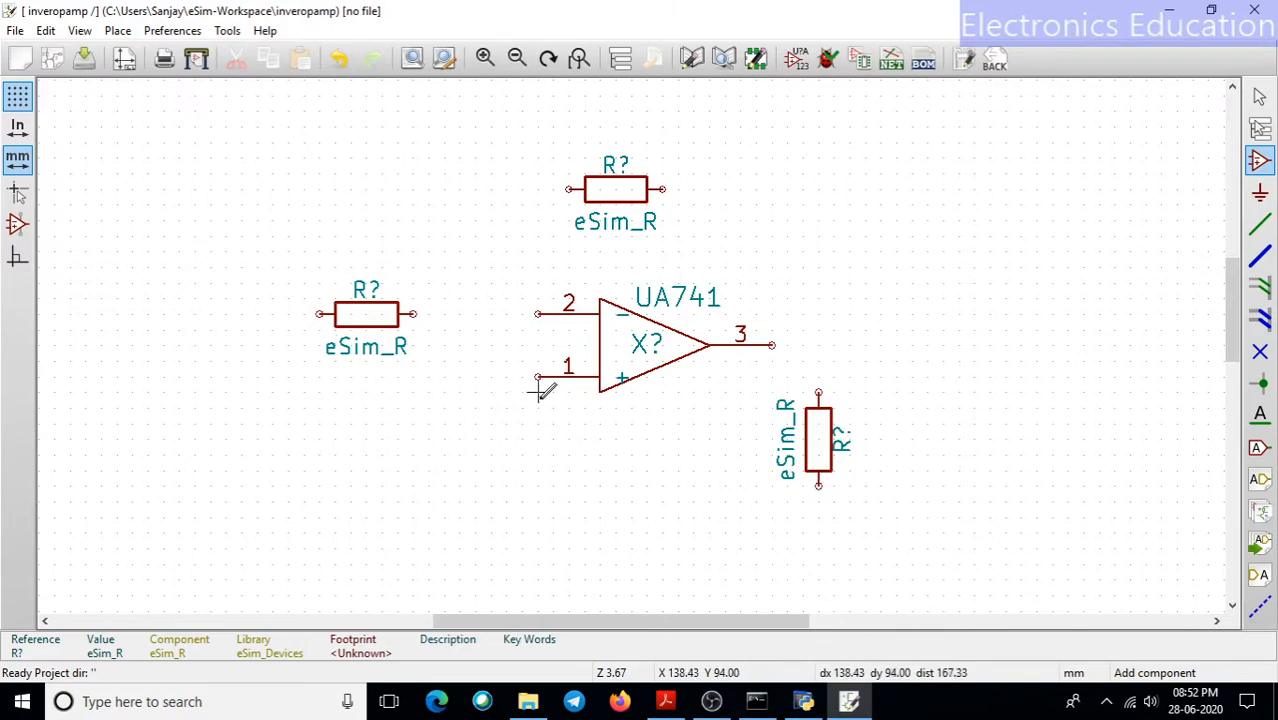
Step: Filter the component library for esim_s and preview the AC, DC, dc, exp and pulse sources in eSim_Sources
{"action": "scroll", "coordinate": [461, 405], "scroll_direction": "down", "scroll_amount": 1}
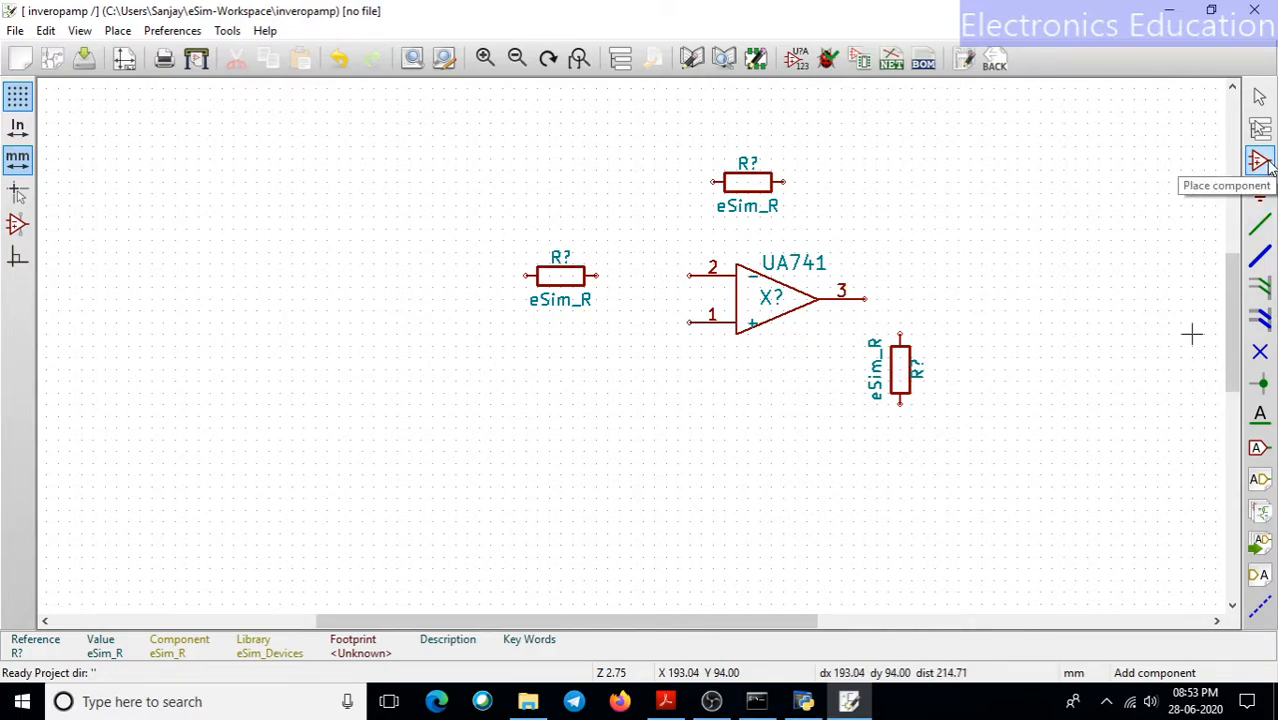
{"action": "left_click", "coordinate": [578, 428]}
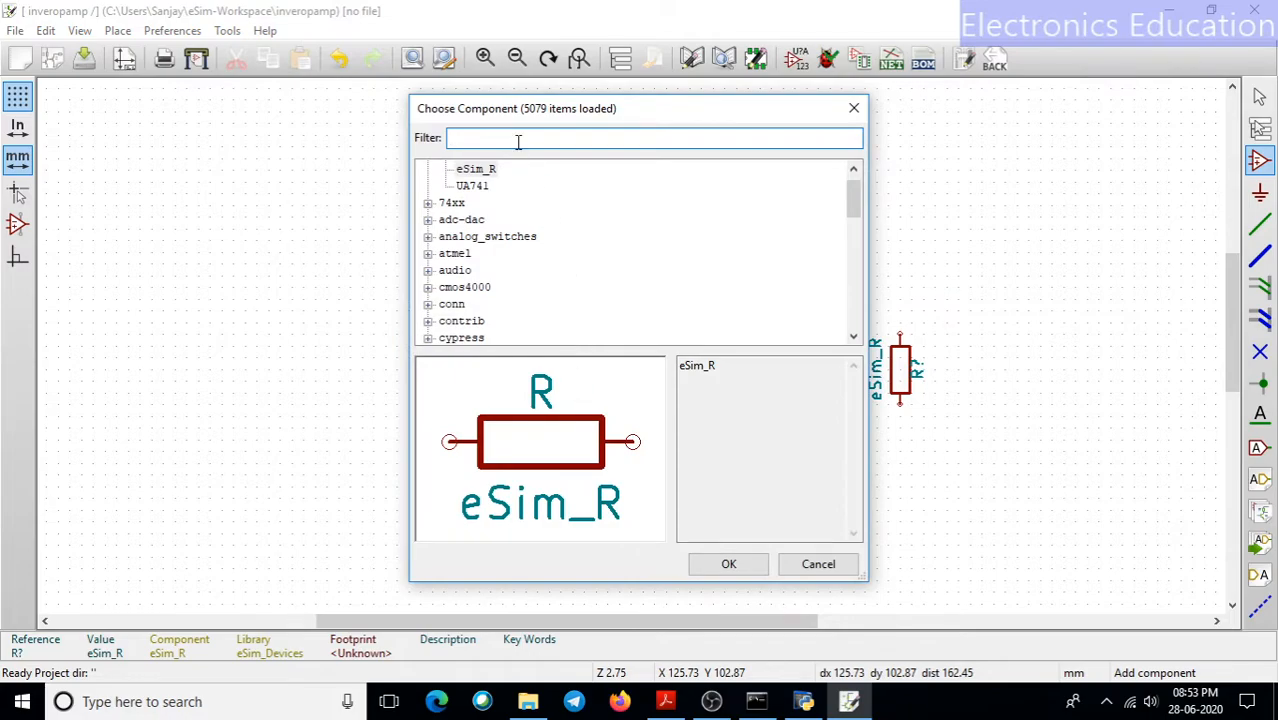
{"action": "type", "text": "esi"}
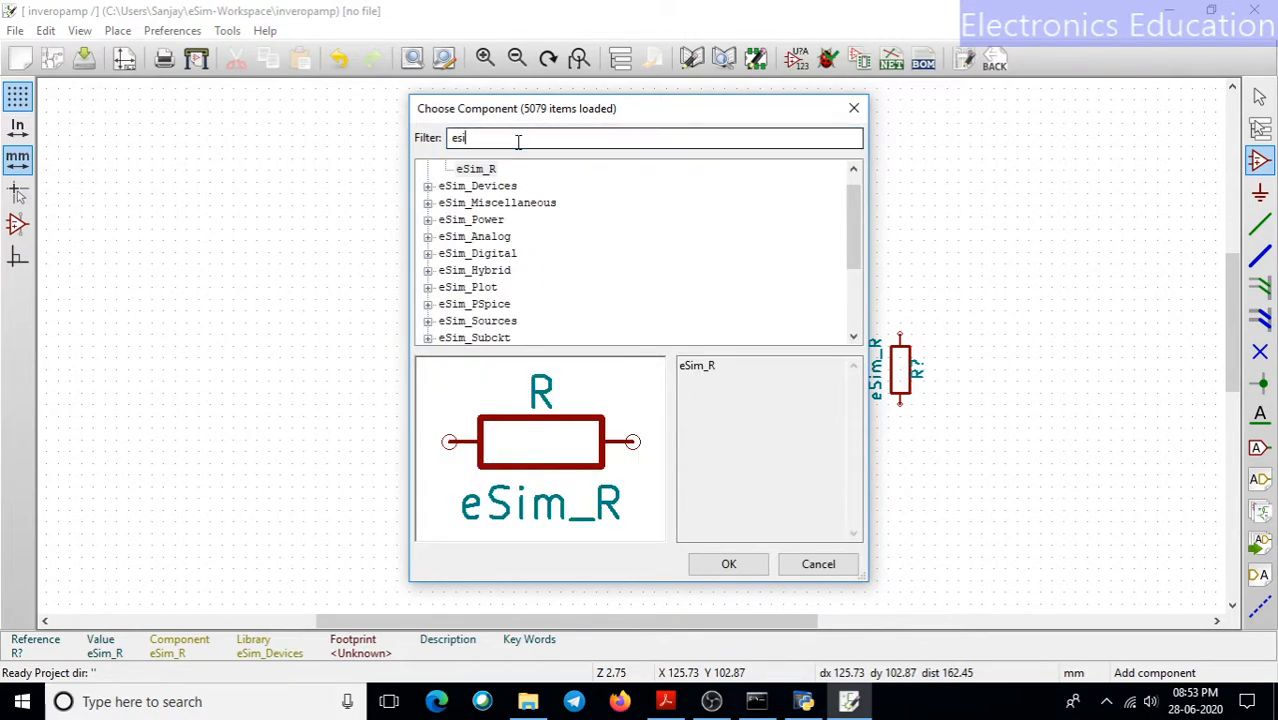
{"action": "type", "text": "m_s"}
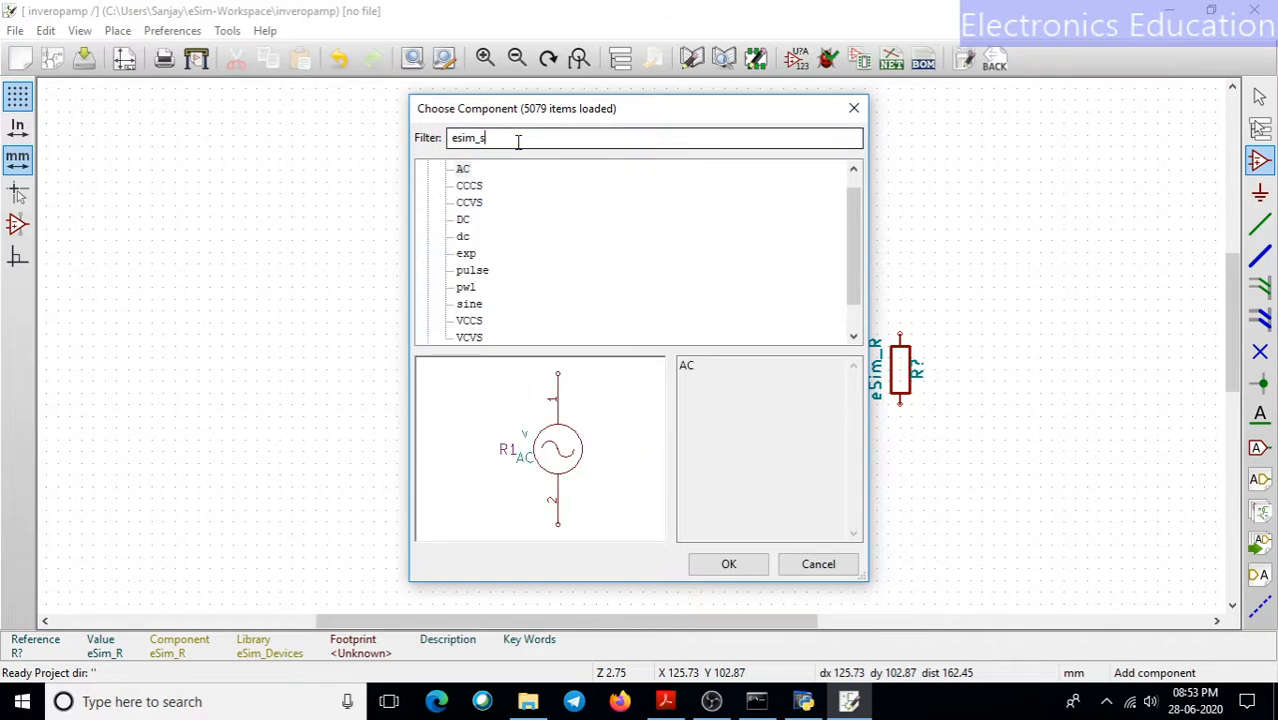
{"action": "scroll", "coordinate": [530, 218], "scroll_direction": "up", "scroll_amount": 1}
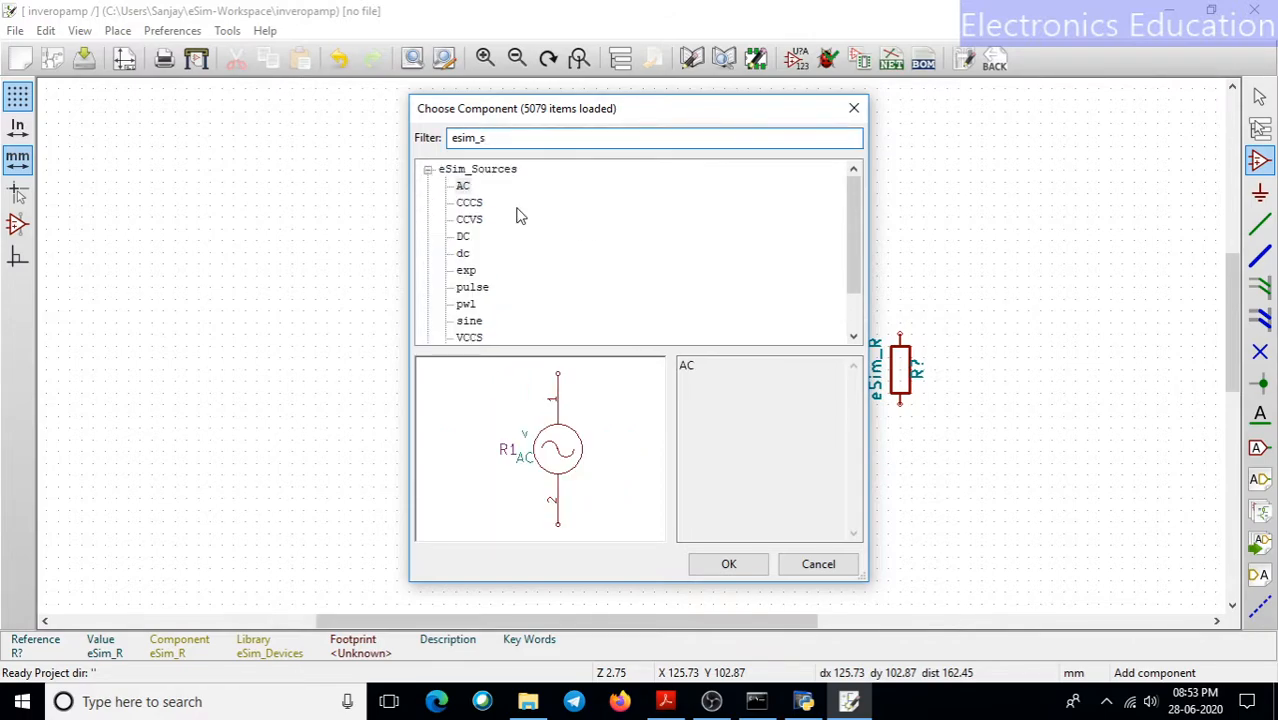
{"action": "left_click", "coordinate": [503, 175]}
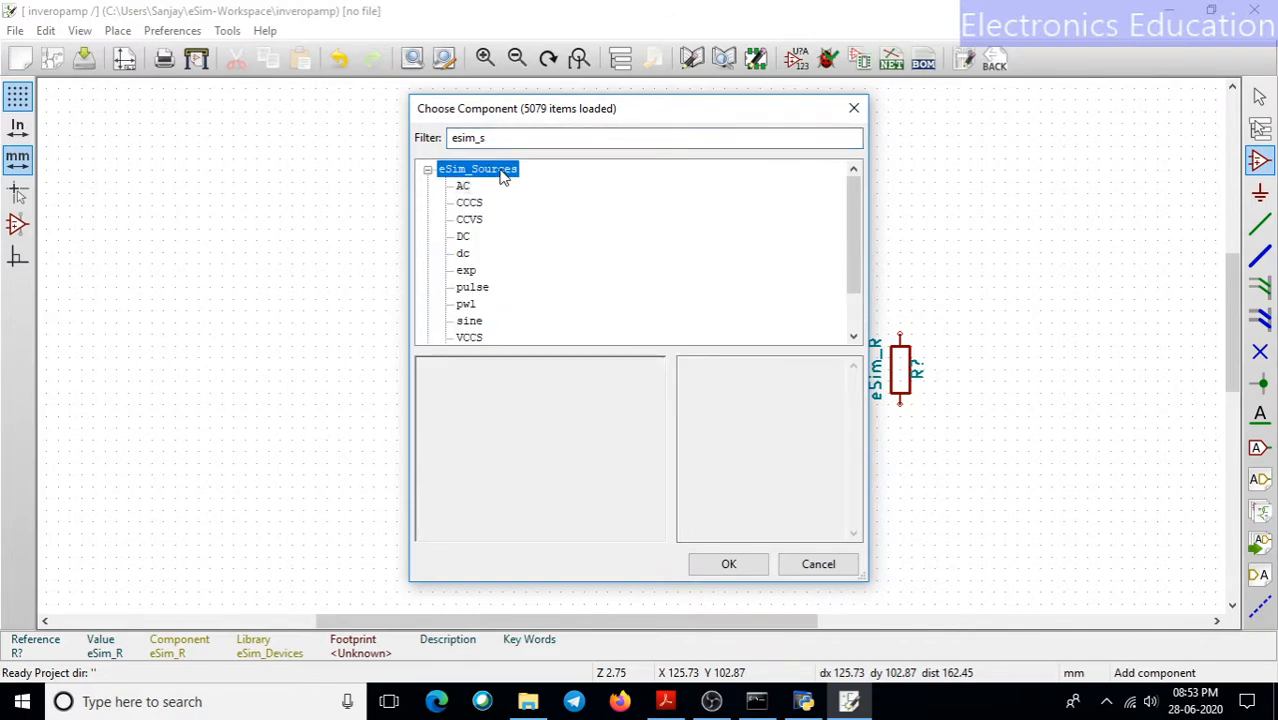
{"action": "left_click", "coordinate": [462, 187]}
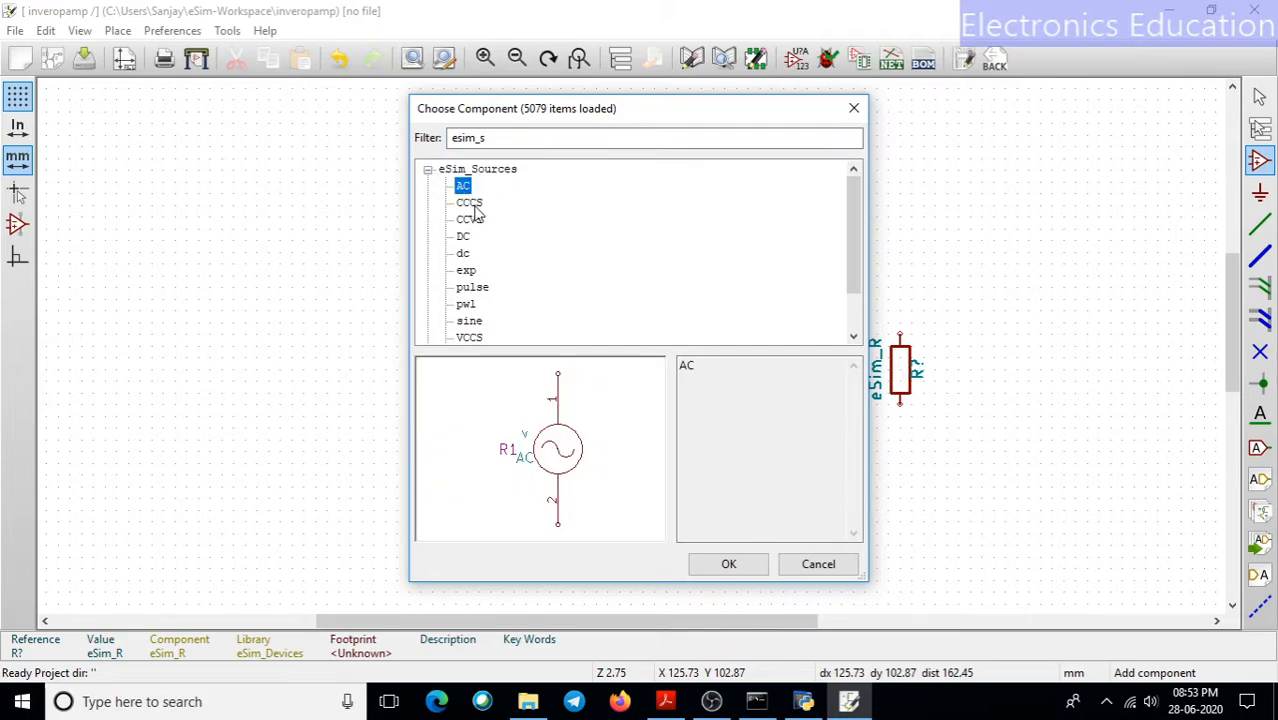
{"action": "left_click", "coordinate": [463, 236]}
{"action": "left_click", "coordinate": [463, 253]}
{"action": "left_click", "coordinate": [468, 272]}
{"action": "scroll", "coordinate": [513, 271], "scroll_direction": "down", "scroll_amount": 1}
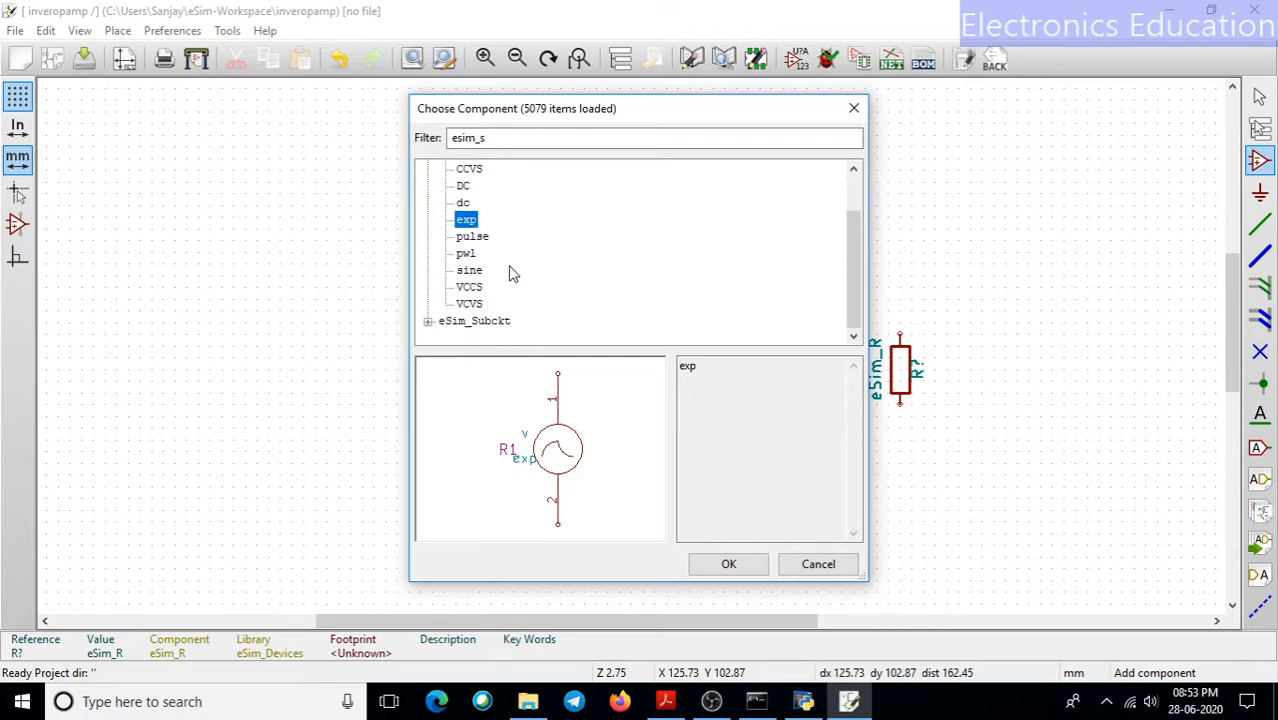
{"action": "left_click", "coordinate": [477, 240]}
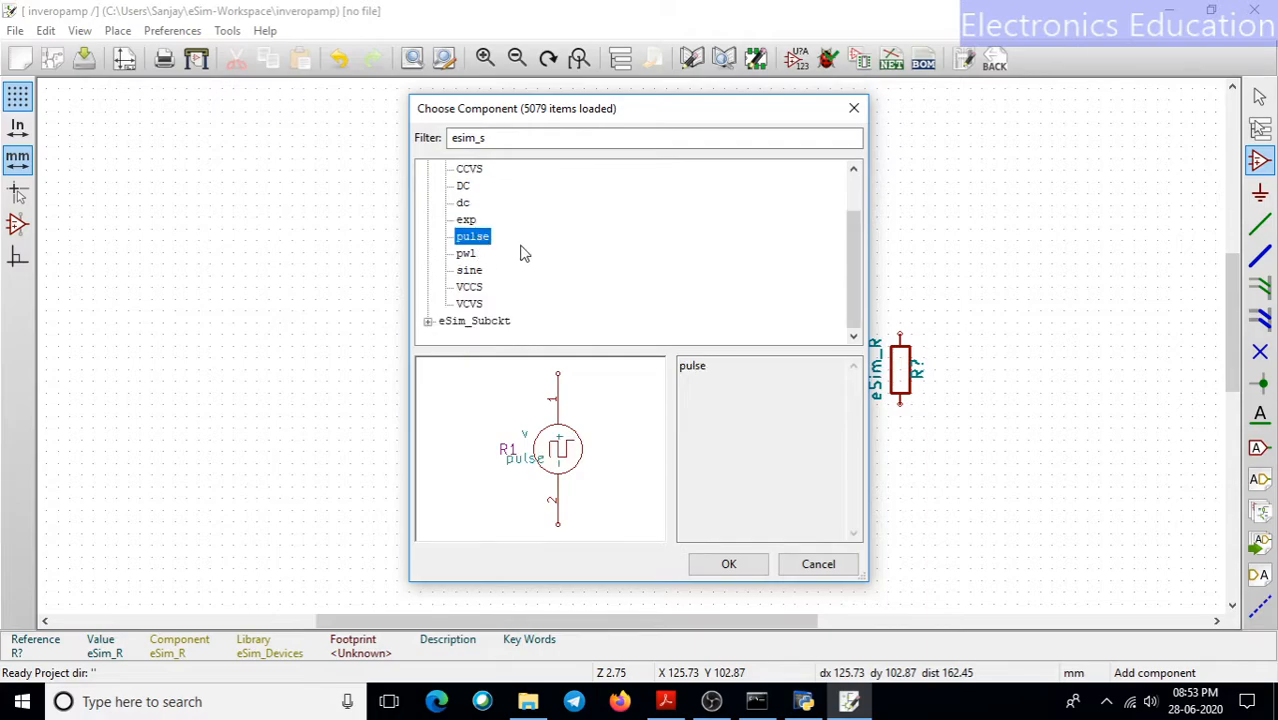
Step: Choose the sine source from eSim_Sources and place it below and to the left of the op-amp's input resistor
{"action": "left_click", "coordinate": [469, 272]}
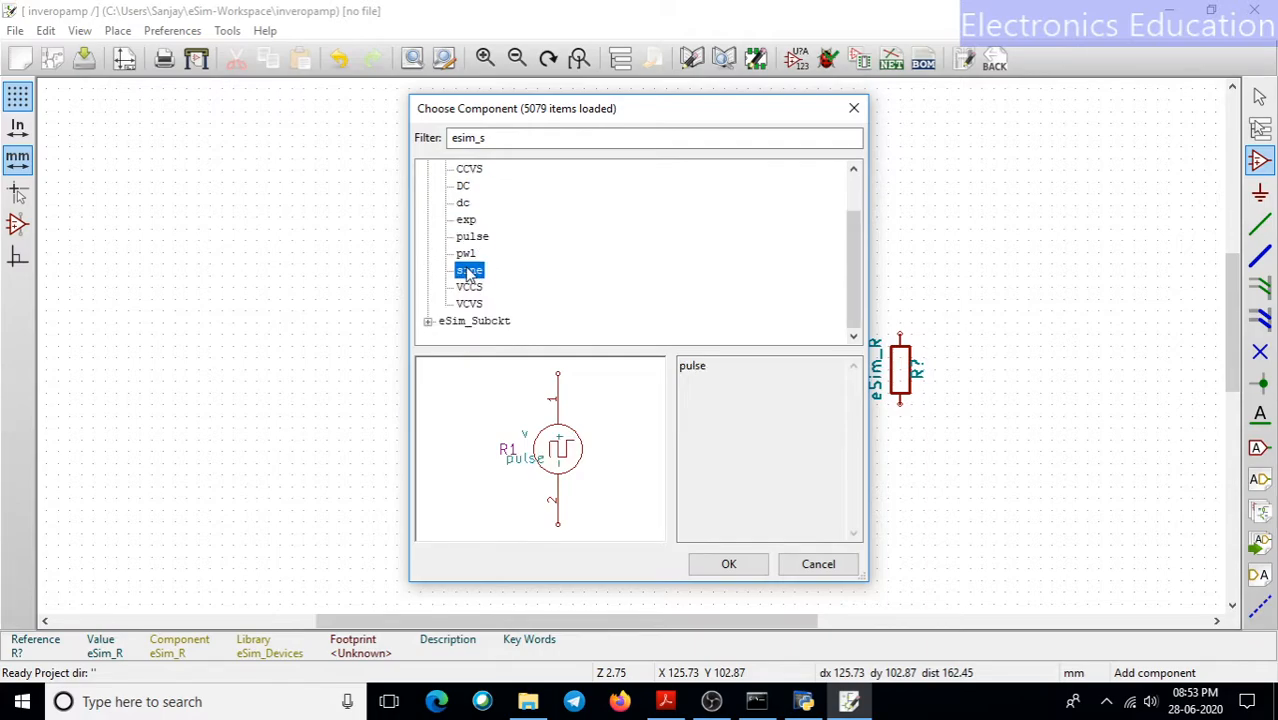
{"action": "left_click", "coordinate": [755, 567]}
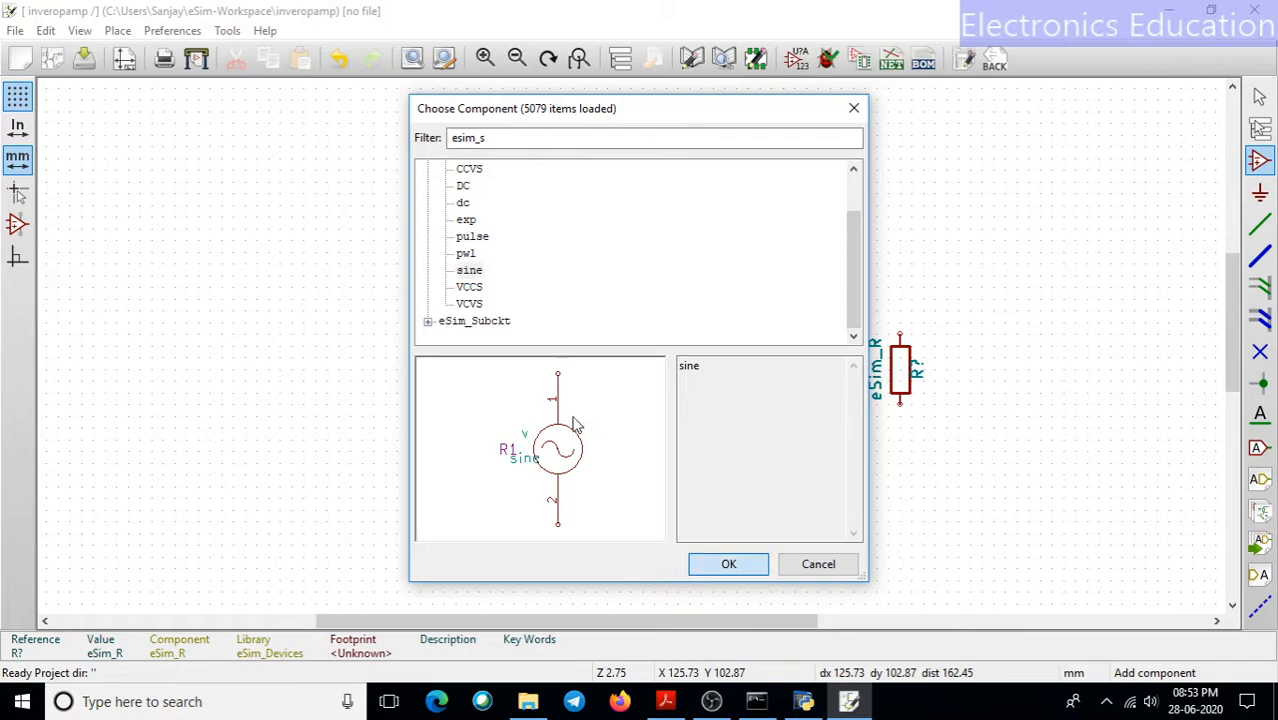
{"action": "left_click", "coordinate": [405, 395]}
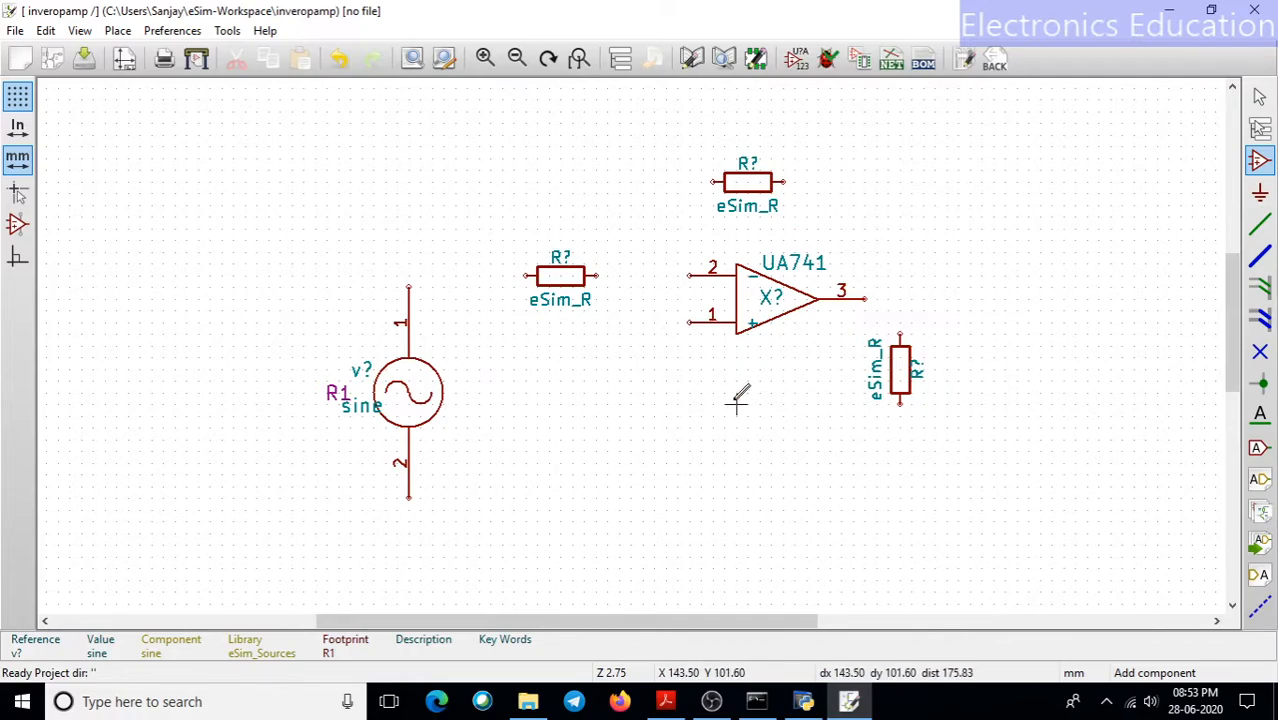
Step: Start adding another component and look through the eSim_Sources entries with the filter esim_s
{"action": "left_click", "coordinate": [1260, 161]}
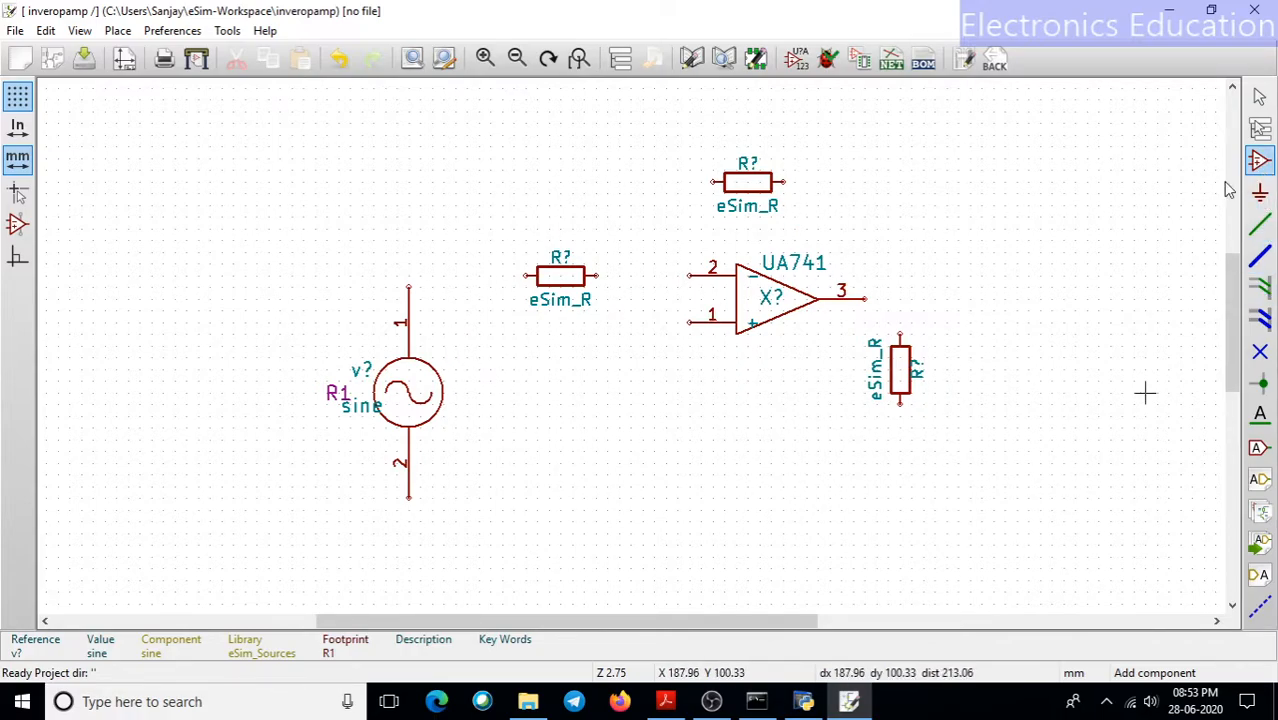
{"action": "left_click", "coordinate": [970, 263]}
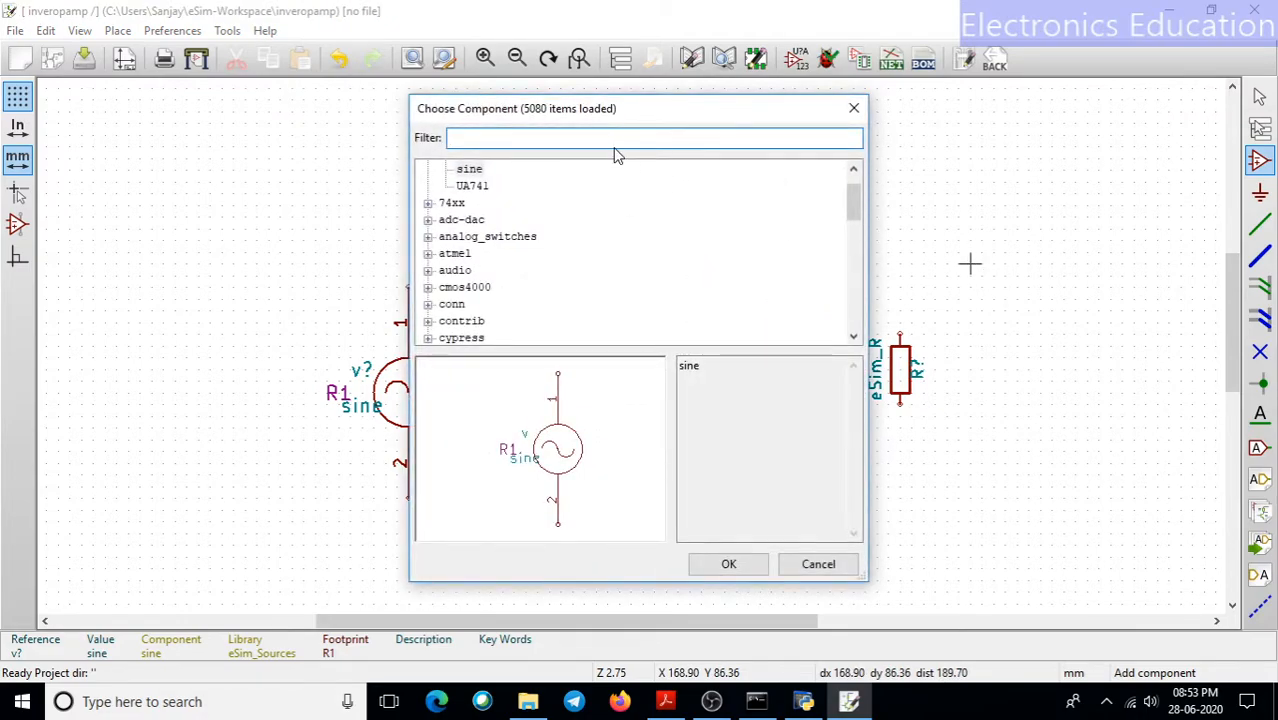
{"action": "type", "text": "esim"}
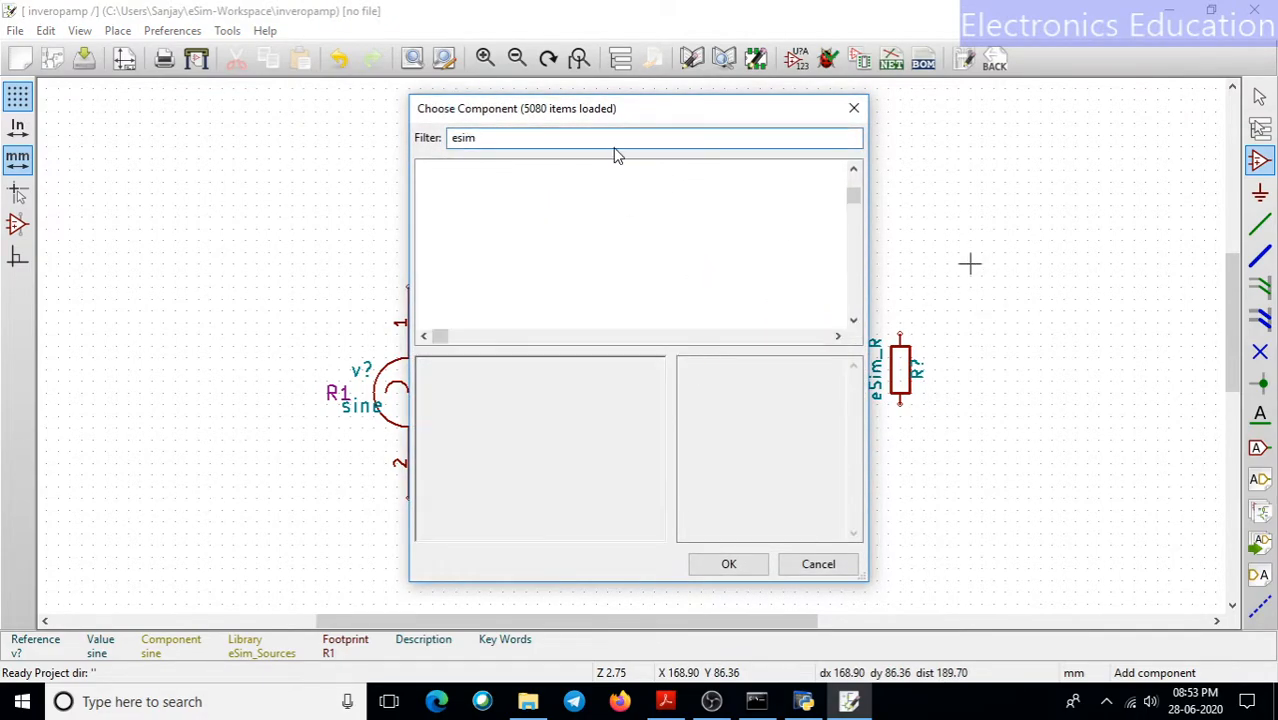
{"action": "type", "text": "_s"}
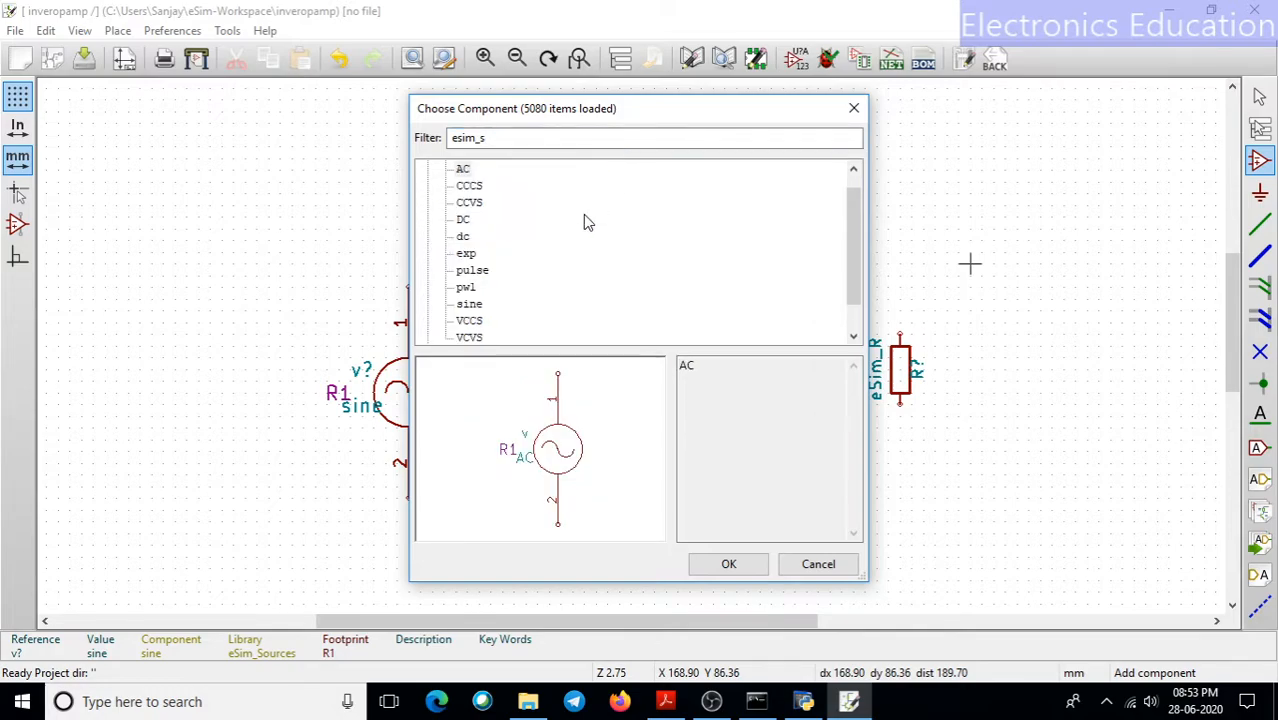
{"action": "scroll", "coordinate": [556, 246], "scroll_direction": "down", "scroll_amount": 1}
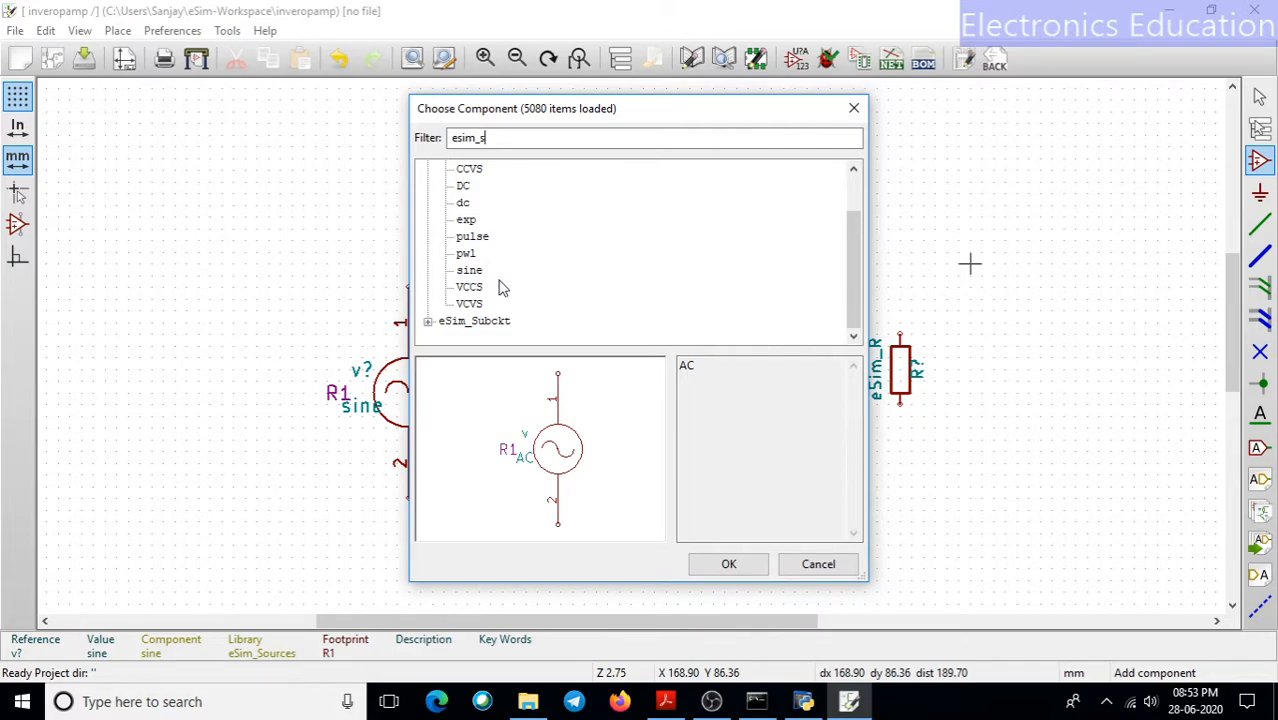
{"action": "scroll", "coordinate": [498, 286], "scroll_direction": "up", "scroll_amount": 1}
{"action": "scroll", "coordinate": [520, 243], "scroll_direction": "down", "scroll_amount": 1}
{"action": "scroll", "coordinate": [515, 210], "scroll_direction": "up", "scroll_amount": 1}
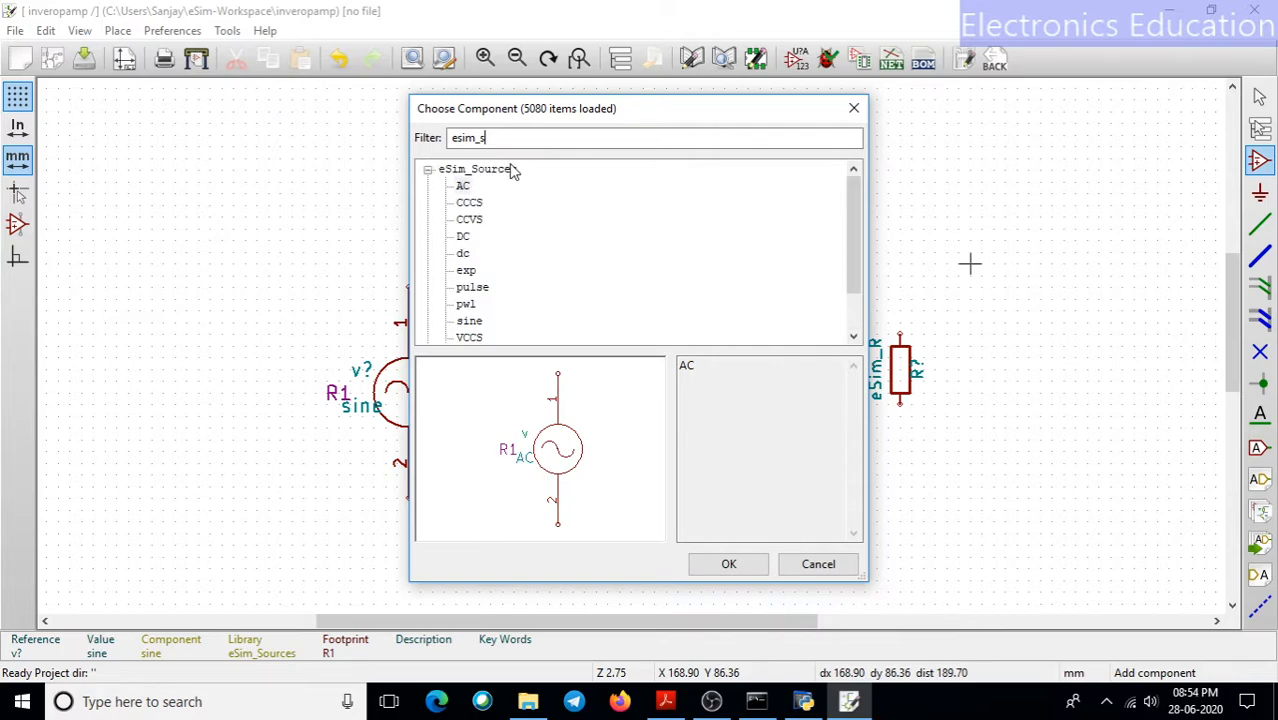
Step: Filter for esim_gnd and place the eSim_GND ground symbol well below the op-amp's input pins
{"action": "type", "text": "\\"}
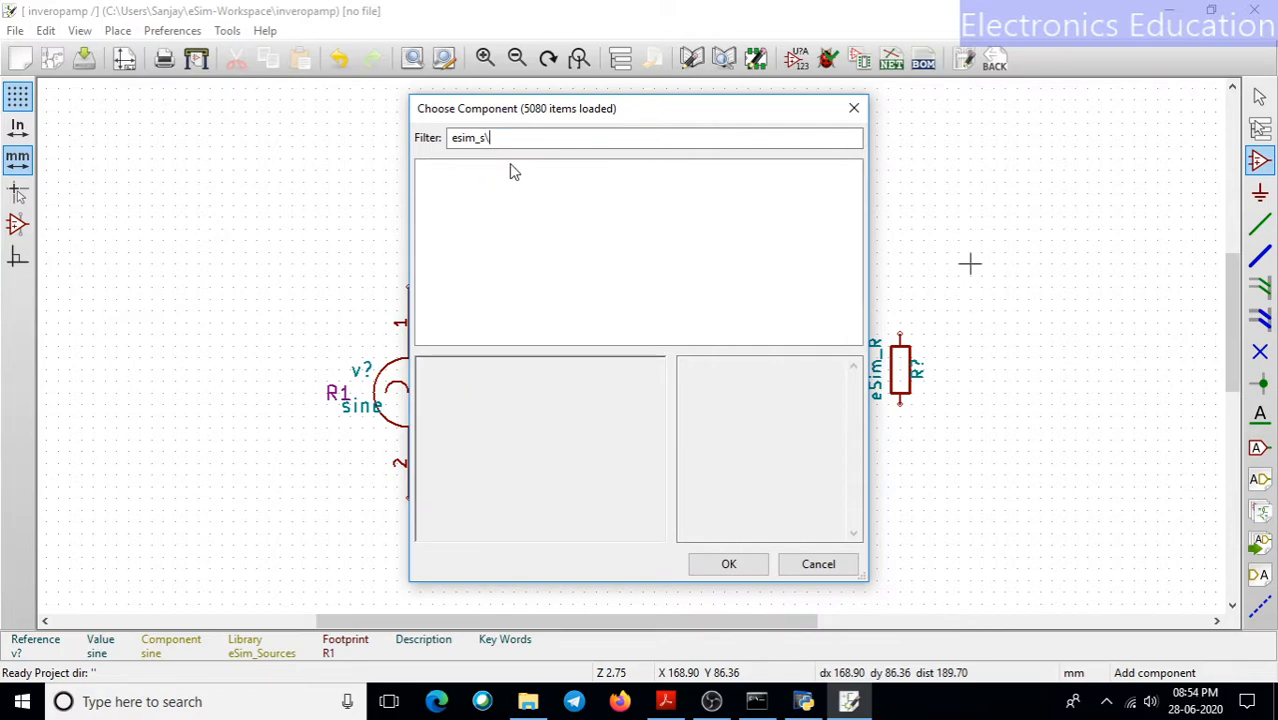
{"action": "key", "text": "BackSpace"}
{"action": "key", "text": "BackSpace"}
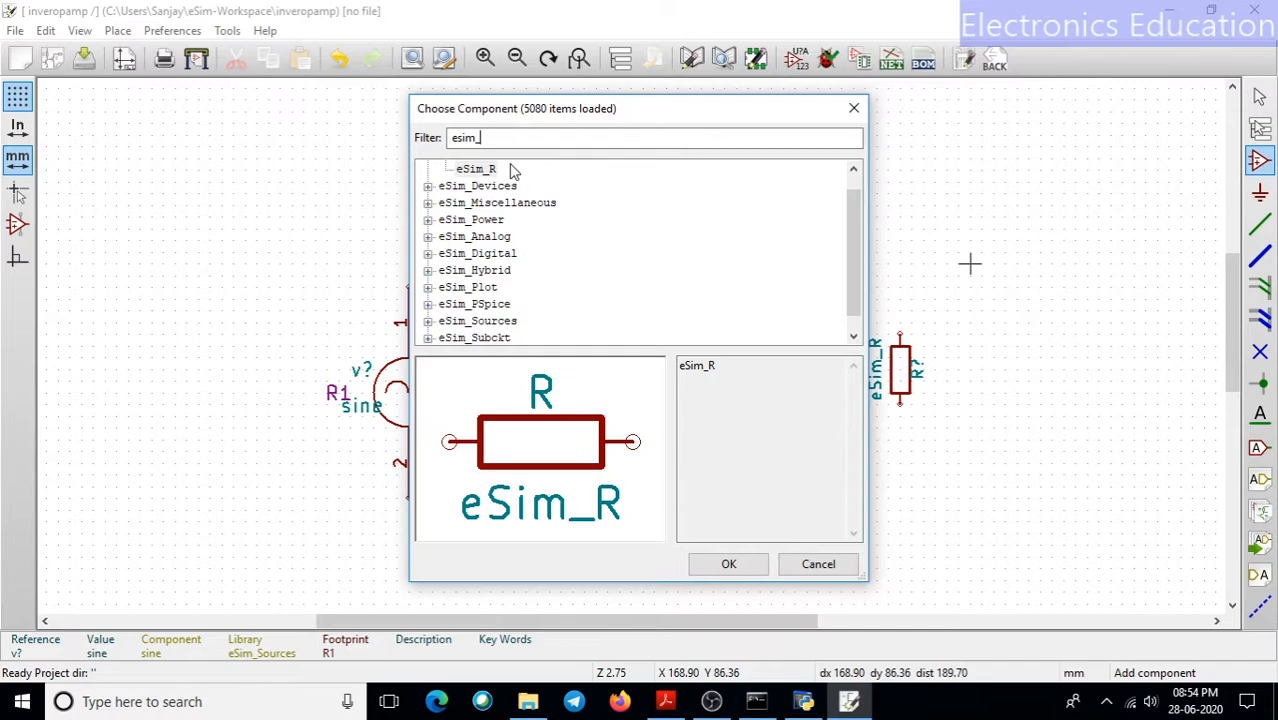
{"action": "type", "text": "gnd"}
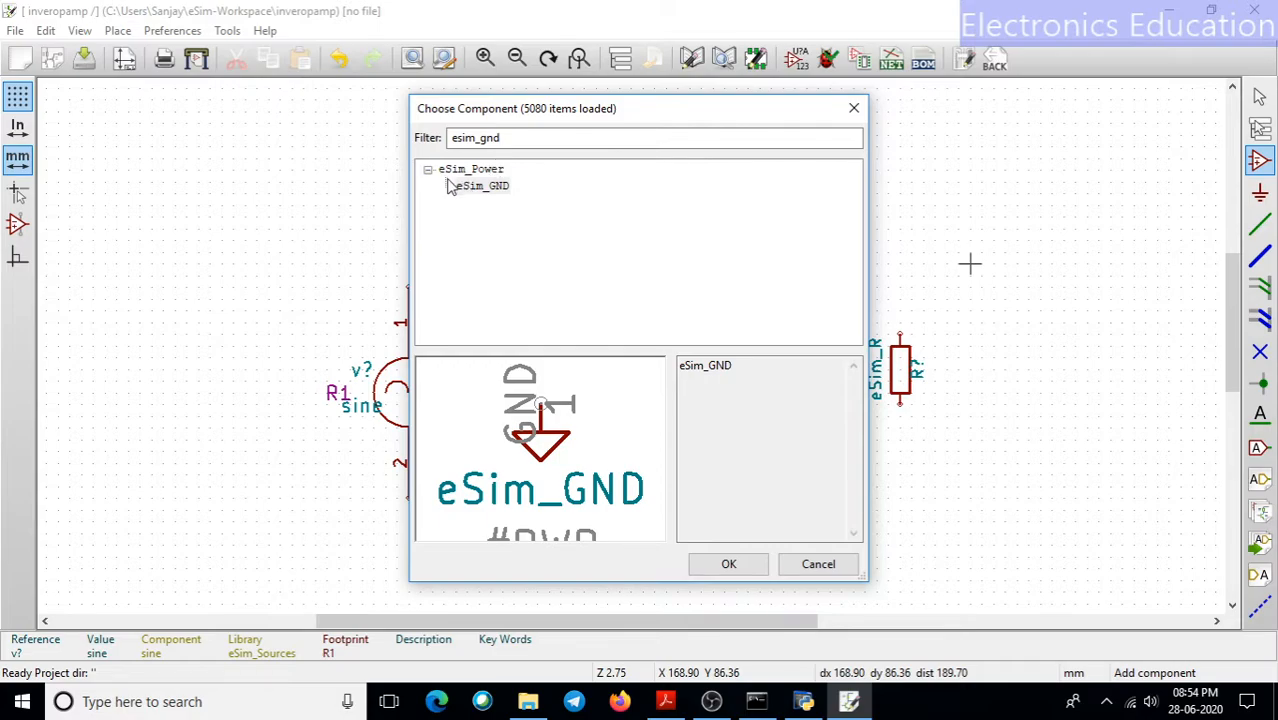
{"action": "left_click", "coordinate": [481, 194]}
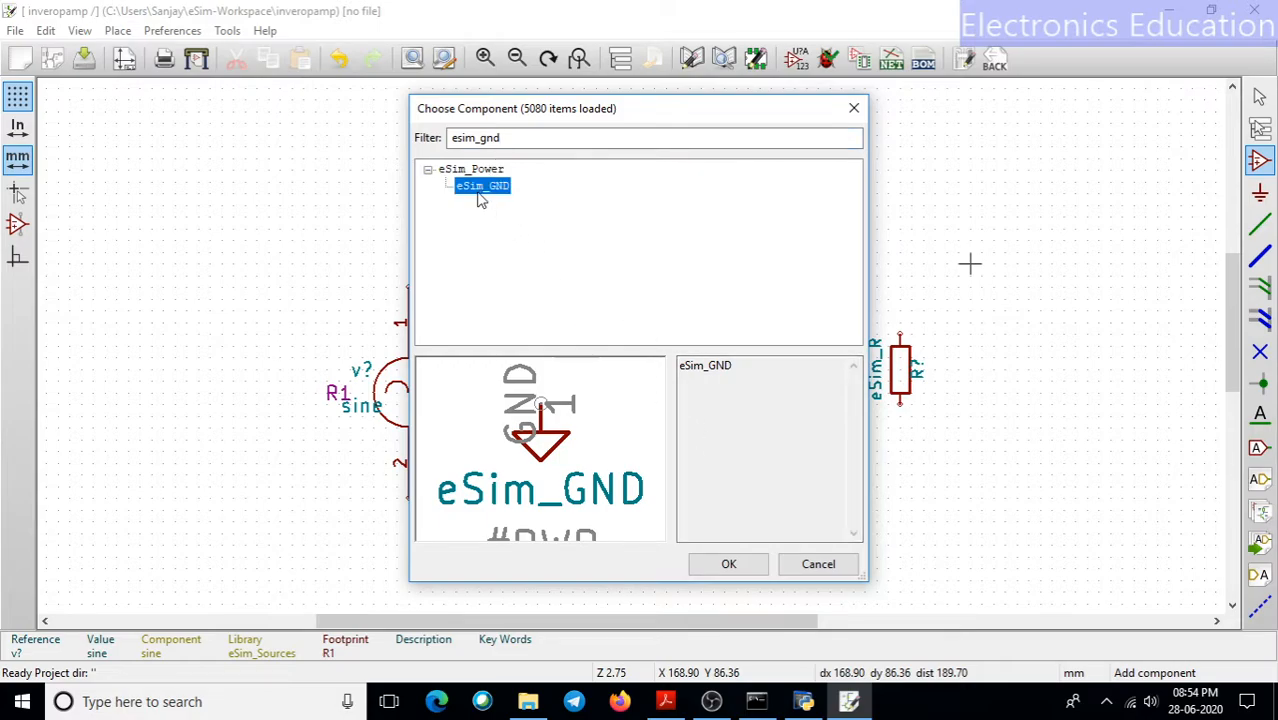
{"action": "left_click", "coordinate": [729, 563]}
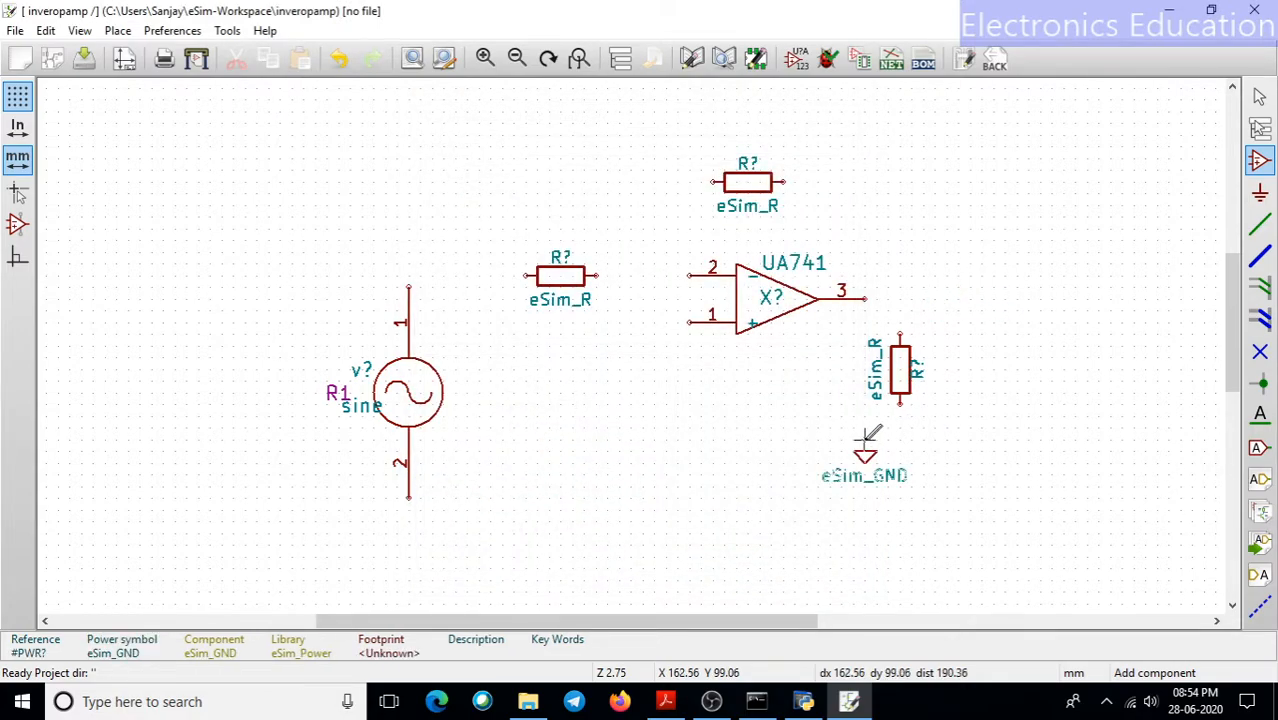
{"action": "left_click", "coordinate": [689, 532]}
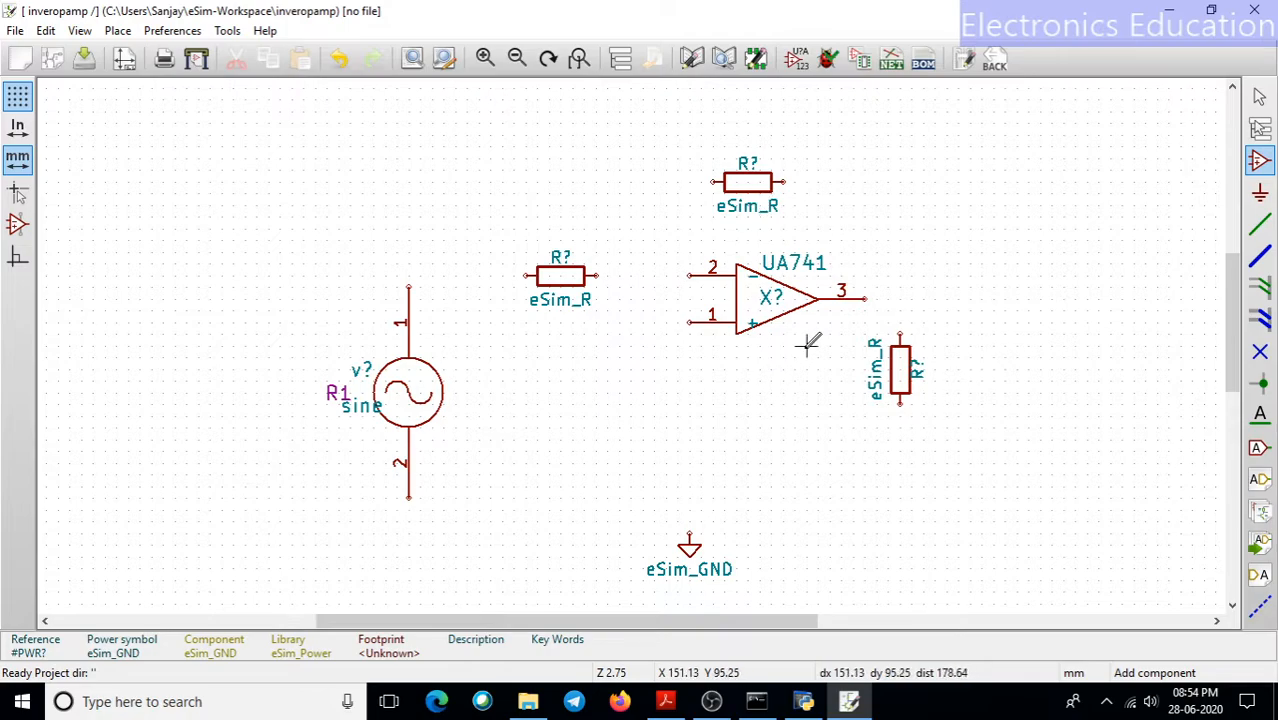
Step: Restrict wires to horizontal and vertical directions and wire pin 1 of the sine source to the input resistor's left end
{"action": "left_click", "coordinate": [1266, 234]}
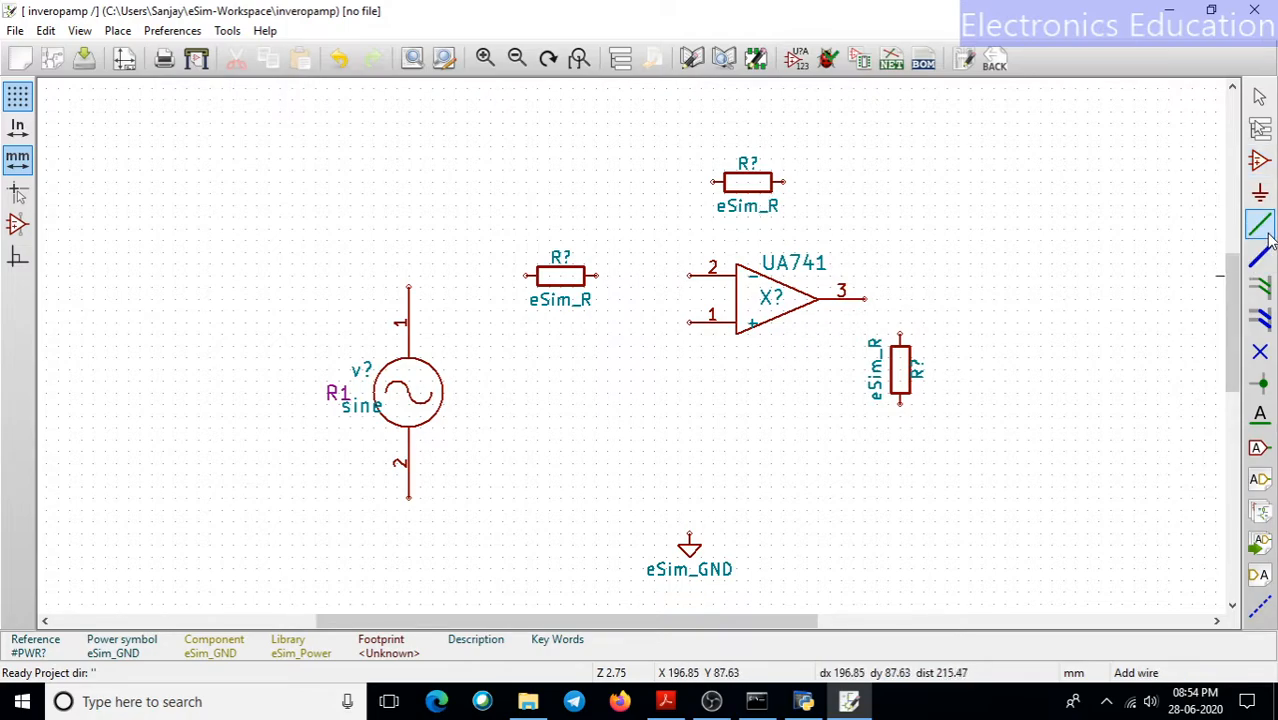
{"action": "left_click", "coordinate": [16, 262]}
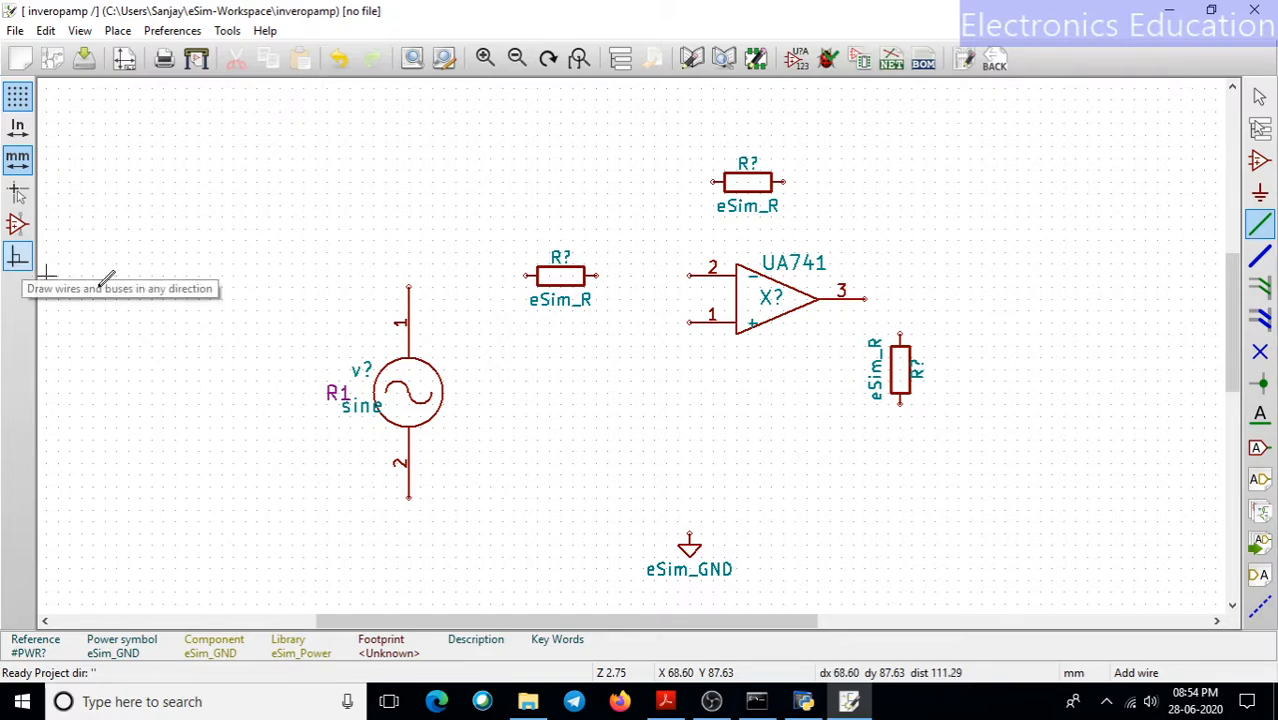
{"action": "left_click", "coordinate": [409, 287]}
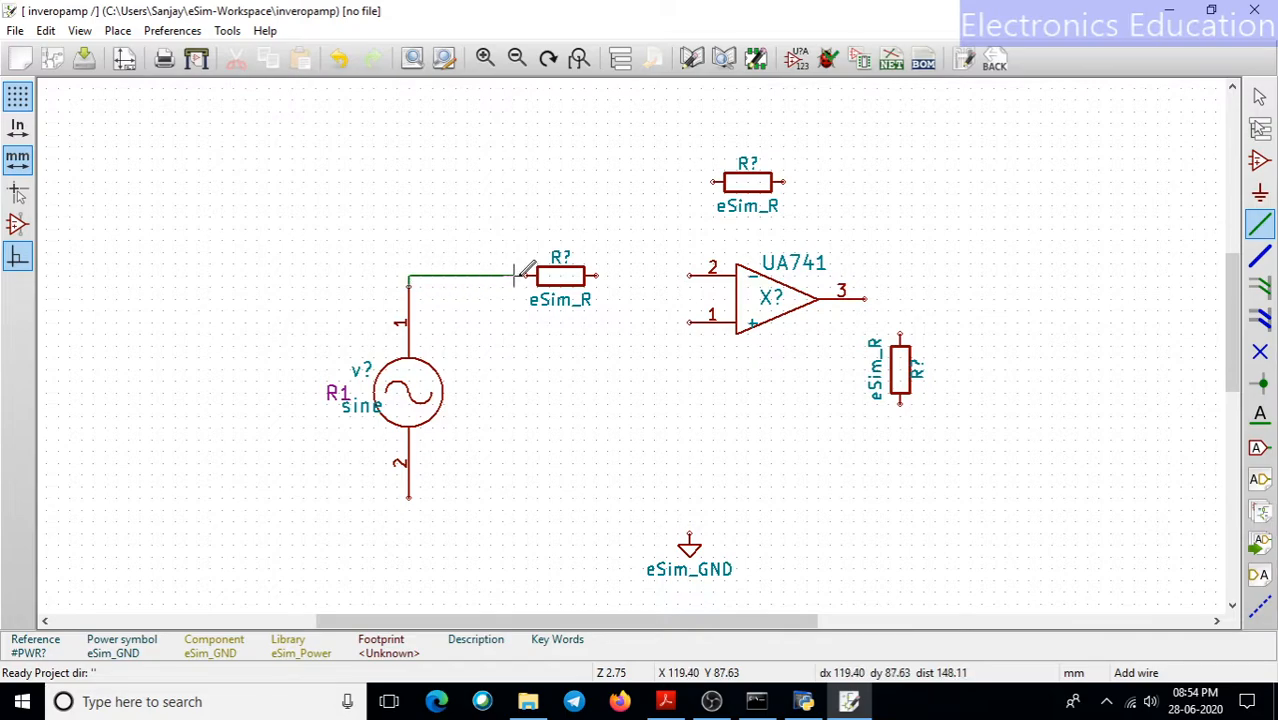
{"action": "left_click", "coordinate": [528, 275]}
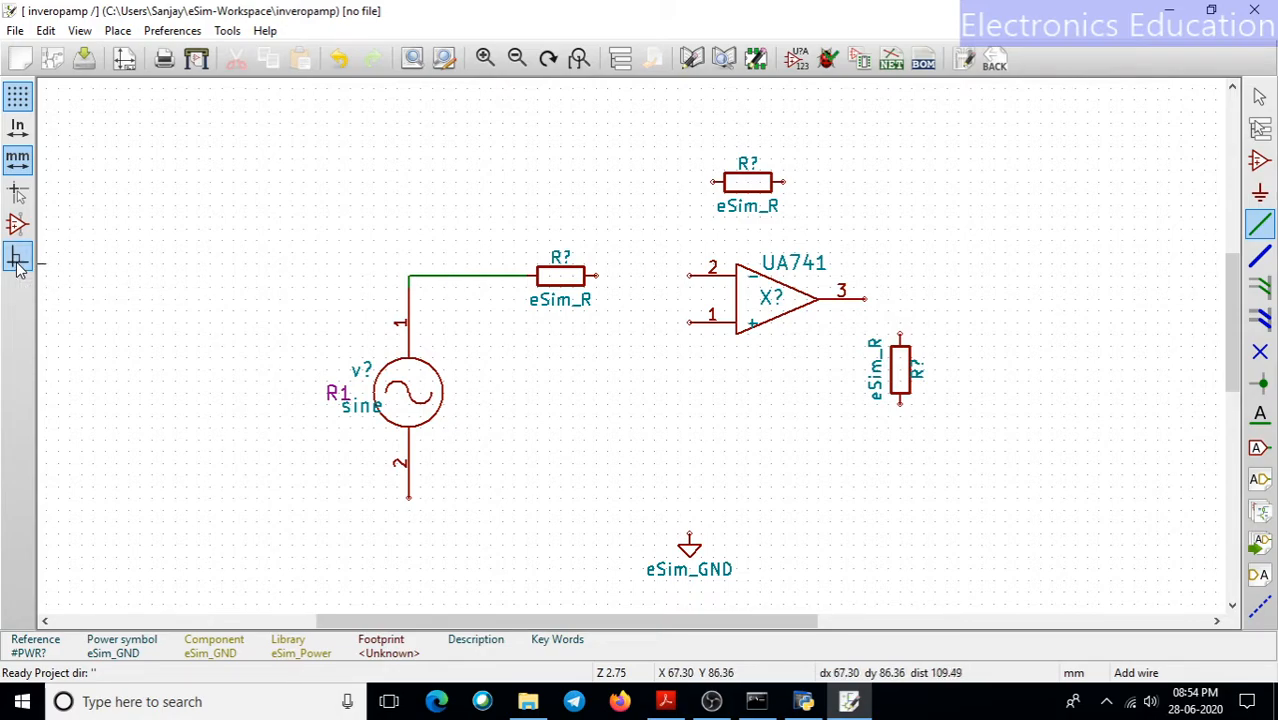
Step: Allow wires in any direction and draw a loose diagonal wire in the empty area above the sine source
{"action": "left_click", "coordinate": [269, 298]}
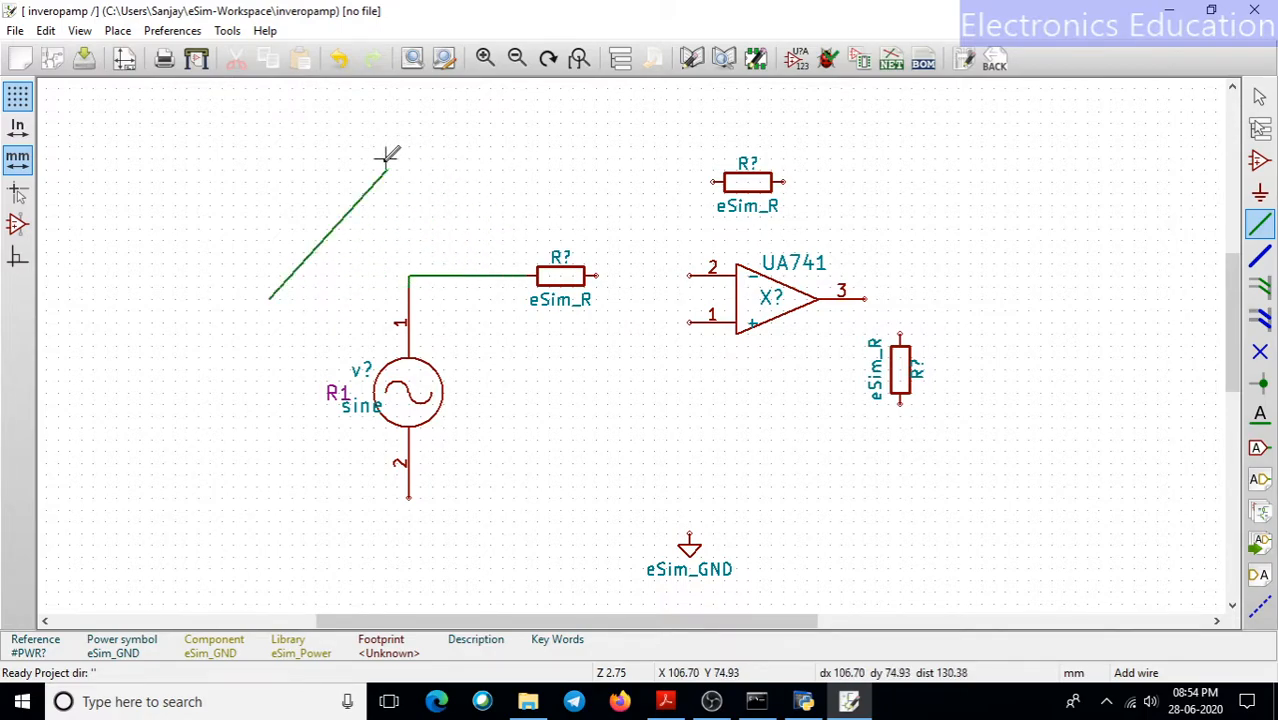
{"action": "double_click", "coordinate": [420, 170]}
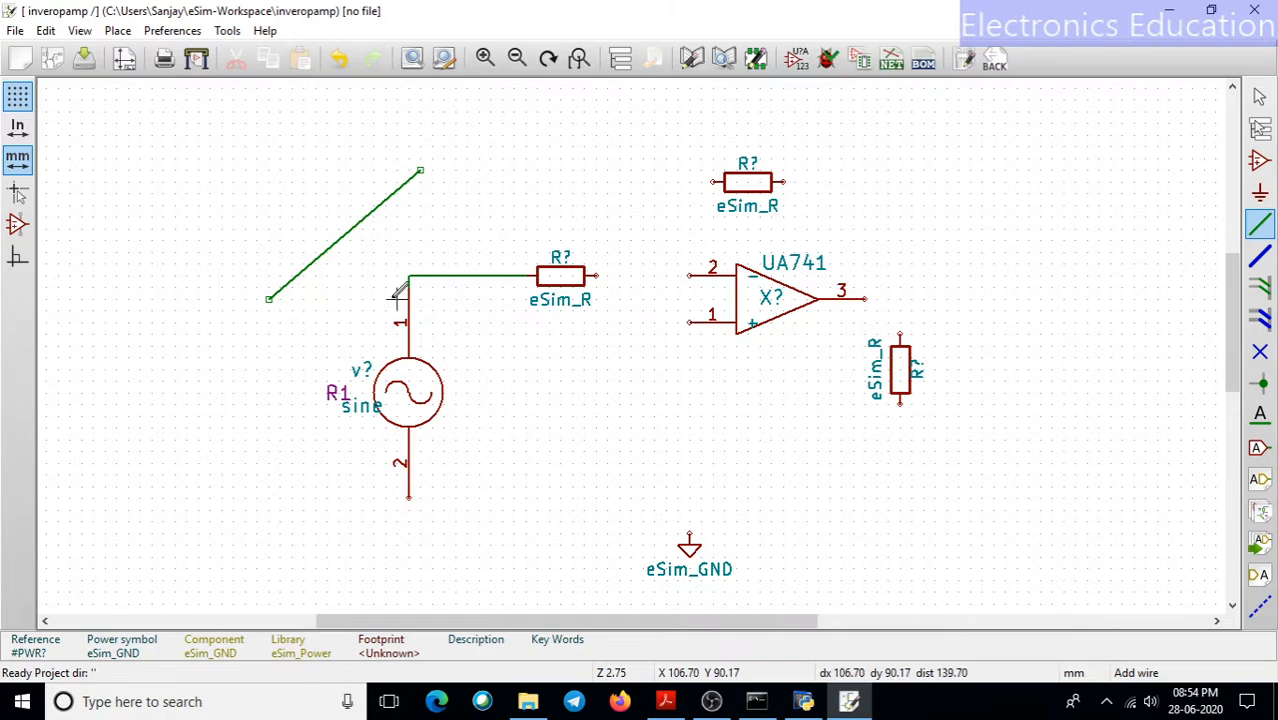
{"action": "right_click", "coordinate": [340, 238]}
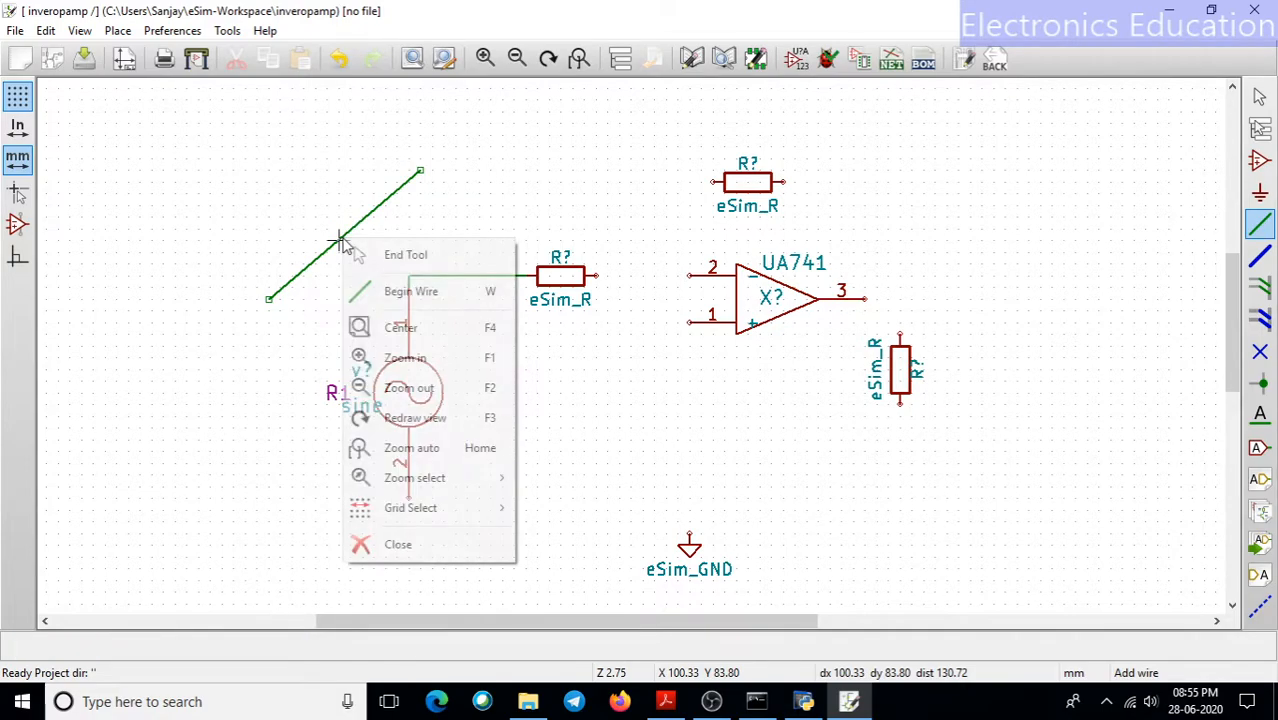
{"action": "left_click", "coordinate": [435, 423]}
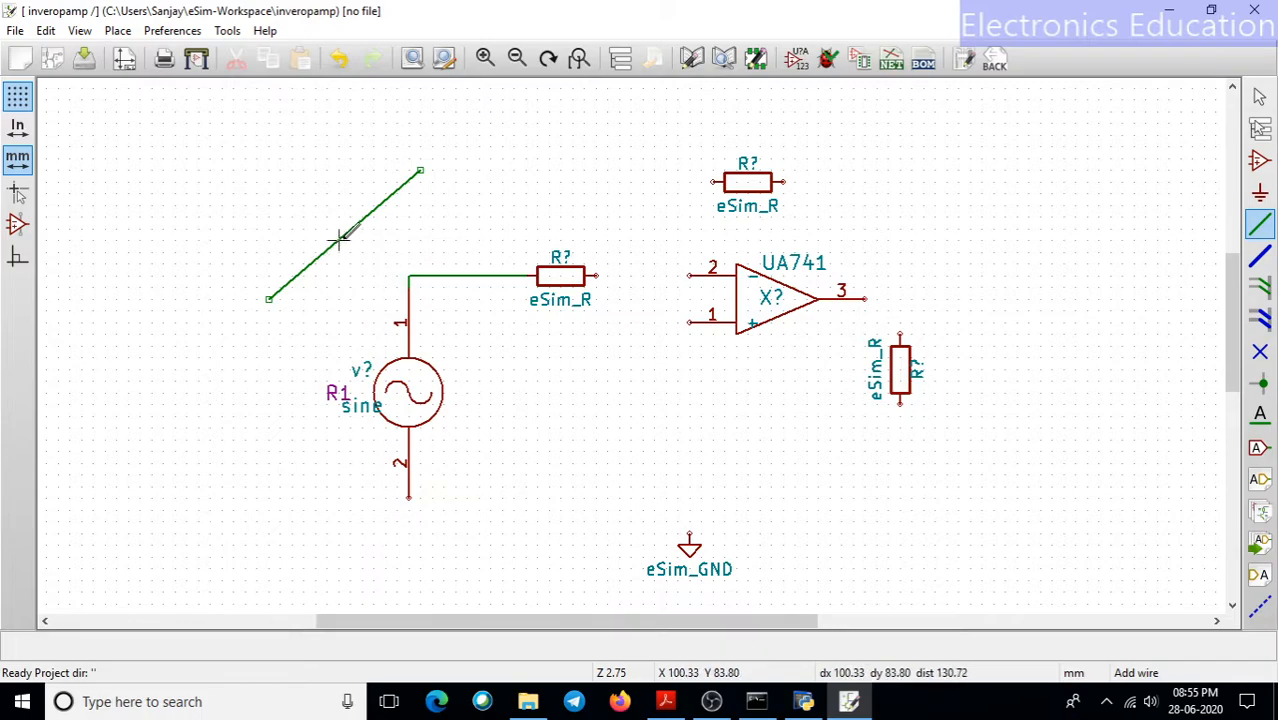
{"action": "key", "text": "Escape"}
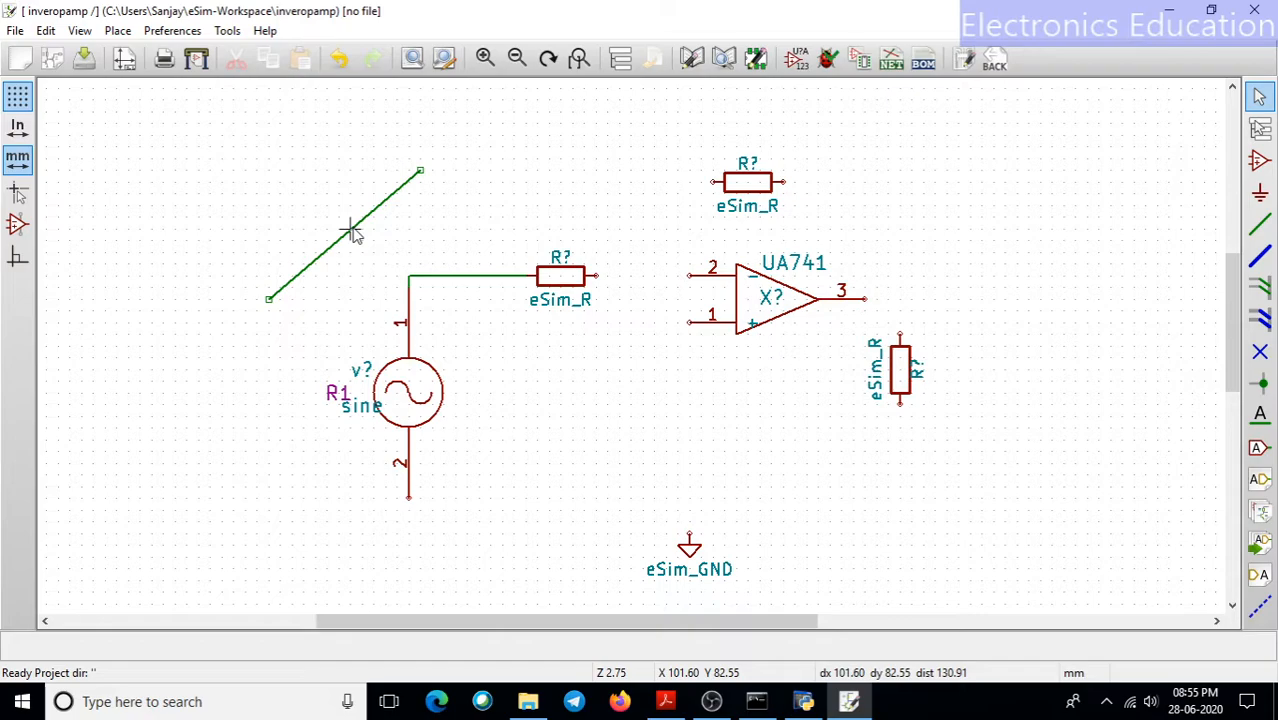
{"action": "left_click_drag", "start_coordinate": [208, 170], "coordinate": [431, 276]}
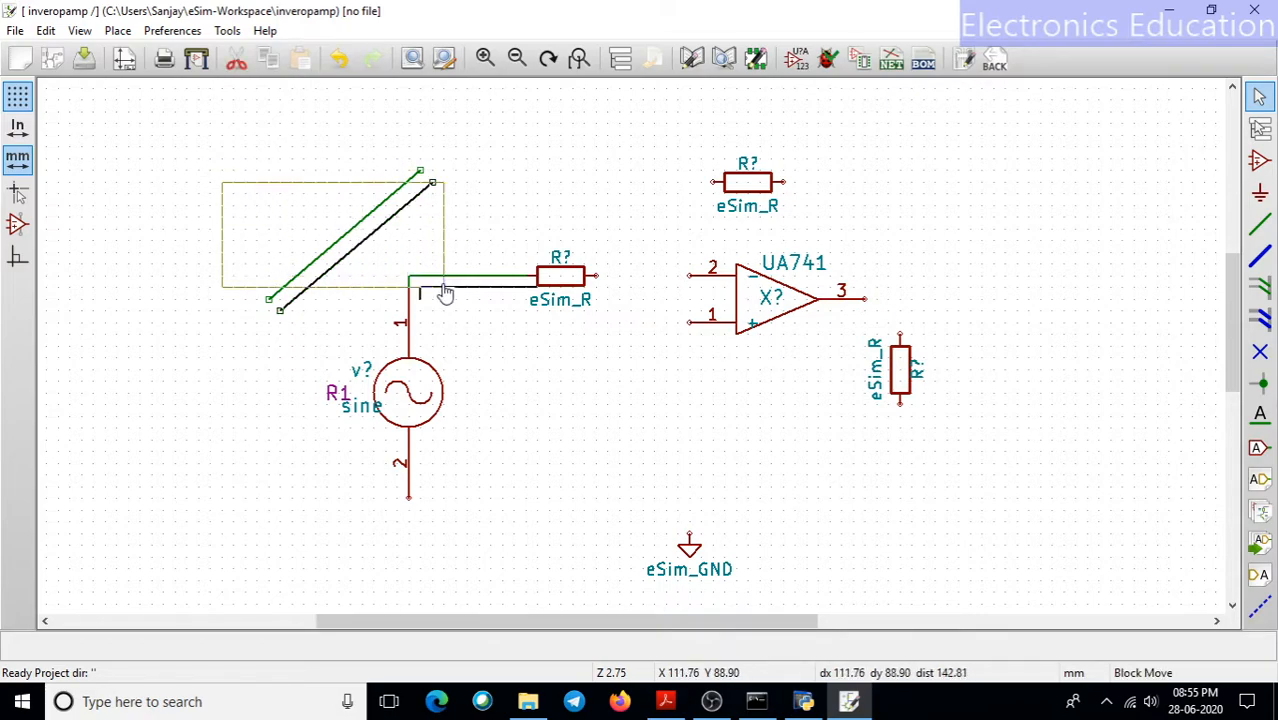
{"action": "key", "text": "Escape"}
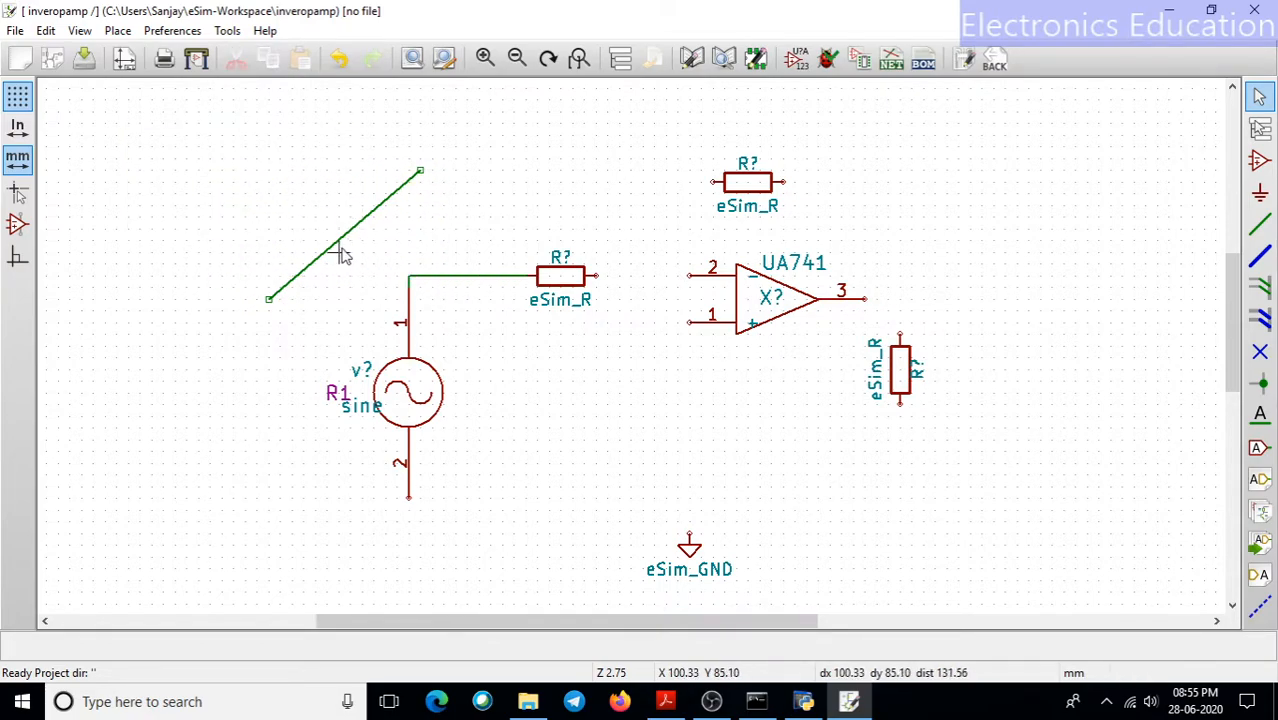
{"action": "right_click", "coordinate": [340, 242]}
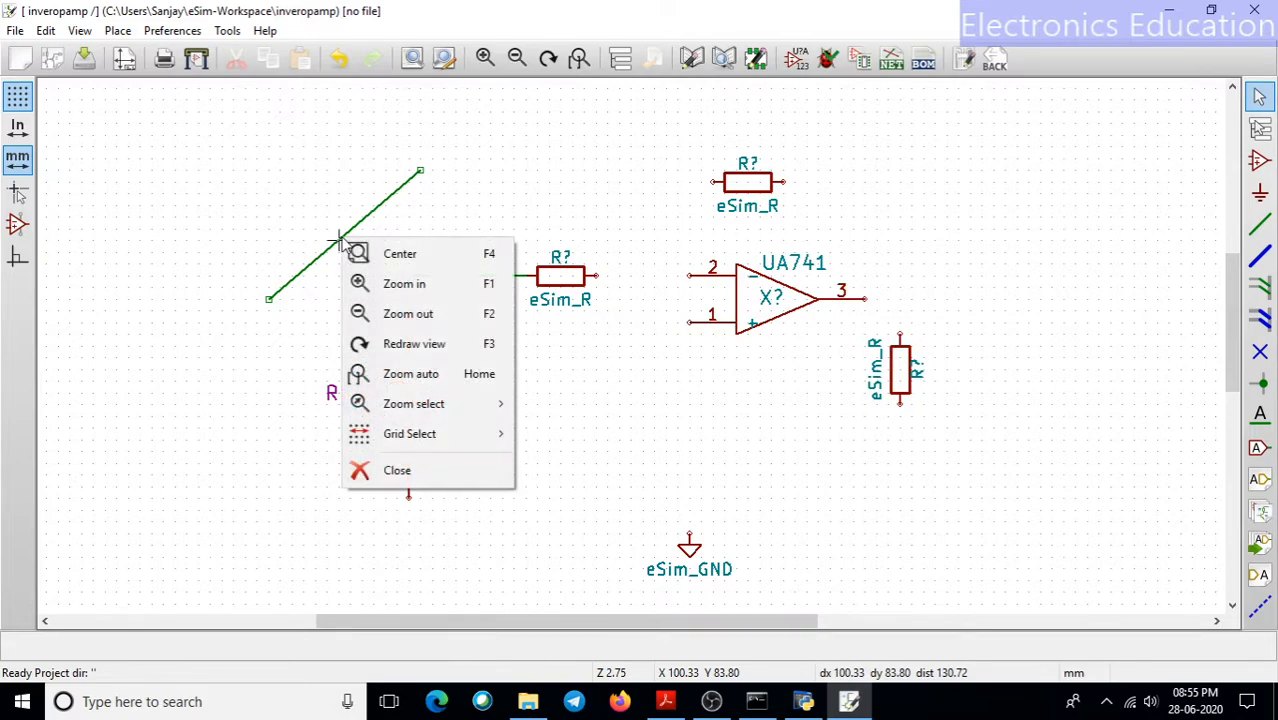
{"action": "key", "text": "Escape"}
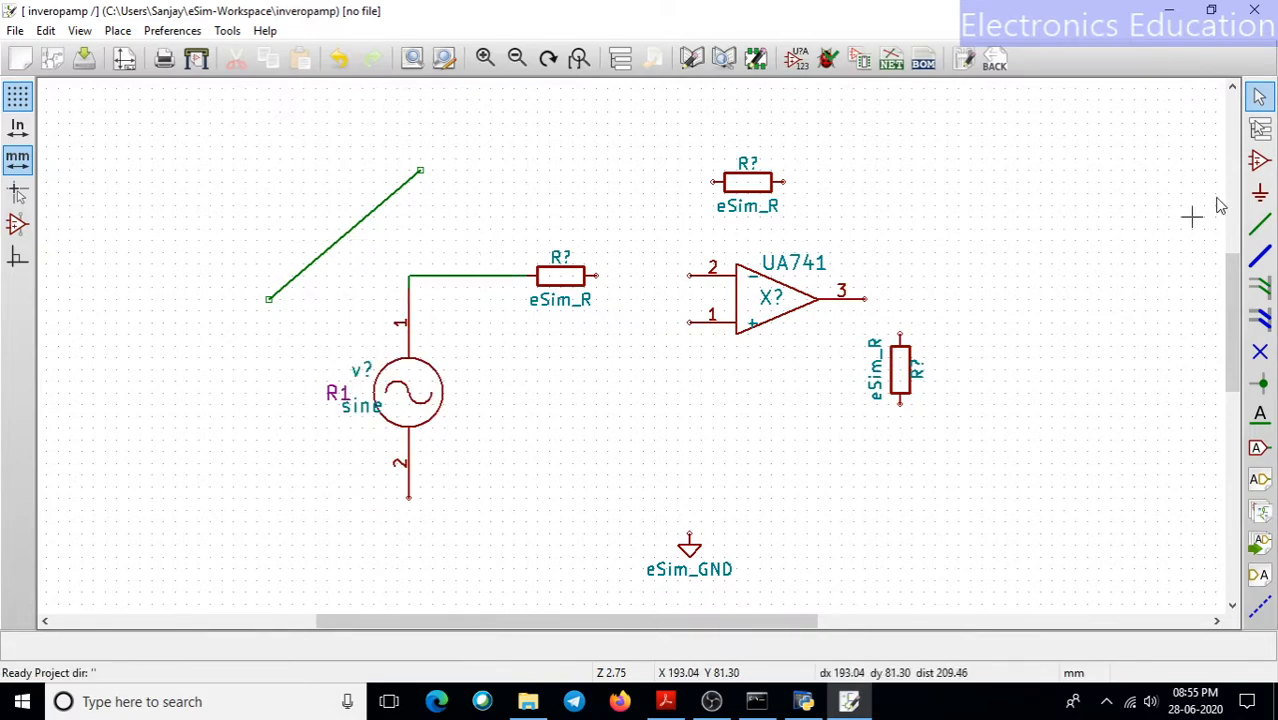
{"action": "left_click", "coordinate": [1259, 96]}
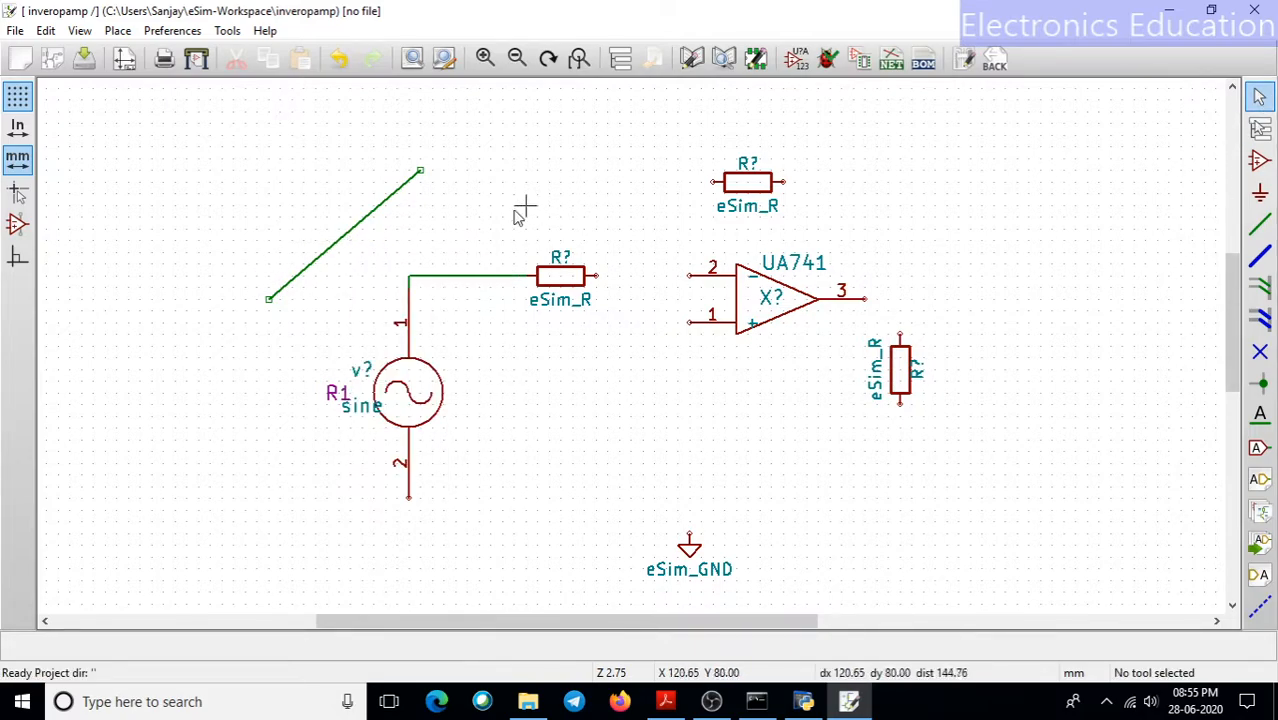
{"action": "right_click", "coordinate": [350, 230]}
{"action": "key", "text": "Escape"}
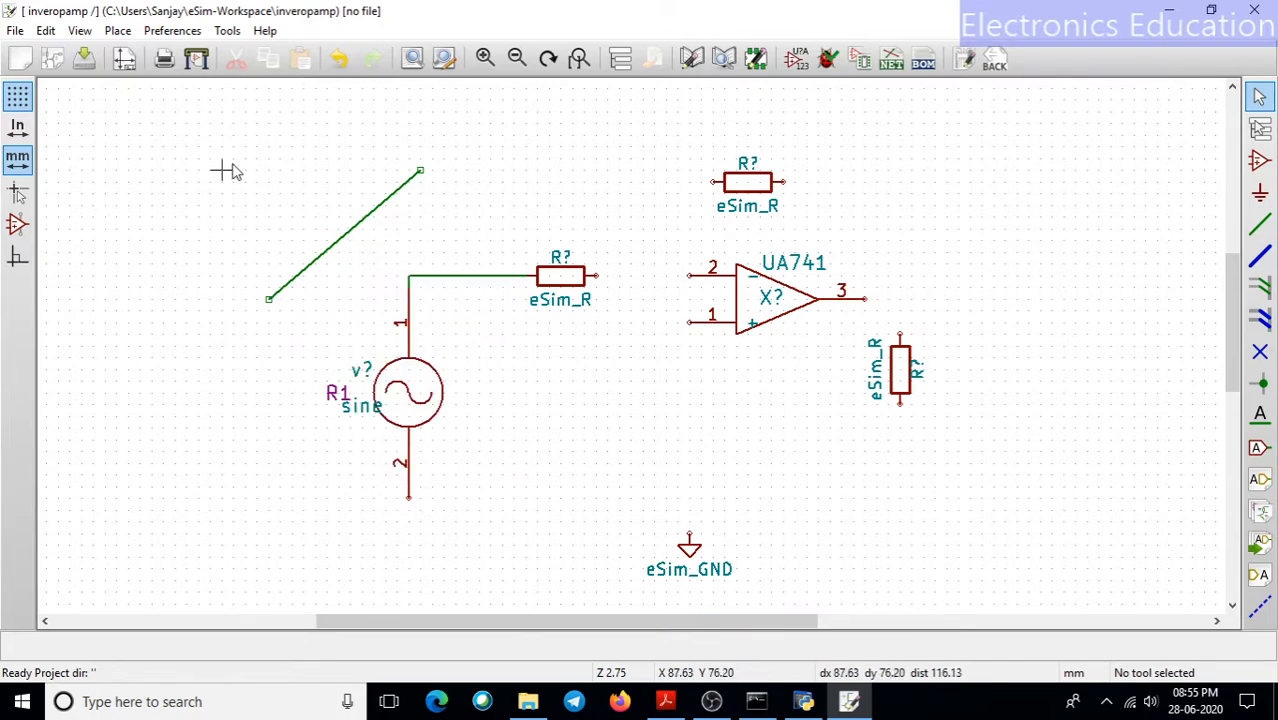
Step: Block-select the loose diagonal wire above the sine source and delete it
{"action": "left_click_drag", "start_coordinate": [210, 136], "coordinate": [433, 254]}
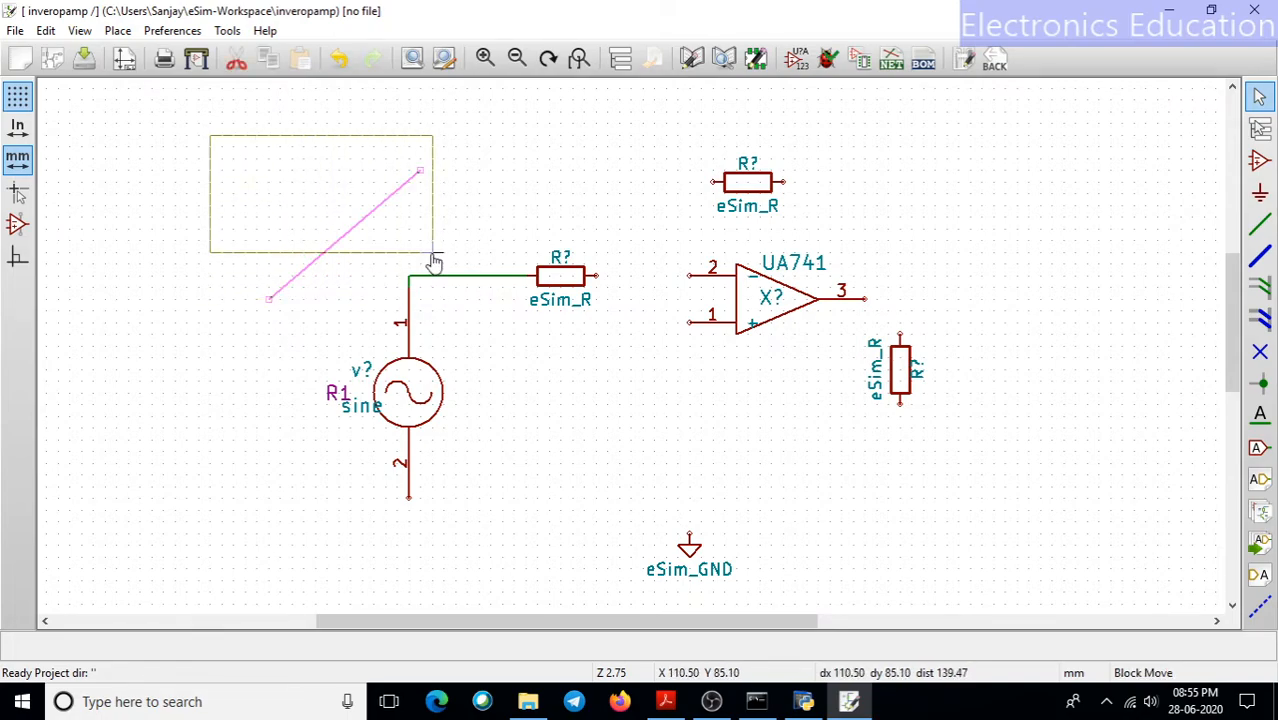
{"action": "right_click", "coordinate": [433, 261]}
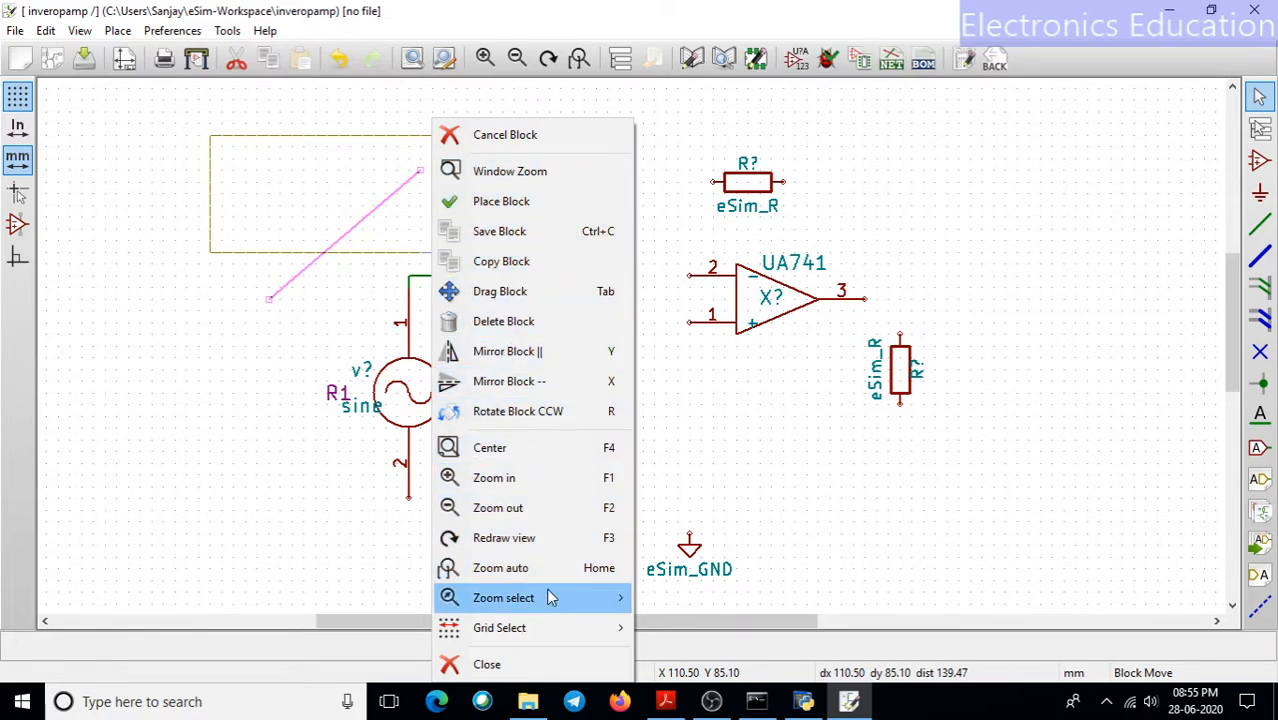
{"action": "left_click", "coordinate": [530, 330]}
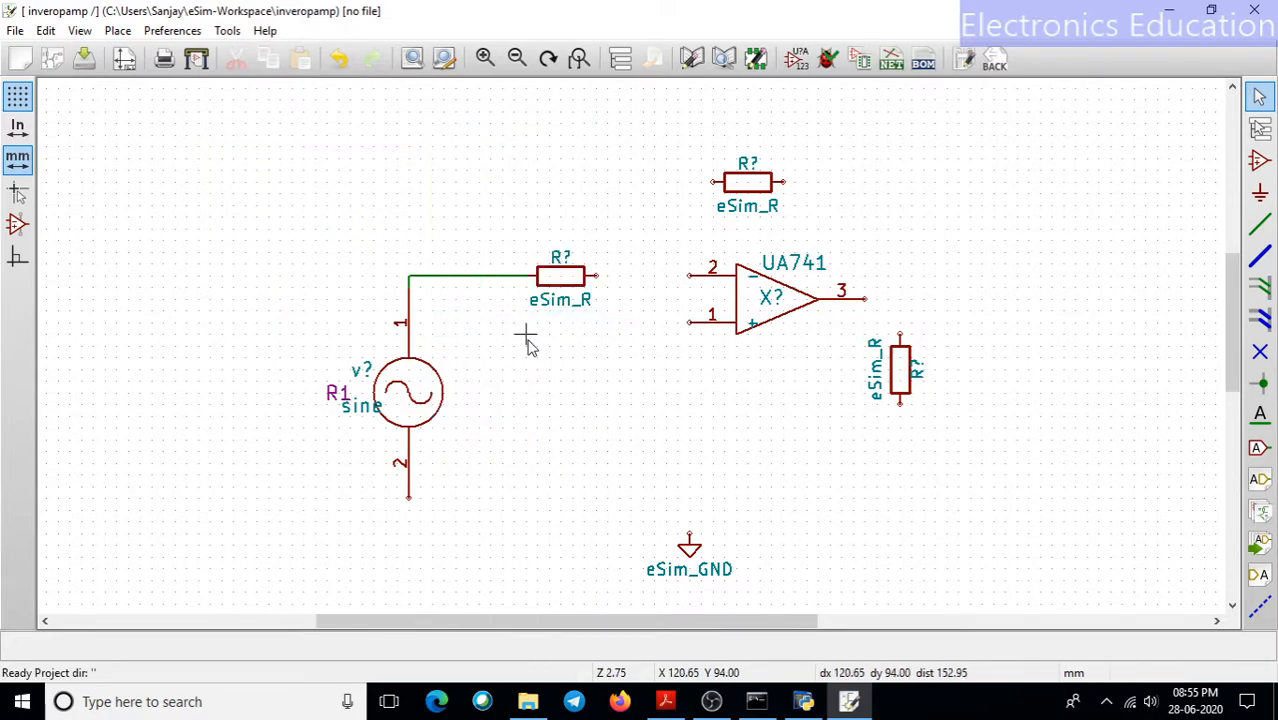
Step: Wire the input resistor's right end to op-amp pin 2, and the feedback resistor's left end down to that wire
{"action": "left_click", "coordinate": [1259, 226]}
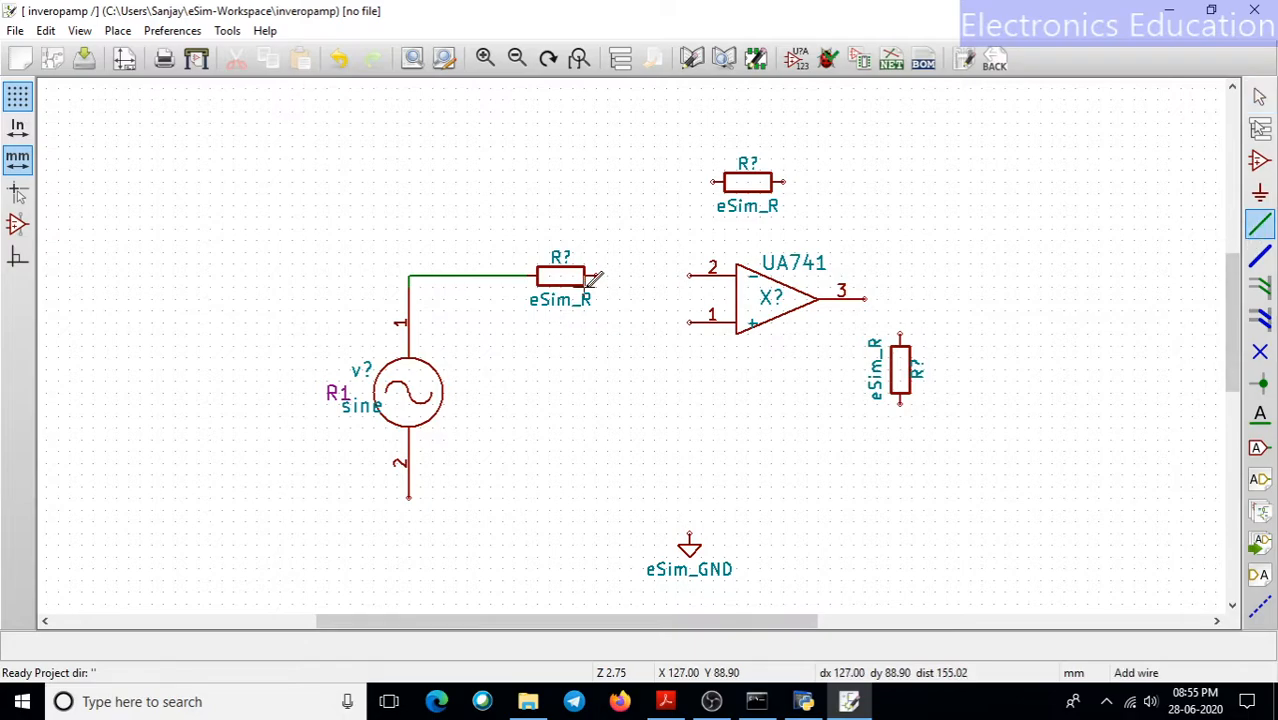
{"action": "left_click", "coordinate": [597, 275]}
{"action": "left_click", "coordinate": [688, 275]}
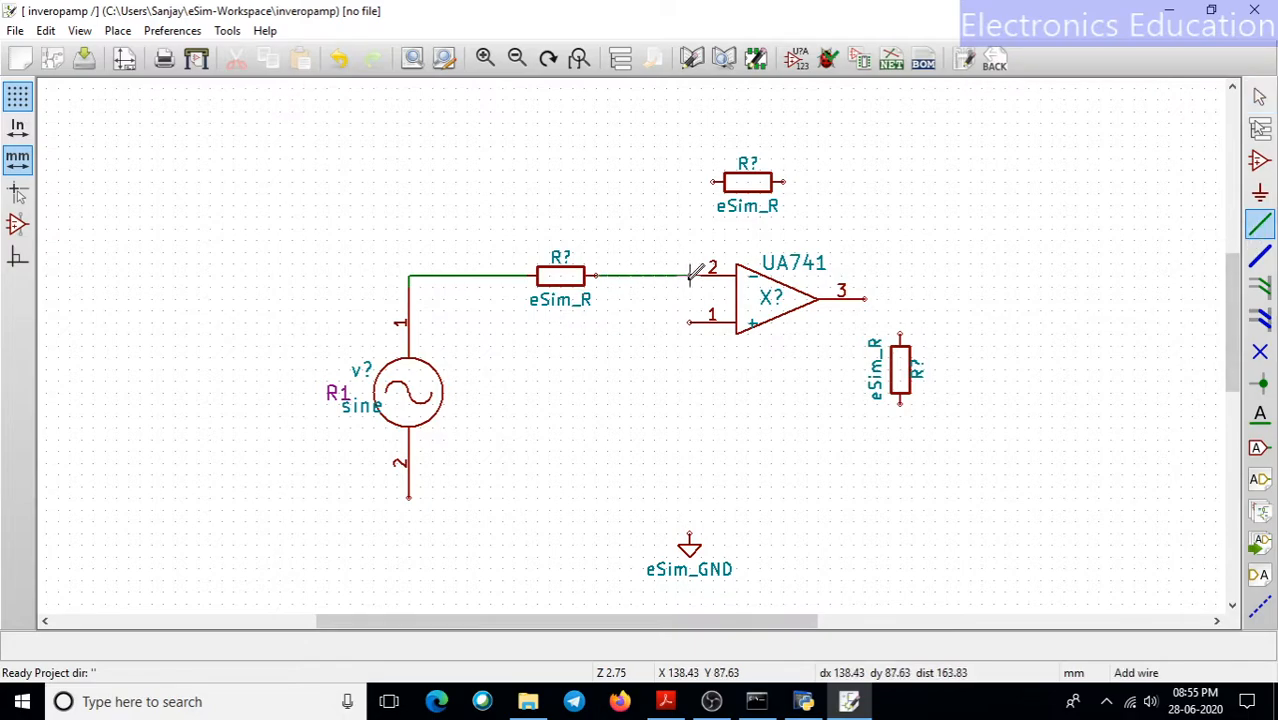
{"action": "left_click", "coordinate": [714, 181]}
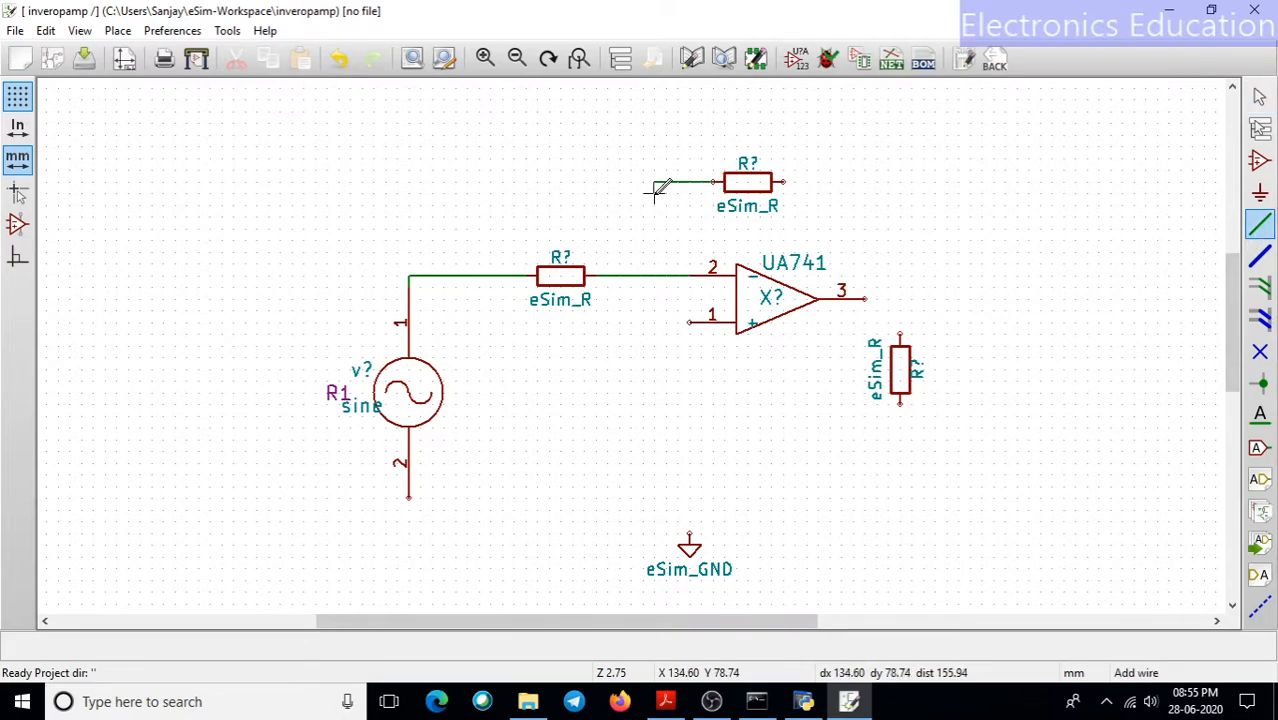
{"action": "left_click", "coordinate": [654, 275]}
Step: Wire the feedback resistor's right end to op-amp pin 3, extending the output wire rightward, and connect the load resistor's upper end to it
{"action": "left_click", "coordinate": [784, 182]}
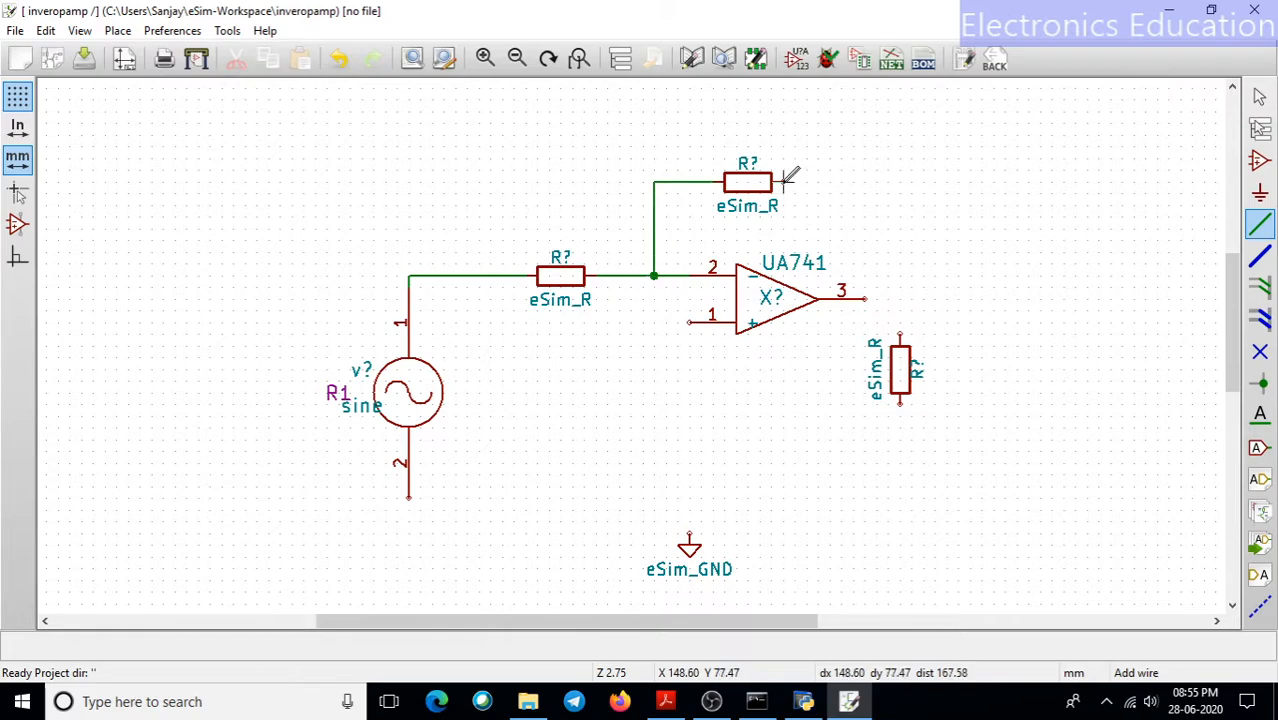
{"action": "left_click", "coordinate": [888, 182]}
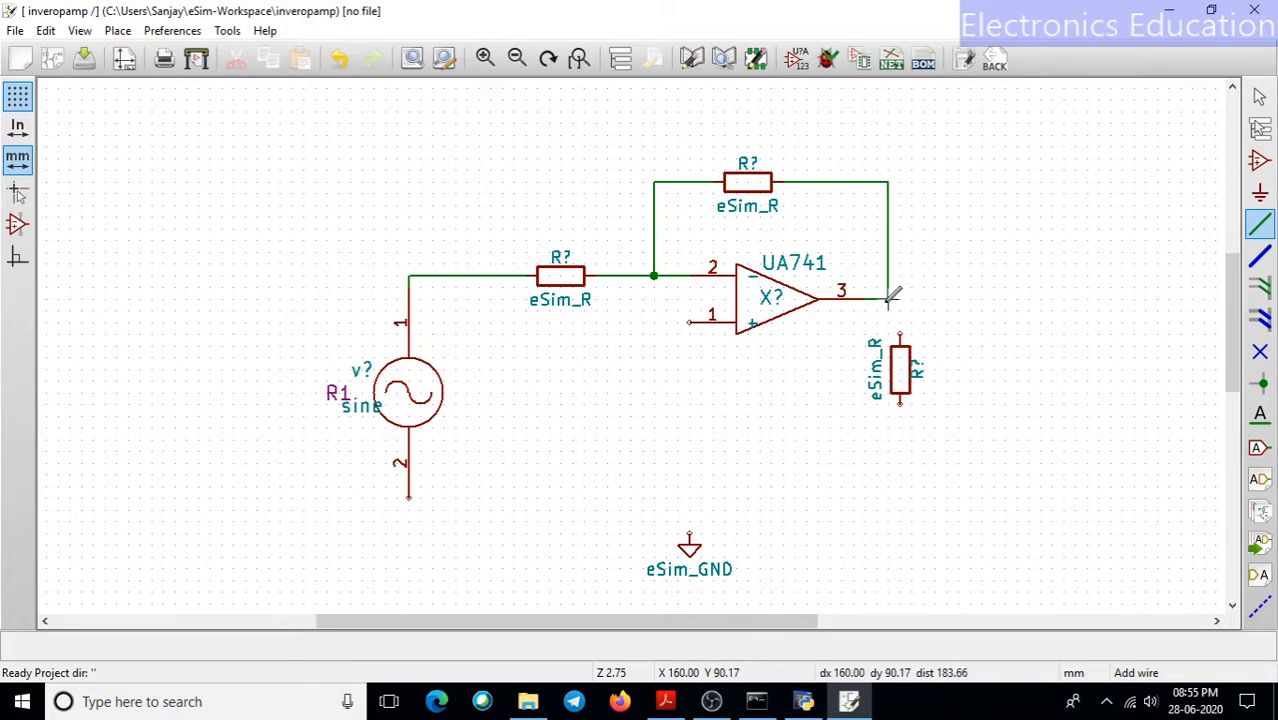
{"action": "double_click", "coordinate": [970, 298]}
{"action": "left_click", "coordinate": [900, 331]}
{"action": "left_click", "coordinate": [900, 298]}
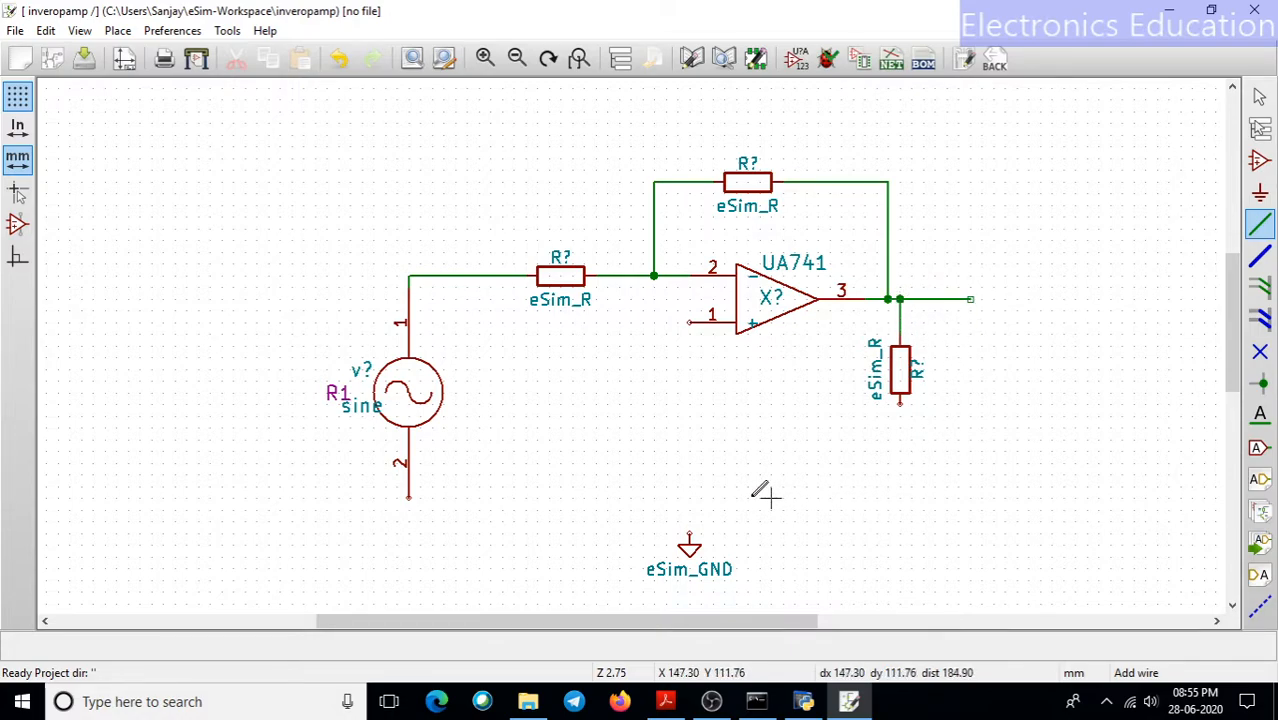
Step: Join the sine source's pin 2, the load resistor's lower end, op-amp pin 1 and the eSim_GND symbol with a common ground wire
{"action": "left_click", "coordinate": [409, 497]}
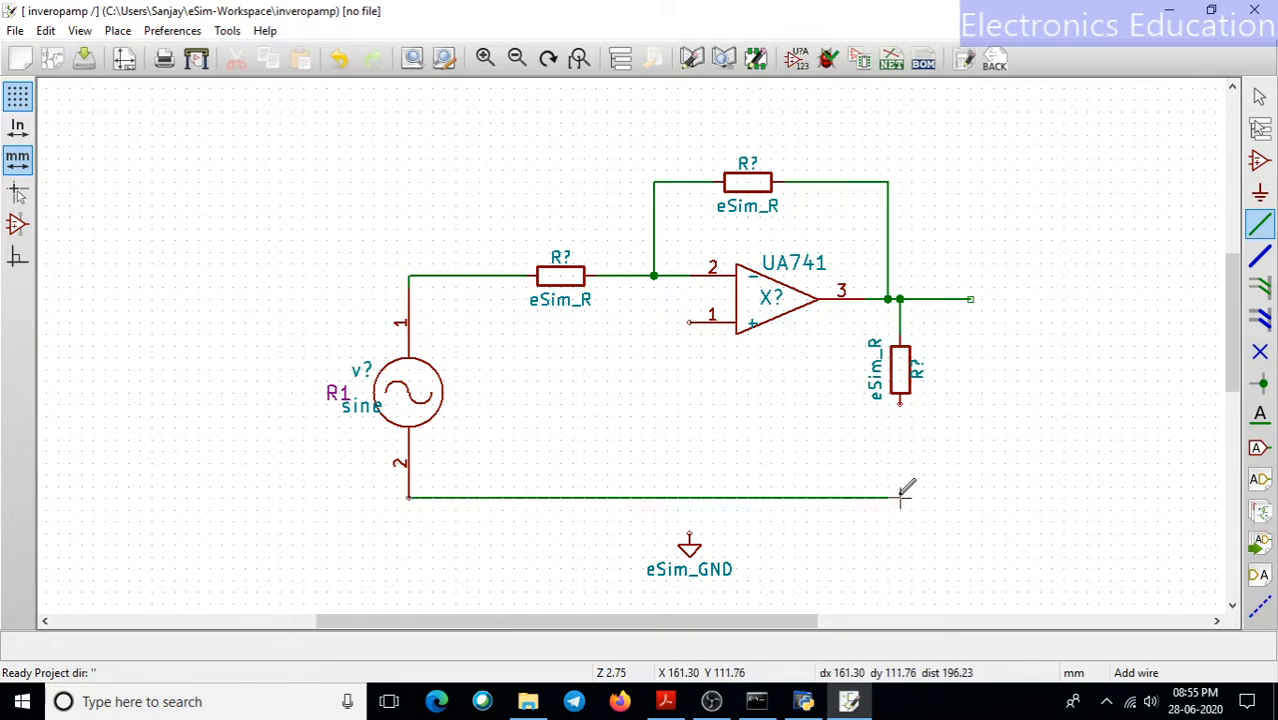
{"action": "left_click", "coordinate": [900, 398]}
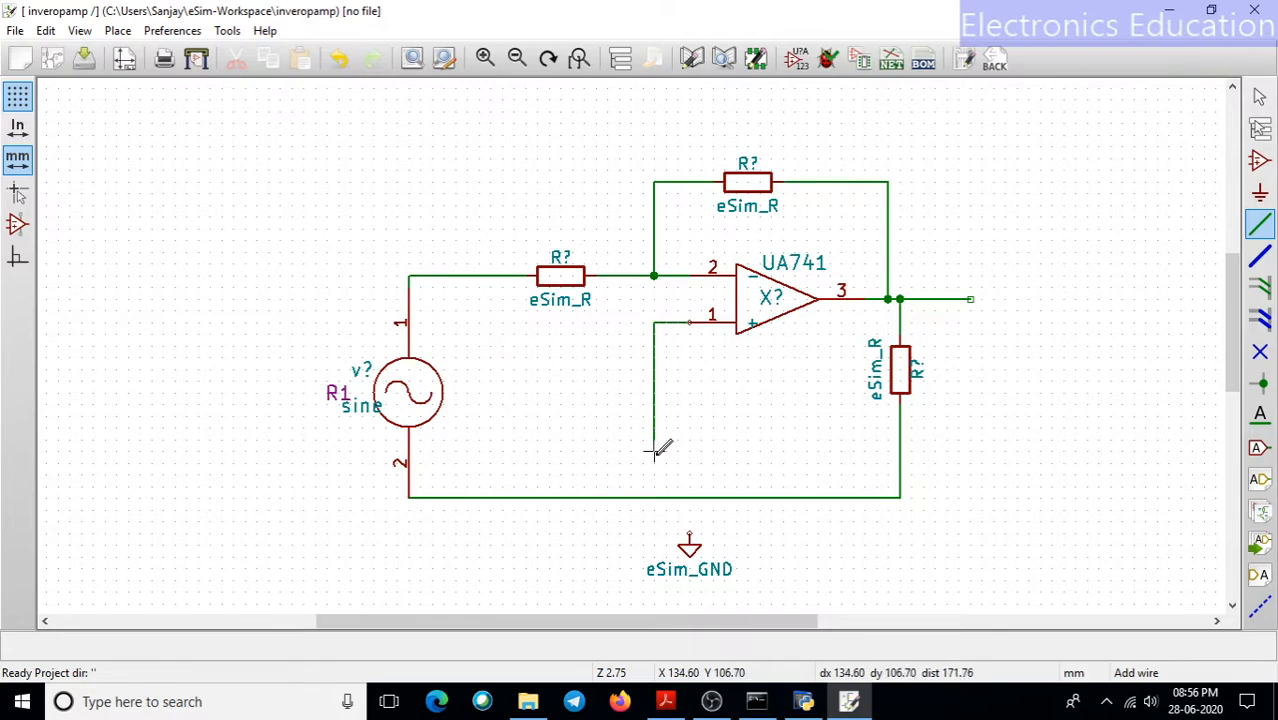
{"action": "left_click", "coordinate": [654, 497]}
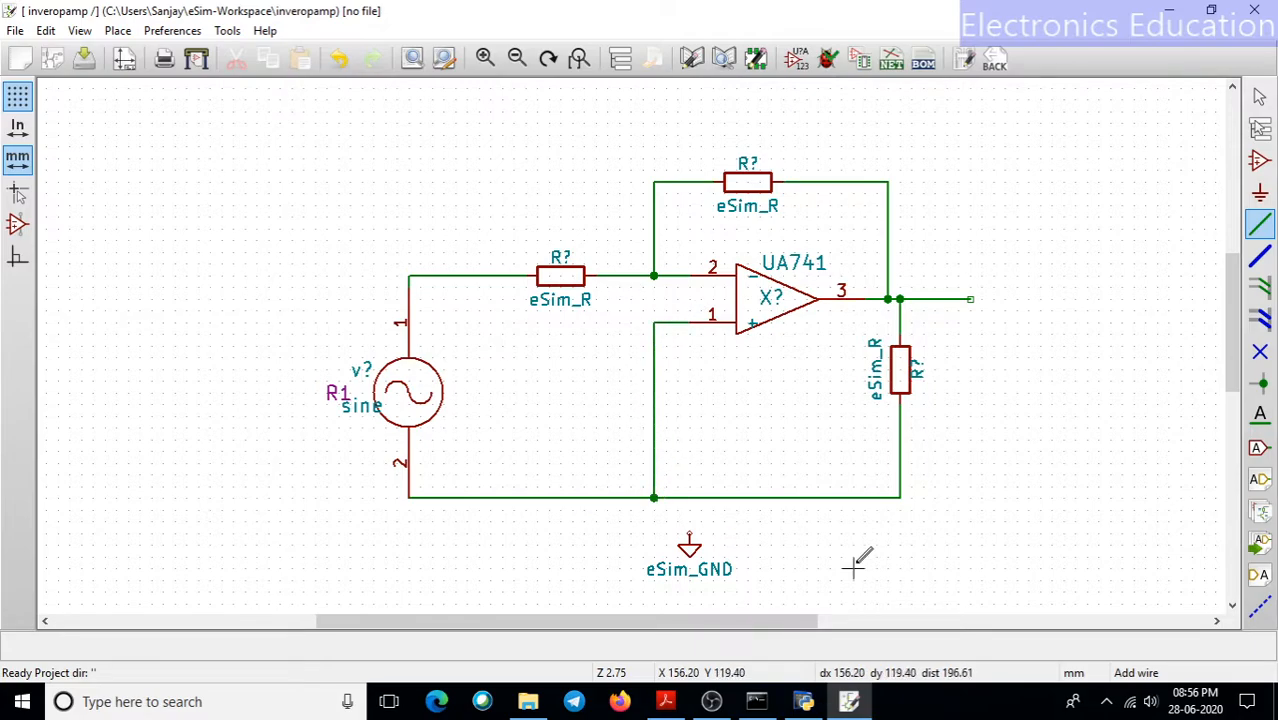
{"action": "left_click", "coordinate": [689, 533]}
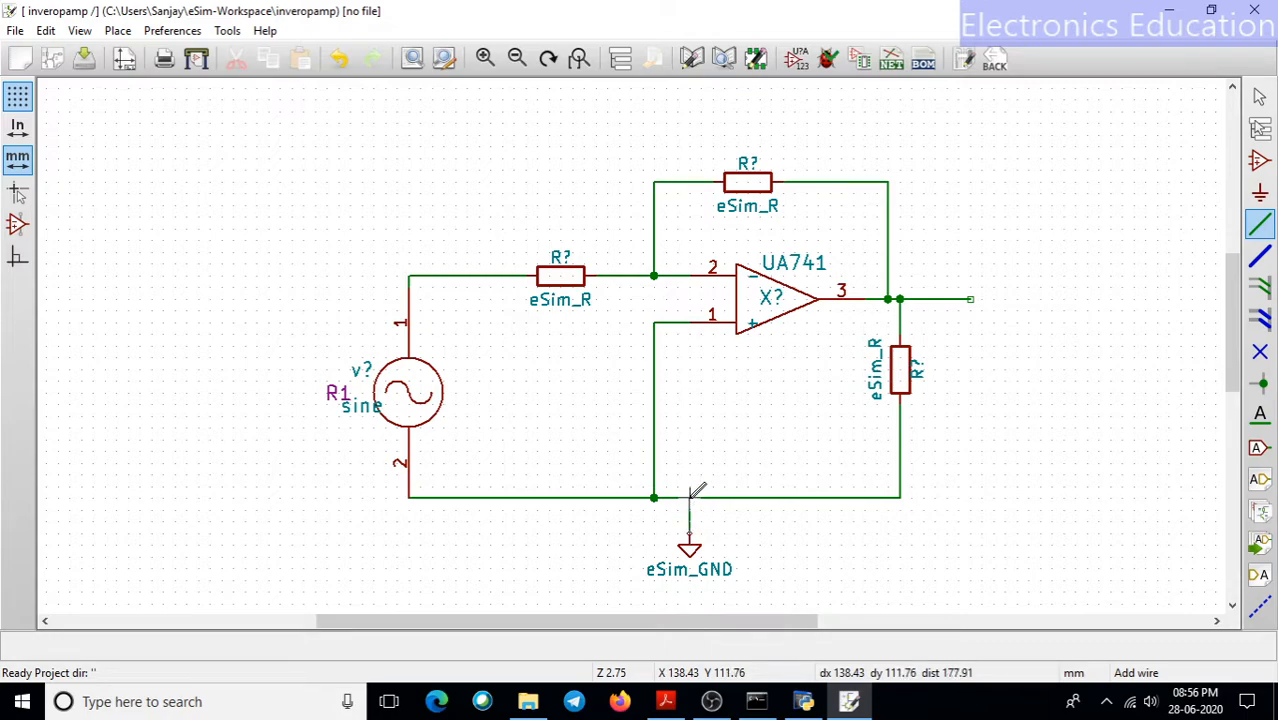
{"action": "left_click", "coordinate": [689, 497]}
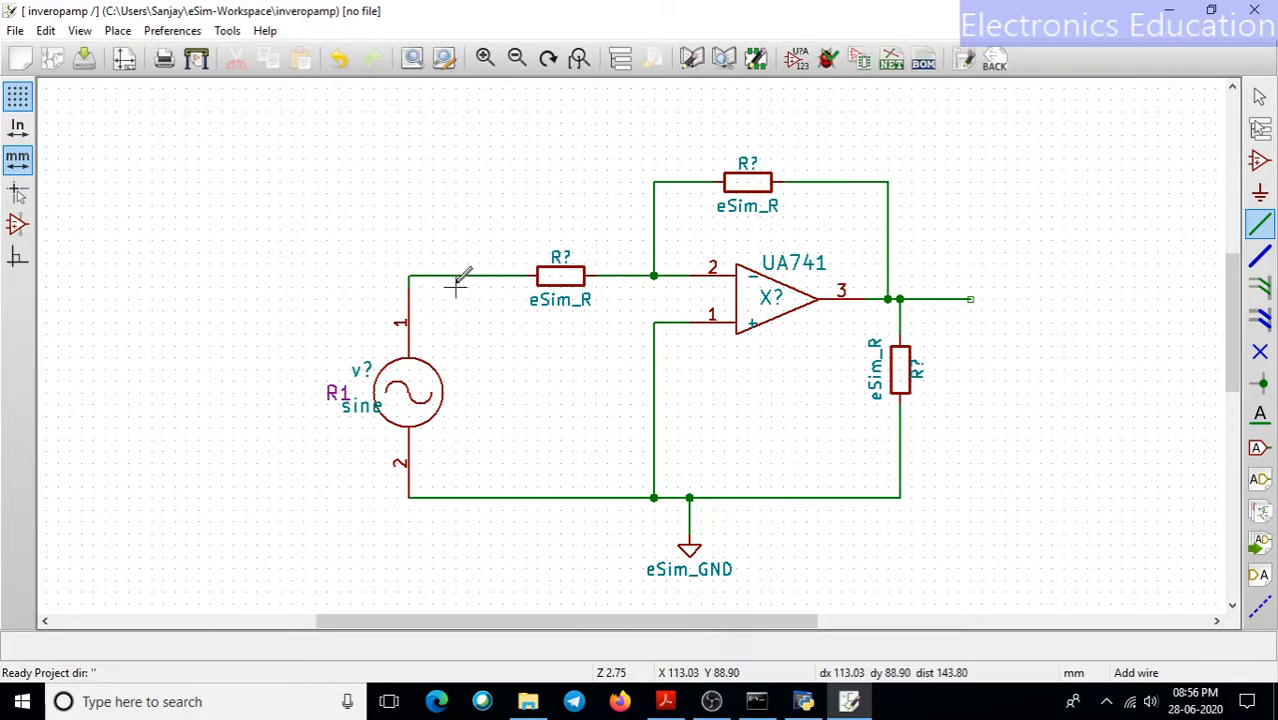
Step: Filter the components for plot and place plot_v1 from eSim_Plot just above the output wire's free end
{"action": "left_click", "coordinate": [1259, 163]}
{"action": "left_click", "coordinate": [970, 217]}
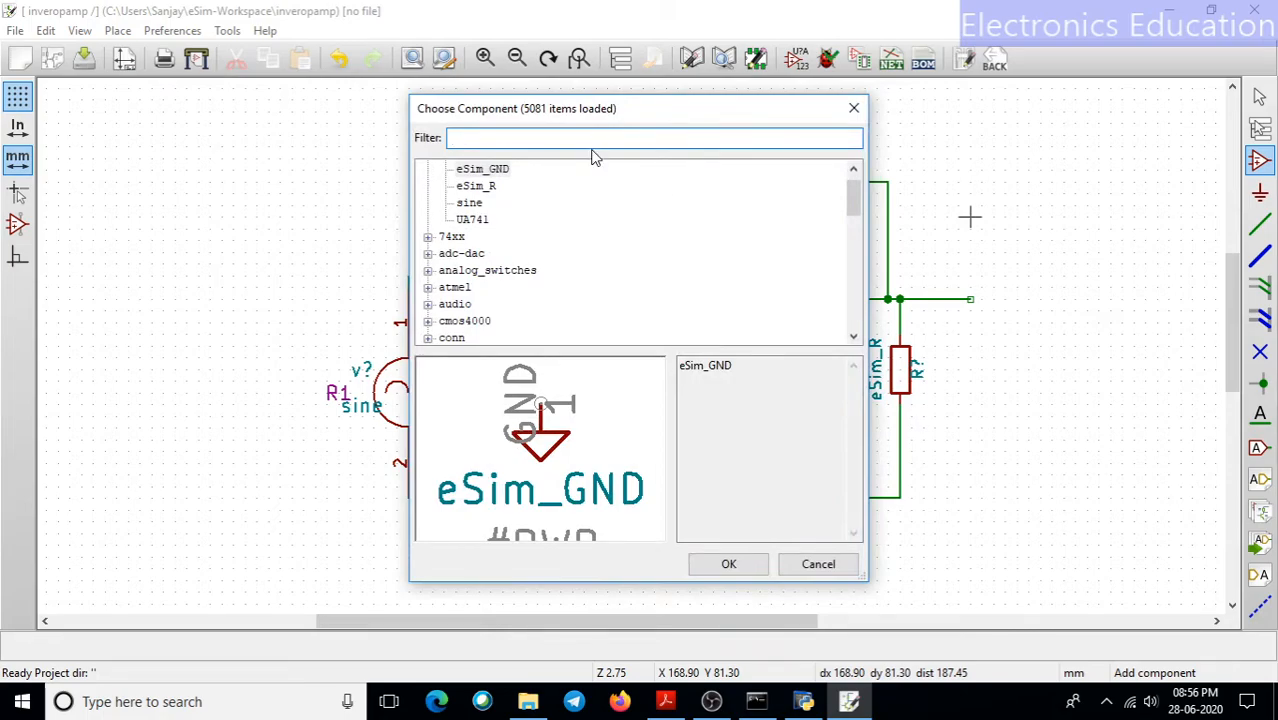
{"action": "type", "text": "plot"}
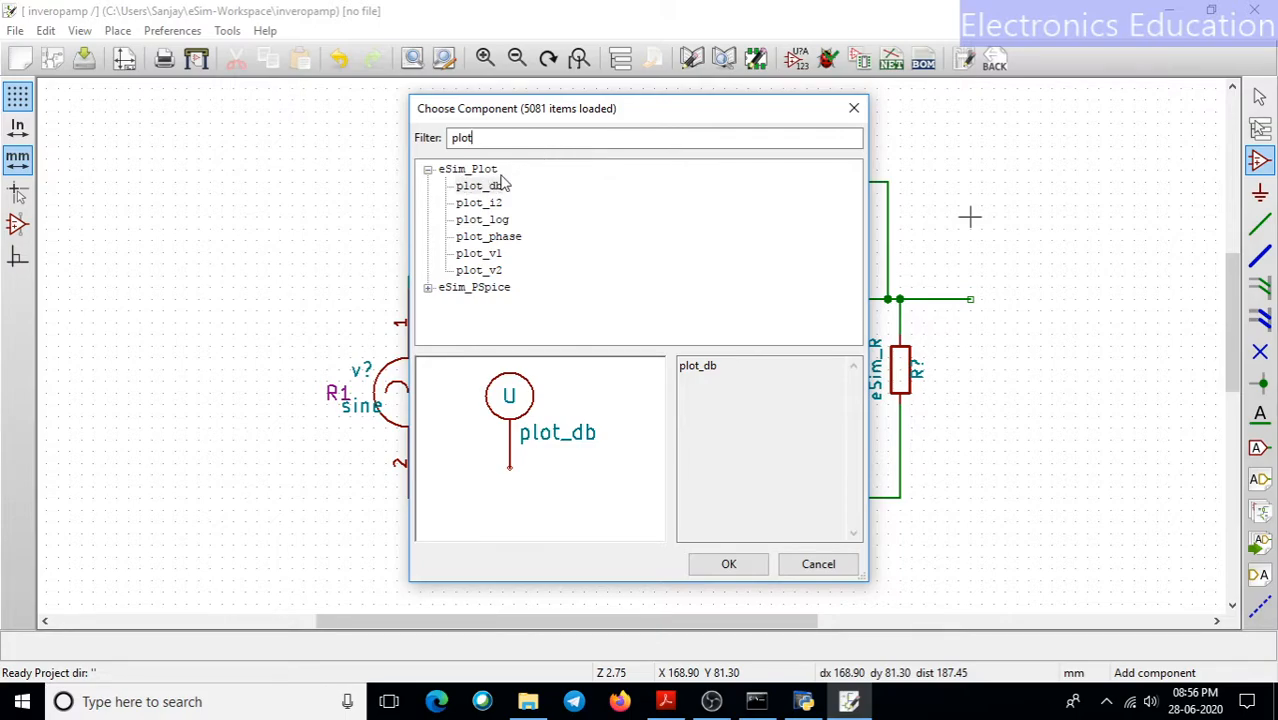
{"action": "left_click", "coordinate": [480, 254]}
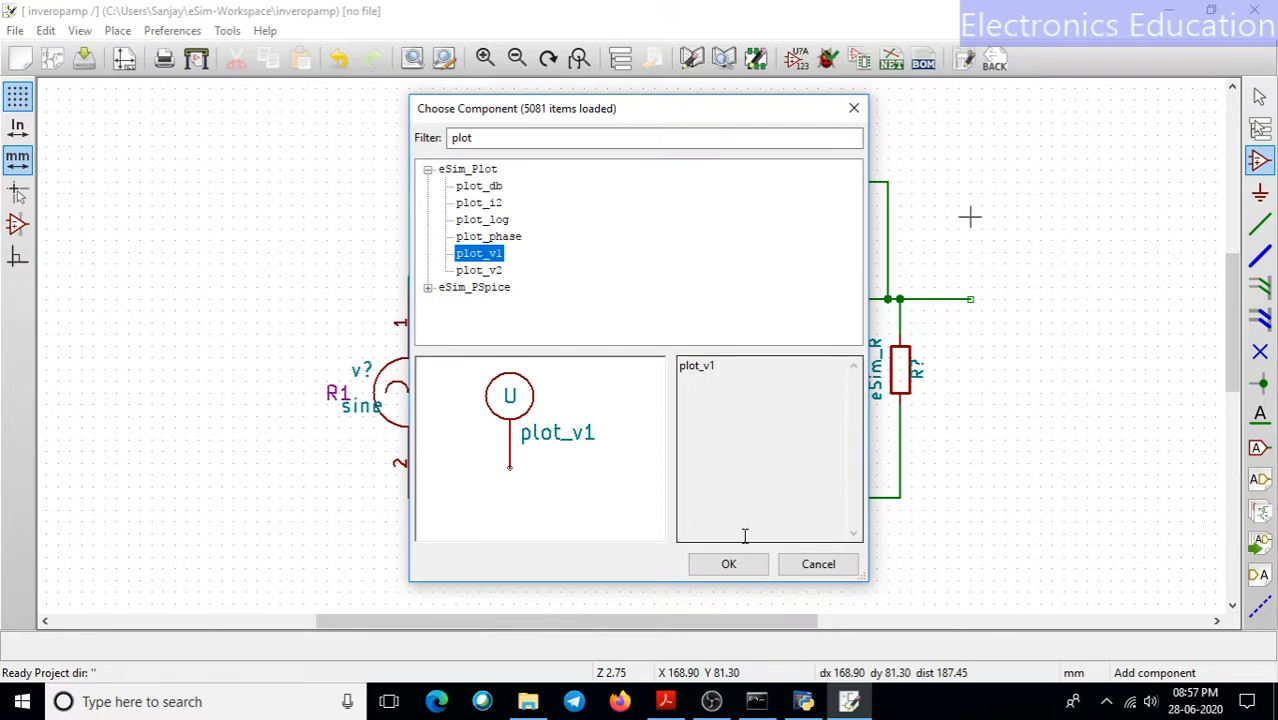
{"action": "left_click", "coordinate": [729, 564]}
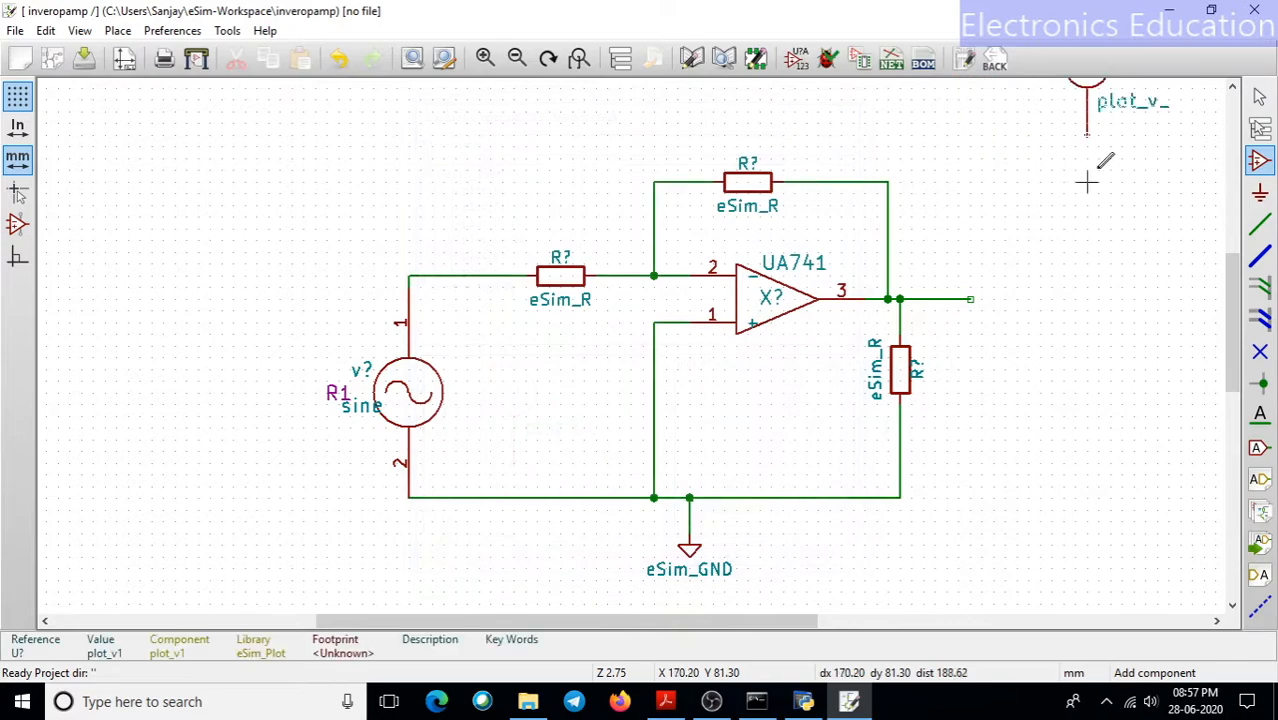
{"action": "left_click", "coordinate": [955, 298]}
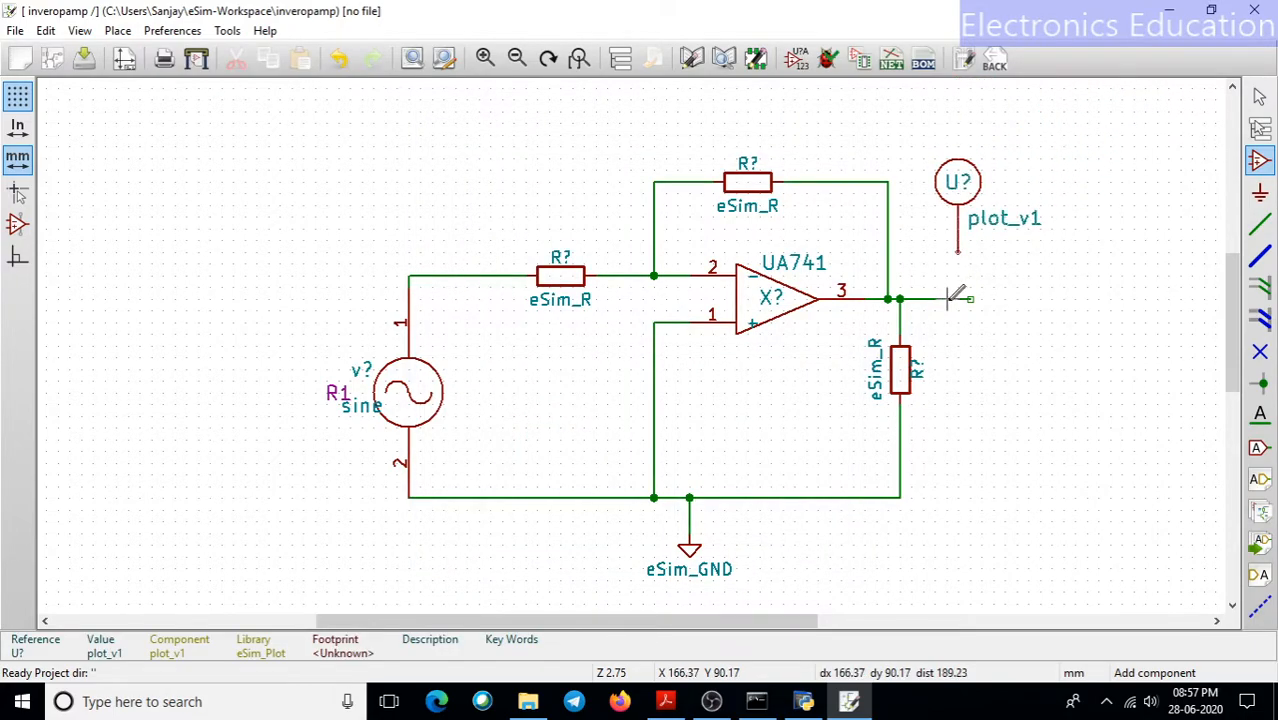
Step: Wire the plot_v1 pin straight down to the op-amp's output wire
{"action": "left_click", "coordinate": [1260, 225]}
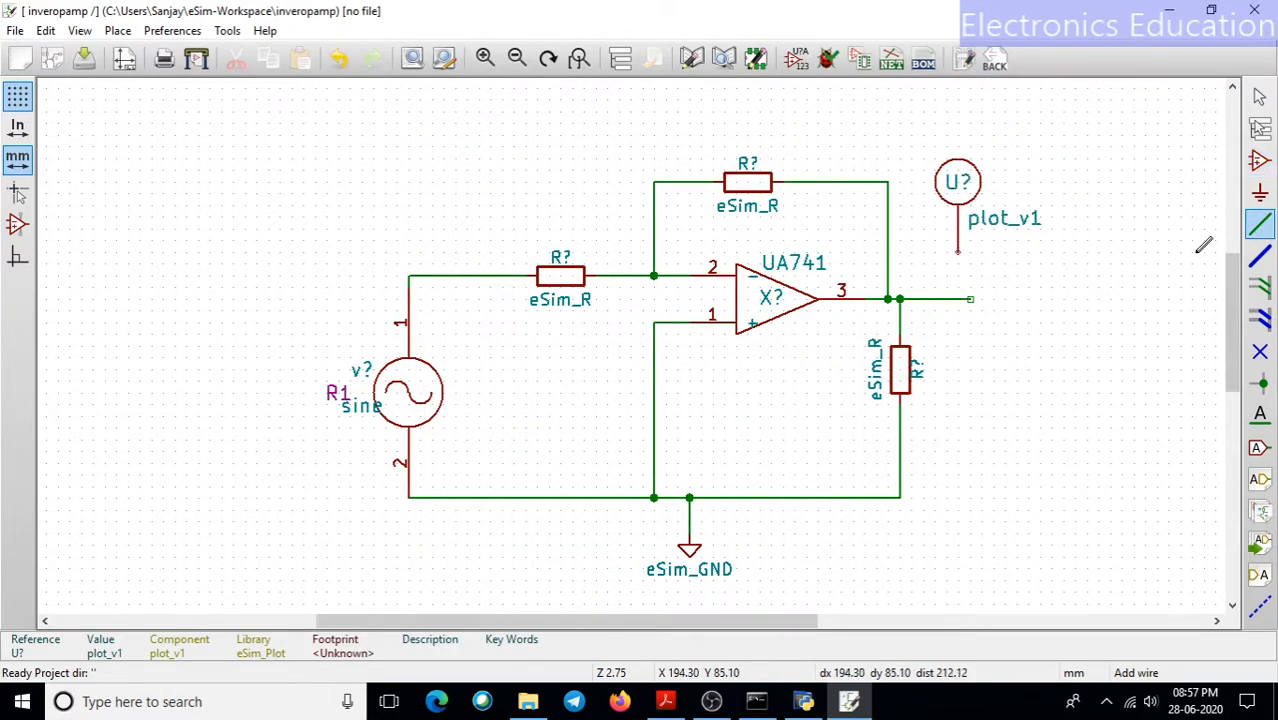
{"action": "left_click", "coordinate": [958, 255]}
{"action": "left_click", "coordinate": [958, 298]}
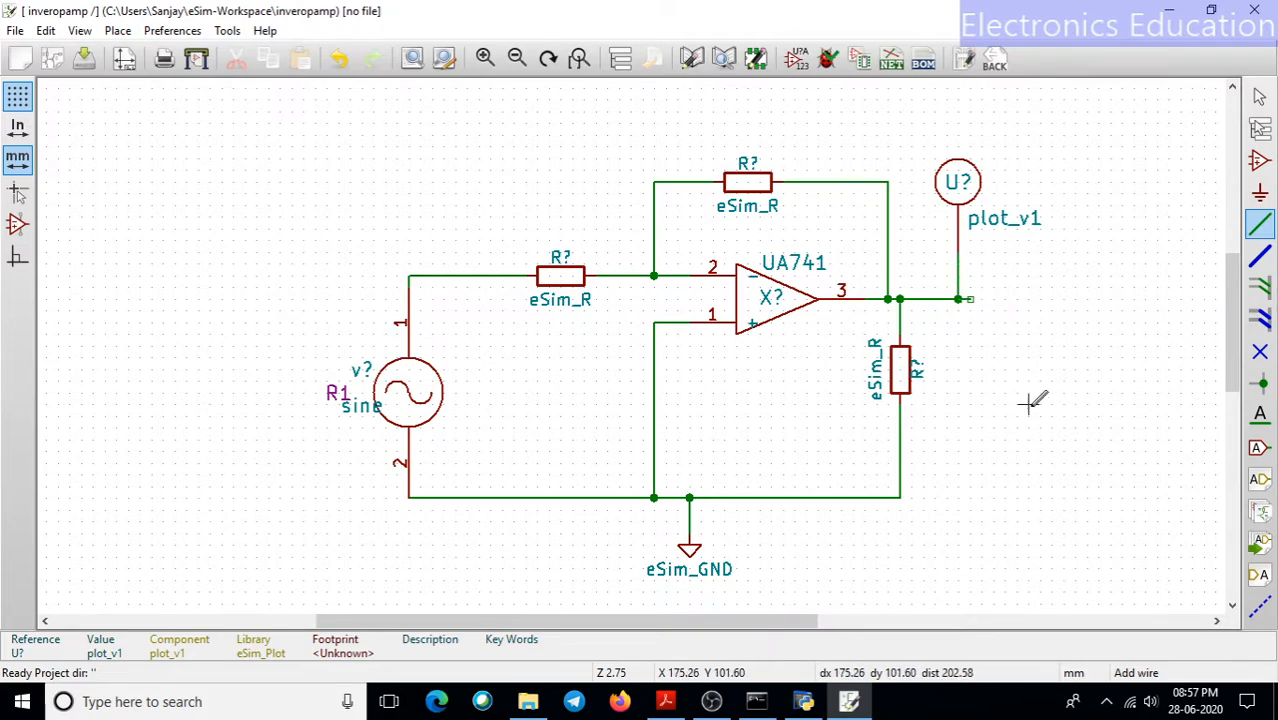
Step: Delete the output wire with its loose stub and redraw it from op-amp pin 3 to the lower end of plot_v1's wire
{"action": "scroll", "coordinate": [993, 318], "scroll_direction": "up", "scroll_amount": 5}
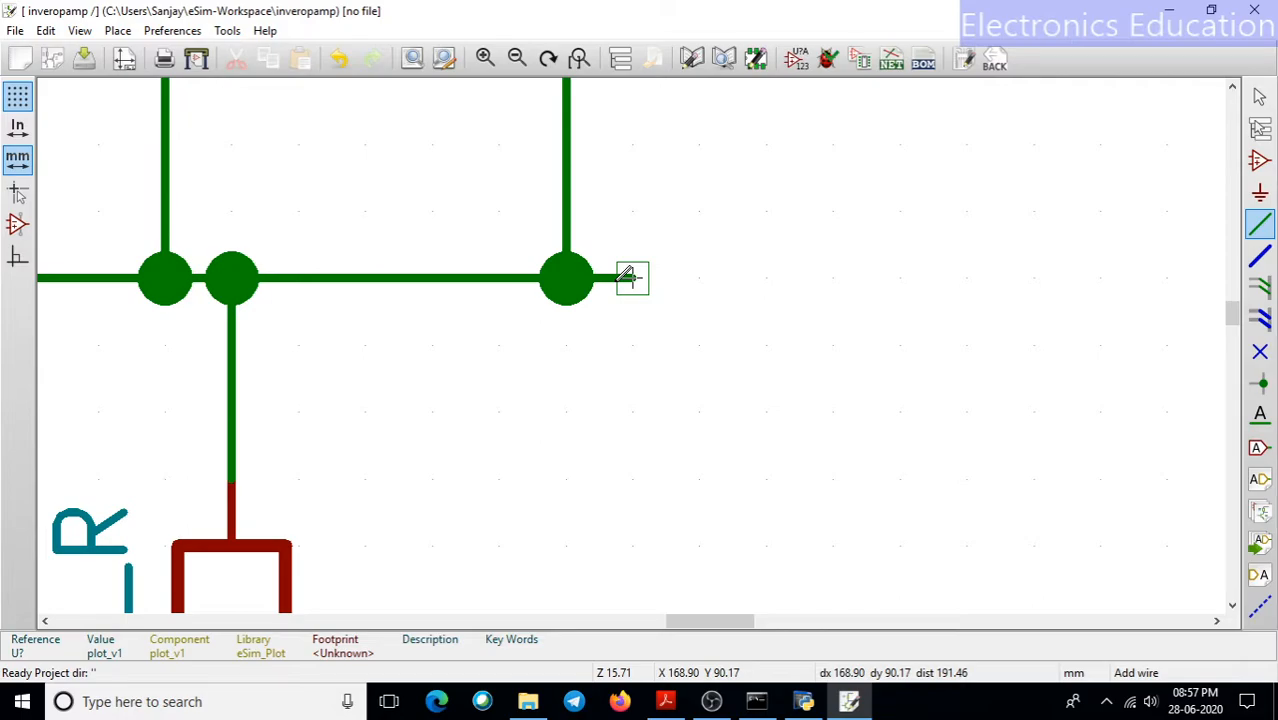
{"action": "key", "text": "Escape"}
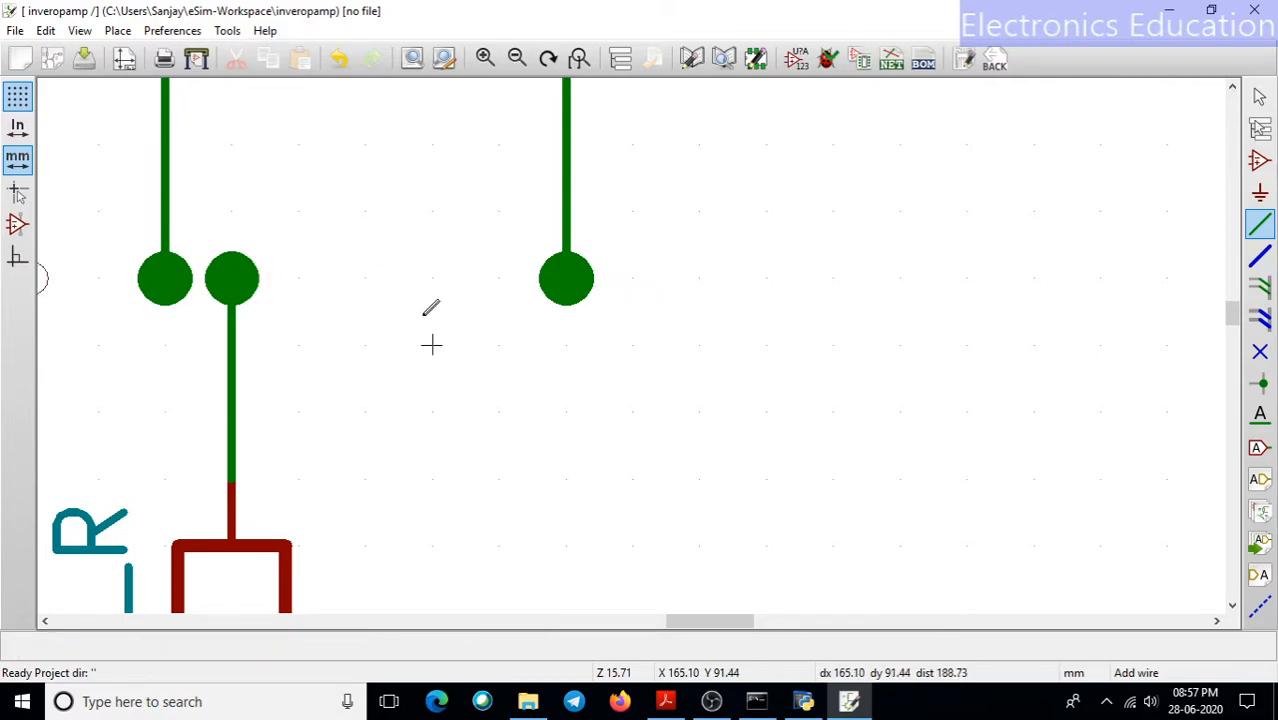
{"action": "scroll", "coordinate": [633, 337], "scroll_direction": "down", "scroll_amount": 3}
{"action": "left_click", "coordinate": [1259, 228]}
{"action": "left_click", "coordinate": [443, 315]}
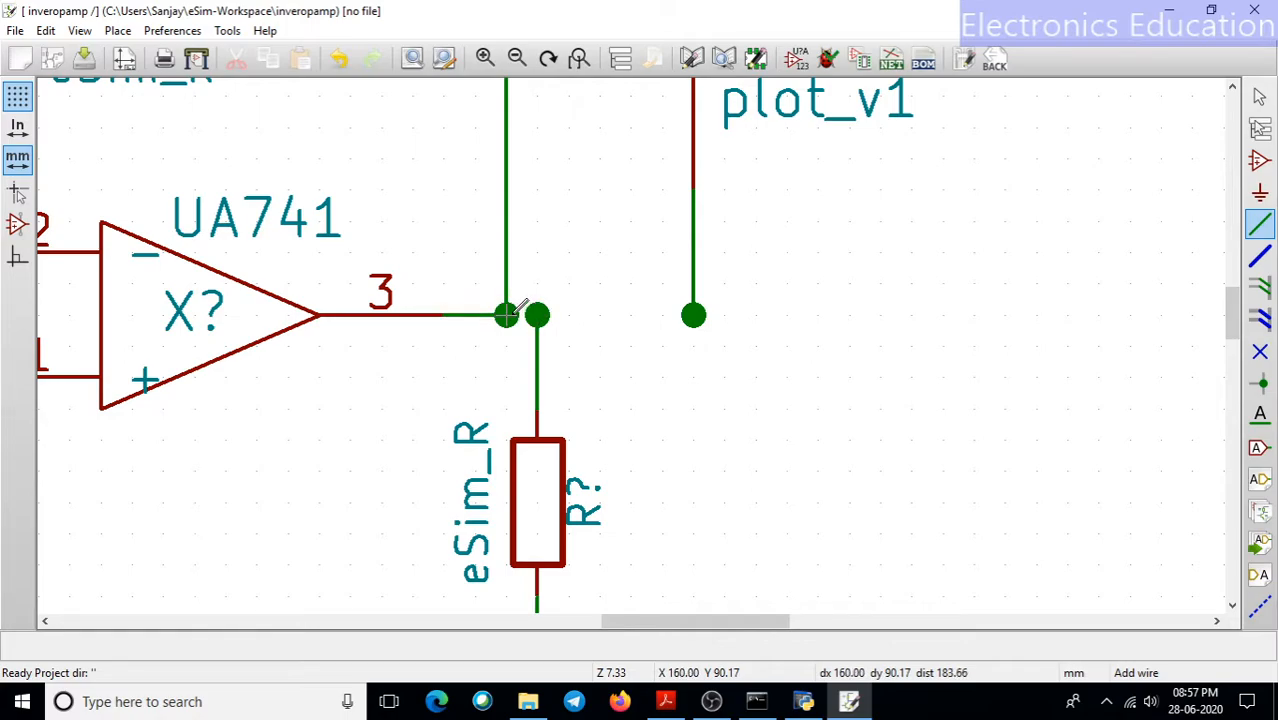
{"action": "left_click", "coordinate": [693, 315]}
Step: Delete the leftover junction dot at the corner where plot_v1's wire meets the output wire
{"action": "scroll", "coordinate": [664, 340], "scroll_direction": "down", "scroll_amount": 1}
{"action": "scroll", "coordinate": [632, 343], "scroll_direction": "up", "scroll_amount": 1}
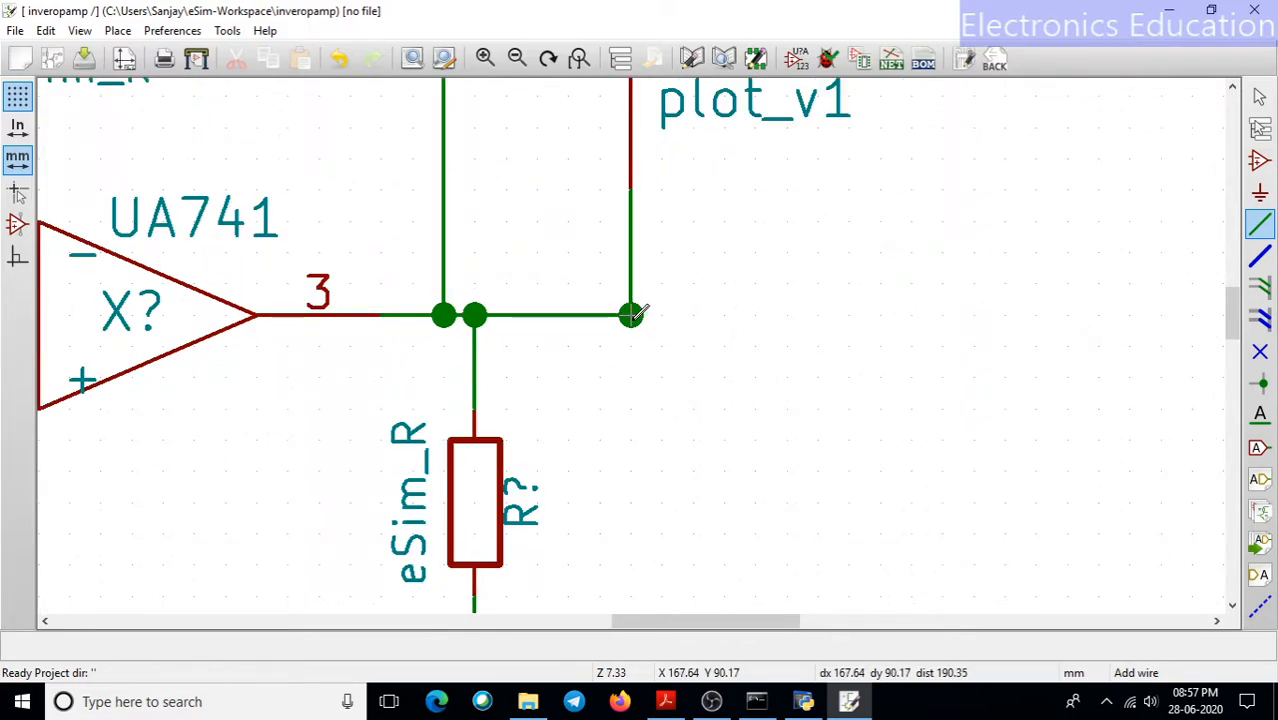
{"action": "key", "text": "Delete"}
{"action": "left_click", "coordinate": [708, 398]}
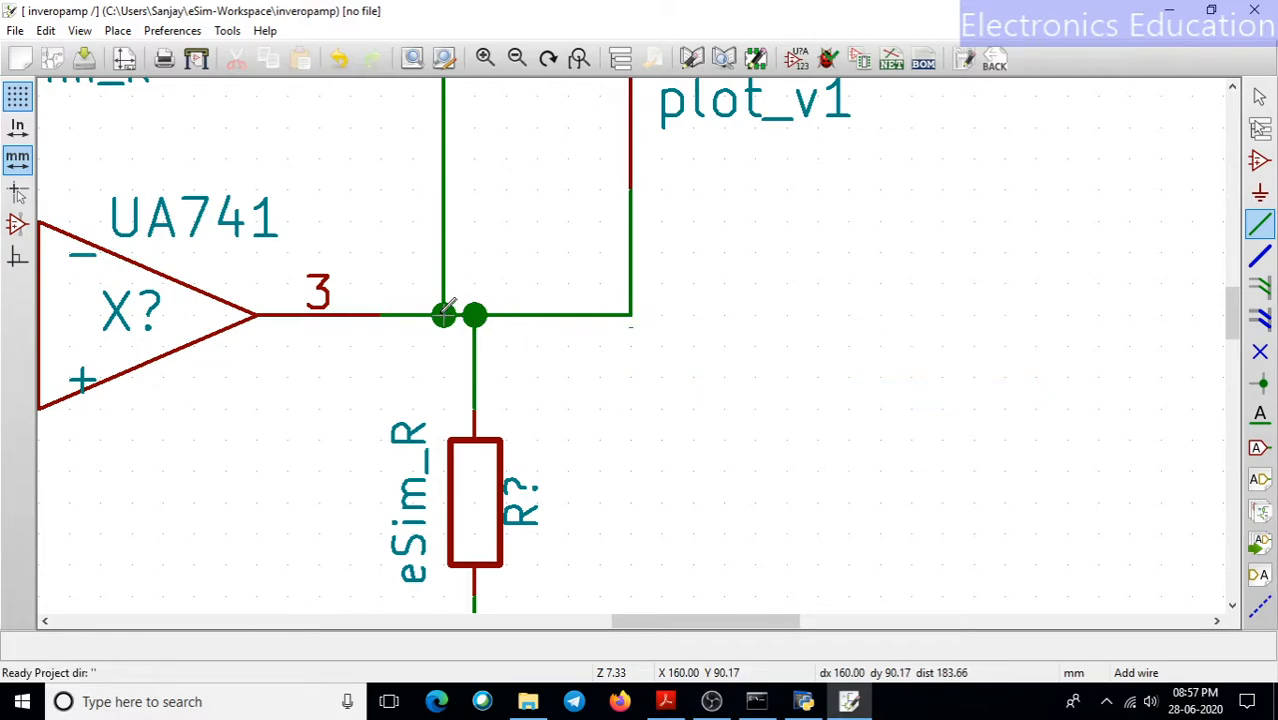
{"action": "key", "text": "F2"}
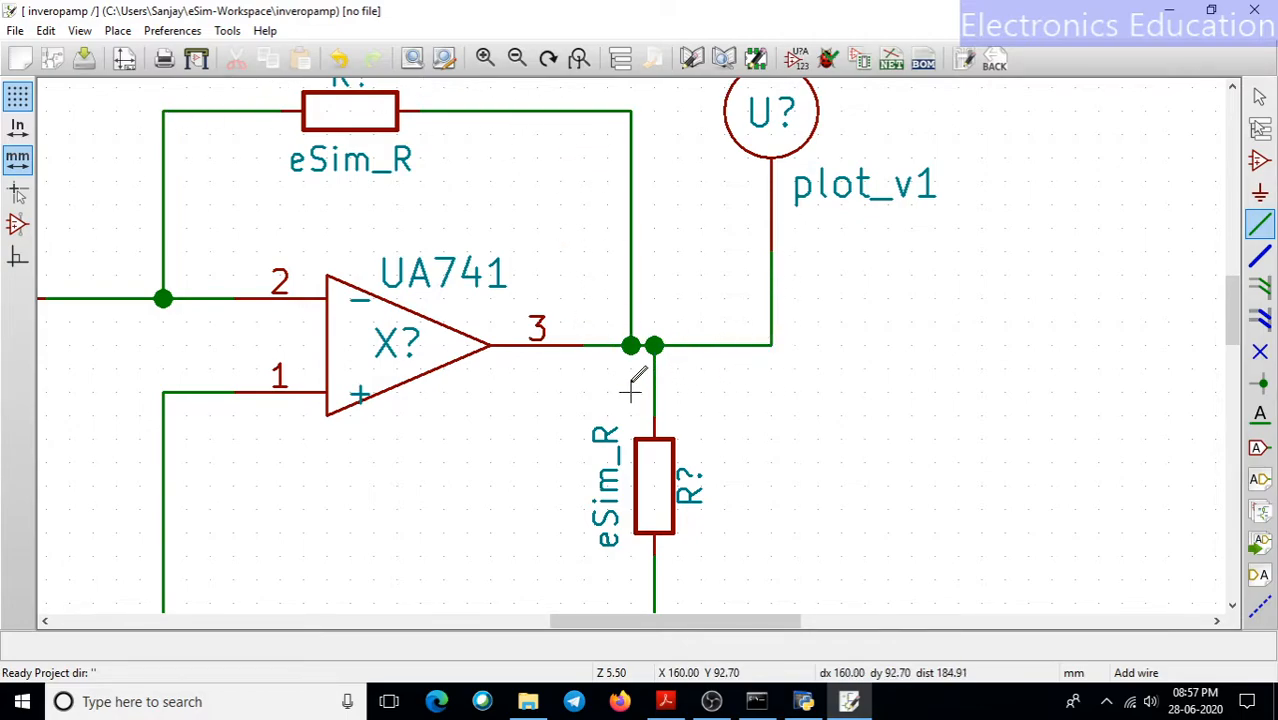
{"action": "scroll", "coordinate": [630, 390], "scroll_direction": "down", "scroll_amount": 2}
{"action": "scroll", "coordinate": [607, 359], "scroll_direction": "down", "scroll_amount": 1}
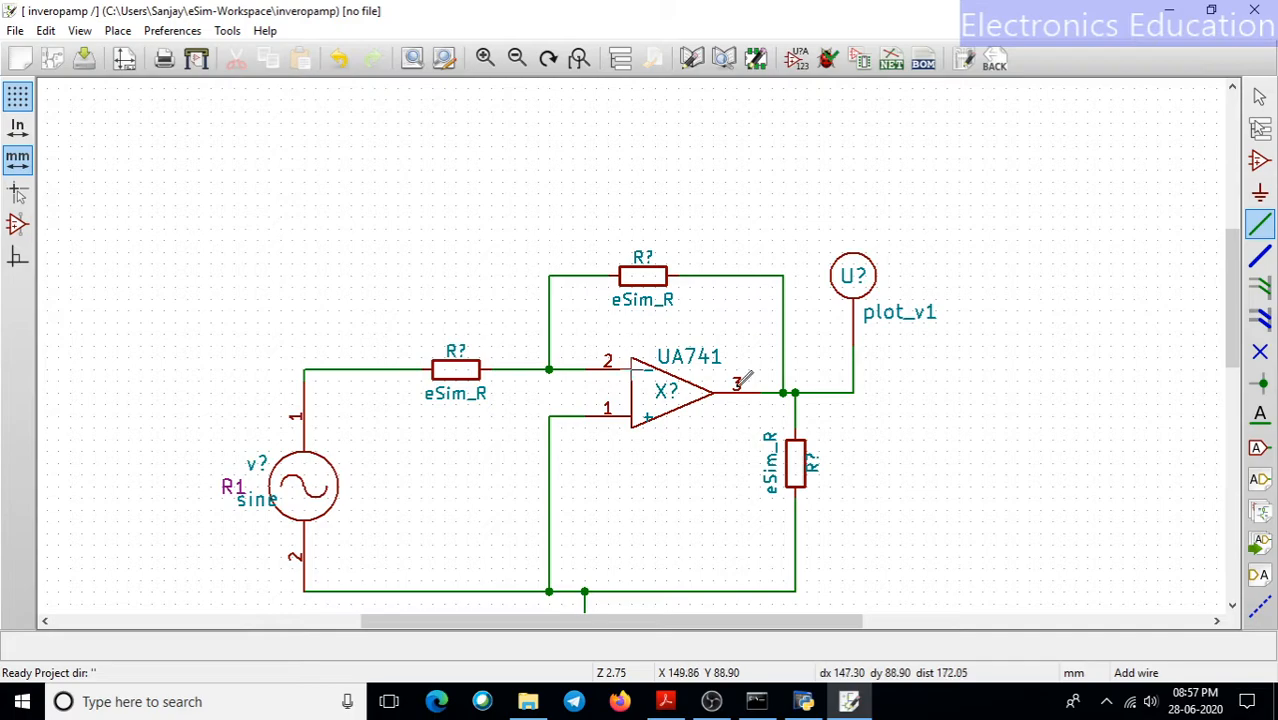
Step: Place a second plot_v1 probe just above the wire between the sine source and the input resistor
{"action": "left_click", "coordinate": [994, 403]}
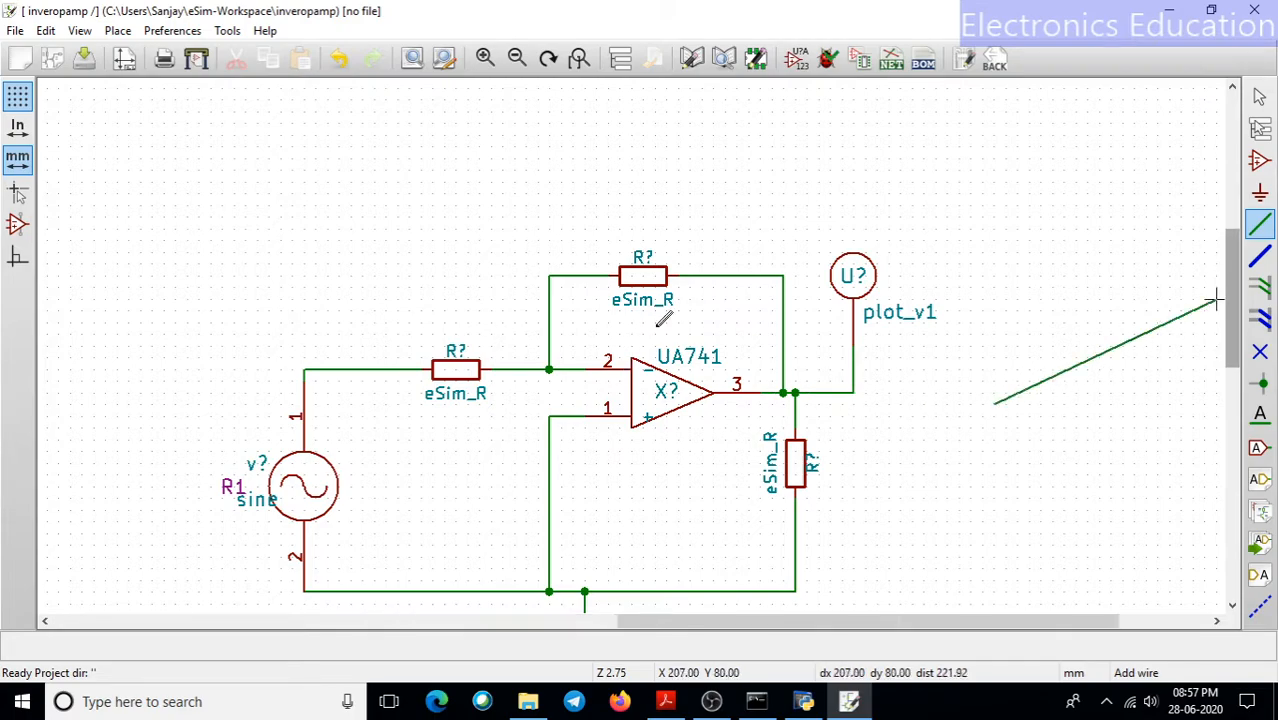
{"action": "key", "text": "Escape"}
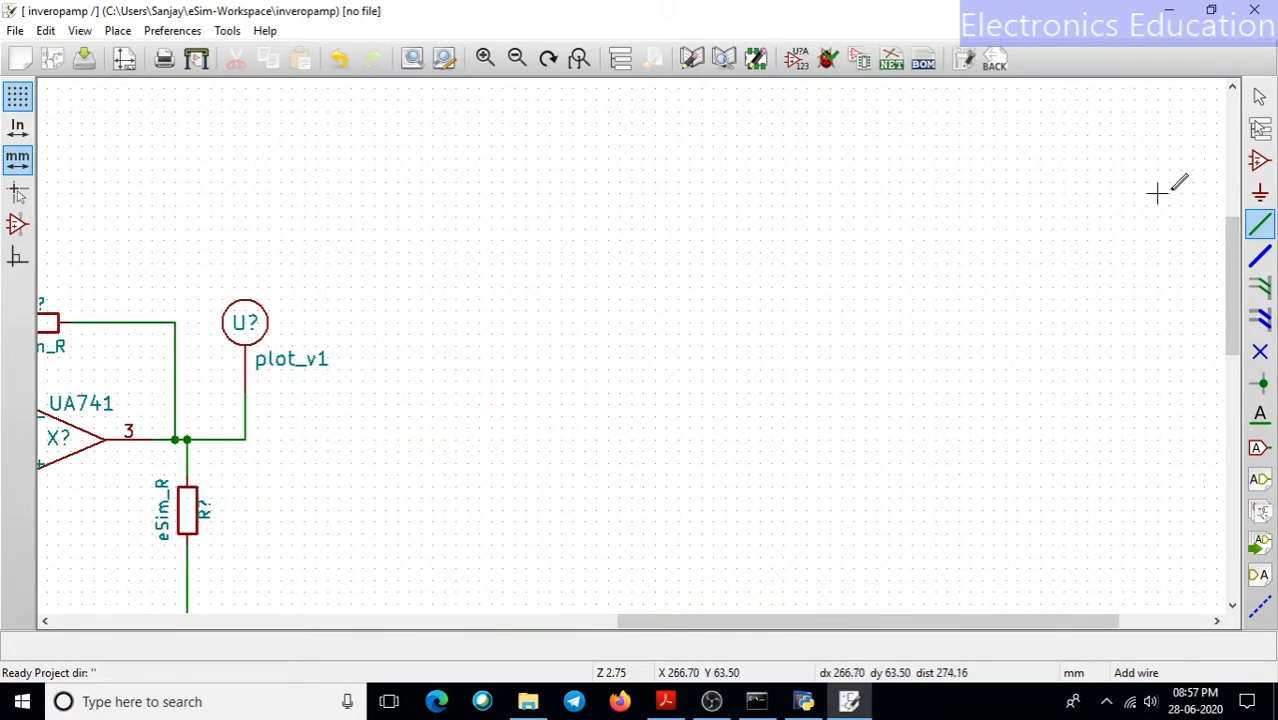
{"action": "scroll", "coordinate": [150, 395], "scroll_direction": "down", "scroll_amount": 1}
{"action": "scroll", "coordinate": [632, 343], "scroll_direction": "up", "scroll_amount": 1}
{"action": "key", "text": "a"}
{"action": "left_click", "coordinate": [790, 460]}
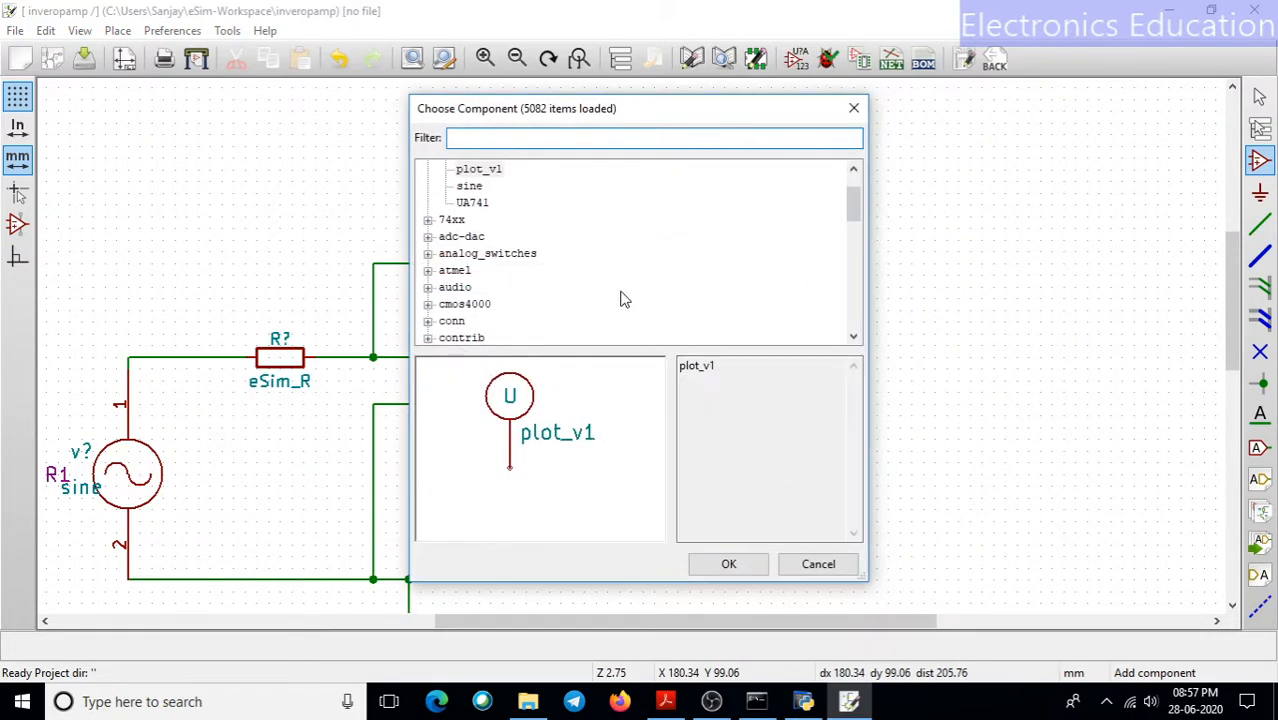
{"action": "double_click", "coordinate": [477, 172]}
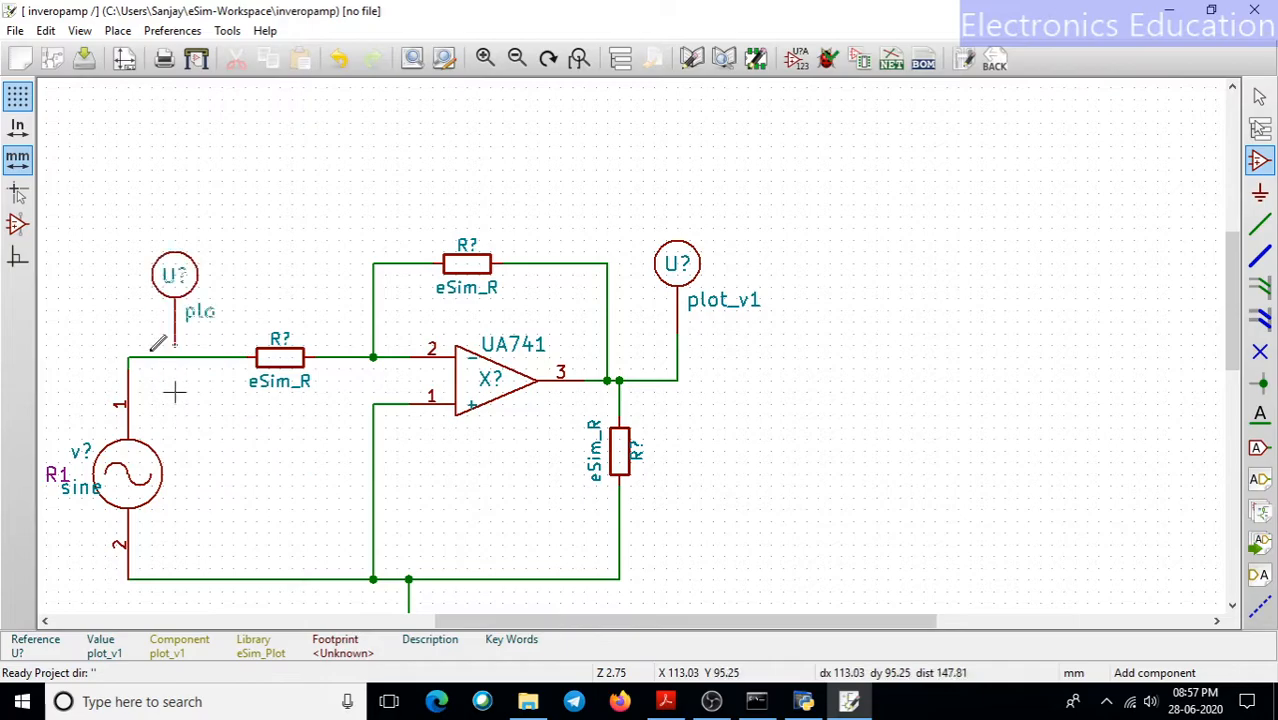
{"action": "left_click", "coordinate": [139, 336]}
Step: Wire the new plot_v1 pin straight down to the input wire near the sine source
{"action": "left_click", "coordinate": [1259, 225]}
{"action": "left_click", "coordinate": [139, 296]}
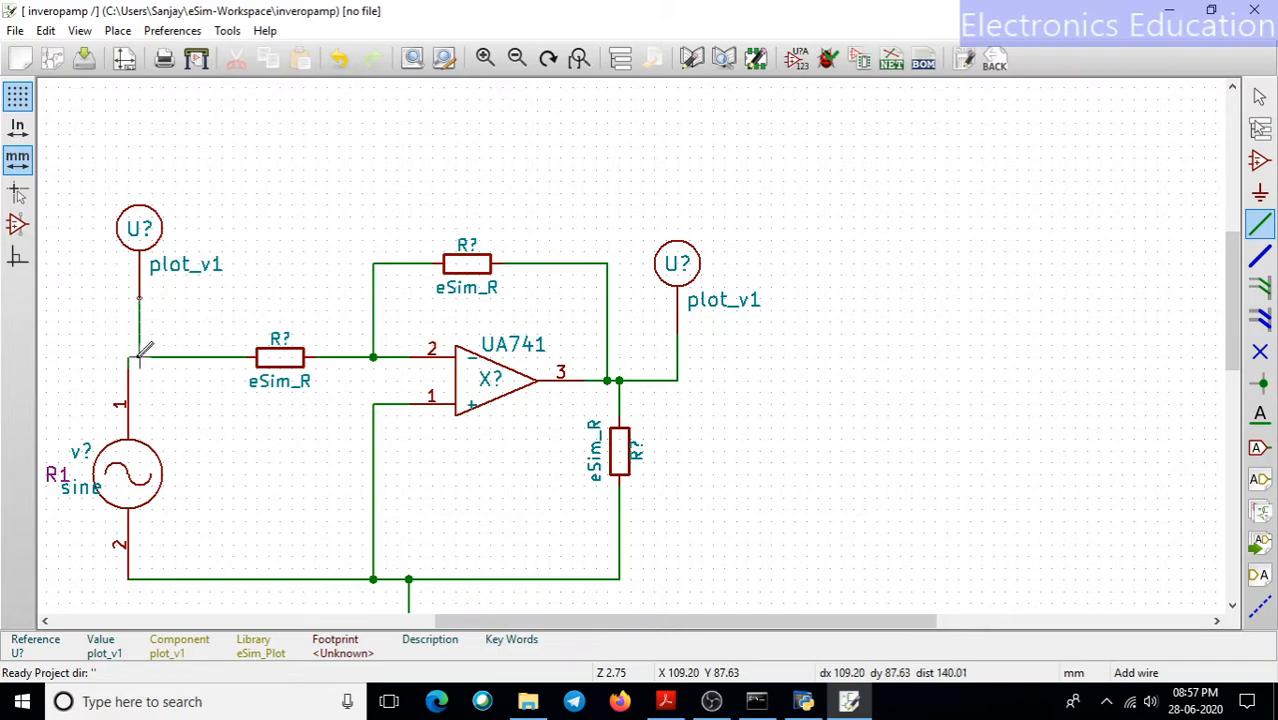
{"action": "left_click", "coordinate": [139, 356]}
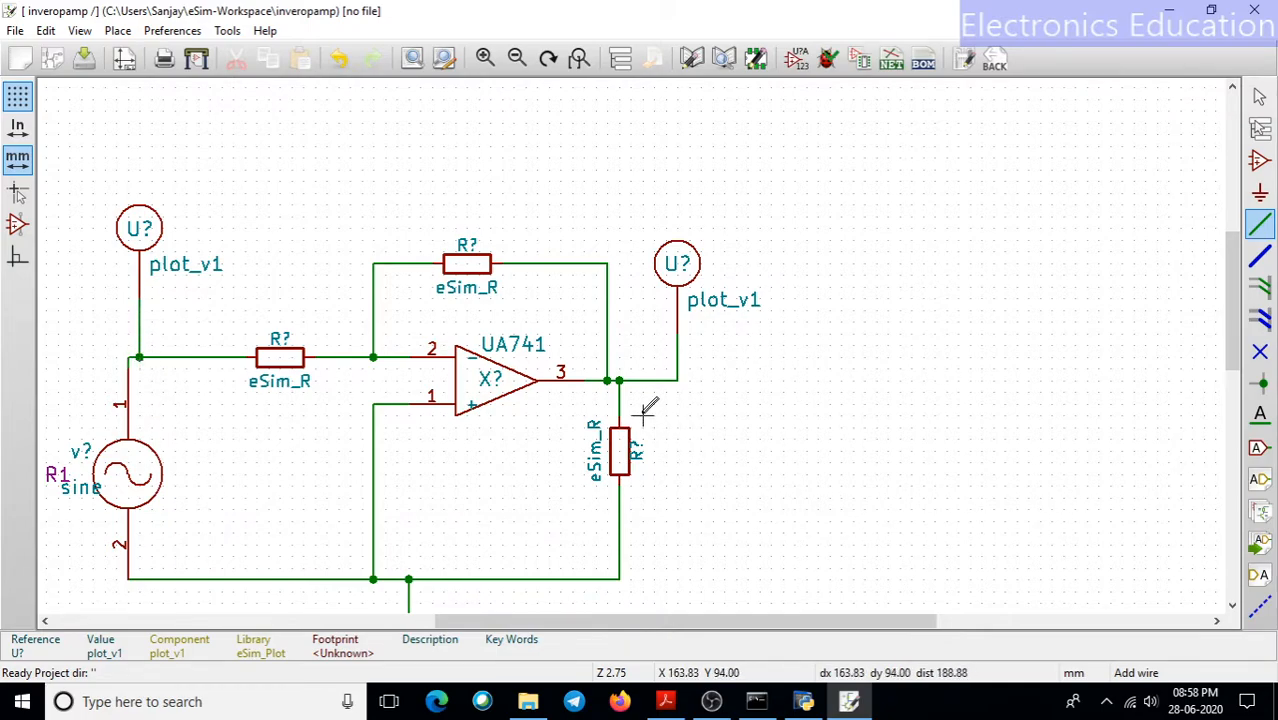
Step: Add a global label with the text OUTPUT, rotate it to horizontal invert, and place it beside the output plot_v1's wire
{"action": "scroll", "coordinate": [645, 410], "scroll_direction": "down", "scroll_amount": 1}
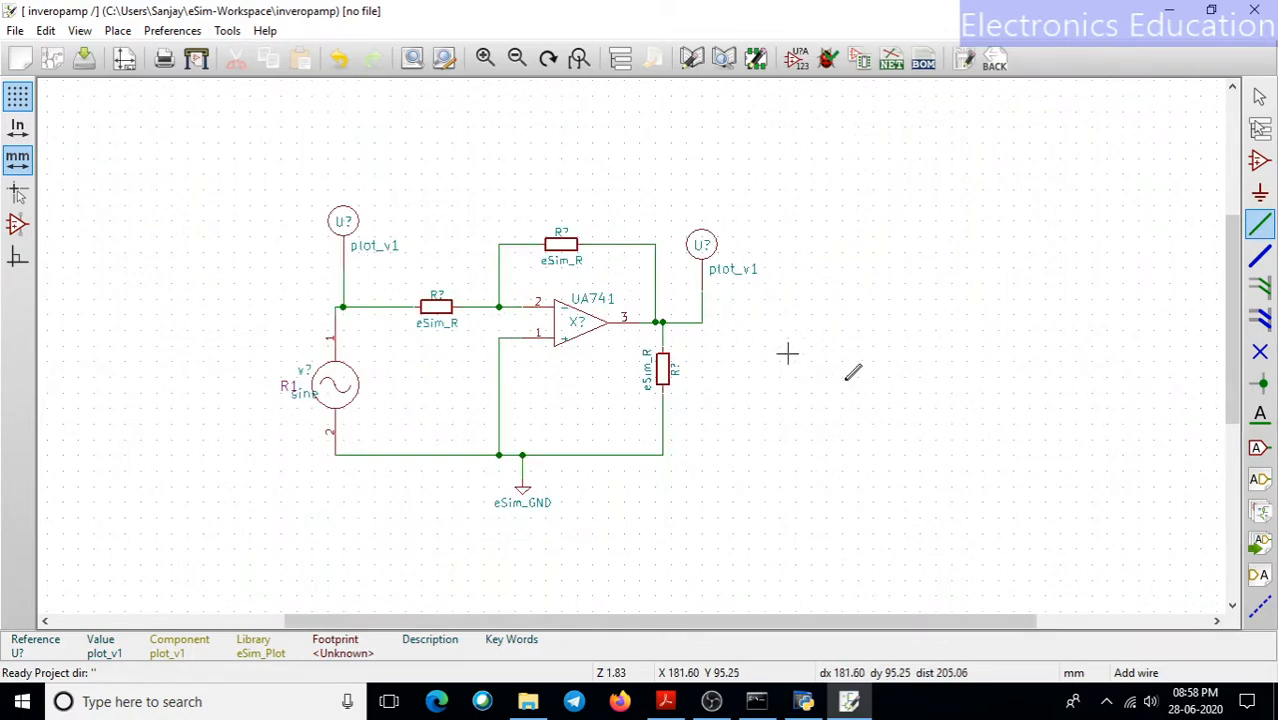
{"action": "left_click", "coordinate": [1259, 448]}
{"action": "left_click", "coordinate": [766, 303]}
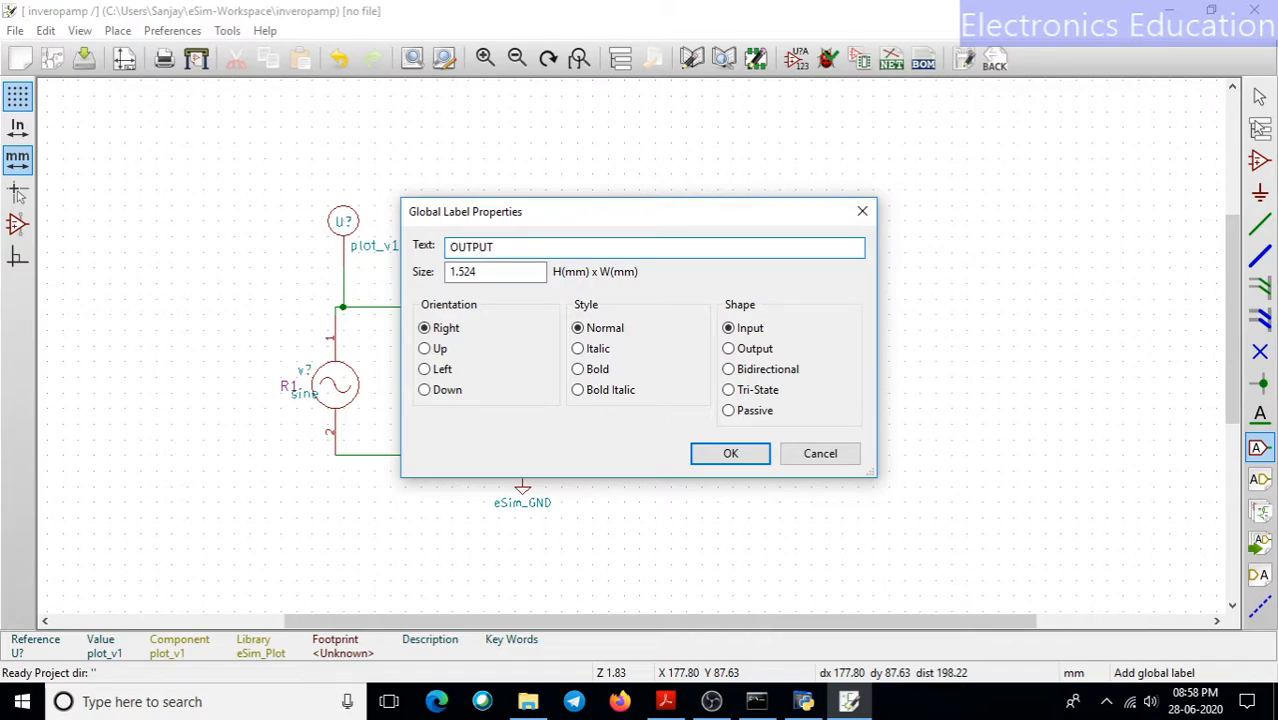
{"action": "left_click", "coordinate": [748, 458]}
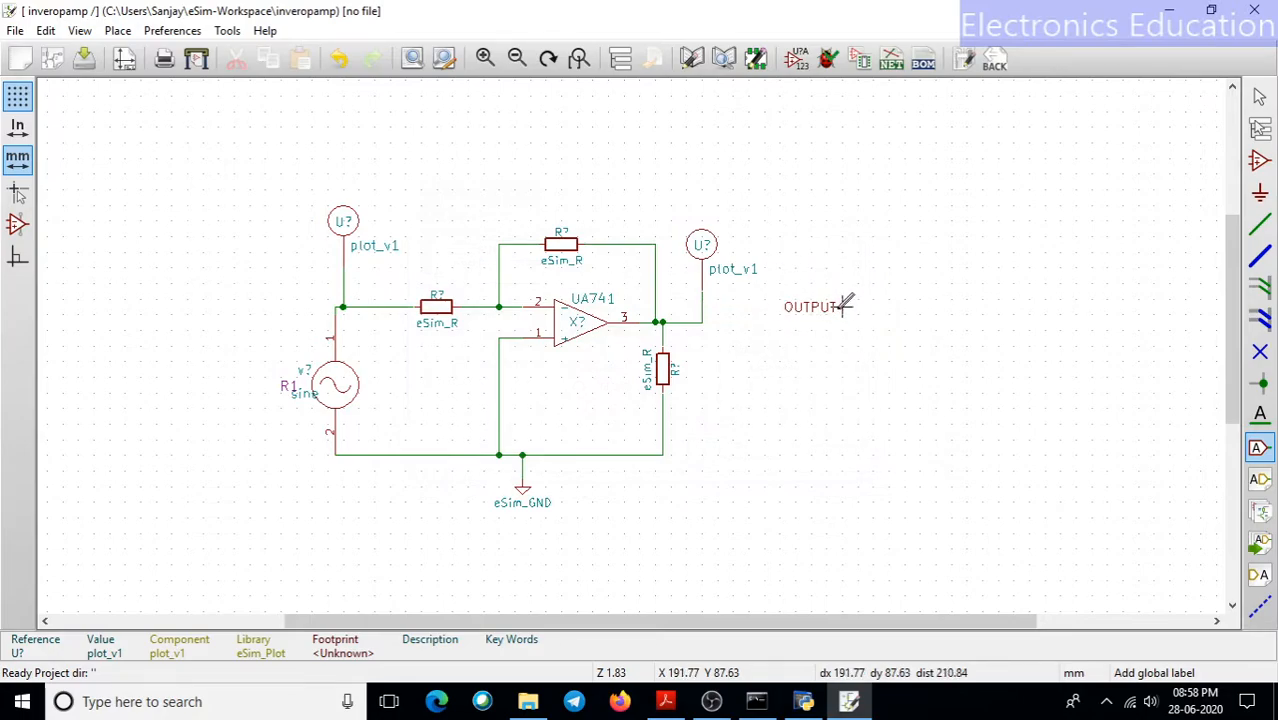
{"action": "left_click", "coordinate": [816, 304]}
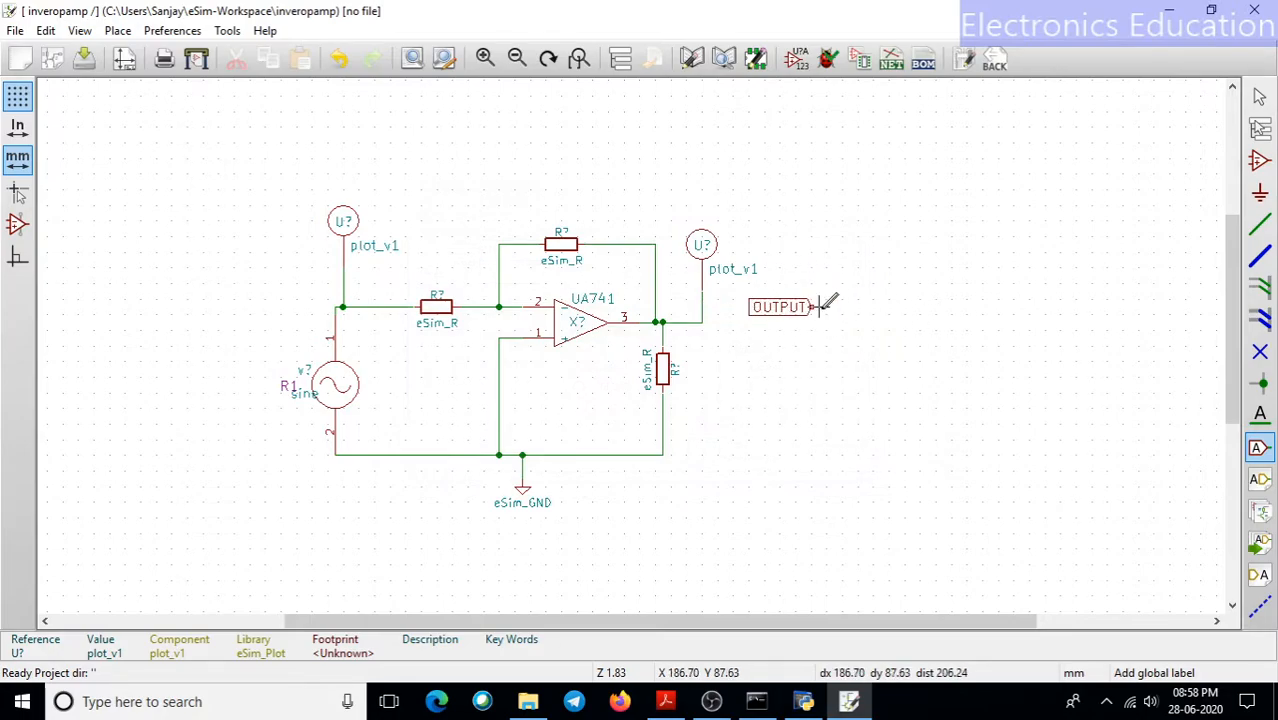
{"action": "key", "text": "r"}
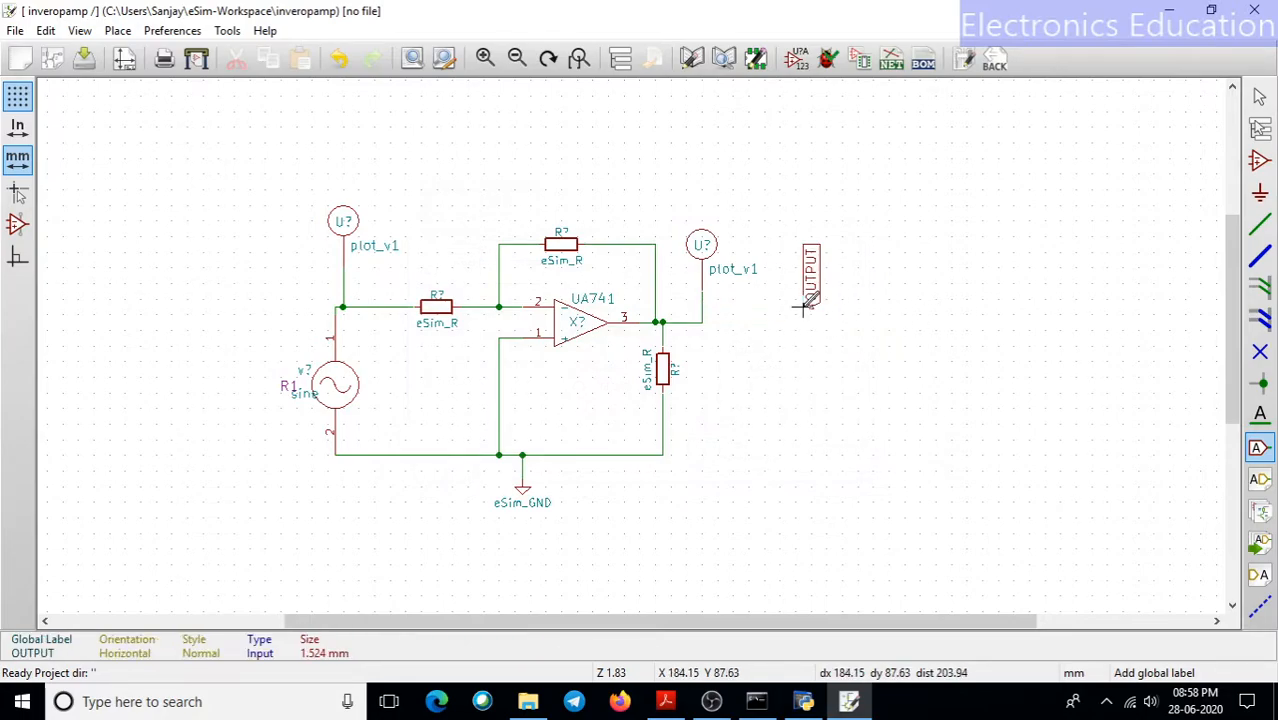
{"action": "key", "text": "r"}
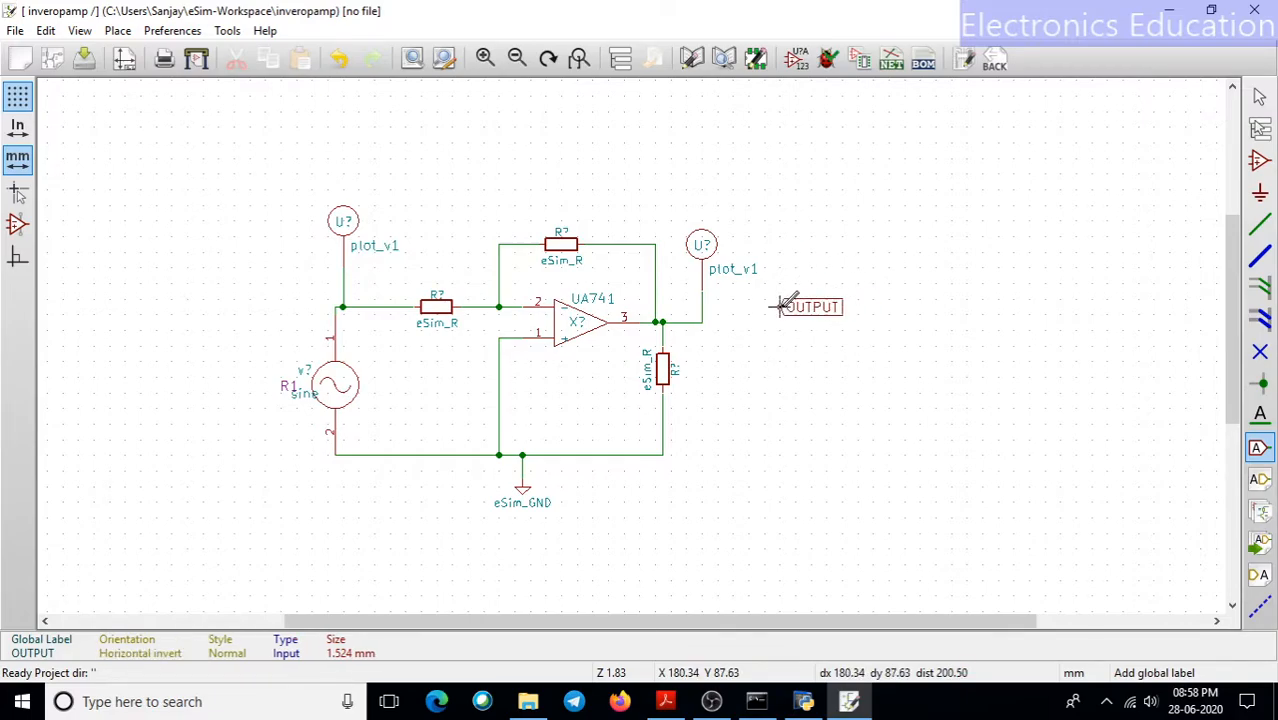
{"action": "left_click", "coordinate": [745, 305]}
Step: Wire the OUTPUT label's tip straight across to the output plot_v1's vertical wire
{"action": "left_click", "coordinate": [1268, 229]}
{"action": "scroll", "coordinate": [748, 308], "scroll_direction": "up", "scroll_amount": 4}
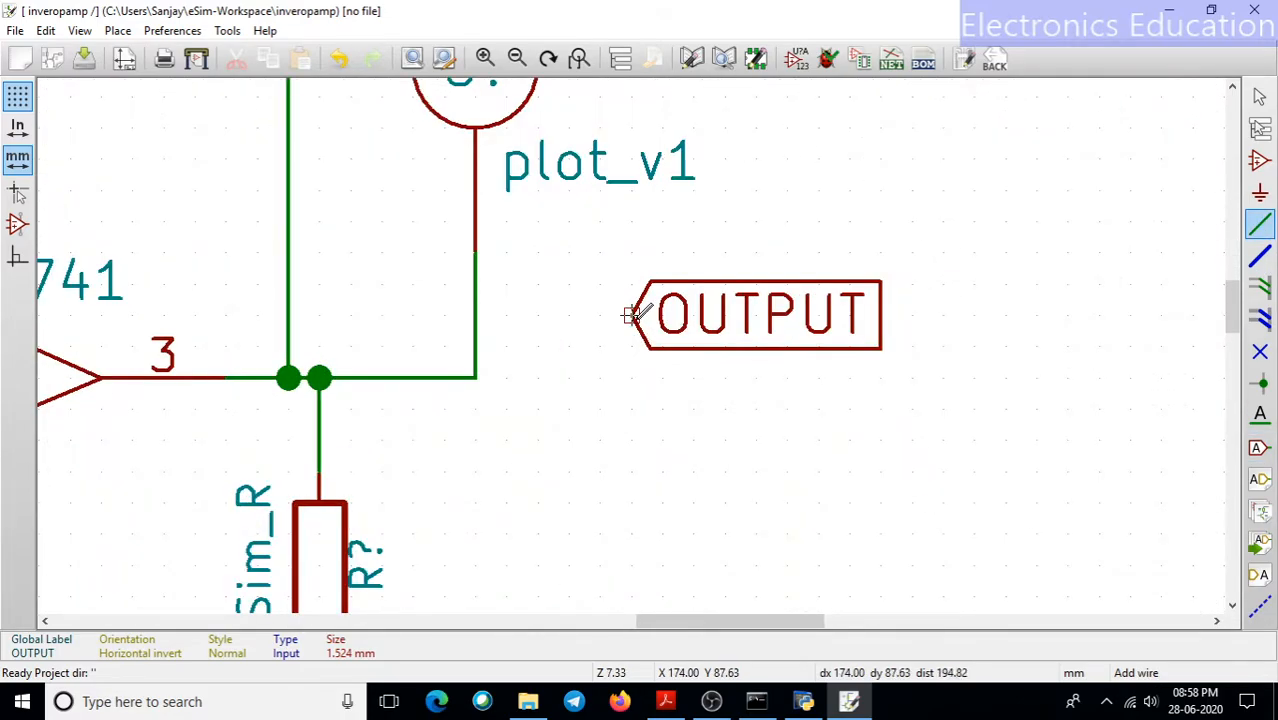
{"action": "left_click", "coordinate": [632, 315]}
{"action": "left_click", "coordinate": [475, 315]}
Step: Add a global label with the text INPUT, facing the vertical wire of the plot_v1 above the sine source
{"action": "scroll", "coordinate": [598, 377], "scroll_direction": "down", "scroll_amount": 5}
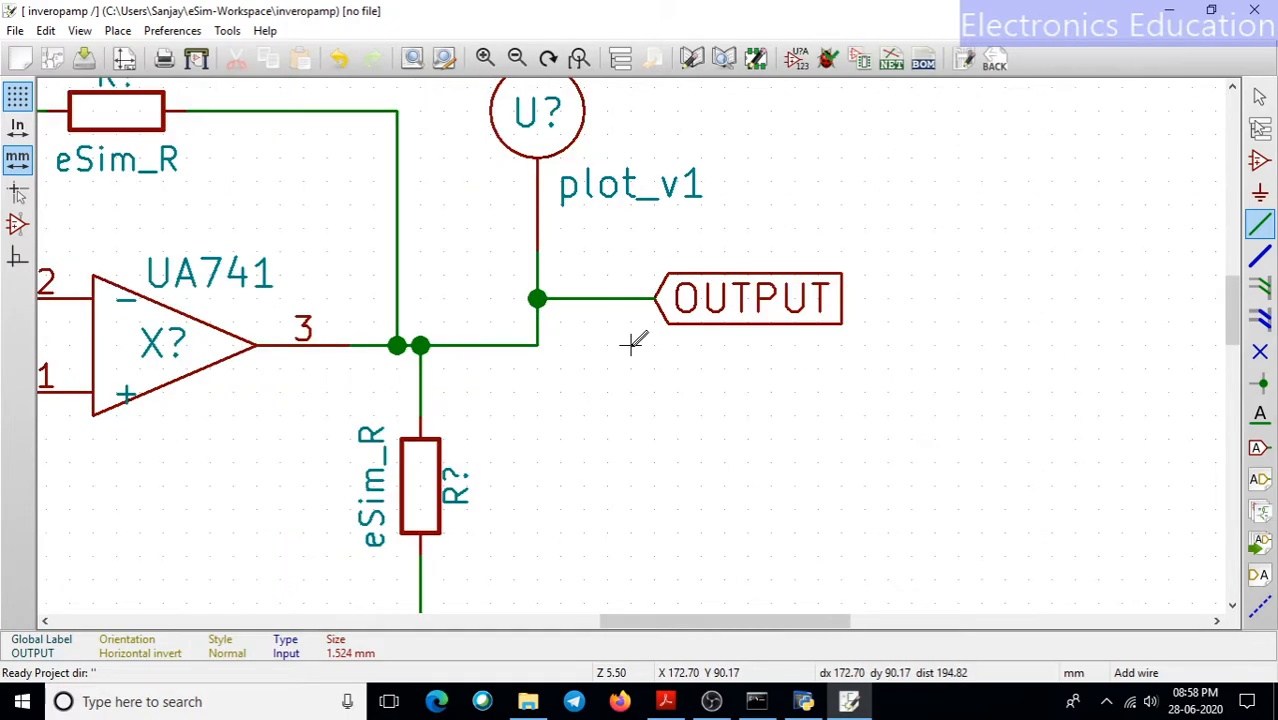
{"action": "scroll", "coordinate": [617, 337], "scroll_direction": "up", "scroll_amount": 1}
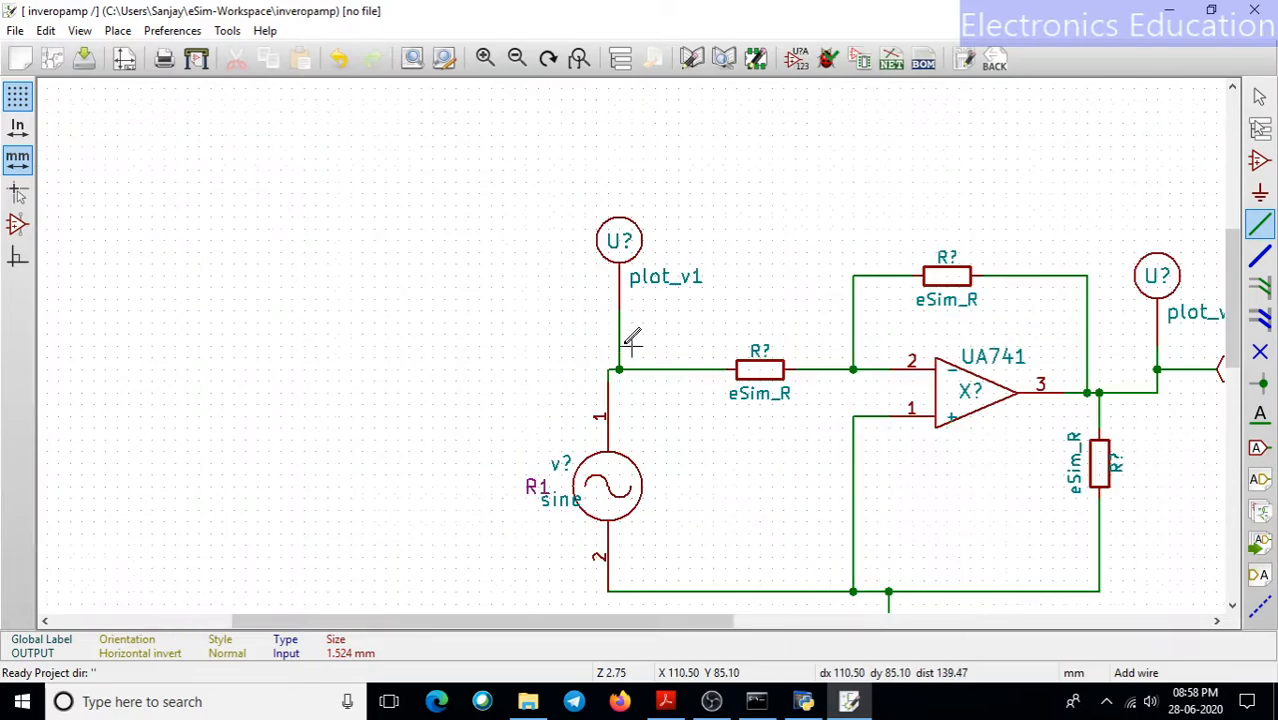
{"action": "left_click", "coordinate": [1262, 452]}
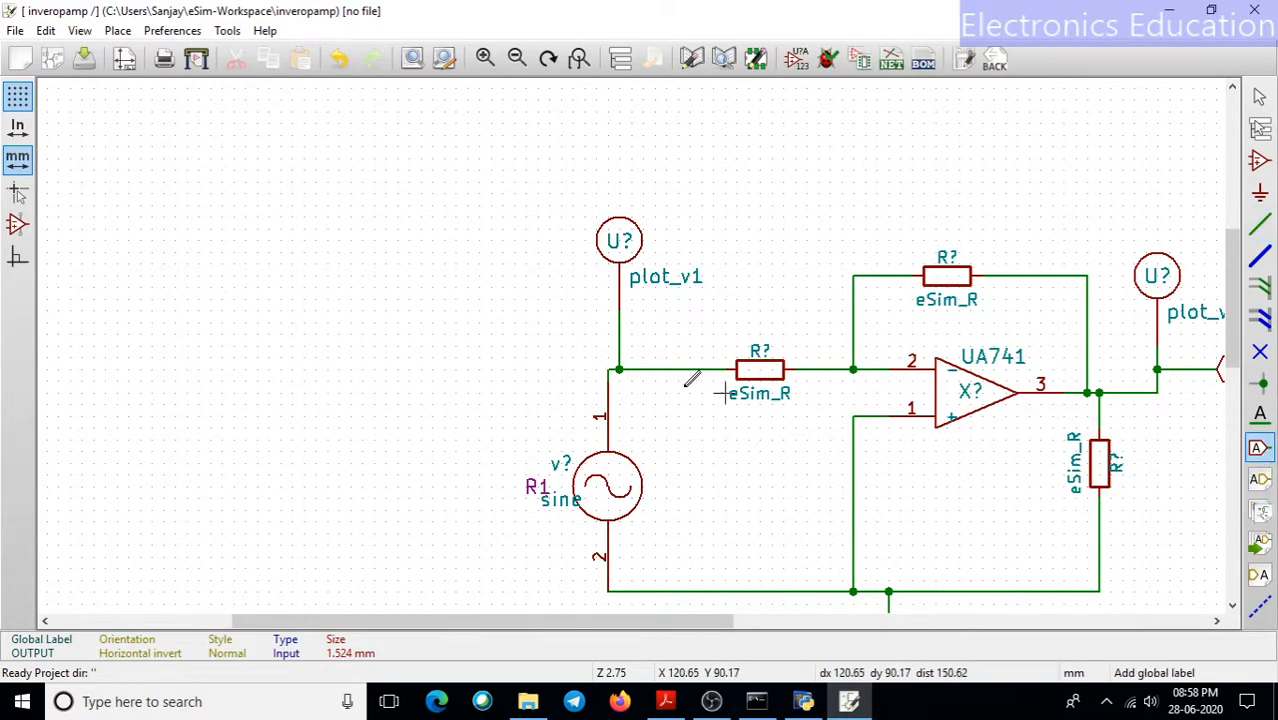
{"action": "left_click", "coordinate": [467, 340]}
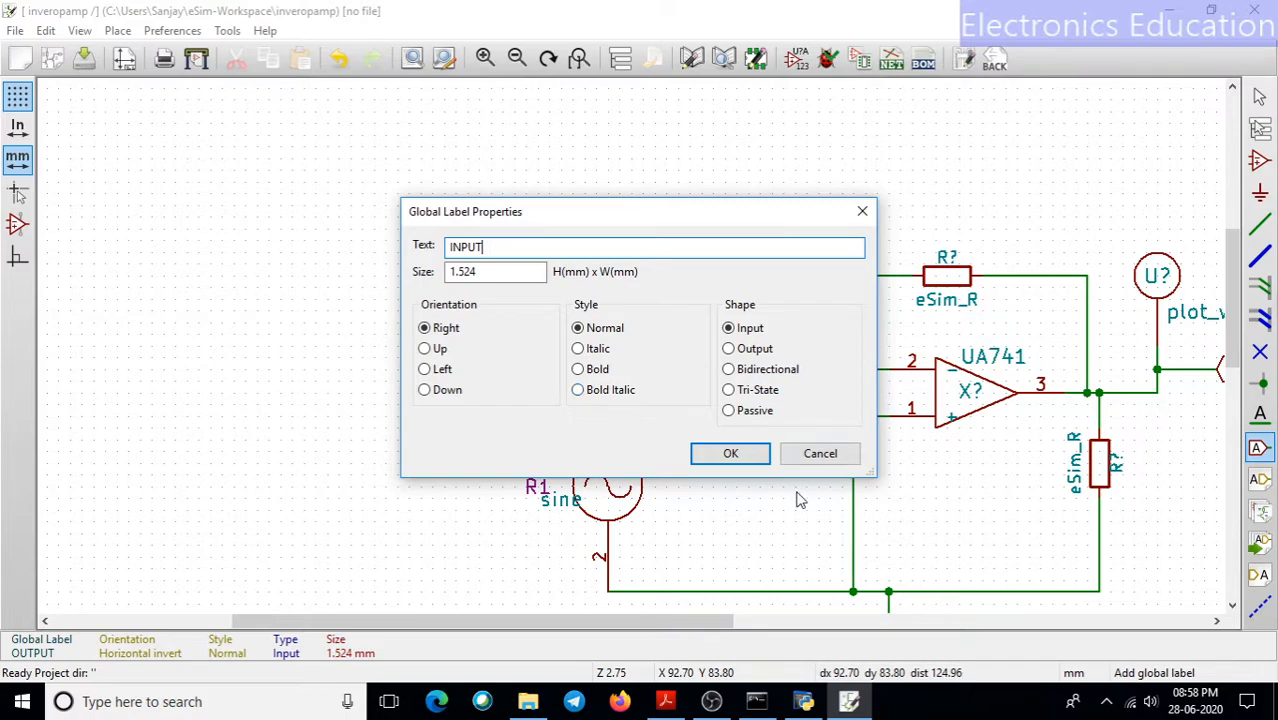
{"action": "left_click", "coordinate": [758, 453]}
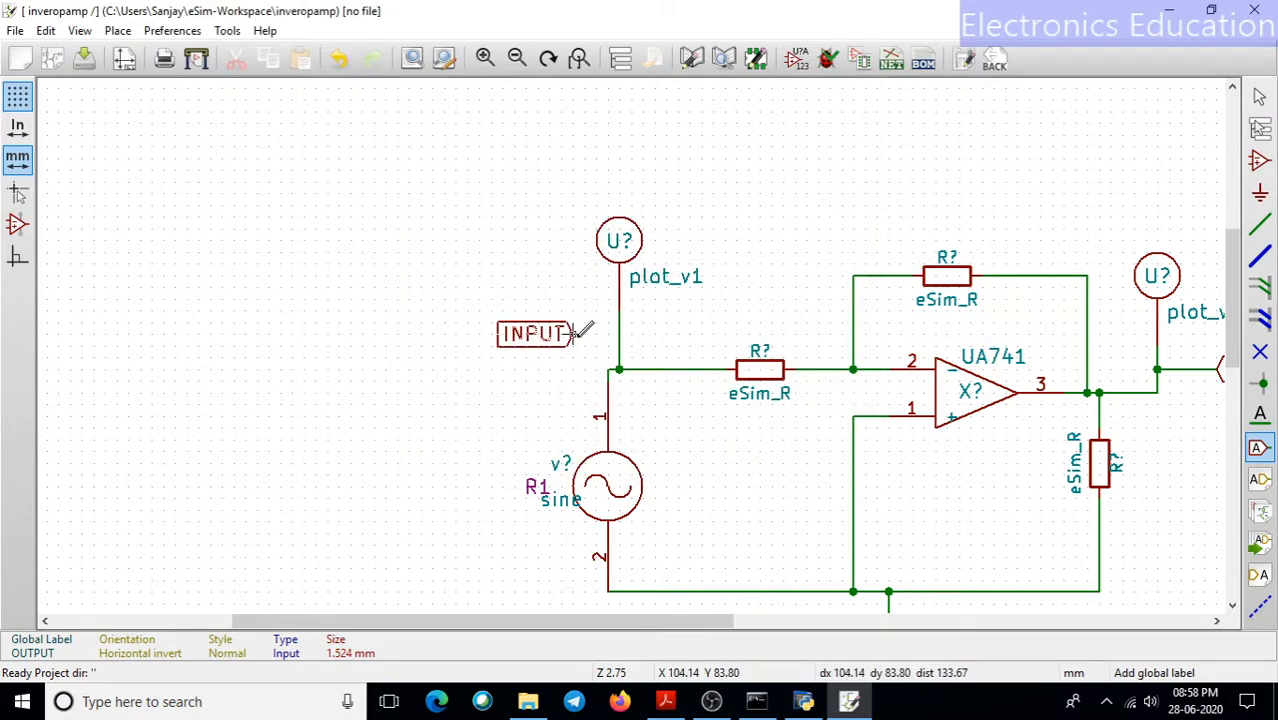
Step: Draw a horizontal wire from the INPUT label's tip toward the input plot_v1's vertical wire
{"action": "scroll", "coordinate": [581, 333], "scroll_direction": "up", "scroll_amount": 4}
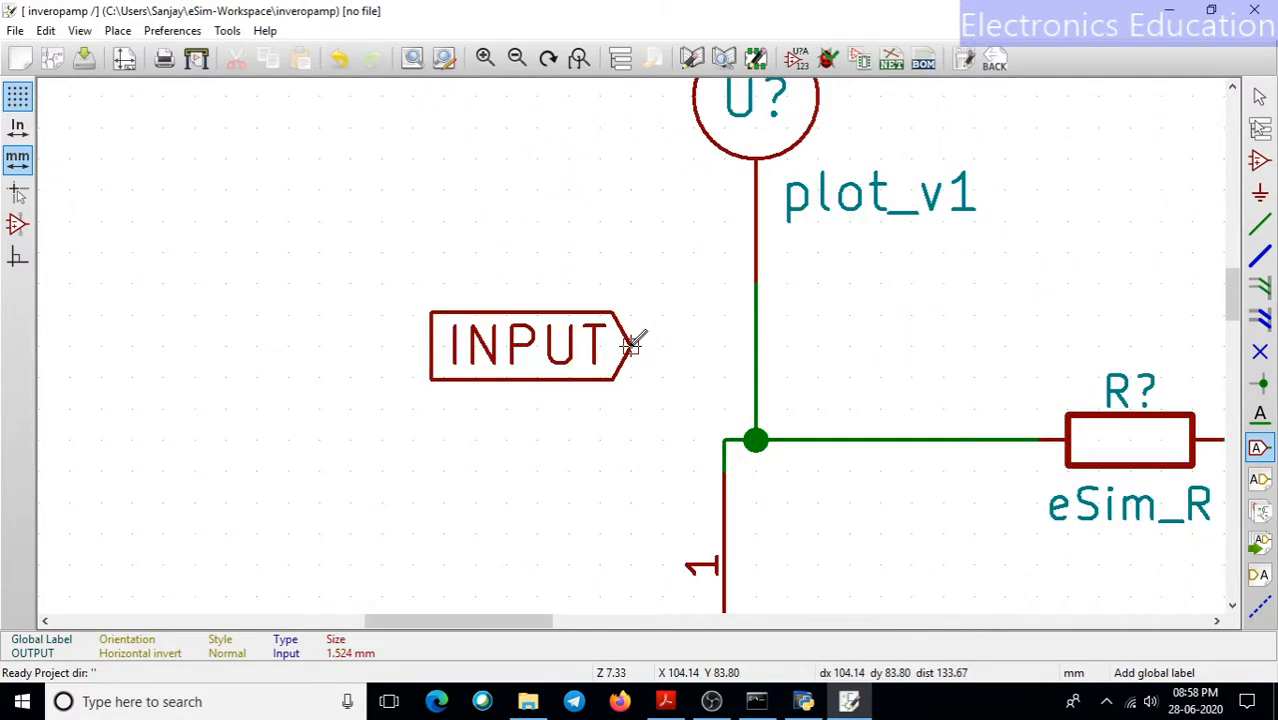
{"action": "scroll", "coordinate": [692, 342], "scroll_direction": "up", "scroll_amount": 2}
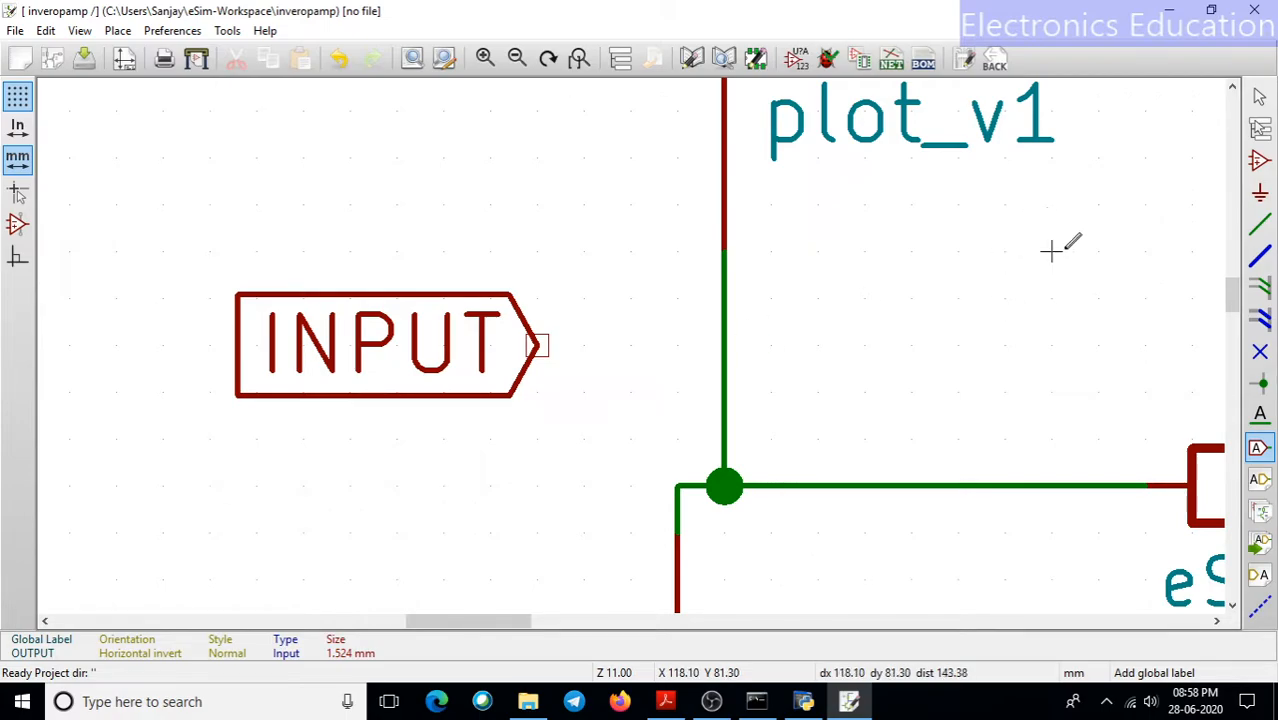
{"action": "left_click", "coordinate": [1259, 225]}
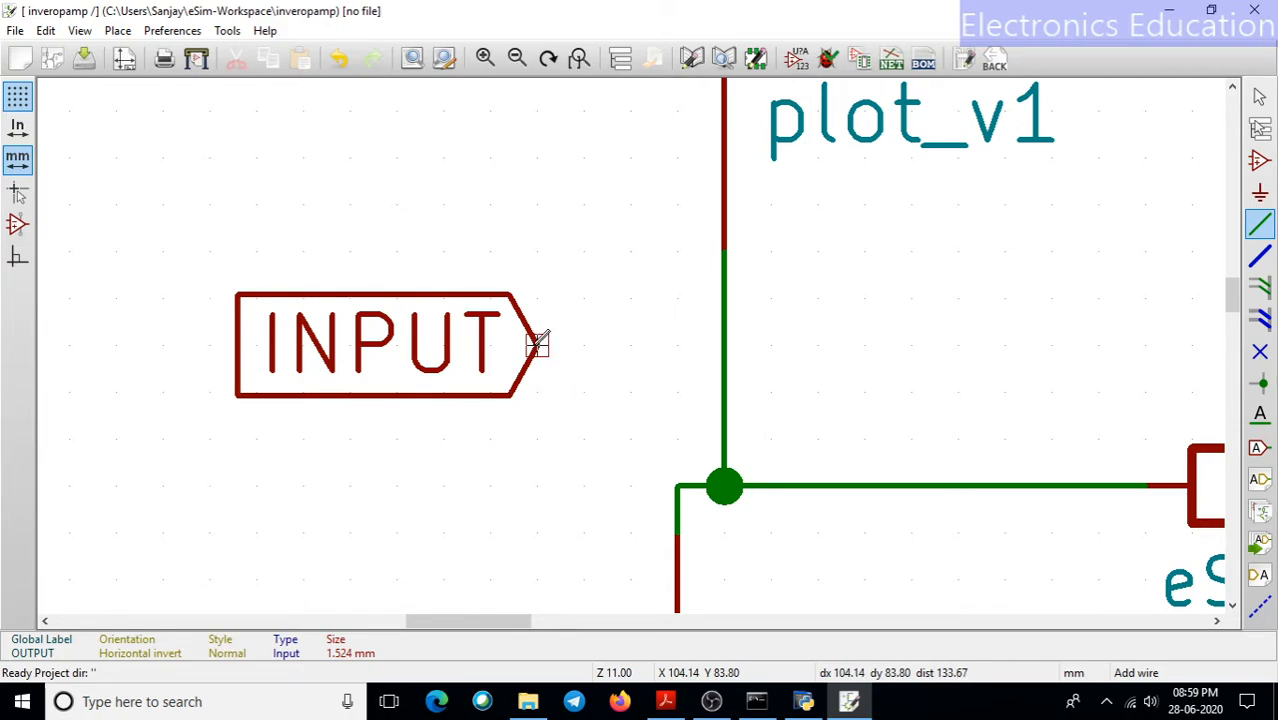
{"action": "left_click", "coordinate": [538, 344]}
{"action": "double_click", "coordinate": [630, 345]}
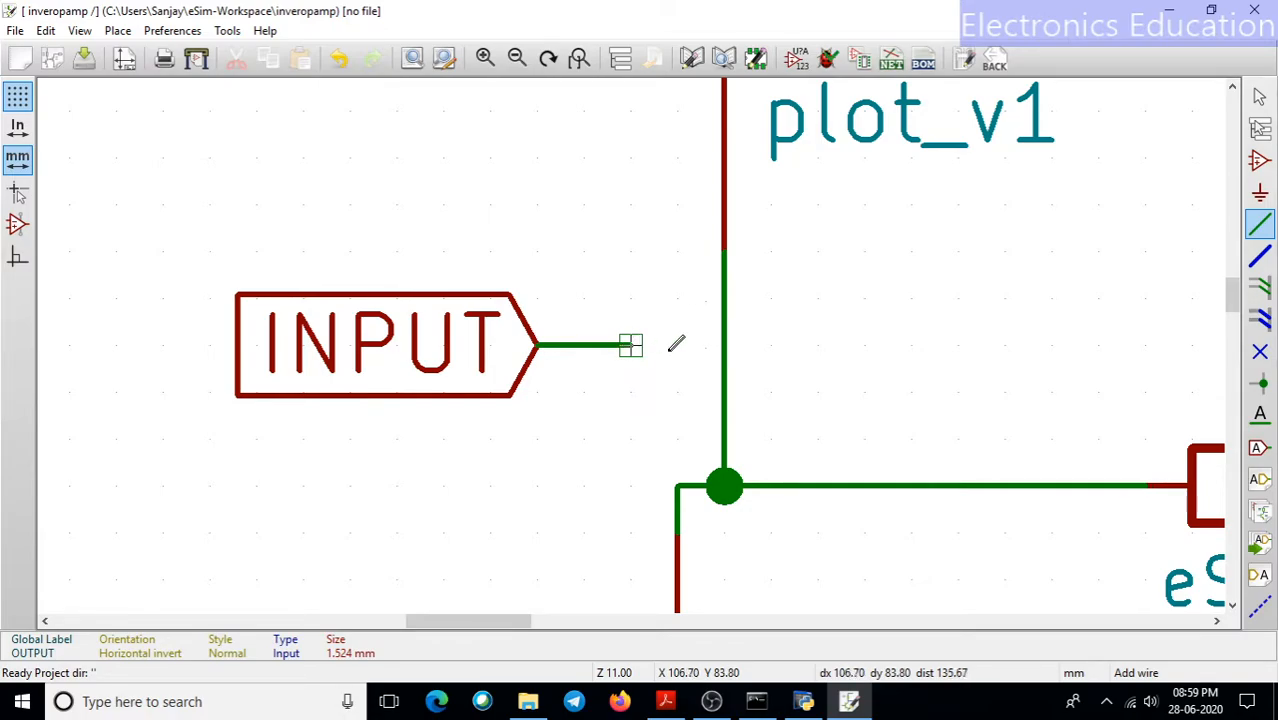
{"action": "scroll", "coordinate": [632, 345], "scroll_direction": "up", "scroll_amount": 1}
{"action": "scroll", "coordinate": [632, 345], "scroll_direction": "up", "scroll_amount": 1}
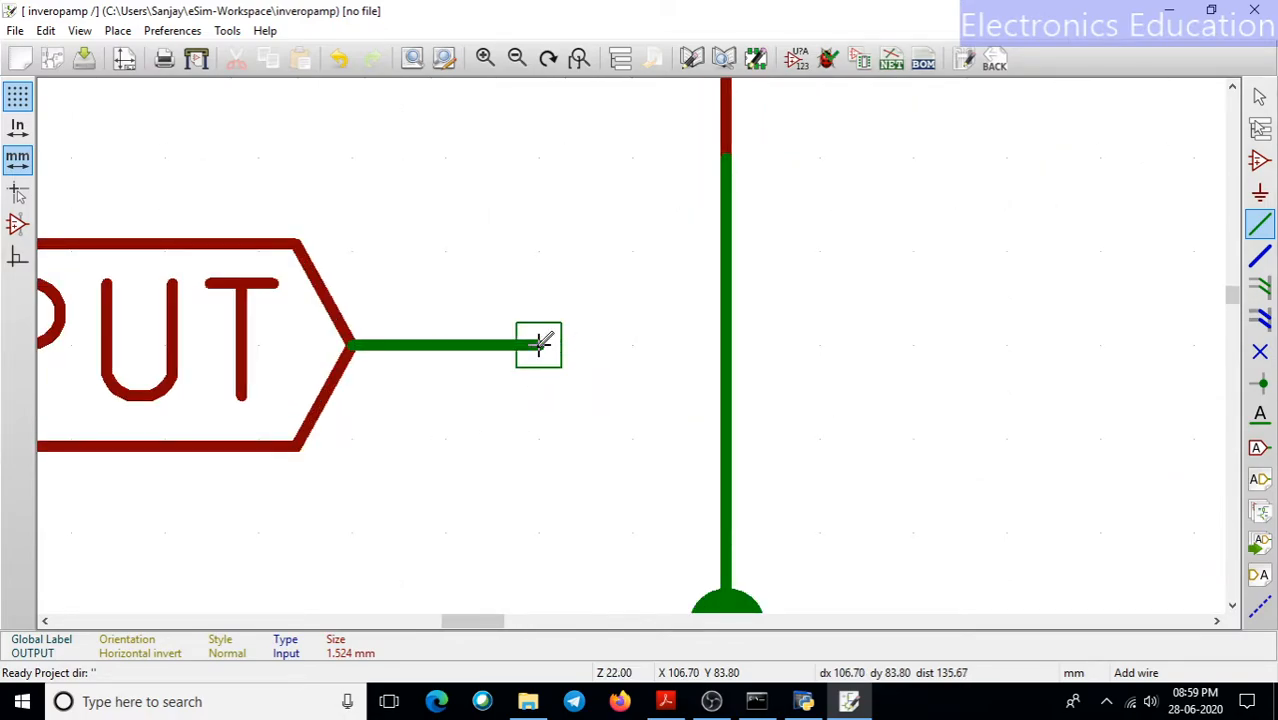
{"action": "left_click", "coordinate": [539, 345]}
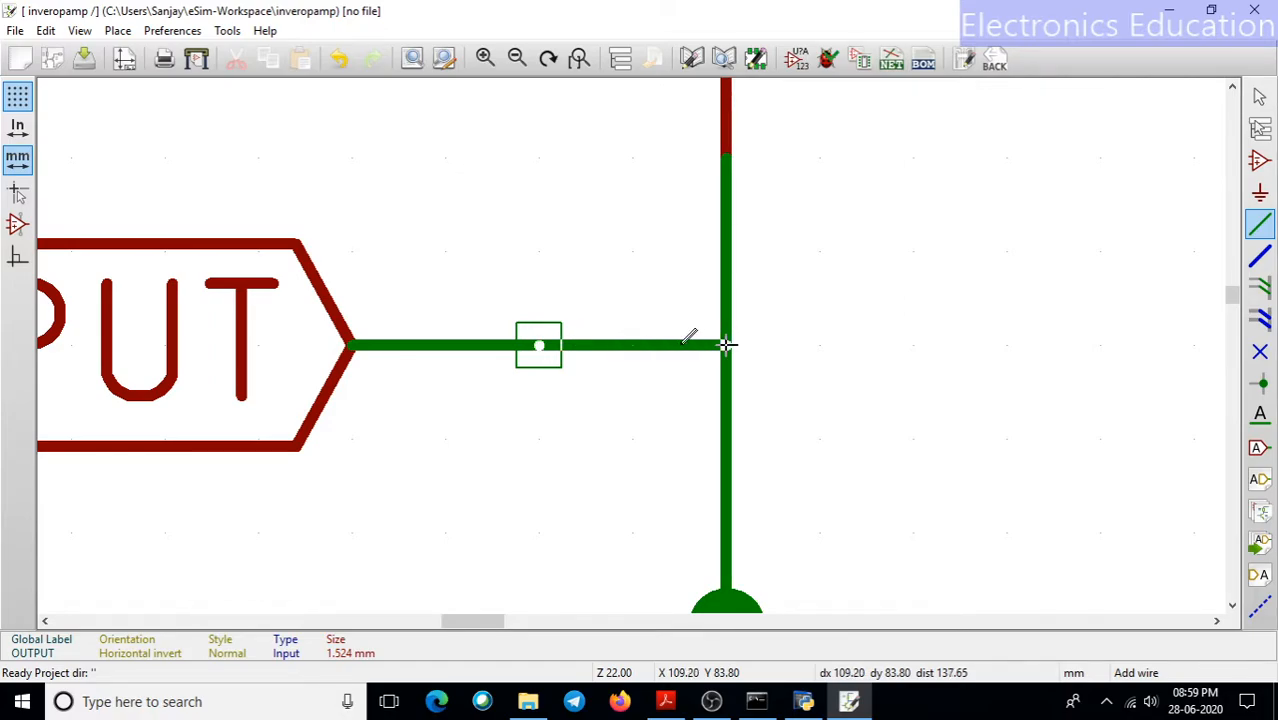
{"action": "left_click", "coordinate": [632, 345]}
Step: Extend the loose end of the INPUT label's wire to join the input plot_v1's vertical wire
{"action": "scroll", "coordinate": [632, 345], "scroll_direction": "down", "scroll_amount": 5}
{"action": "scroll", "coordinate": [632, 345], "scroll_direction": "down", "scroll_amount": 4}
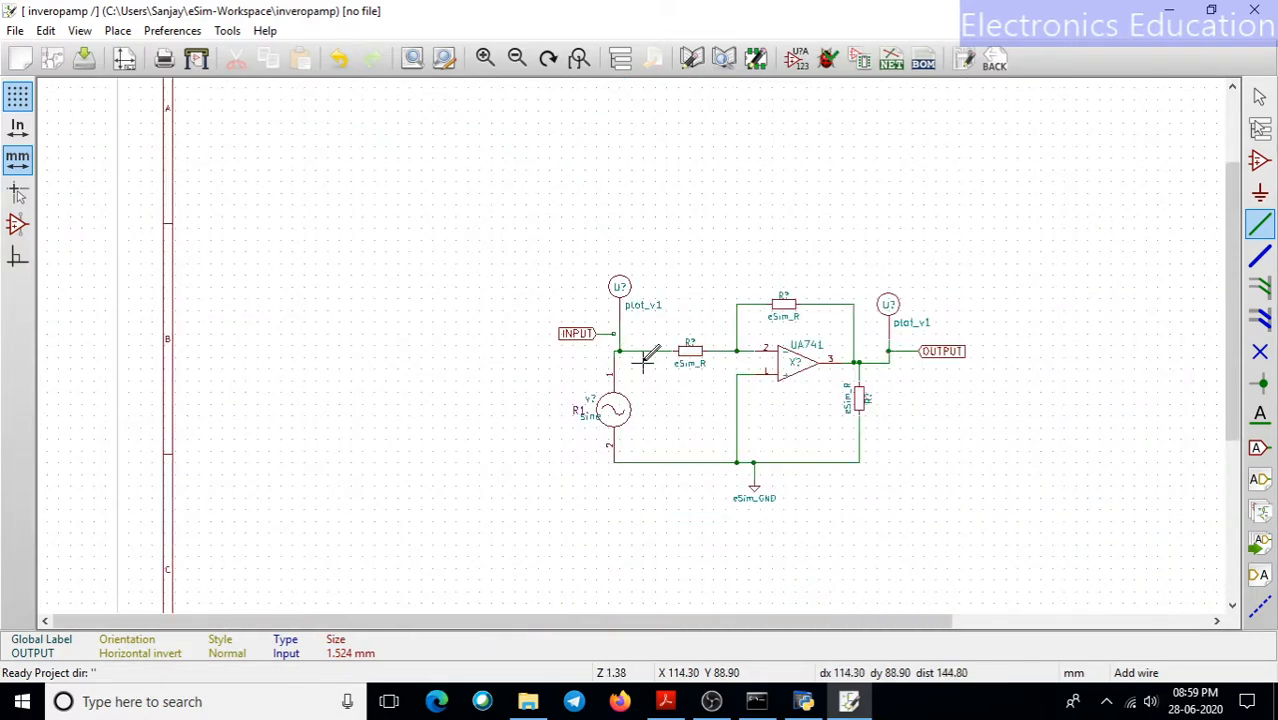
{"action": "scroll", "coordinate": [632, 345], "scroll_direction": "up", "scroll_amount": 1}
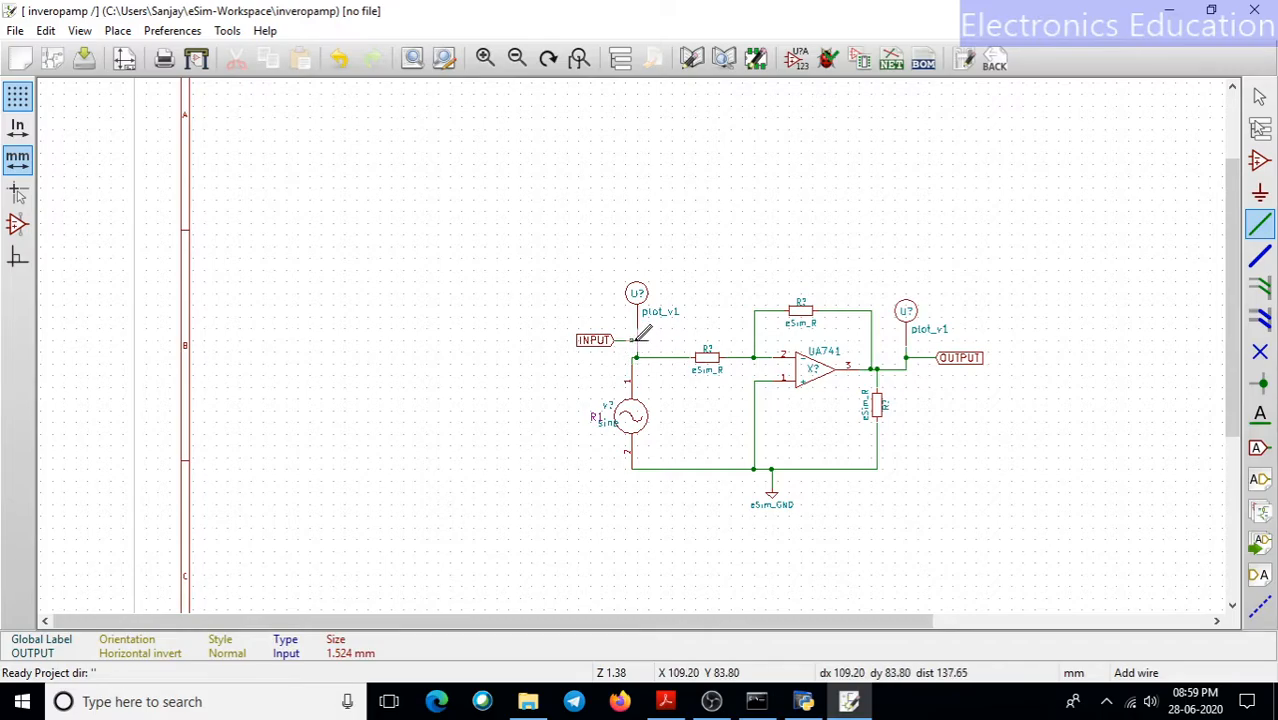
{"action": "scroll", "coordinate": [638, 340], "scroll_direction": "up", "scroll_amount": 6}
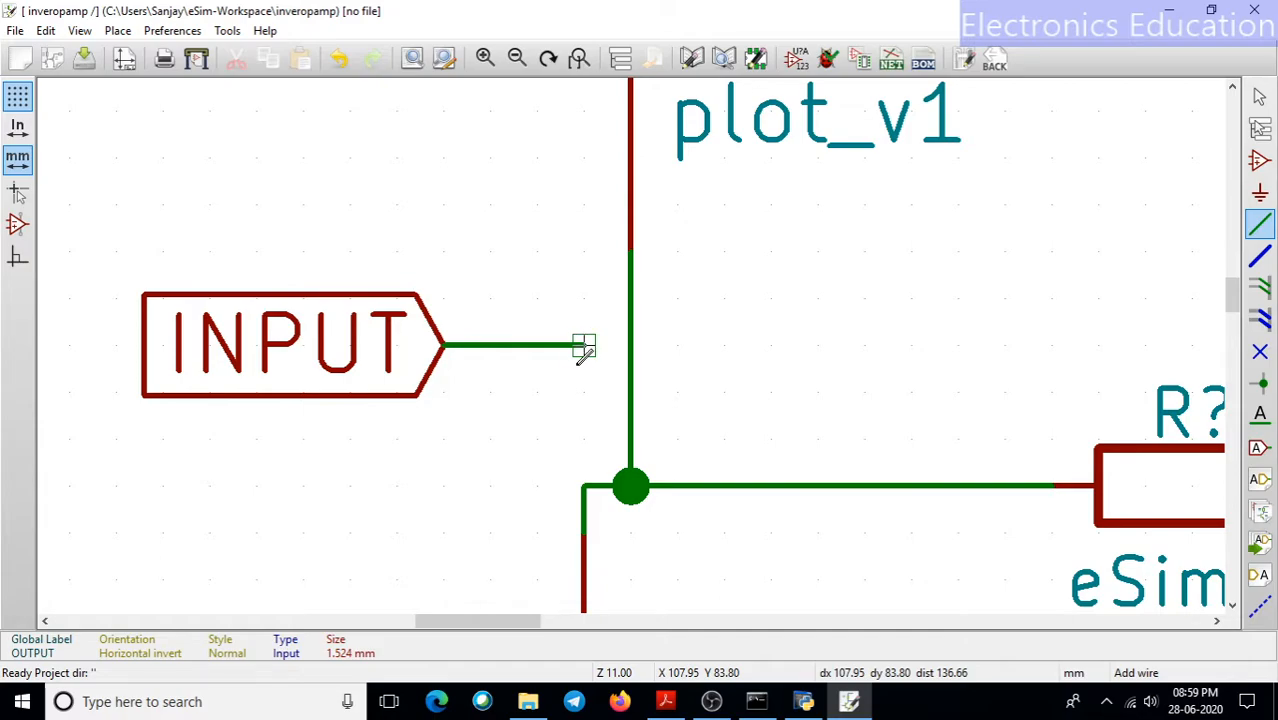
{"action": "scroll", "coordinate": [585, 345], "scroll_direction": "down", "scroll_amount": 1}
{"action": "scroll", "coordinate": [633, 345], "scroll_direction": "up", "scroll_amount": 3}
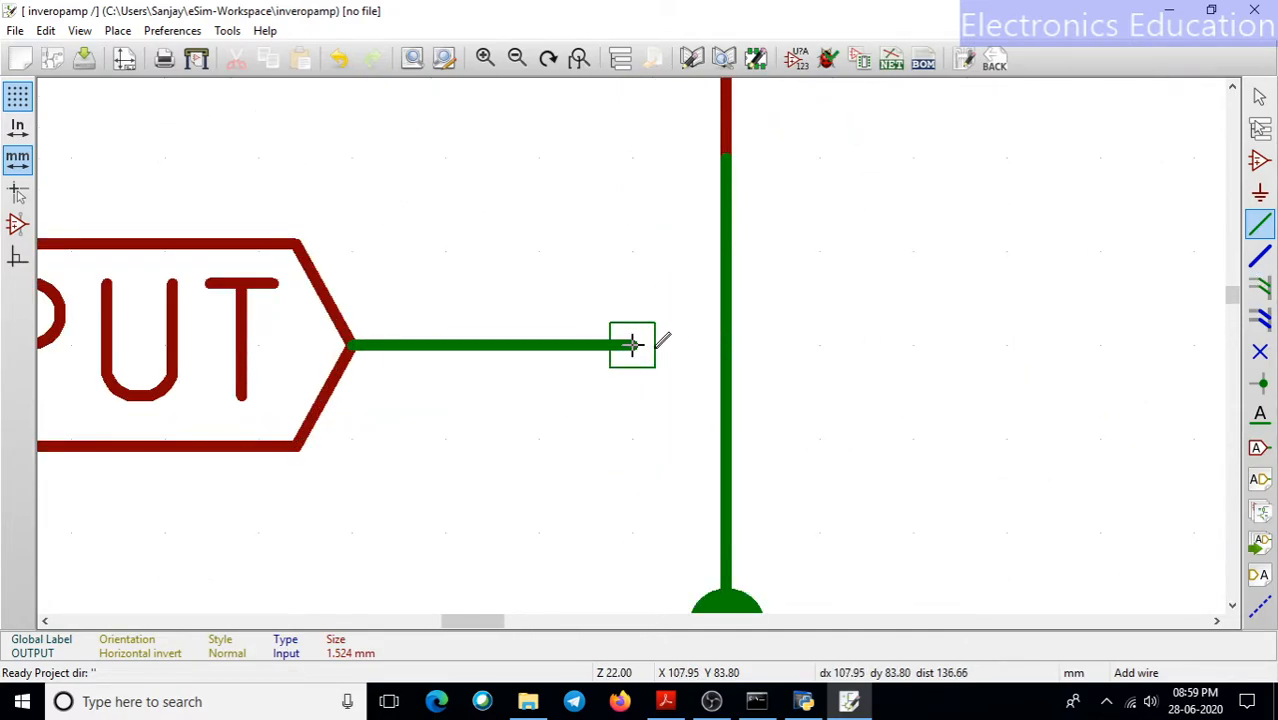
{"action": "left_click", "coordinate": [727, 343]}
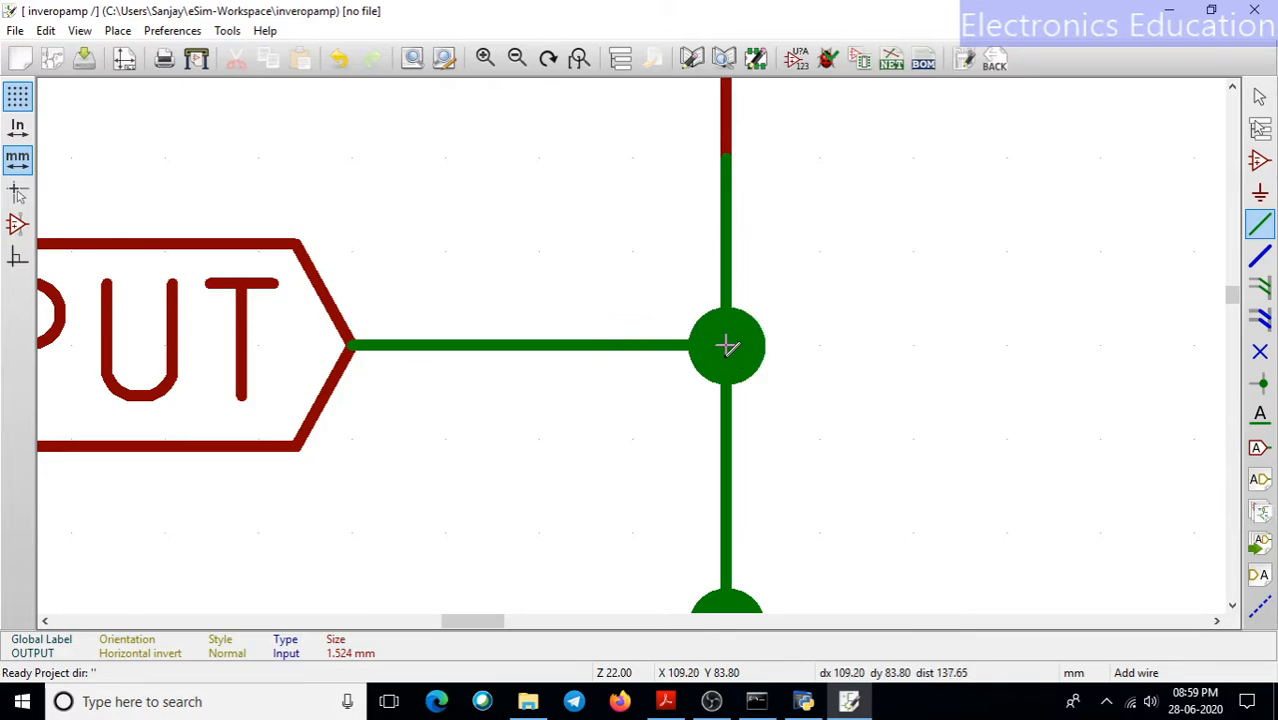
Step: Open the value of the resistor between the input node and op-amp pin 2, and cancel the edit
{"action": "scroll", "coordinate": [727, 345], "scroll_direction": "down", "scroll_amount": 5}
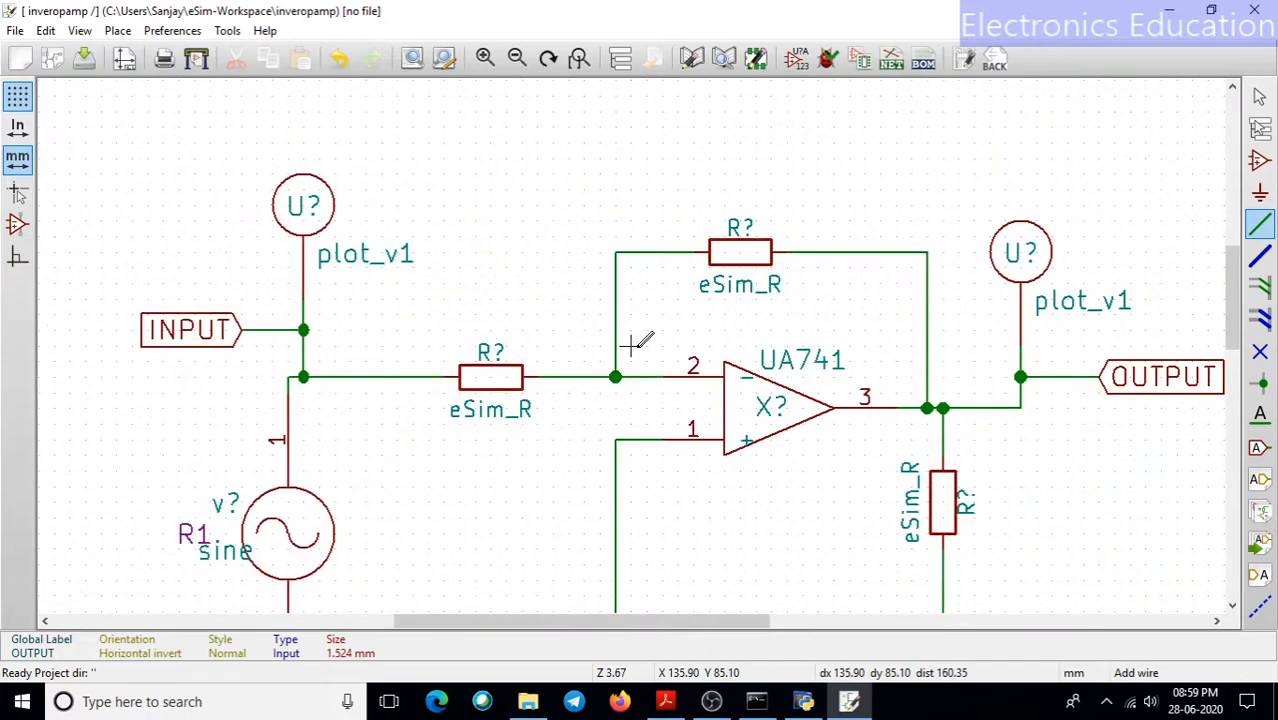
{"action": "scroll", "coordinate": [632, 345], "scroll_direction": "down", "scroll_amount": 1}
{"action": "scroll", "coordinate": [679, 448], "scroll_direction": "down", "scroll_amount": 1}
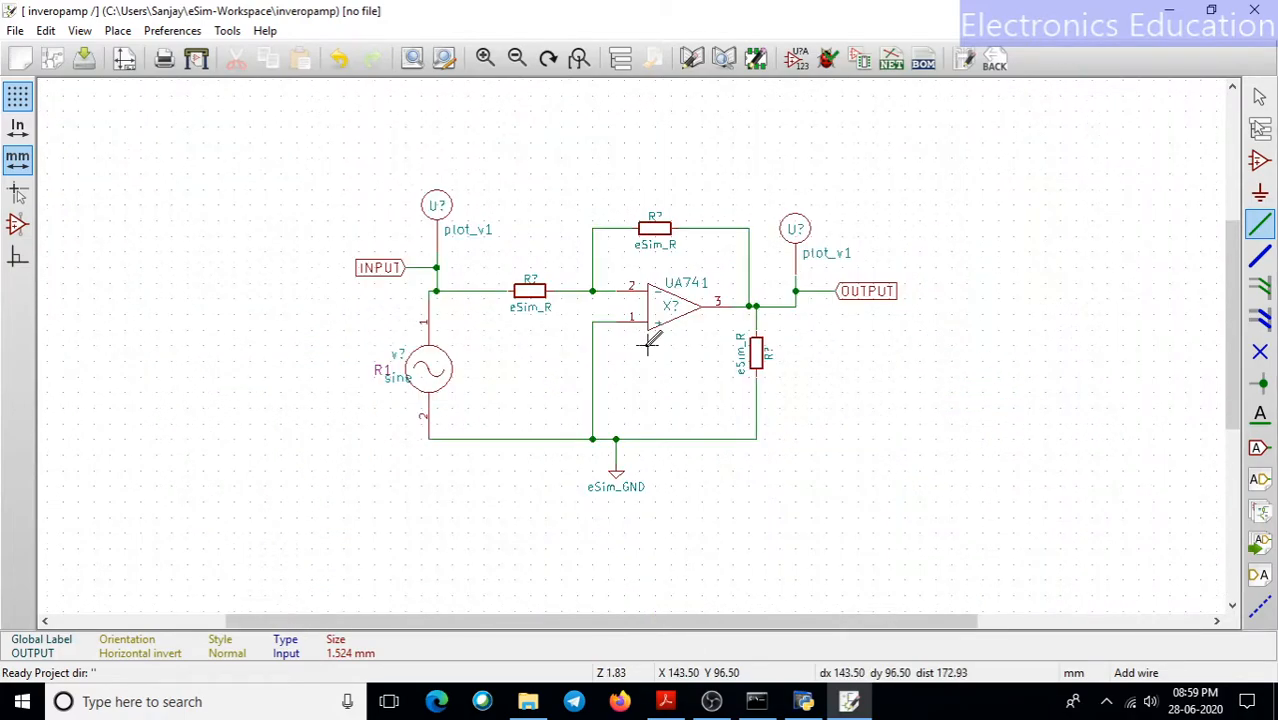
{"action": "scroll", "coordinate": [648, 343], "scroll_direction": "up", "scroll_amount": 1}
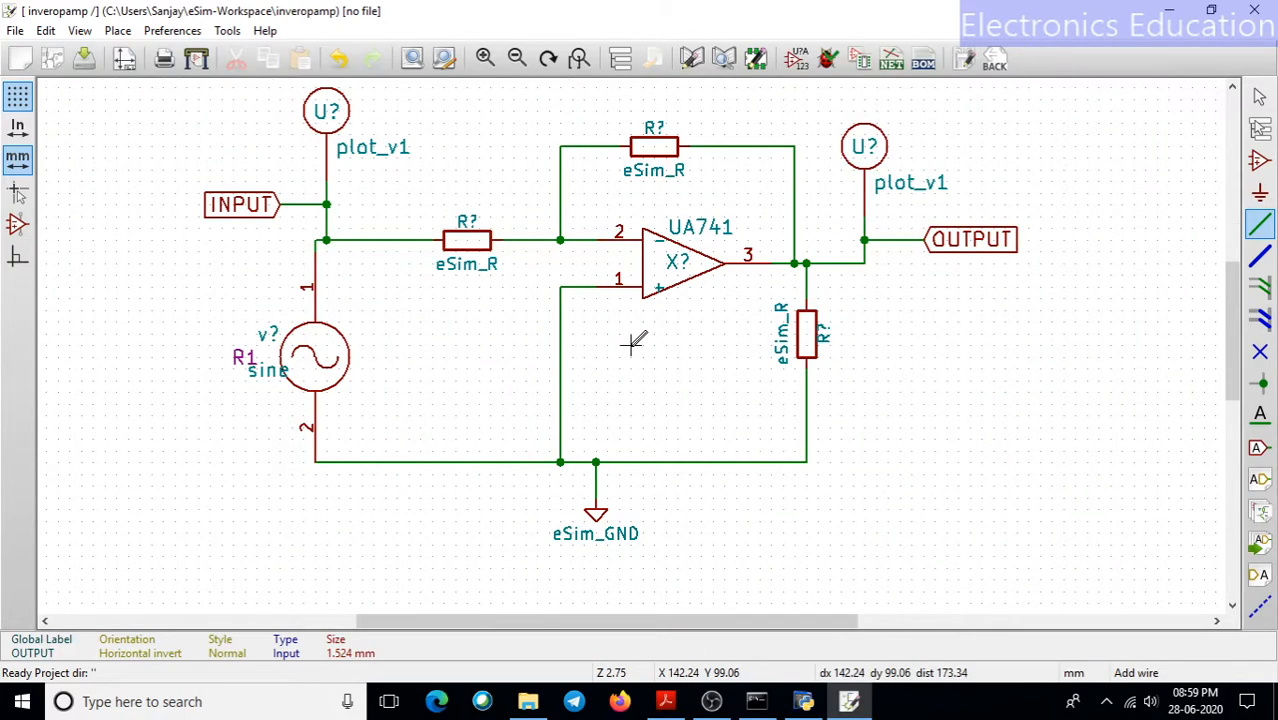
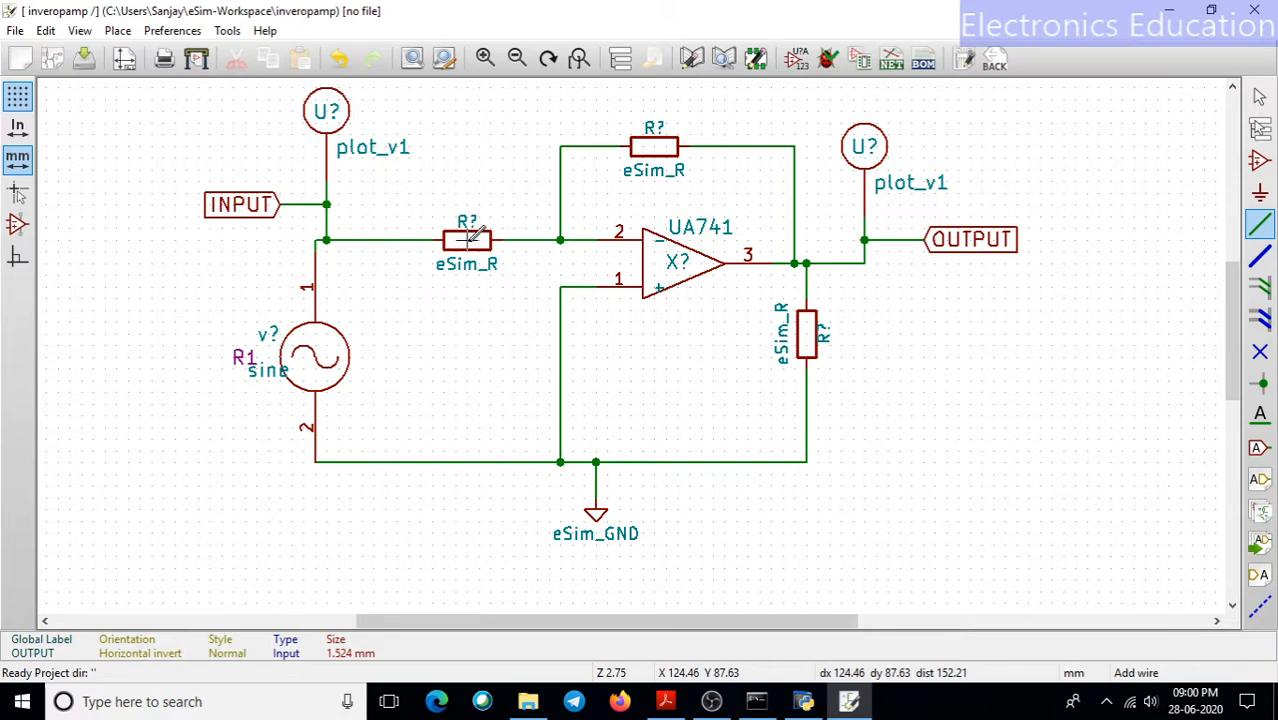
{"action": "key", "text": "v"}
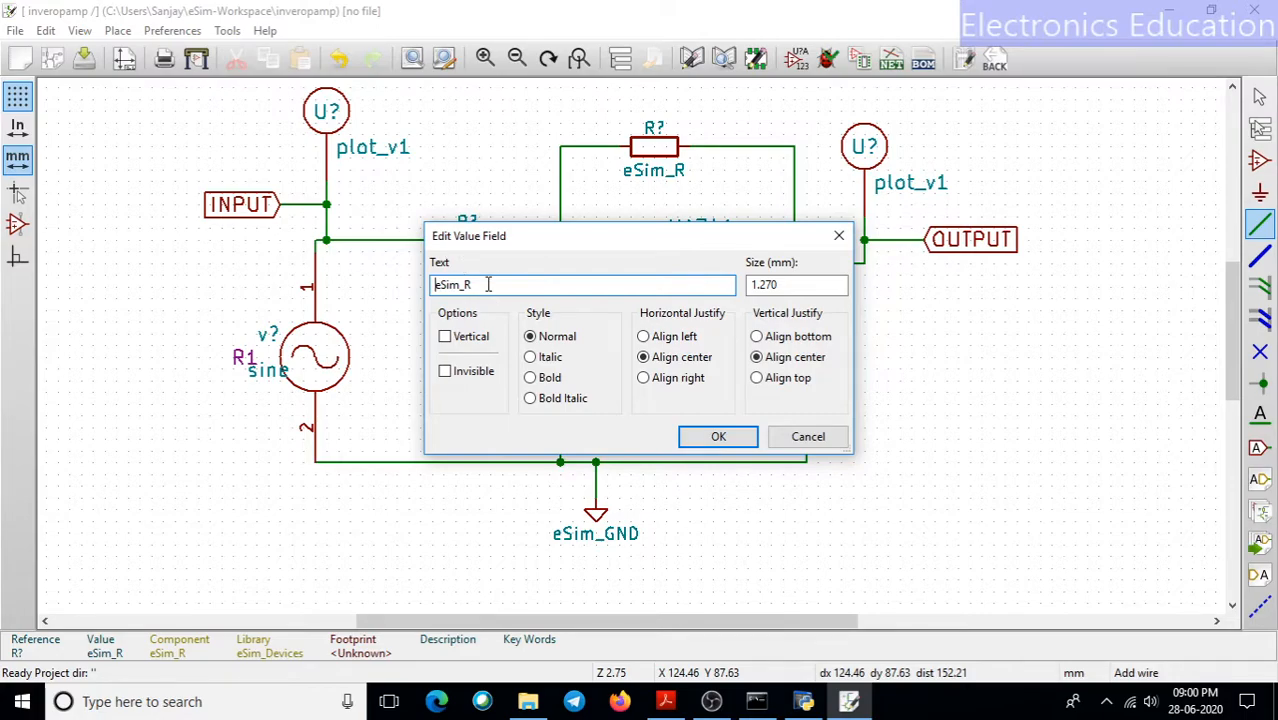
{"action": "left_click", "coordinate": [808, 436]}
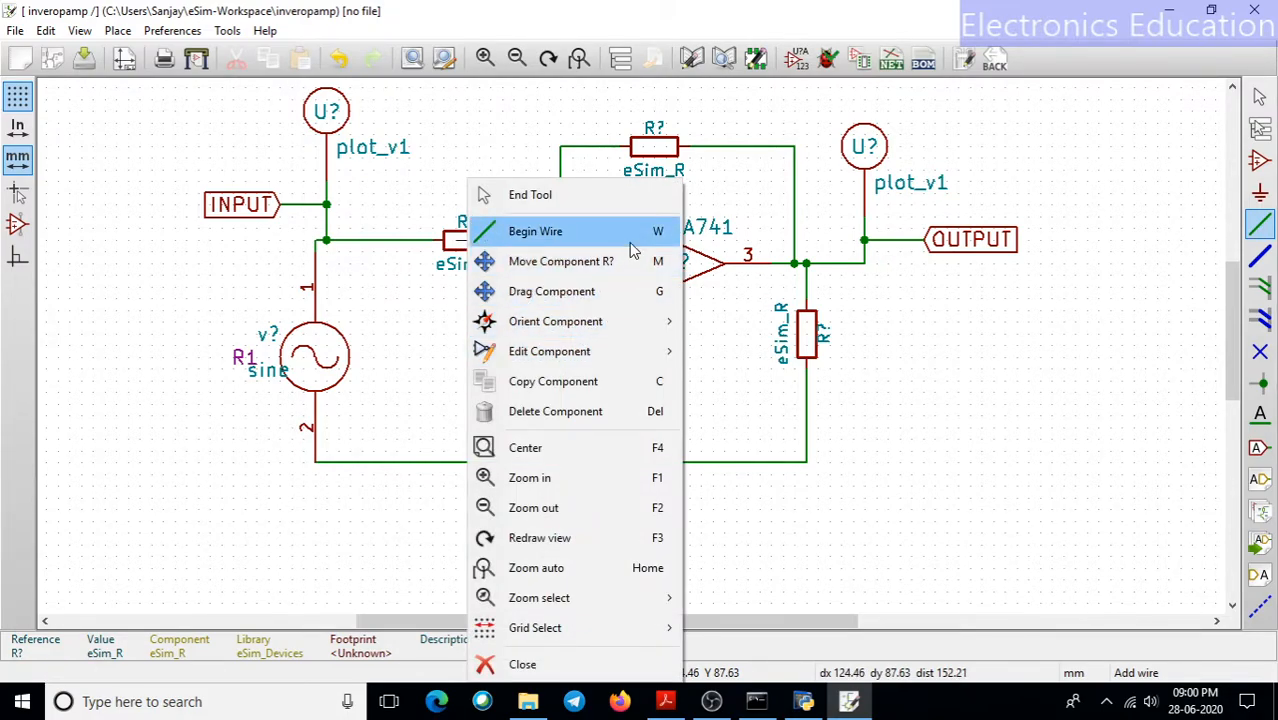
Step: Set the value of the resistor between the input node and op-amp pin 2 to 100, and leave the wire tool
{"action": "mouse_move", "coordinate": [595, 352]}
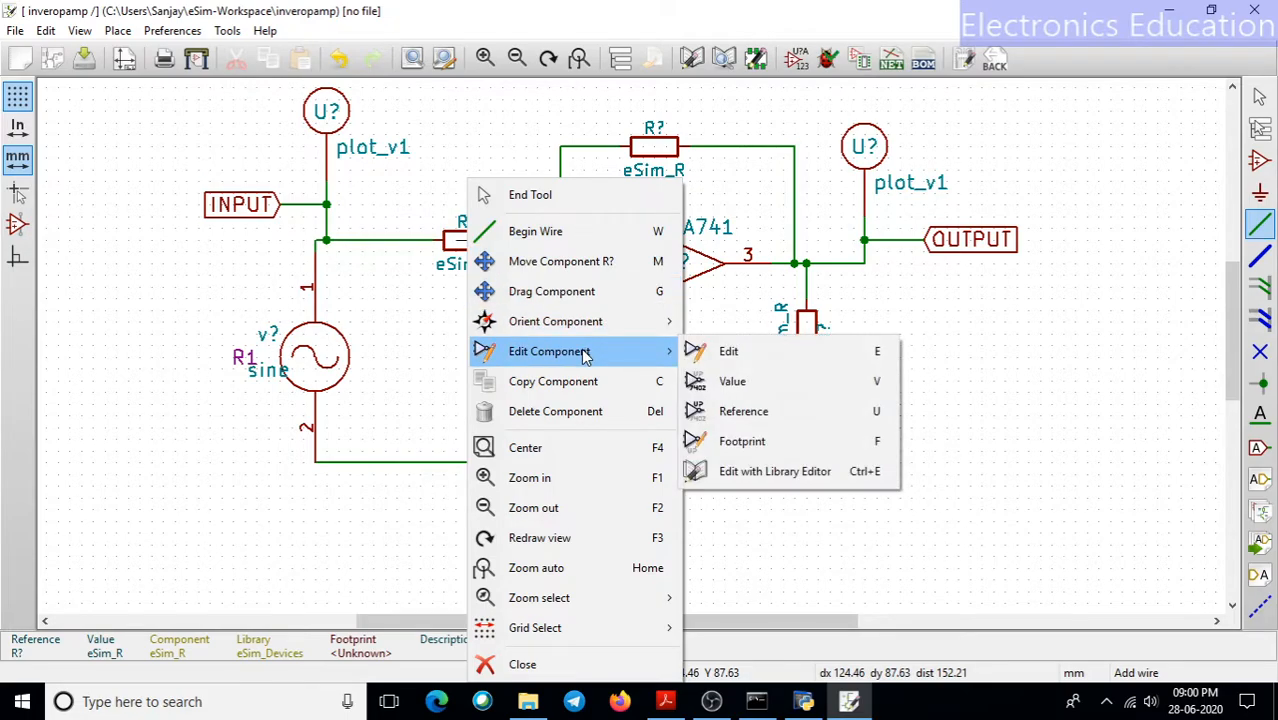
{"action": "left_click", "coordinate": [806, 385]}
{"action": "left_click_drag", "start_coordinate": [472, 283], "coordinate": [392, 280]}
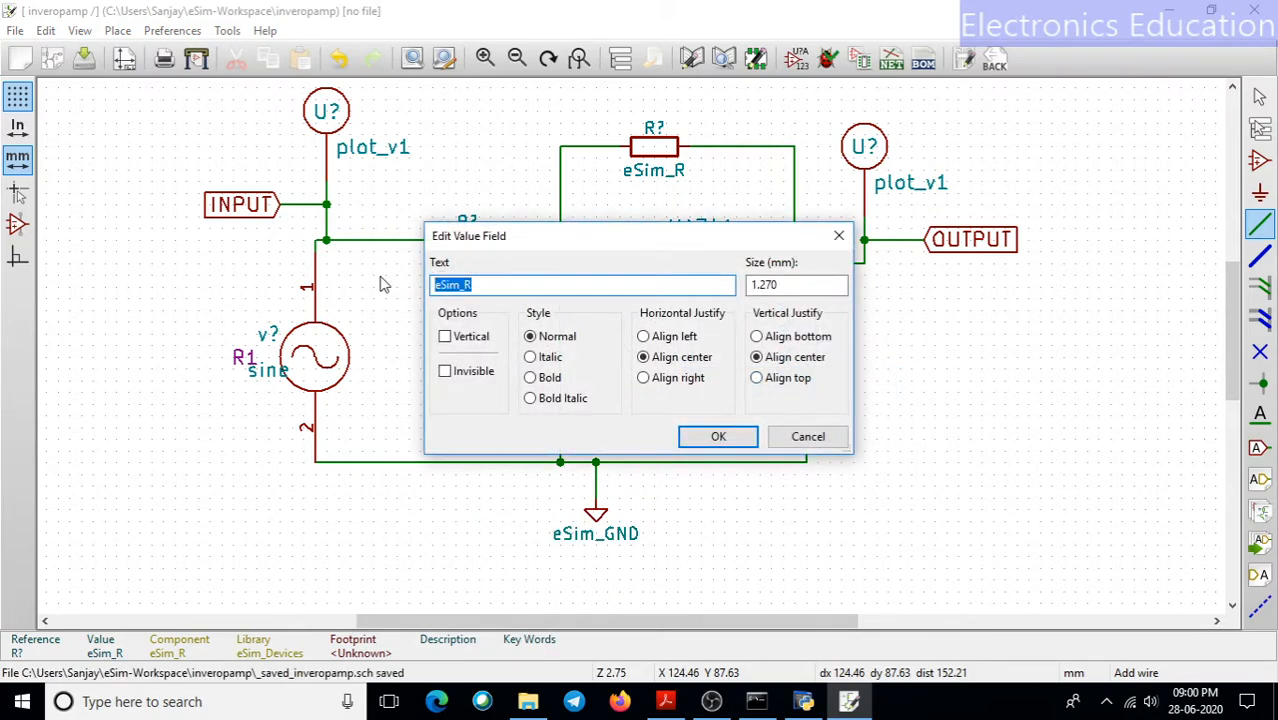
{"action": "type", "text": "100"}
{"action": "left_click", "coordinate": [718, 437]}
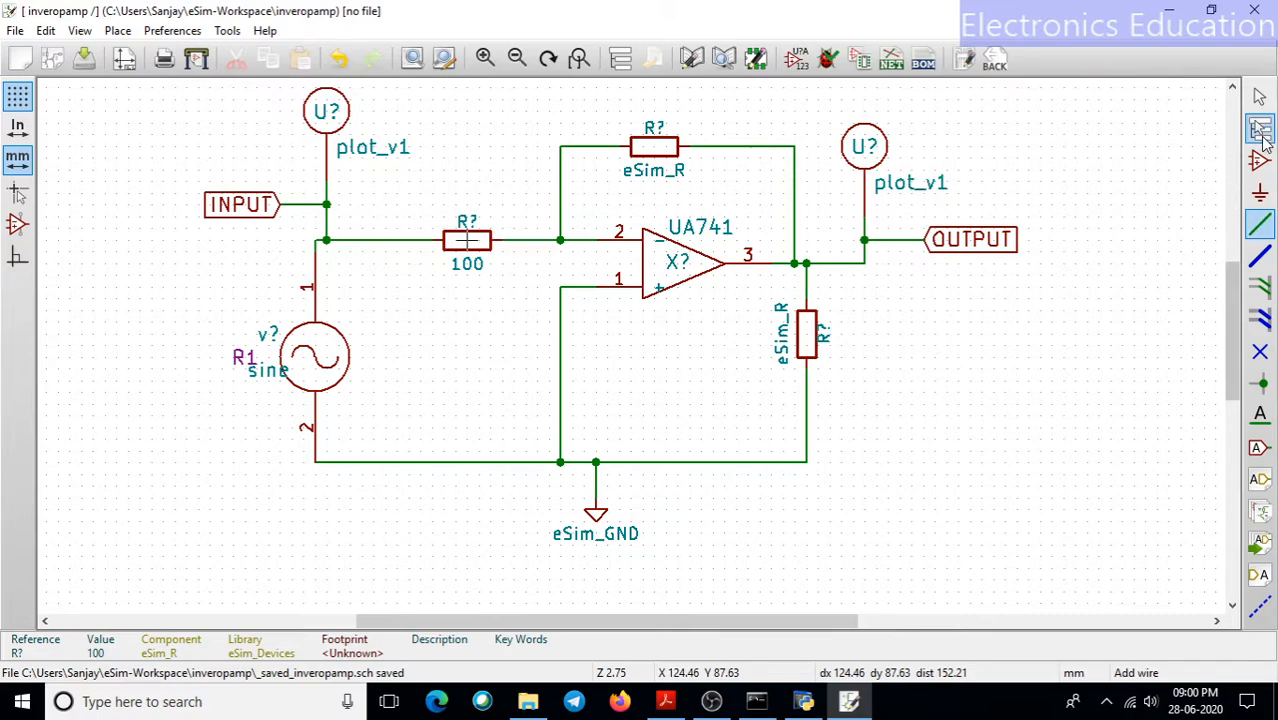
{"action": "left_click", "coordinate": [1260, 98]}
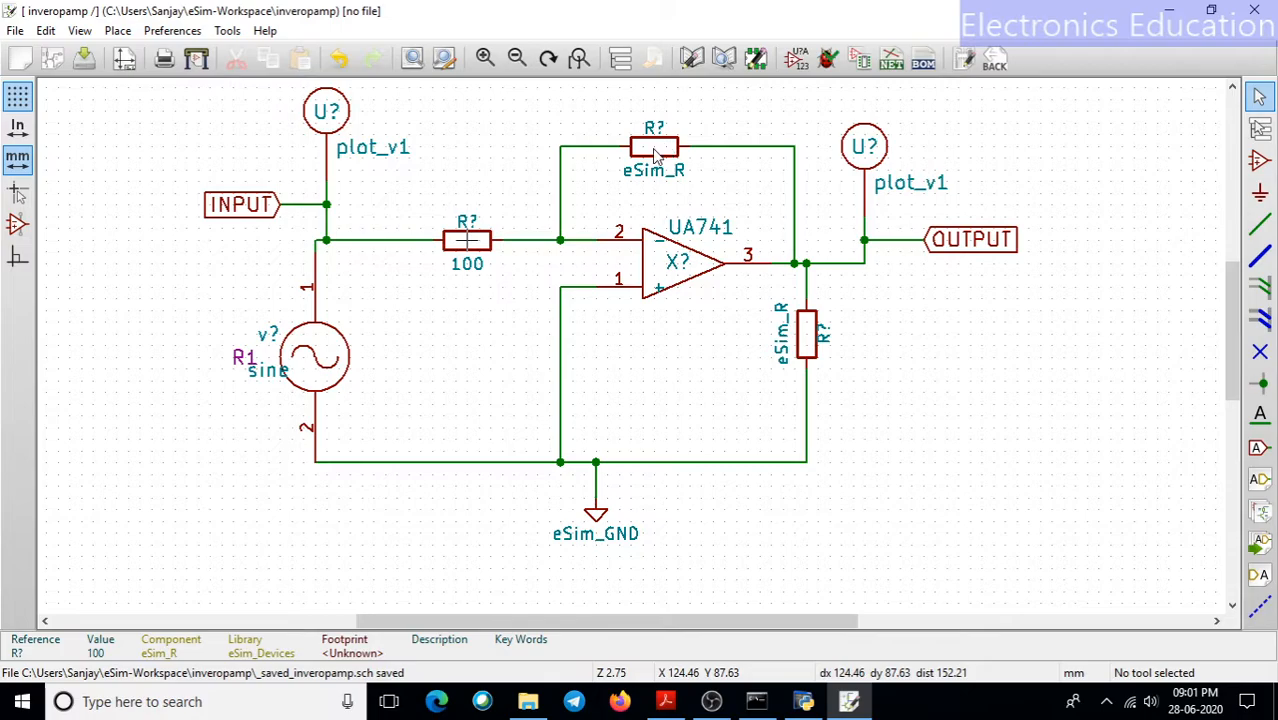
{"action": "scroll", "coordinate": [702, 264], "scroll_direction": "up", "scroll_amount": 5}
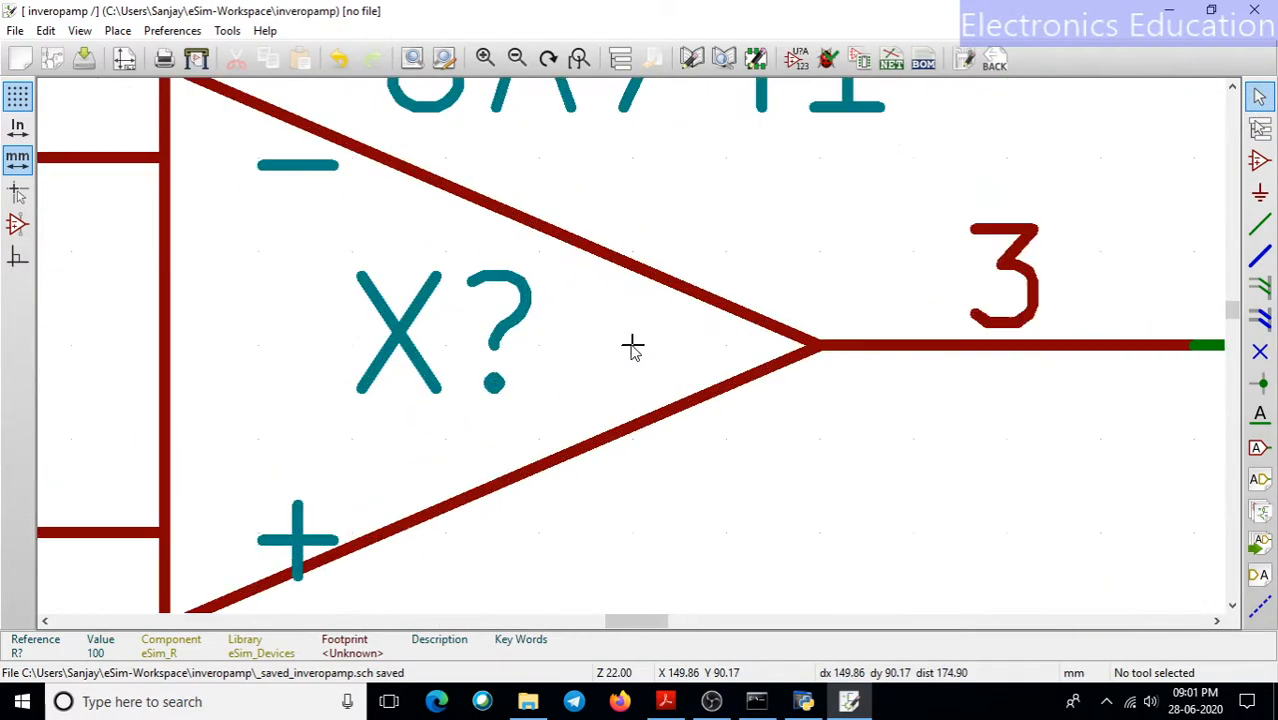
{"action": "scroll", "coordinate": [632, 346], "scroll_direction": "down", "scroll_amount": 5}
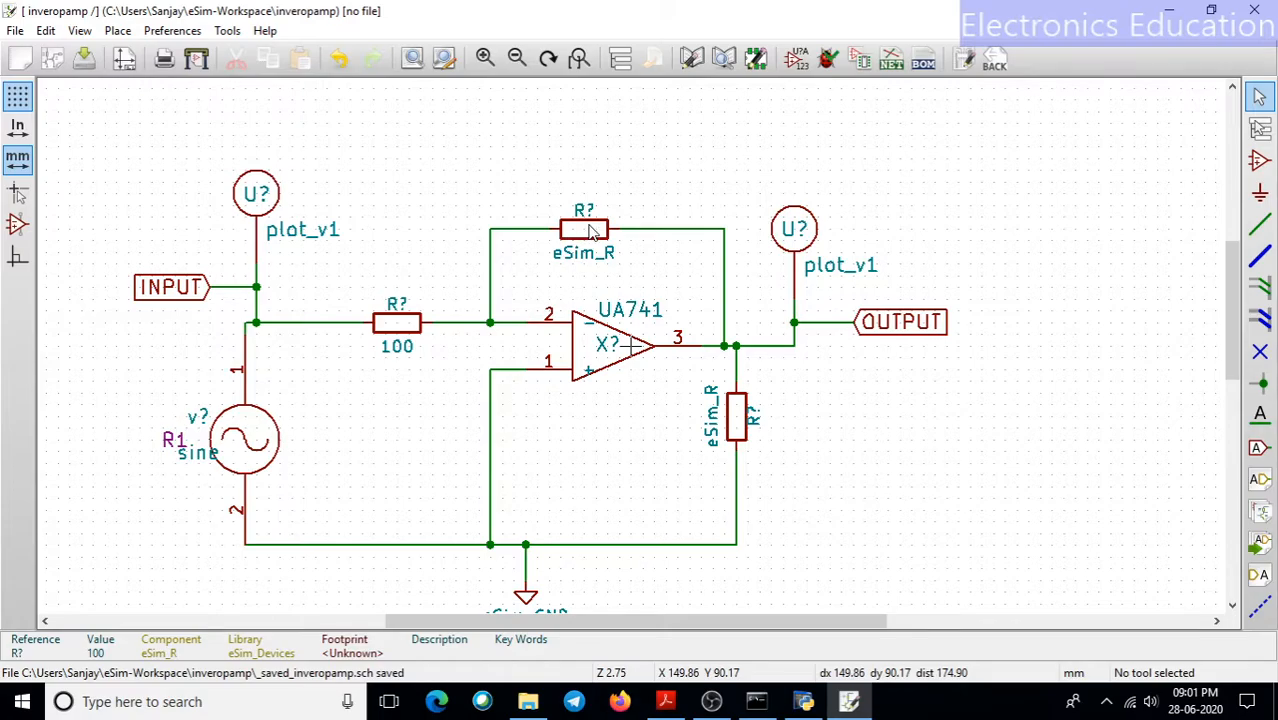
{"action": "scroll", "coordinate": [632, 346], "scroll_direction": "down", "scroll_amount": 5}
{"action": "scroll", "coordinate": [632, 346], "scroll_direction": "up", "scroll_amount": 6}
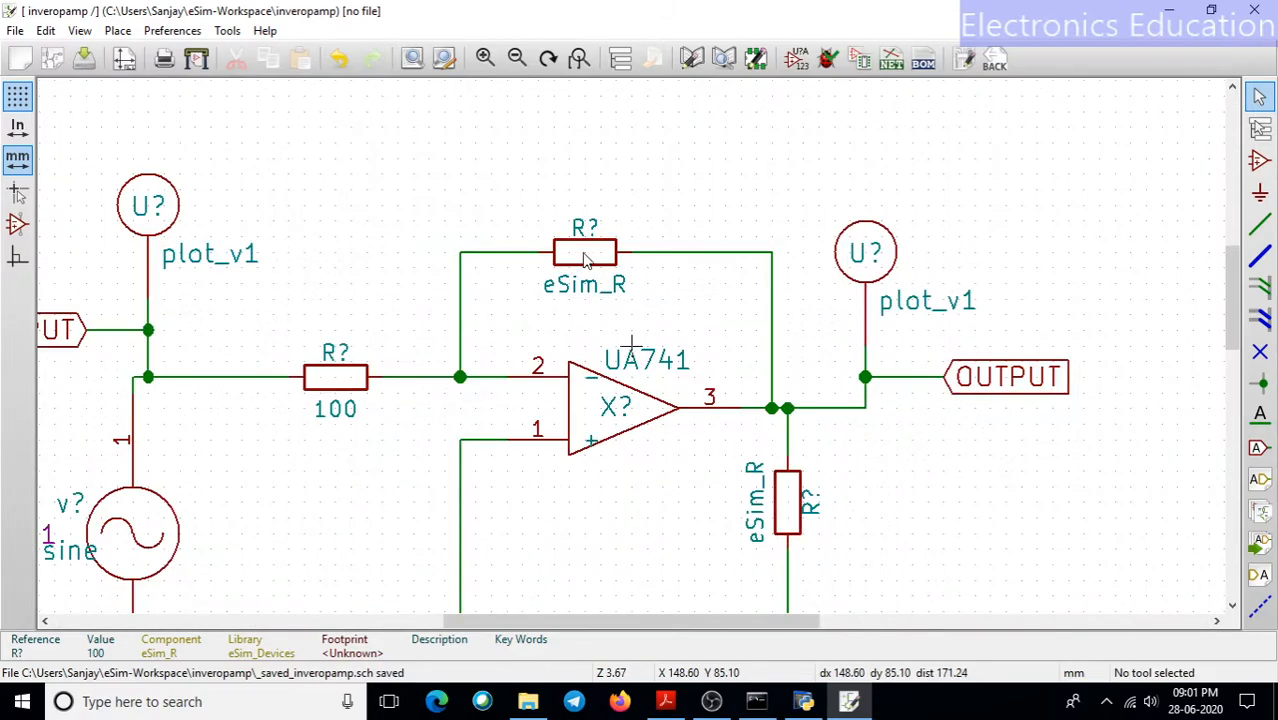
{"action": "scroll", "coordinate": [632, 348], "scroll_direction": "down", "scroll_amount": 5}
{"action": "scroll", "coordinate": [632, 348], "scroll_direction": "up", "scroll_amount": 4}
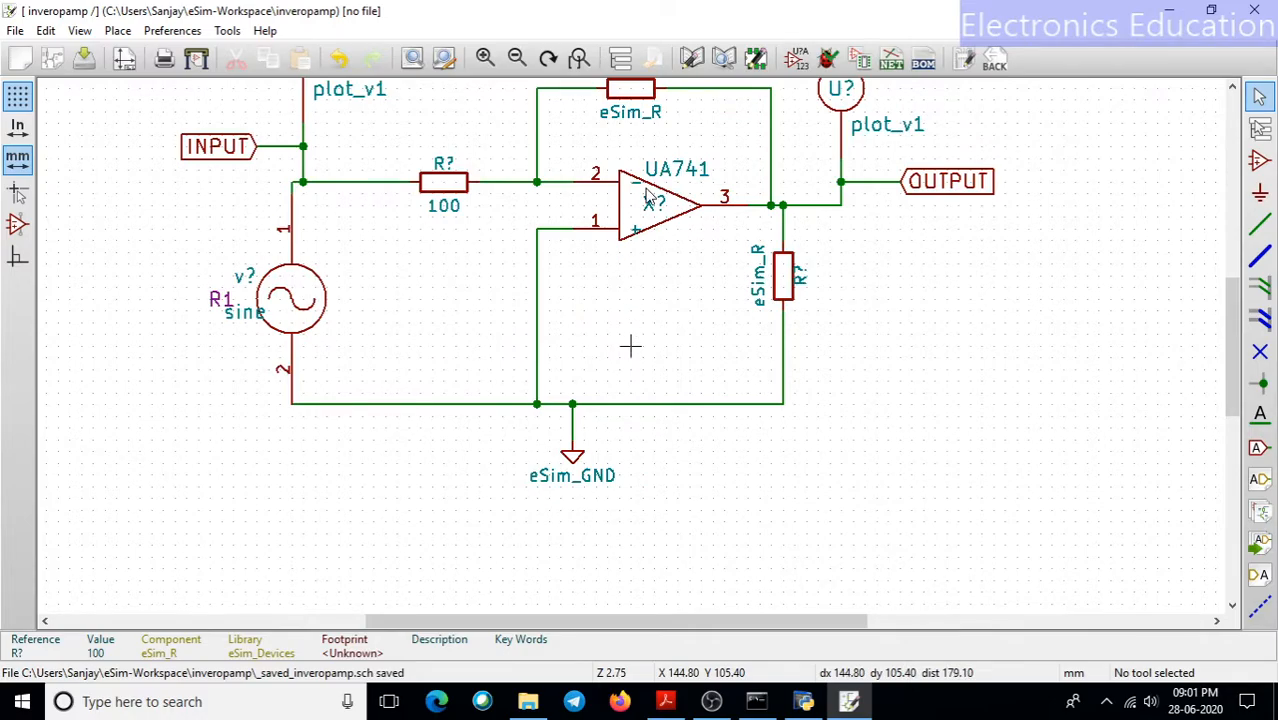
{"action": "scroll", "coordinate": [630, 346], "scroll_direction": "down", "scroll_amount": 5}
{"action": "scroll", "coordinate": [630, 346], "scroll_direction": "up", "scroll_amount": 5}
{"action": "scroll", "coordinate": [626, 430], "scroll_direction": "up", "scroll_amount": 3}
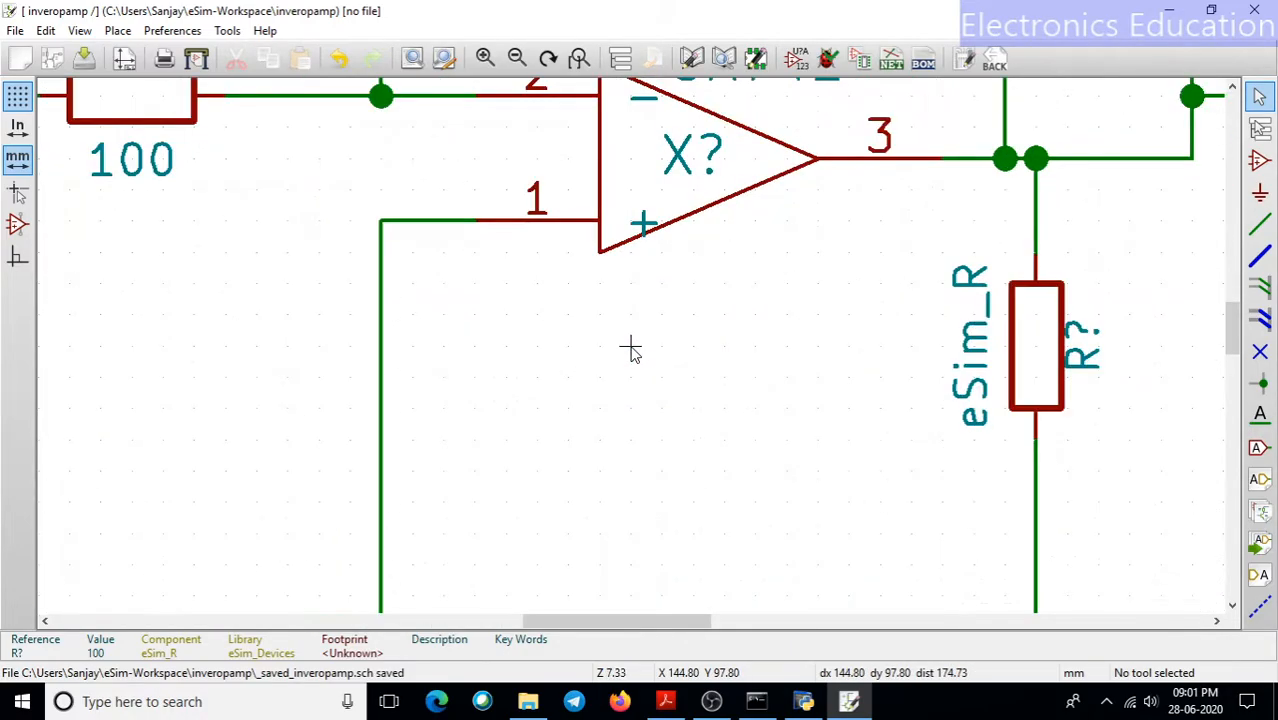
{"action": "scroll", "coordinate": [630, 346], "scroll_direction": "down", "scroll_amount": 4}
{"action": "scroll", "coordinate": [630, 346], "scroll_direction": "up", "scroll_amount": 3}
{"action": "scroll", "coordinate": [630, 346], "scroll_direction": "down", "scroll_amount": 2}
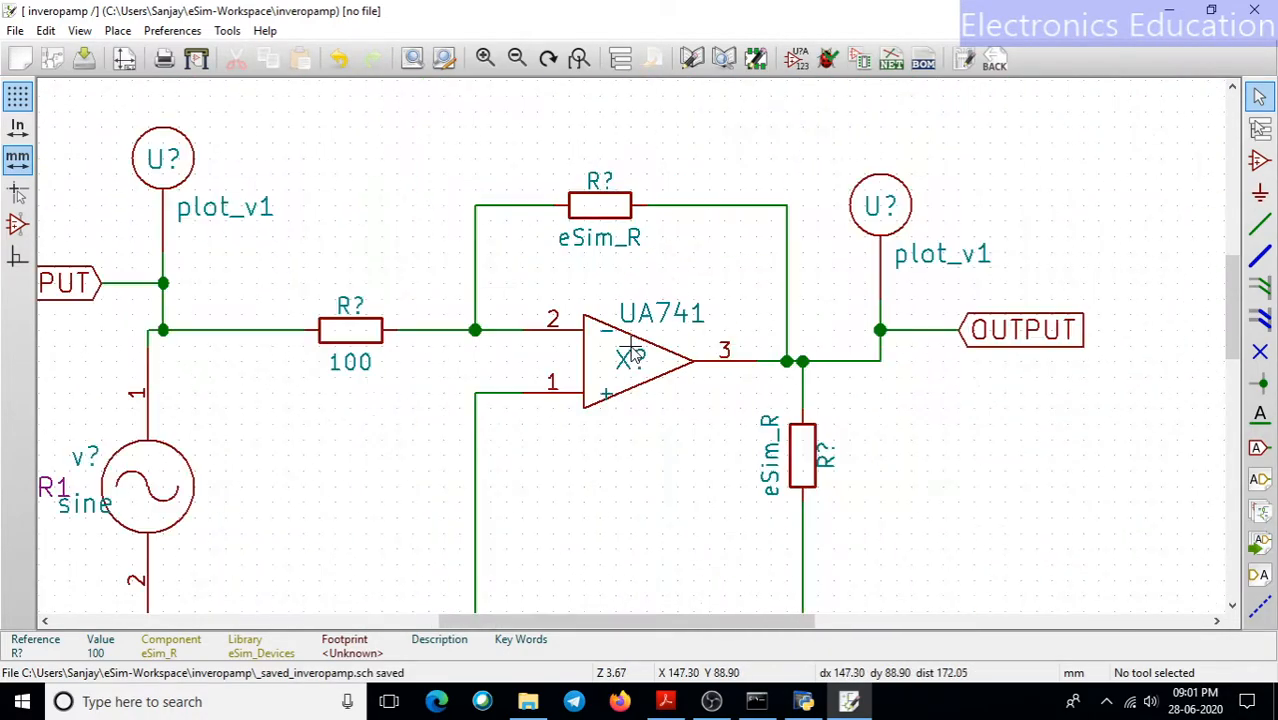
Step: Save the inveropamp schematic, and restart the schematic editor for the project from eSim
{"action": "left_click", "coordinate": [84, 58]}
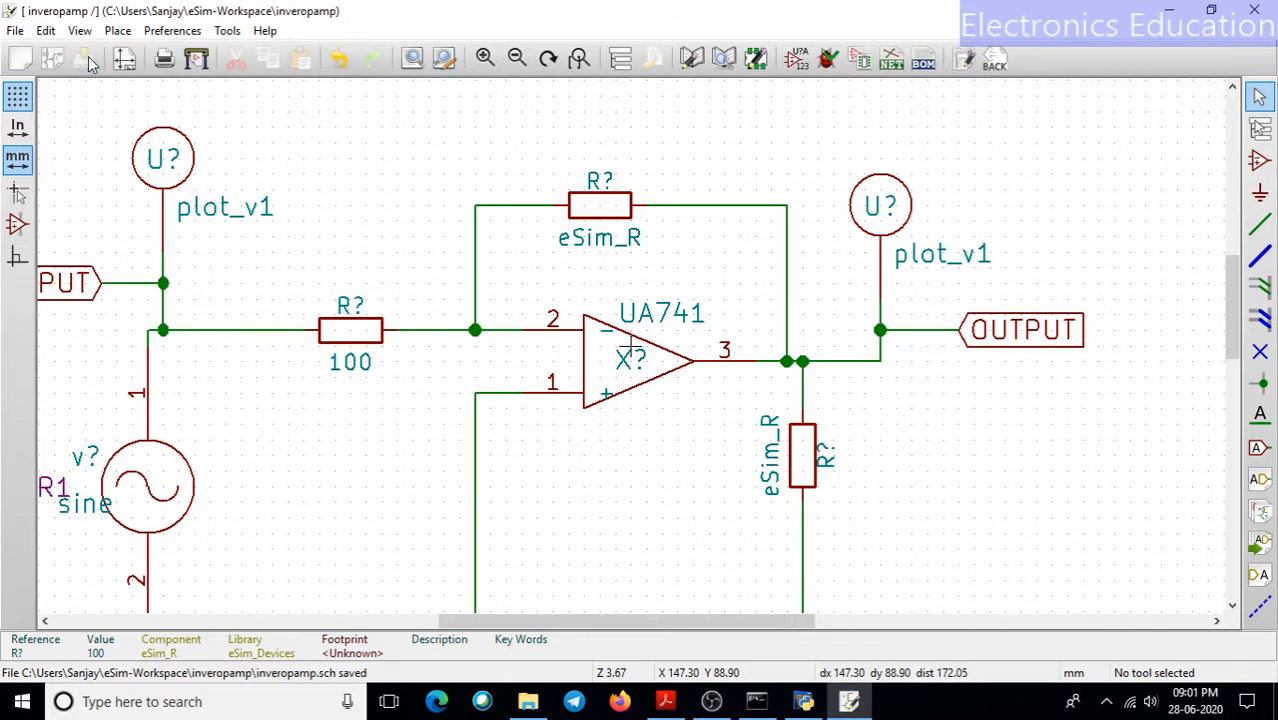
{"action": "left_click", "coordinate": [1256, 10]}
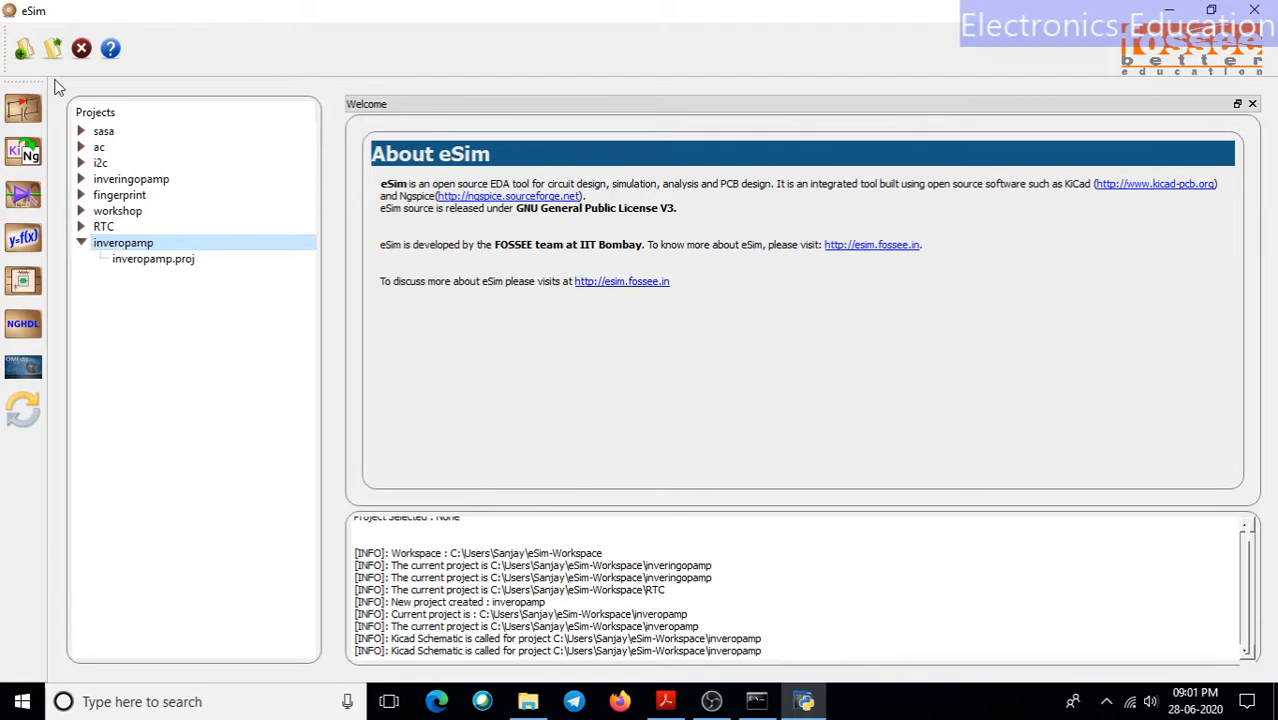
{"action": "left_click", "coordinate": [24, 112]}
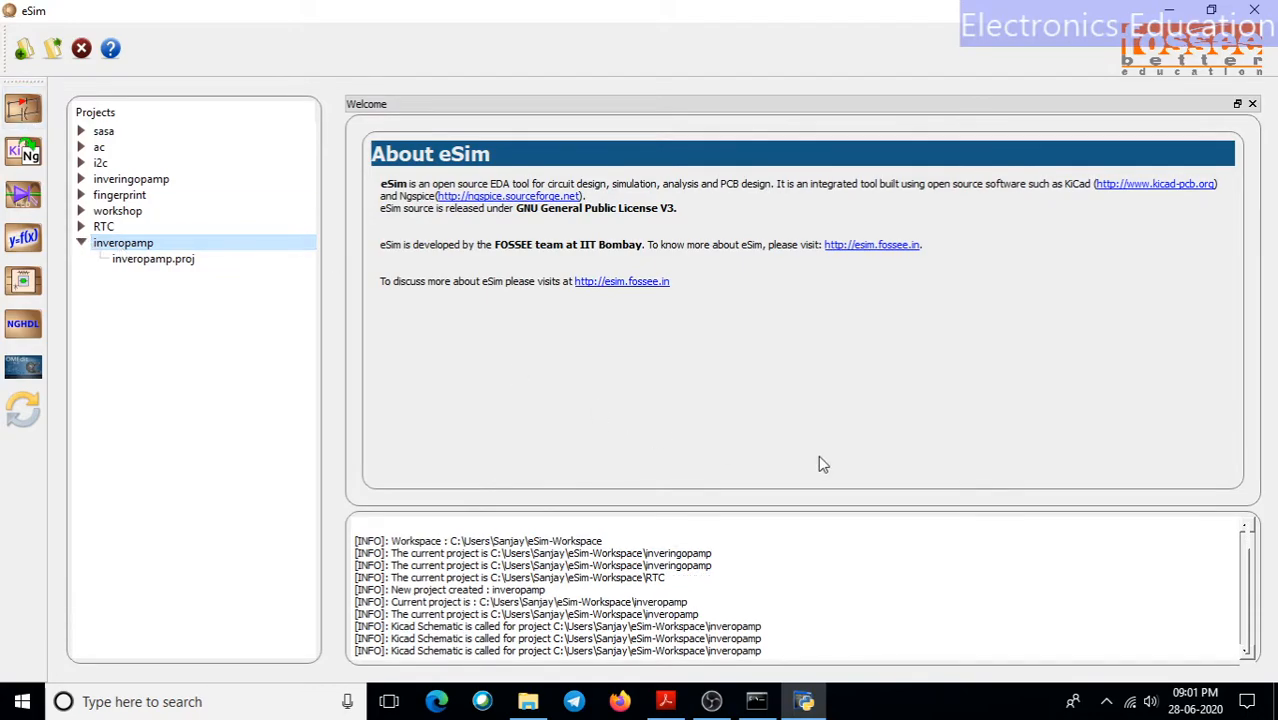
Step: Set the value of the feedback resistor above the UA741 op-amp to 200
{"action": "scroll", "coordinate": [650, 345], "scroll_direction": "up", "scroll_amount": 6}
{"action": "scroll", "coordinate": [632, 352], "scroll_direction": "down", "scroll_amount": 3}
{"action": "scroll", "coordinate": [640, 292], "scroll_direction": "up", "scroll_amount": 3}
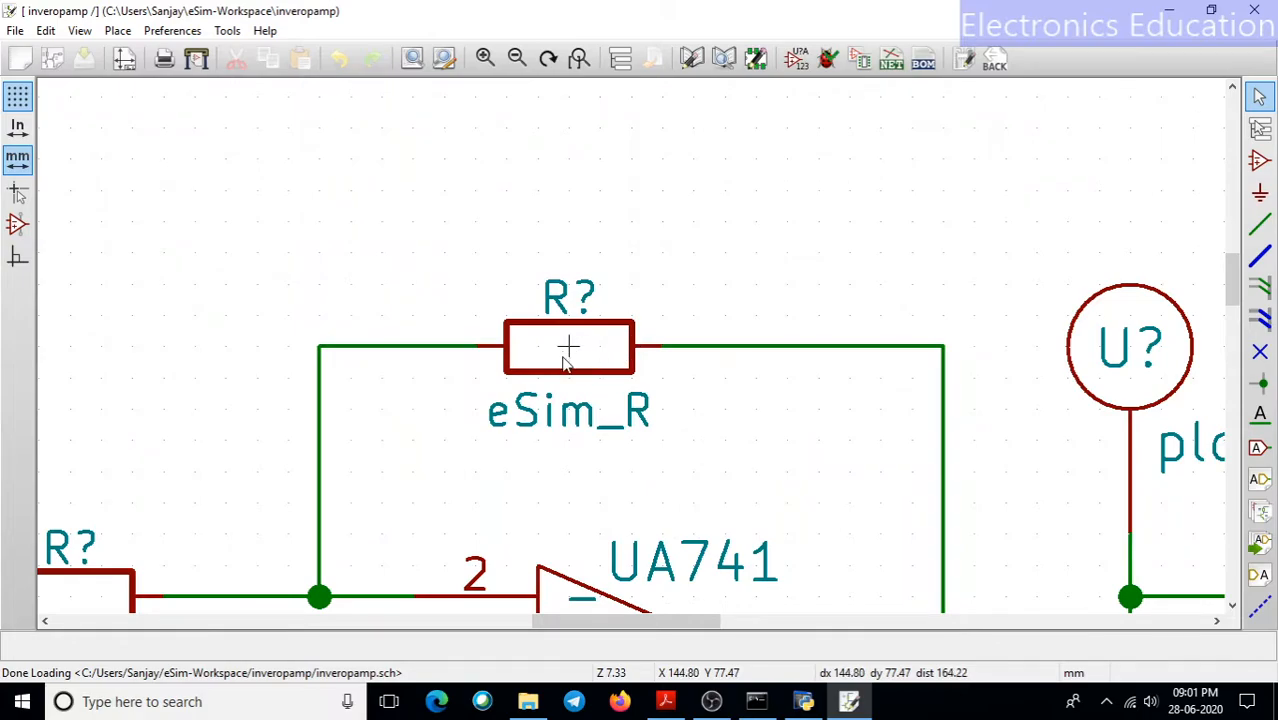
{"action": "key", "text": "v"}
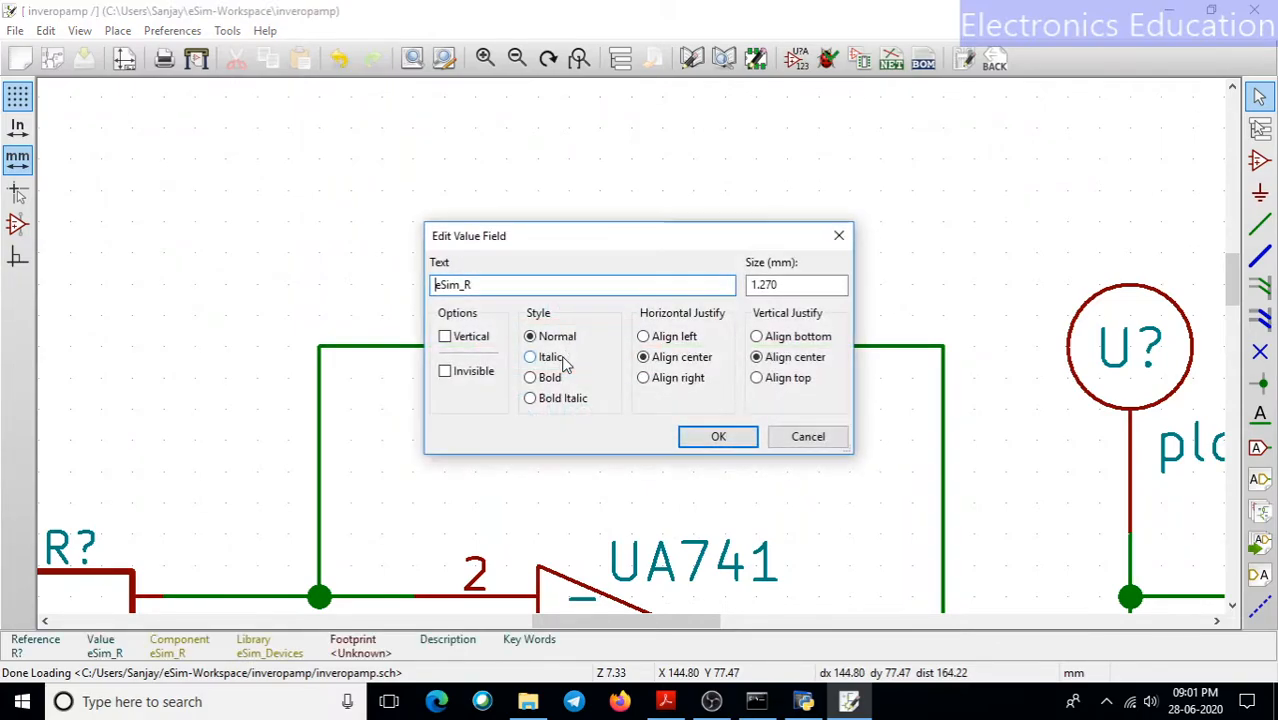
{"action": "left_click_drag", "start_coordinate": [476, 285], "coordinate": [399, 284]}
{"action": "type", "text": "200"}
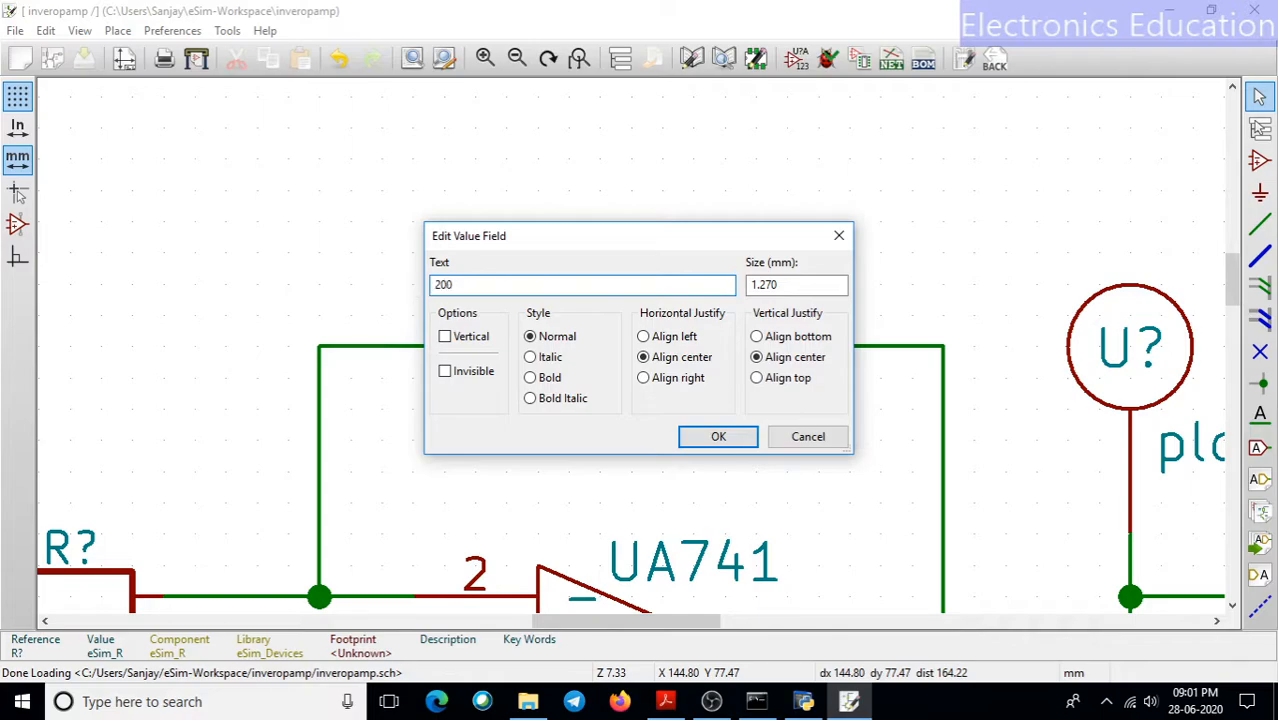
{"action": "left_click", "coordinate": [718, 436]}
Step: Set the value of the vertical load resistor between the op-amp output and ground to 10k
{"action": "scroll", "coordinate": [568, 349], "scroll_direction": "down", "scroll_amount": 2}
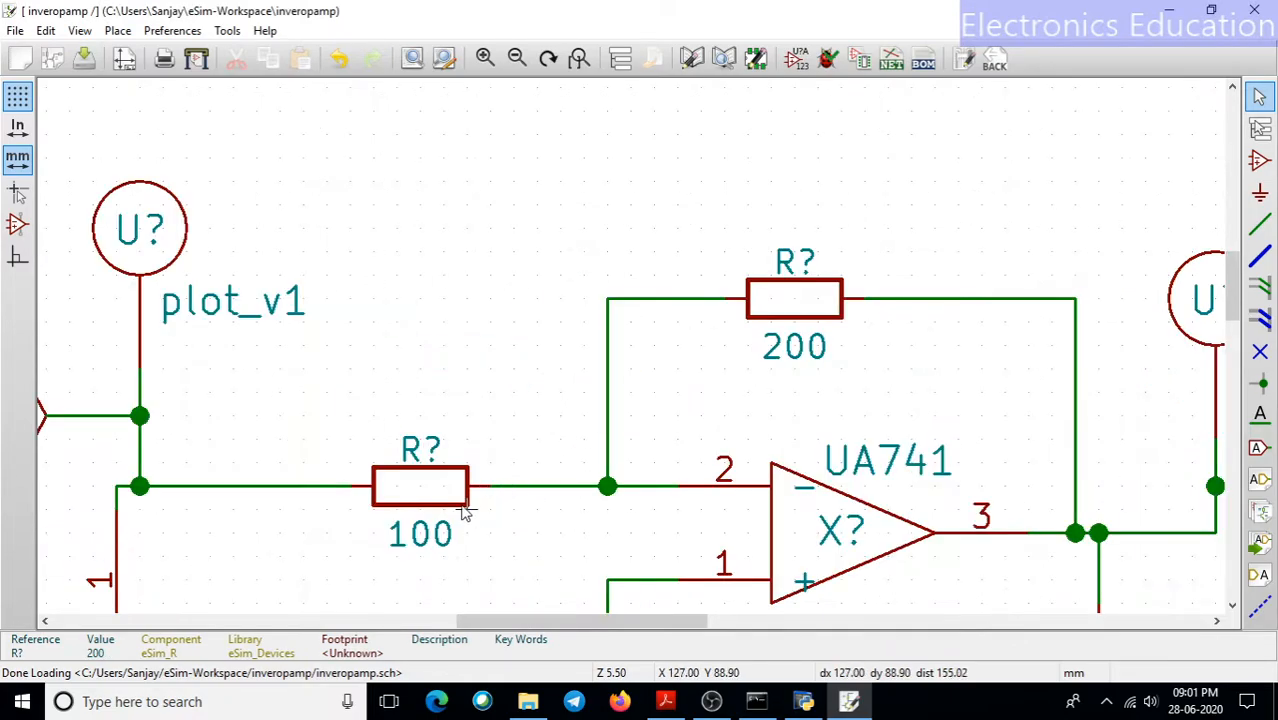
{"action": "scroll", "coordinate": [442, 485], "scroll_direction": "up", "scroll_amount": 2}
{"action": "scroll", "coordinate": [848, 330], "scroll_direction": "down", "scroll_amount": 1}
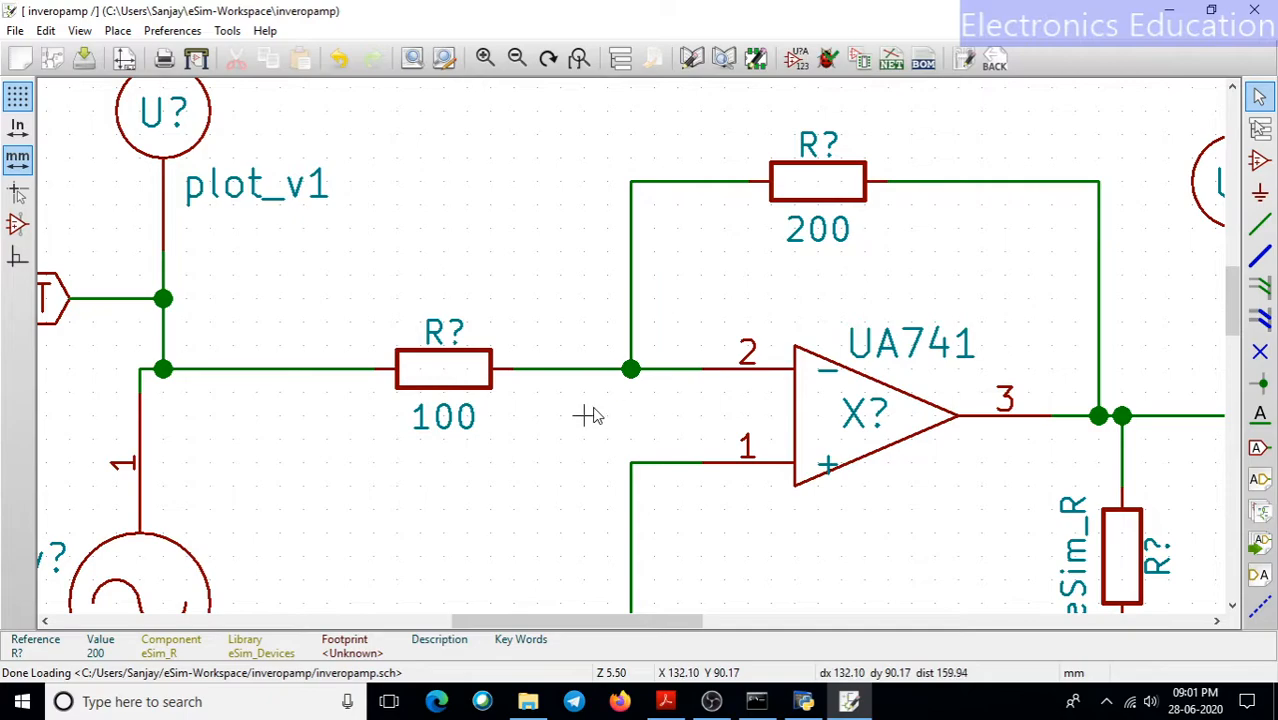
{"action": "scroll", "coordinate": [866, 410], "scroll_direction": "down", "scroll_amount": 1}
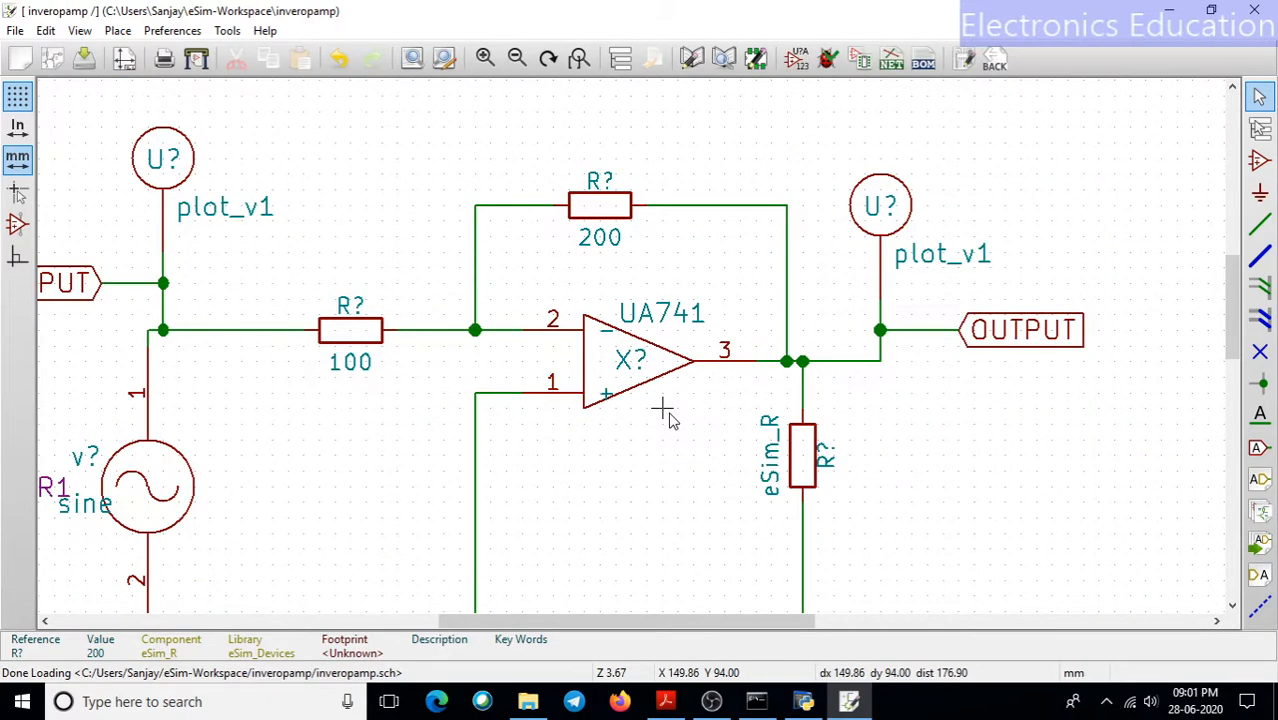
{"action": "scroll", "coordinate": [664, 410], "scroll_direction": "up", "scroll_amount": 1}
{"action": "scroll", "coordinate": [630, 345], "scroll_direction": "down", "scroll_amount": 1}
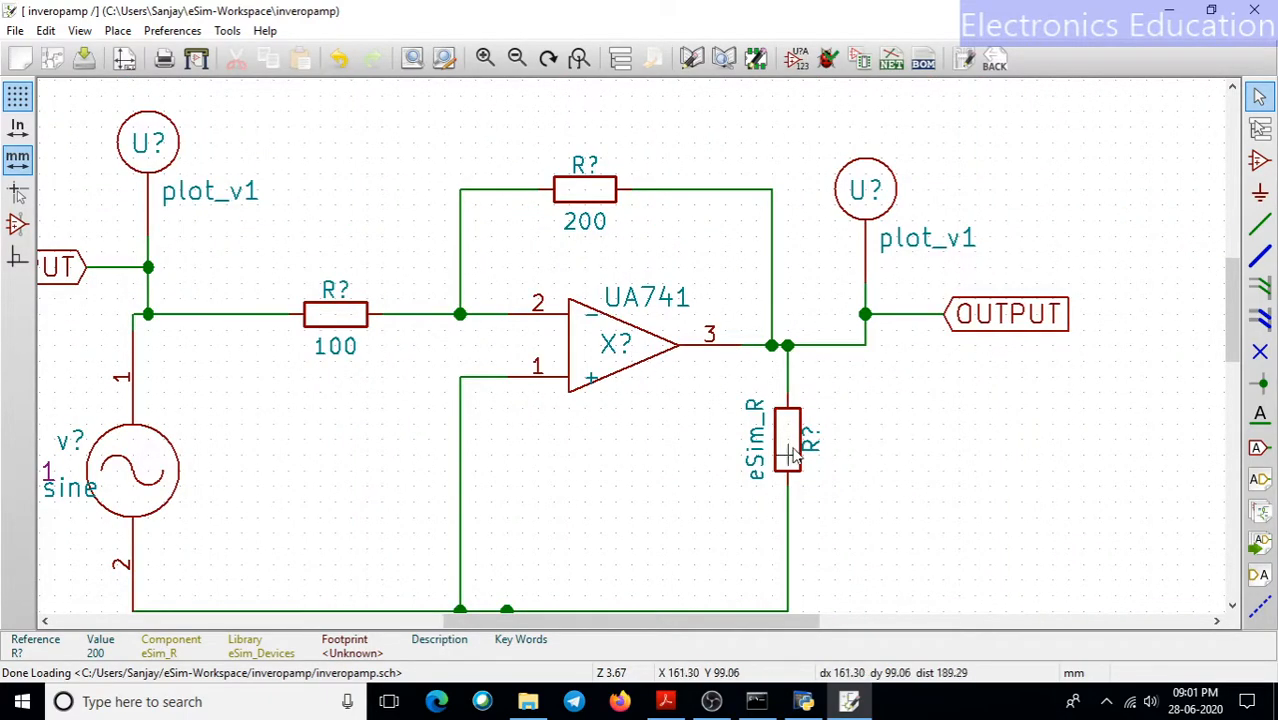
{"action": "scroll", "coordinate": [789, 455], "scroll_direction": "up", "scroll_amount": 3}
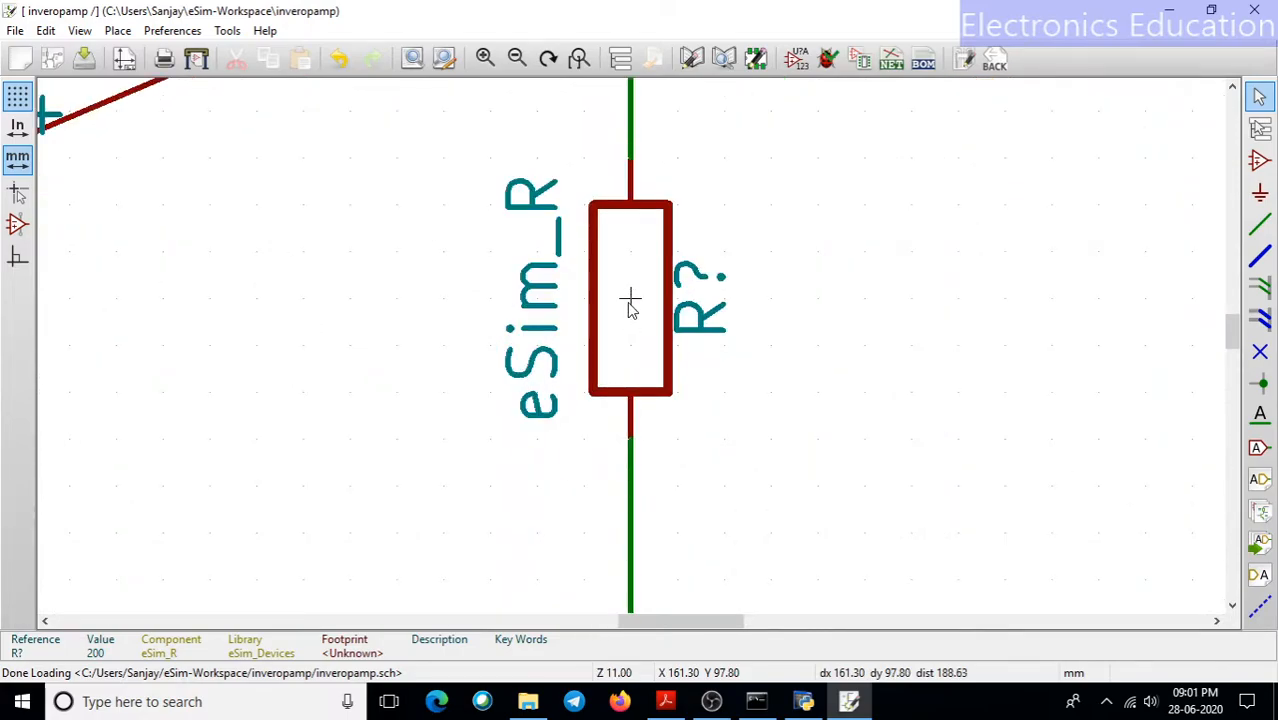
{"action": "key", "text": "v"}
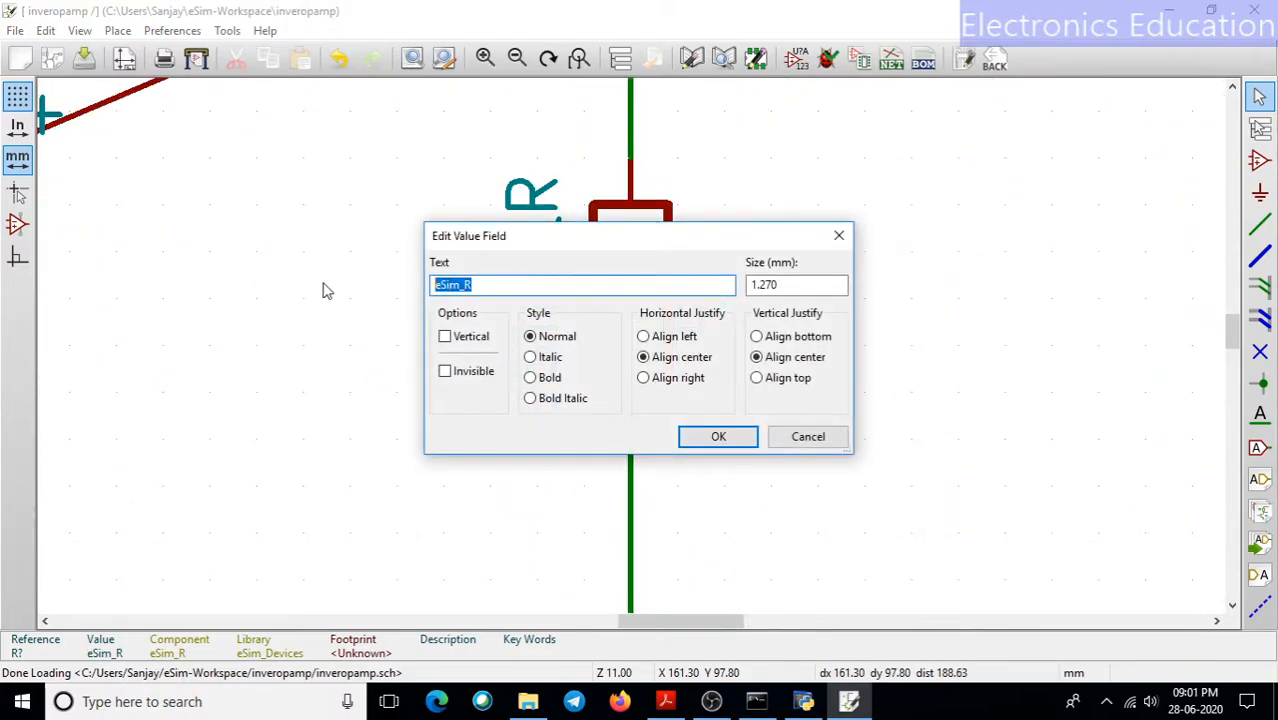
{"action": "type", "text": "1"}
{"action": "left_click", "coordinate": [718, 436]}
Step: Review the amplifier circuit's wiring, INPUT/OUTPUT labels, resistor values and unassigned component references
{"action": "scroll", "coordinate": [632, 350], "scroll_direction": "down", "scroll_amount": 3}
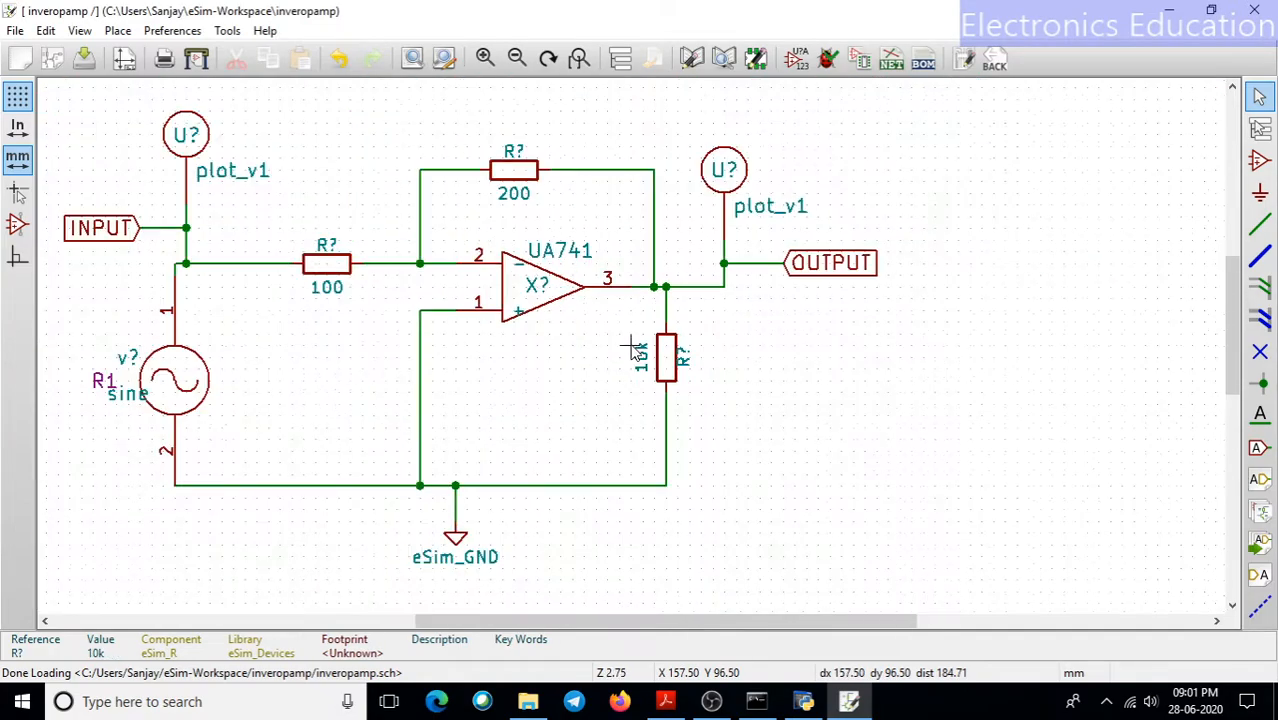
{"action": "scroll", "coordinate": [632, 350], "scroll_direction": "down", "scroll_amount": 1}
{"action": "scroll", "coordinate": [632, 350], "scroll_direction": "up", "scroll_amount": 1}
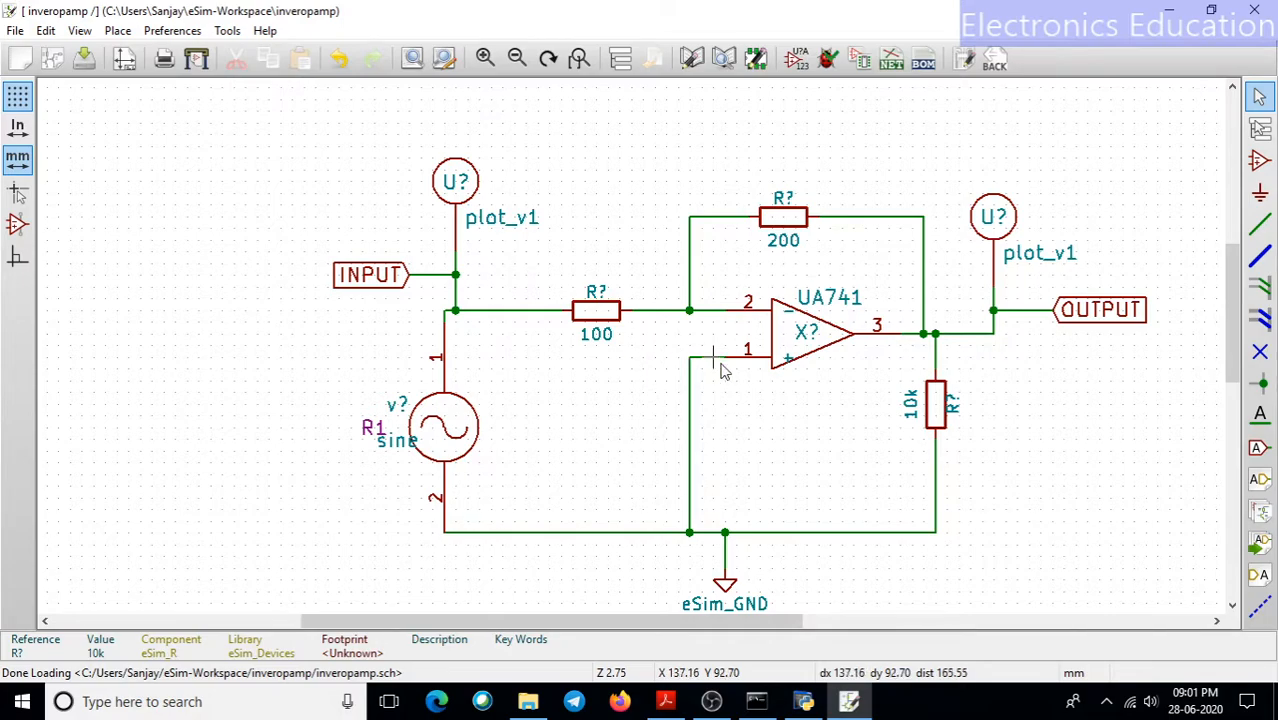
{"action": "scroll", "coordinate": [635, 360], "scroll_direction": "up", "scroll_amount": 1}
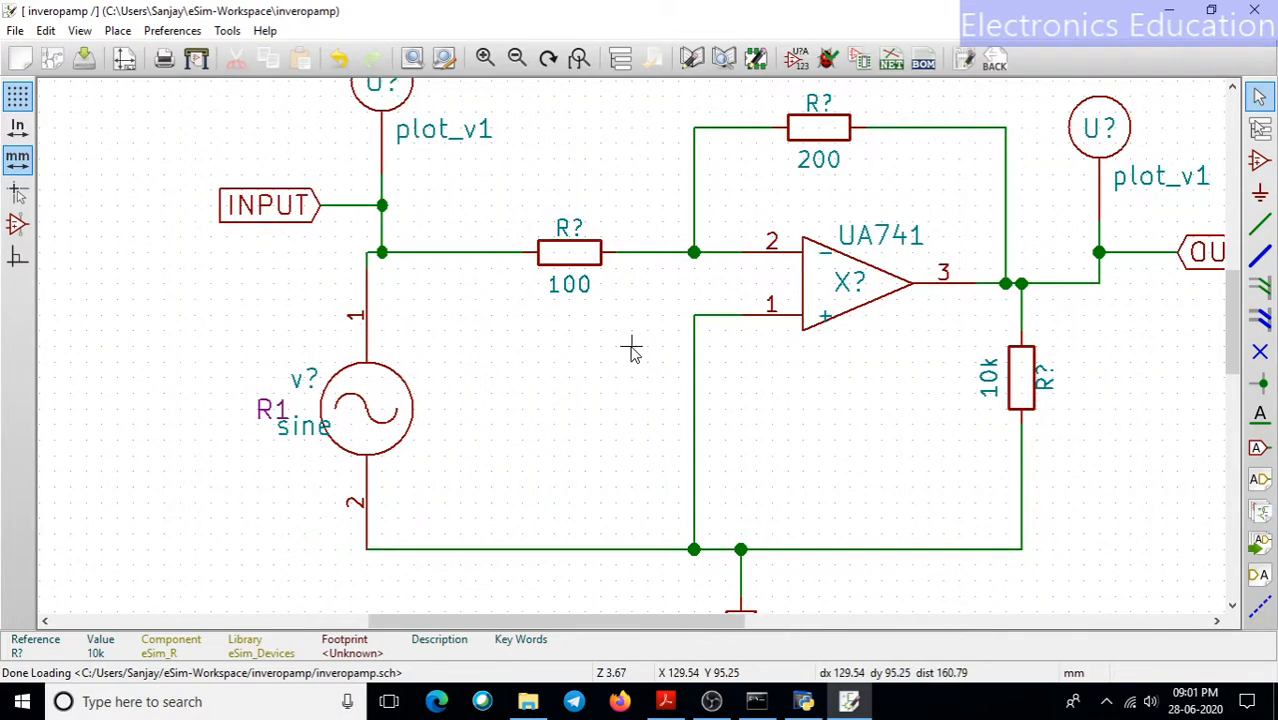
{"action": "scroll", "coordinate": [615, 350], "scroll_direction": "down", "scroll_amount": 1}
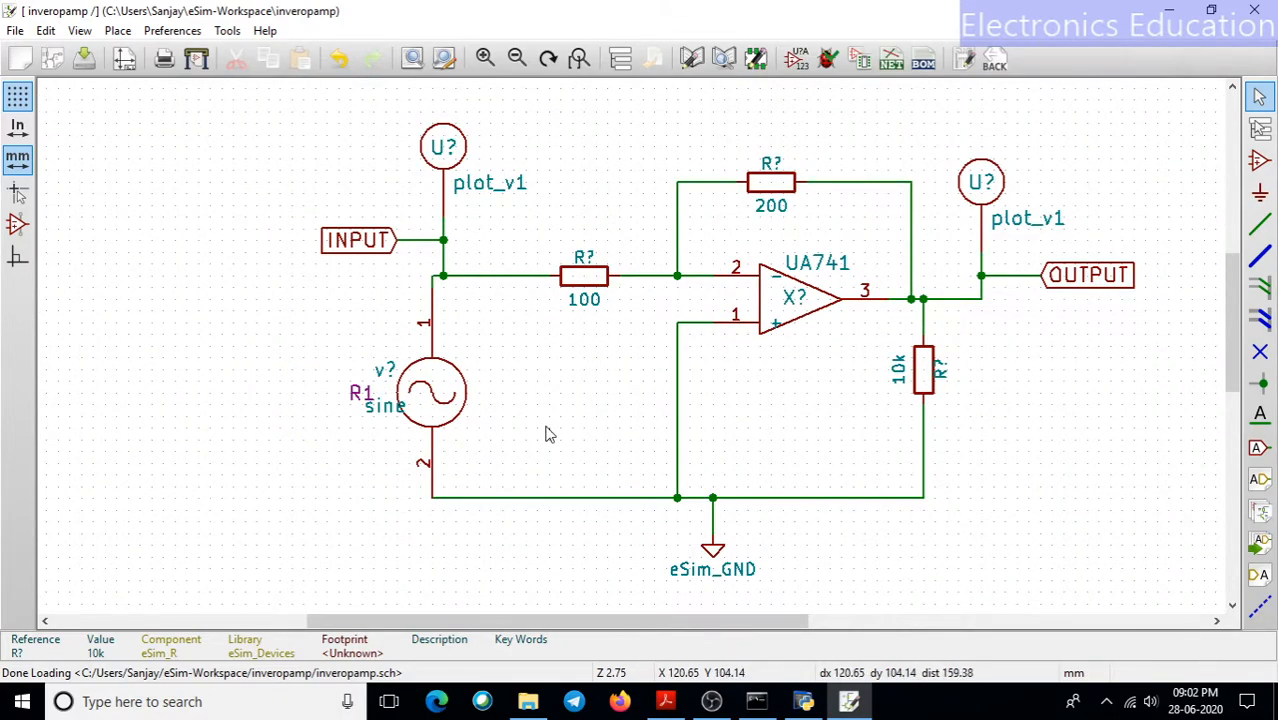
{"action": "scroll", "coordinate": [578, 272], "scroll_direction": "up", "scroll_amount": 4}
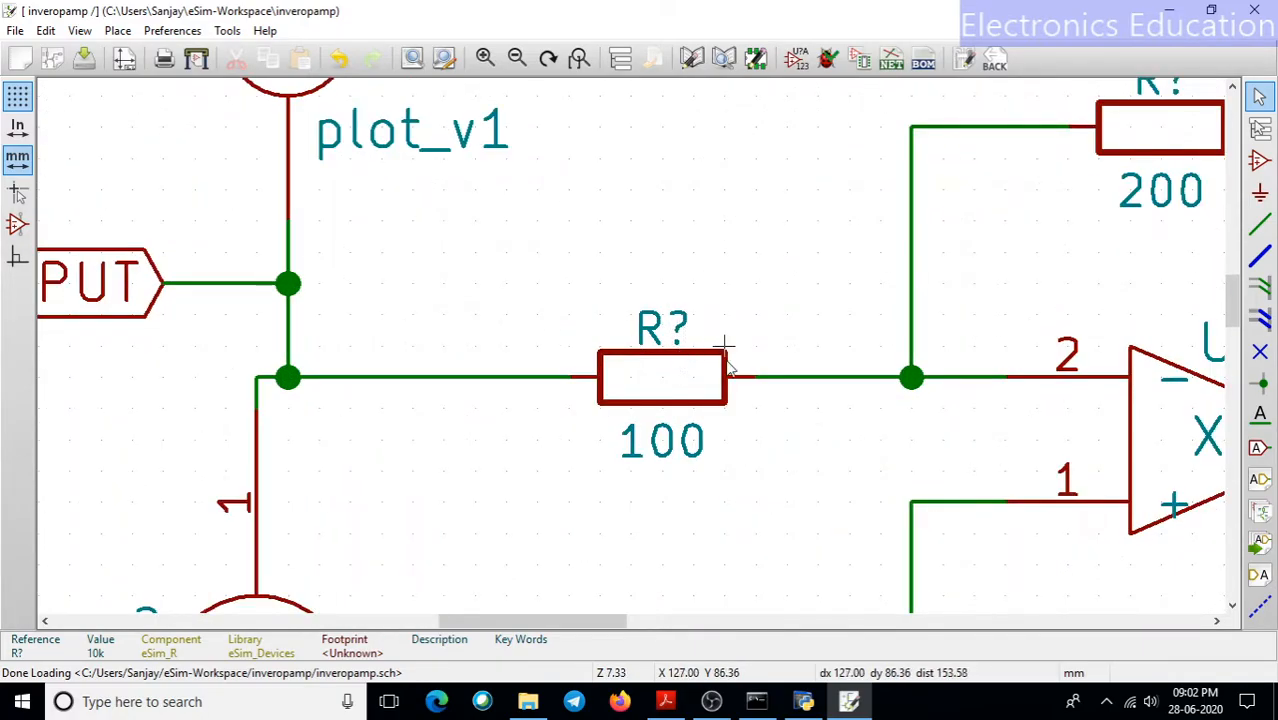
{"action": "scroll", "coordinate": [756, 348], "scroll_direction": "down", "scroll_amount": 1}
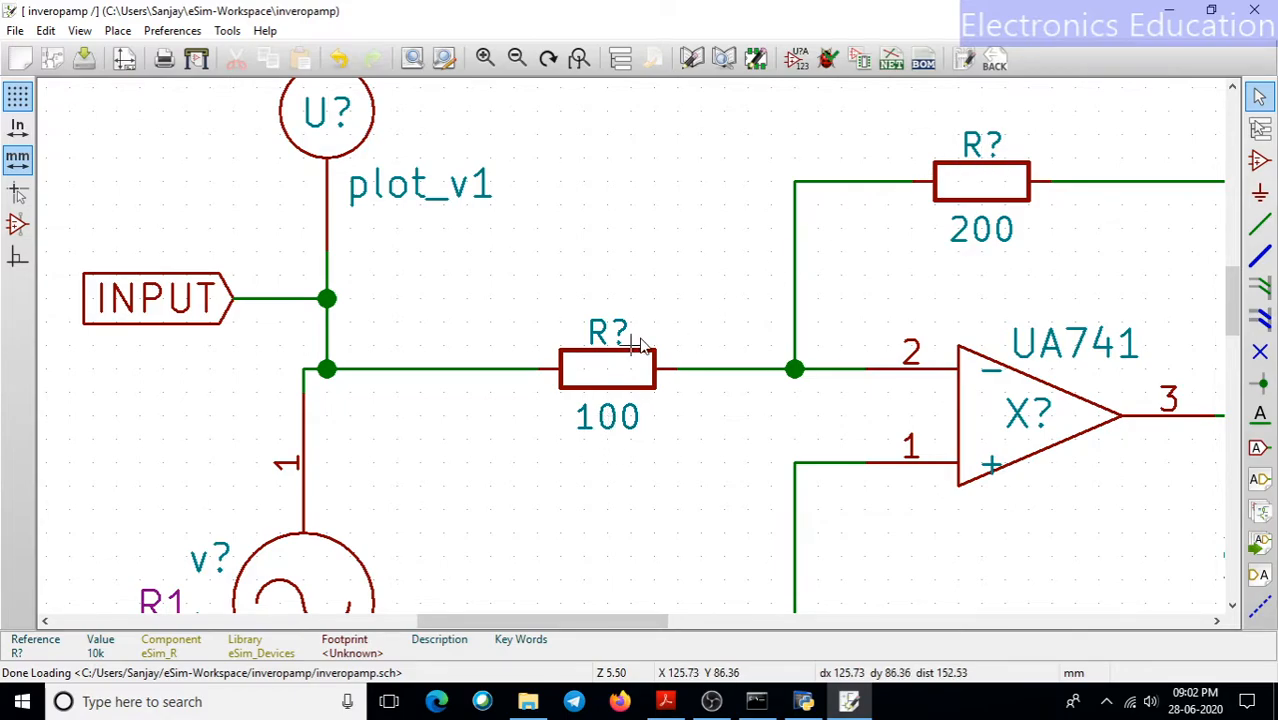
{"action": "scroll", "coordinate": [637, 345], "scroll_direction": "down", "scroll_amount": 2}
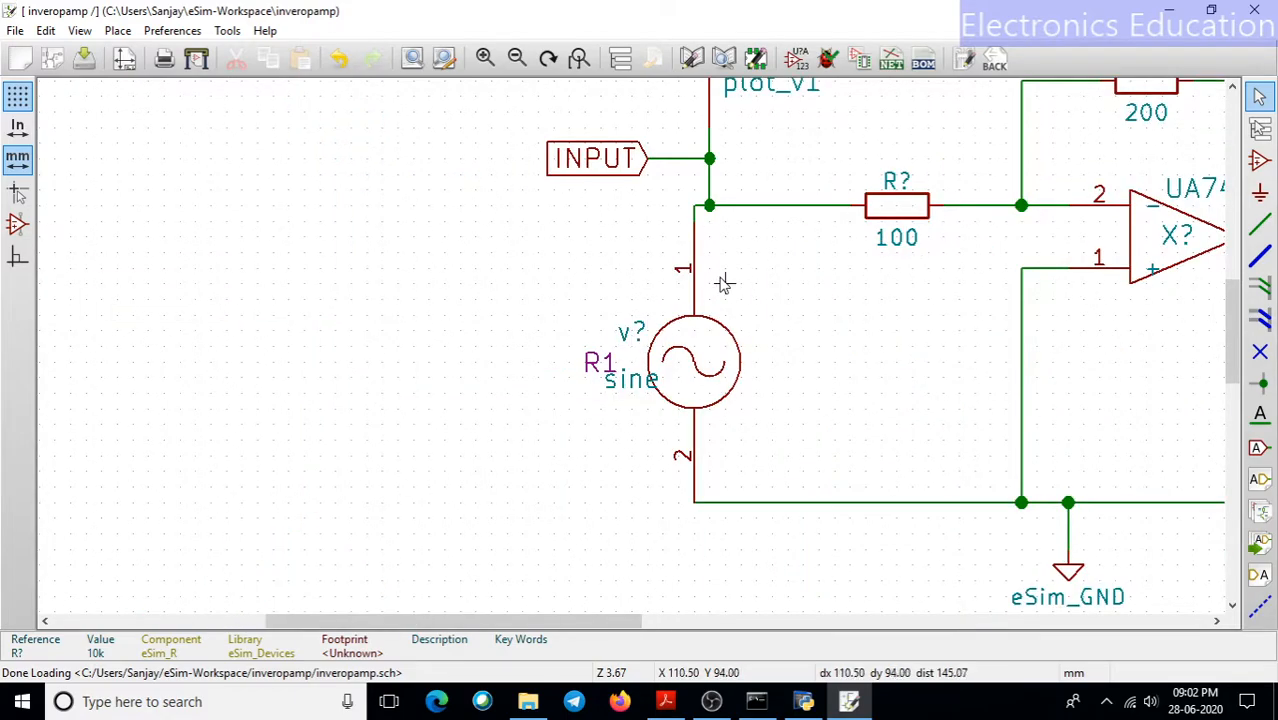
{"action": "scroll", "coordinate": [608, 348], "scroll_direction": "down", "scroll_amount": 1}
{"action": "scroll", "coordinate": [699, 334], "scroll_direction": "up", "scroll_amount": 1}
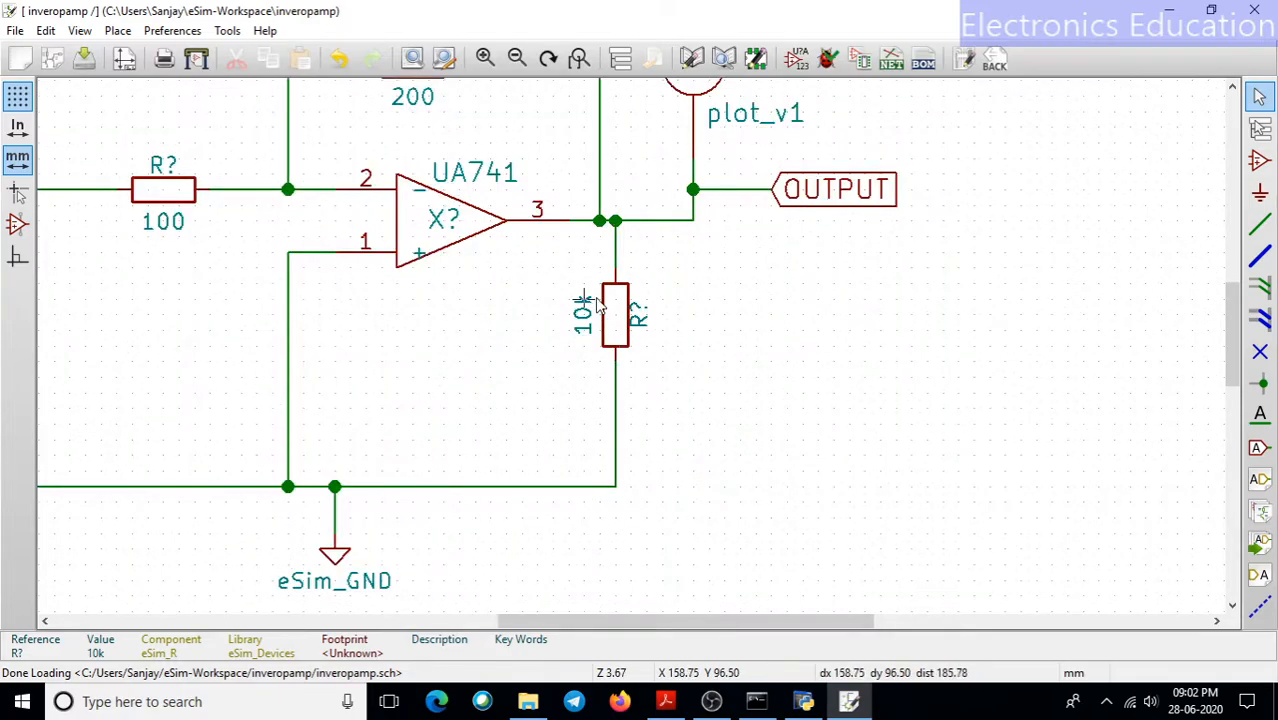
{"action": "scroll", "coordinate": [522, 314], "scroll_direction": "down", "scroll_amount": 1}
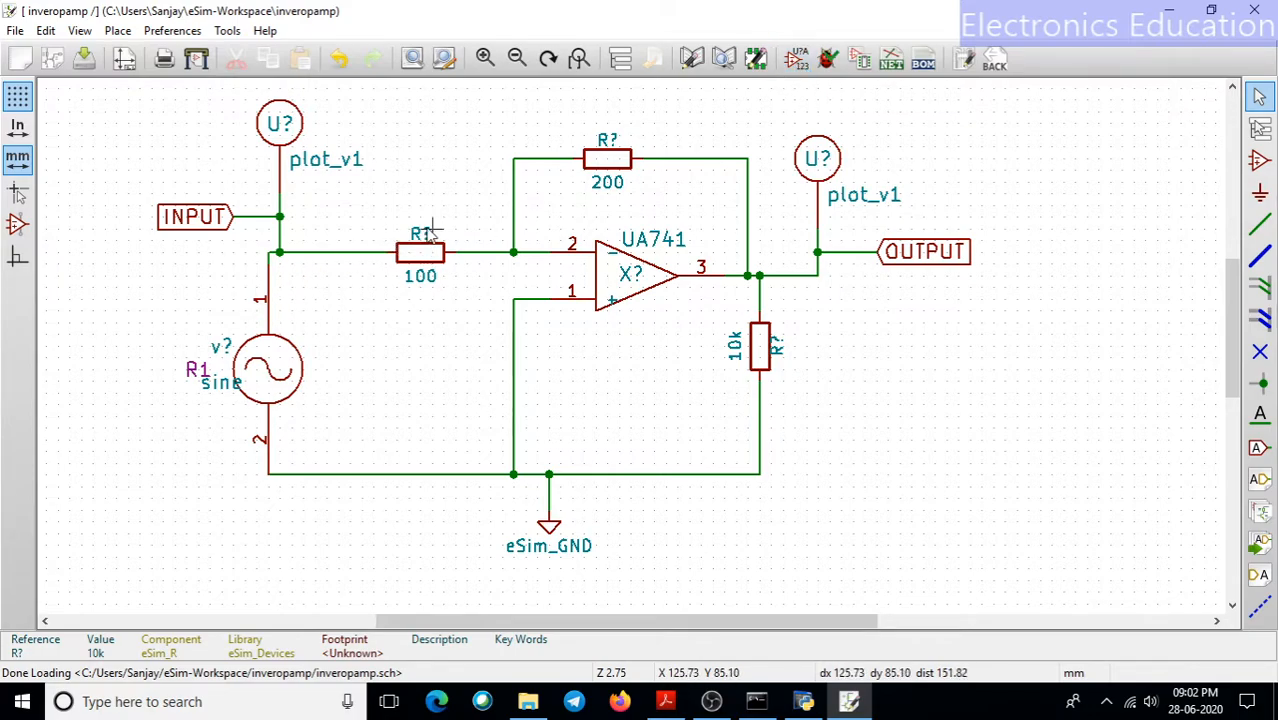
Step: Annotate the unannotated components across the entire schematic, keeping existing annotation and sorting by X position with the first free number
{"action": "left_click", "coordinate": [795, 60]}
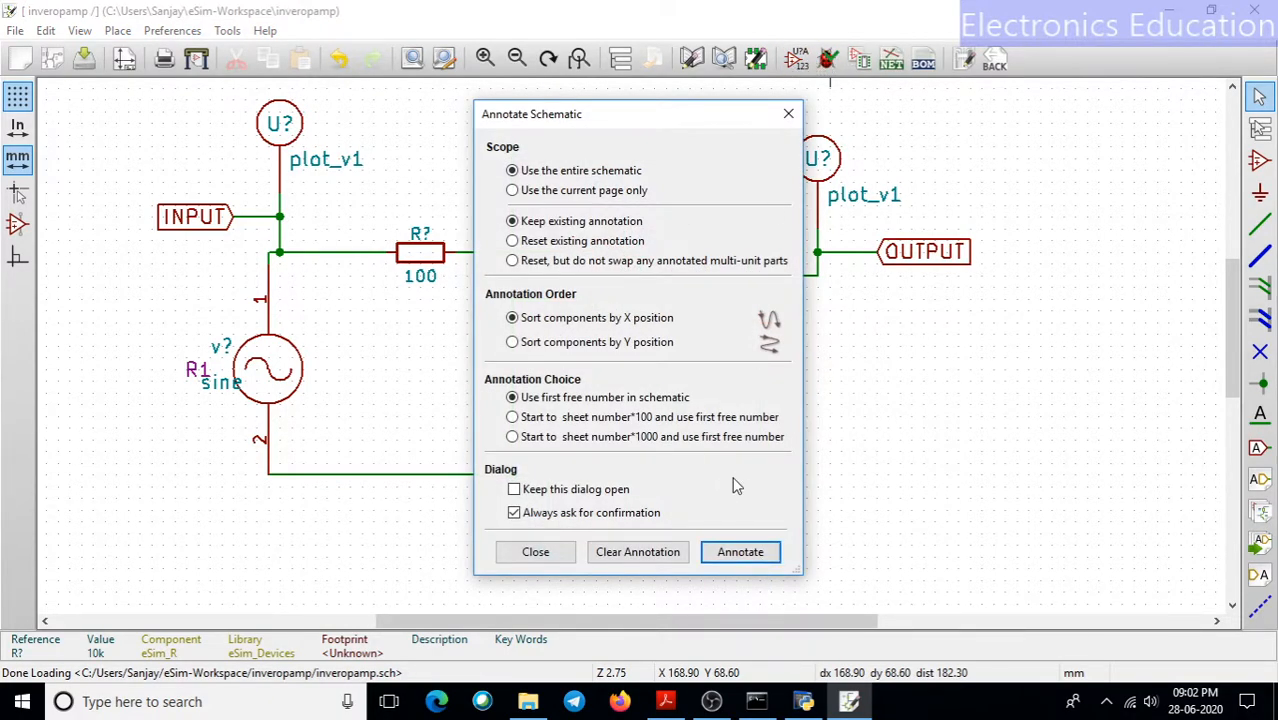
{"action": "left_click", "coordinate": [740, 556]}
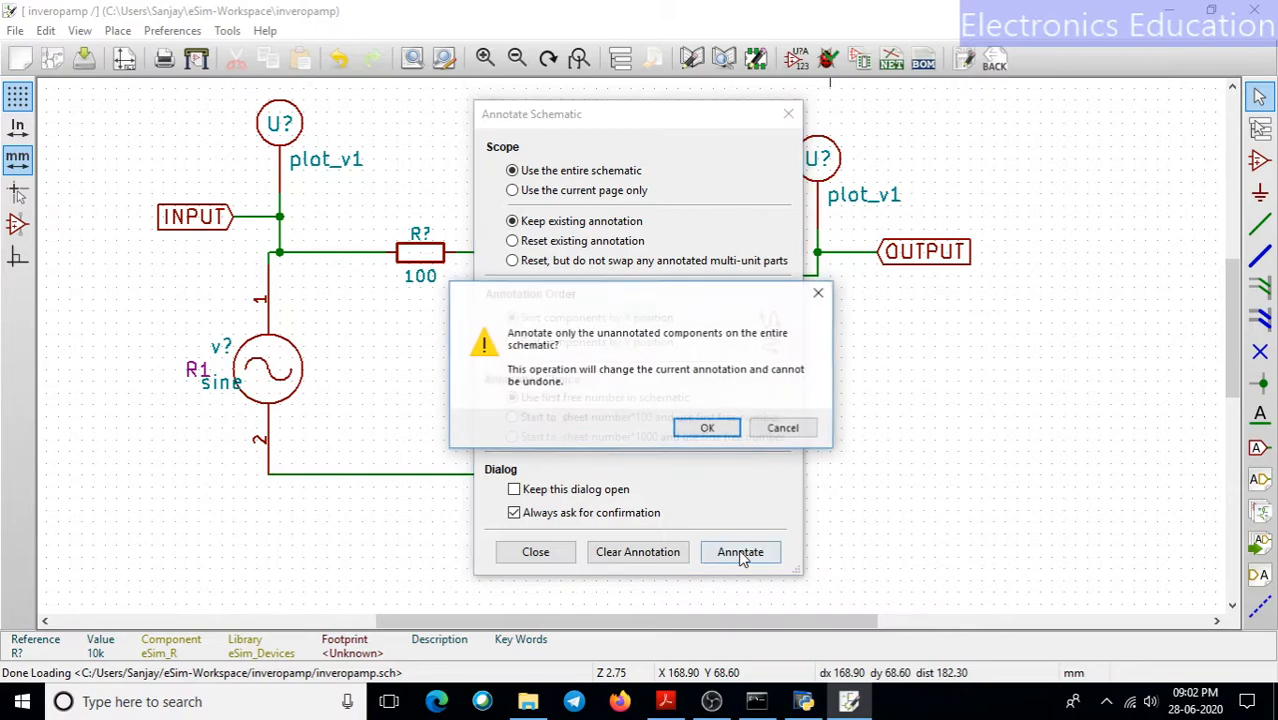
{"action": "left_click", "coordinate": [708, 430]}
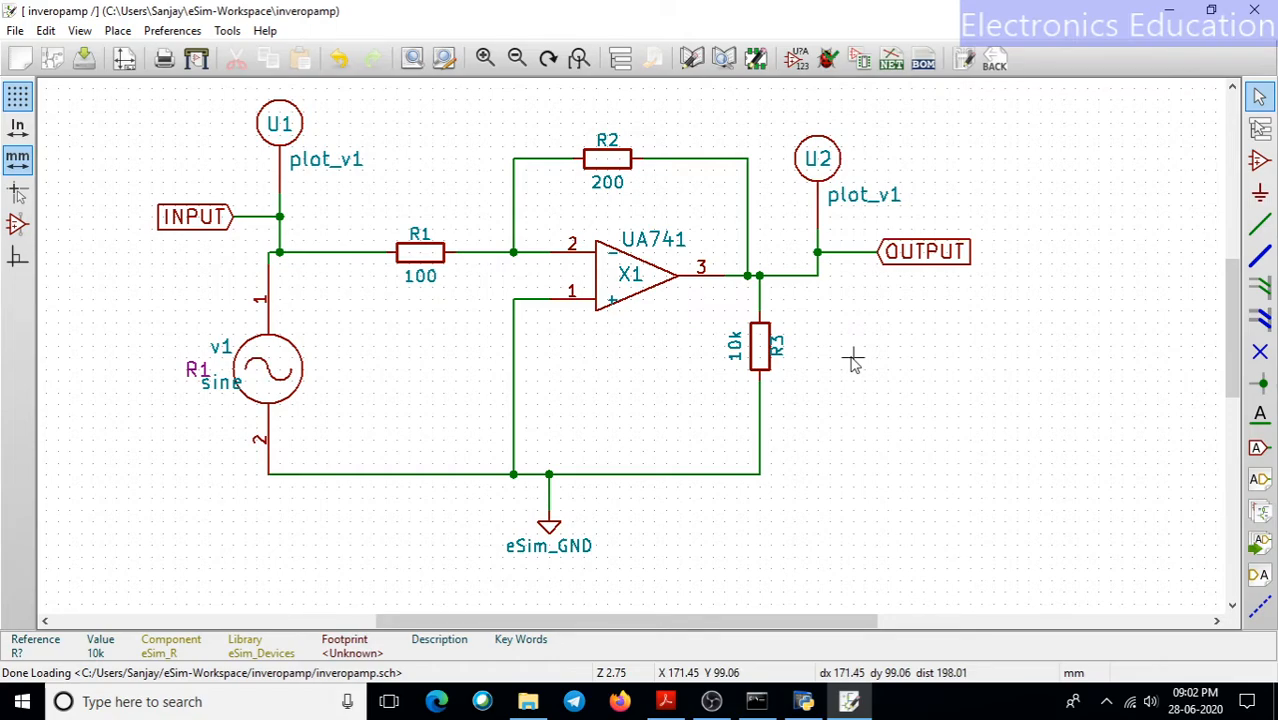
Step: Generate a SPICE netlist of the schematic in default format and save it as inveropamp.cir in the inveropamp project folder
{"action": "left_click", "coordinate": [891, 63]}
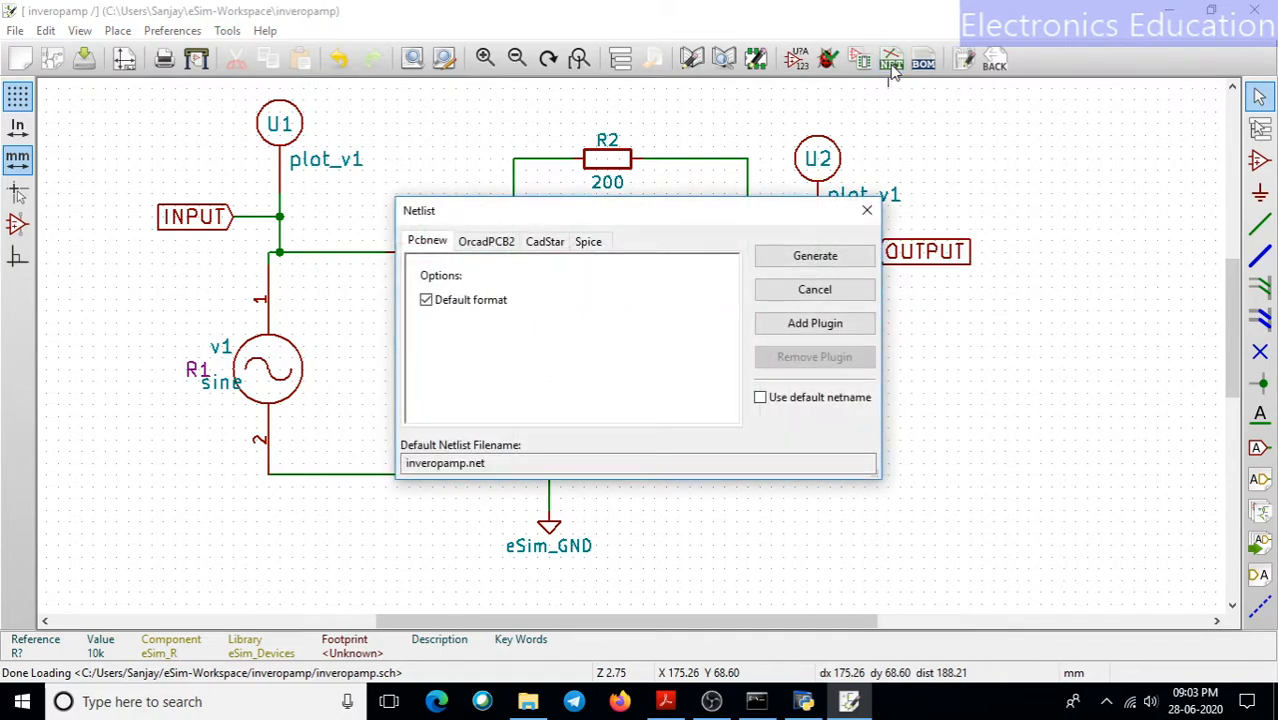
{"action": "left_click", "coordinate": [590, 245]}
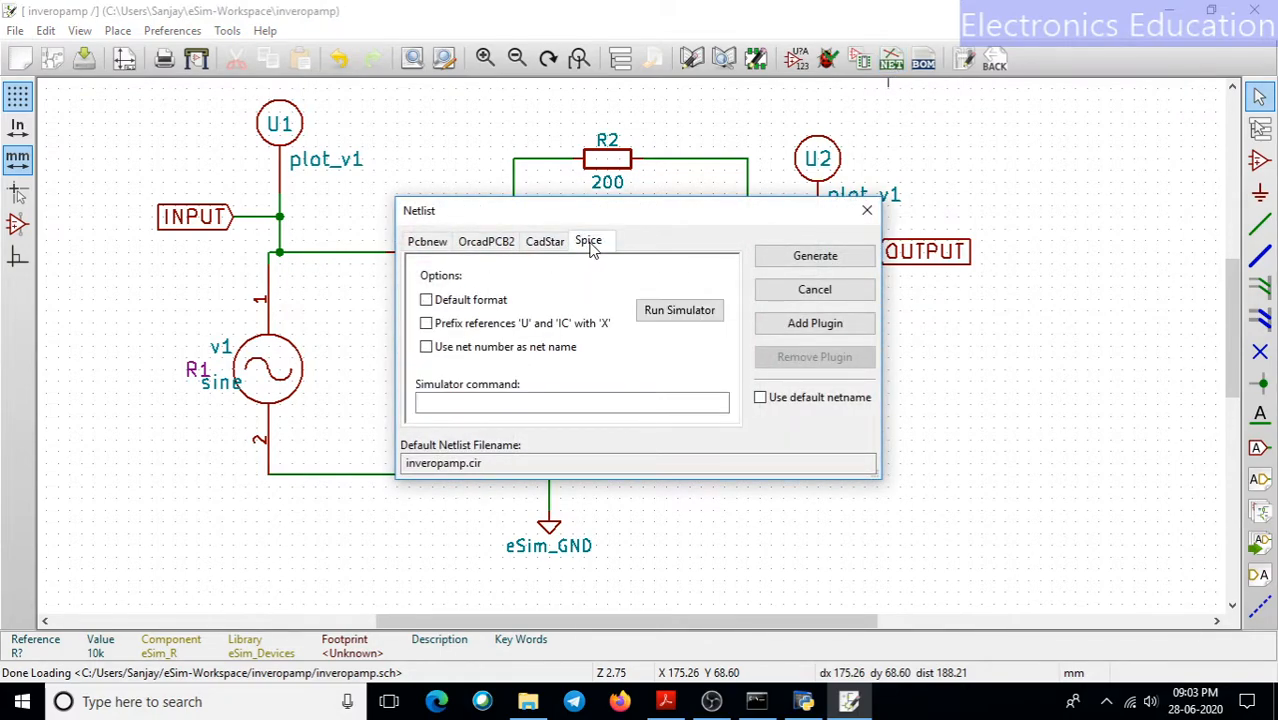
{"action": "left_click", "coordinate": [426, 300]}
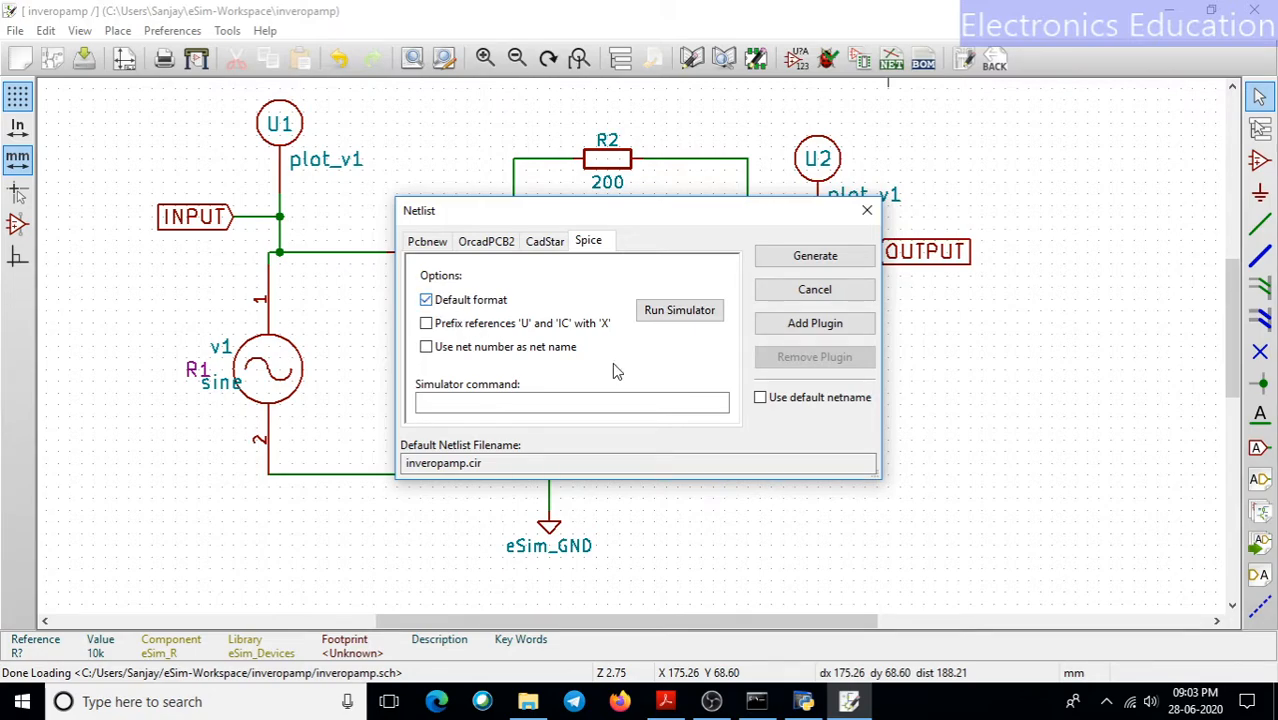
{"action": "left_click", "coordinate": [828, 260]}
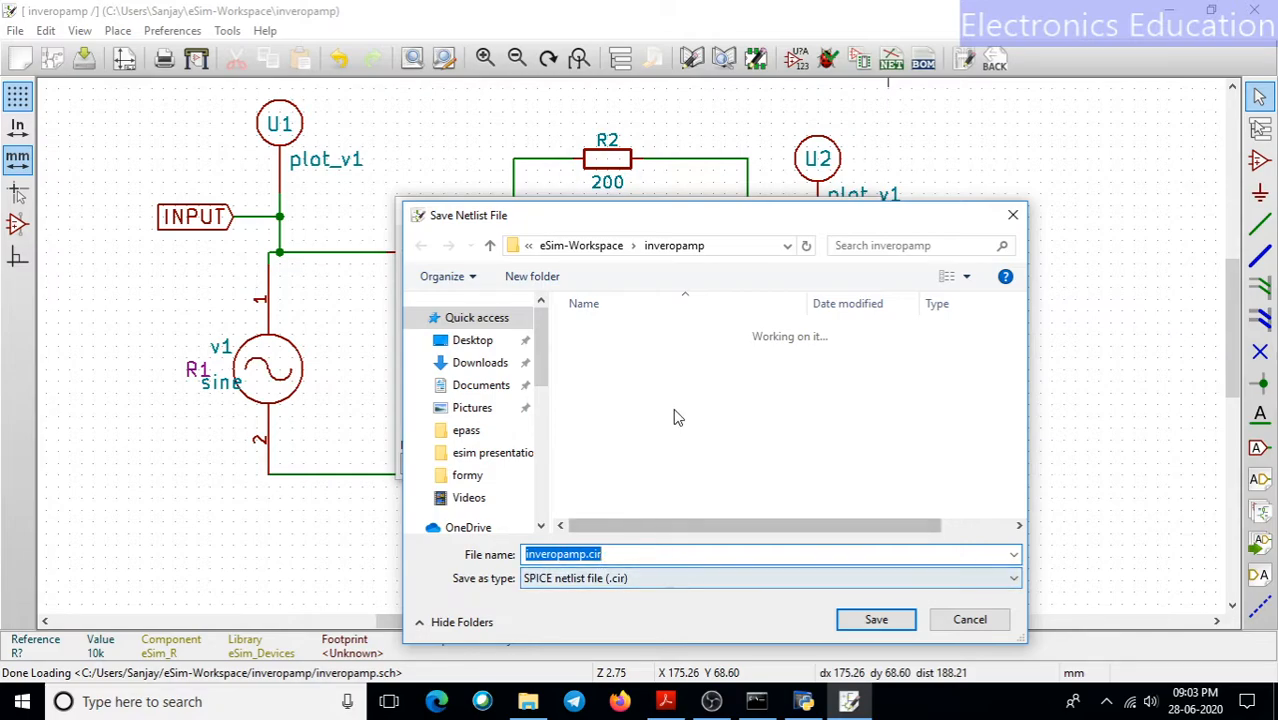
{"action": "left_click", "coordinate": [878, 619]}
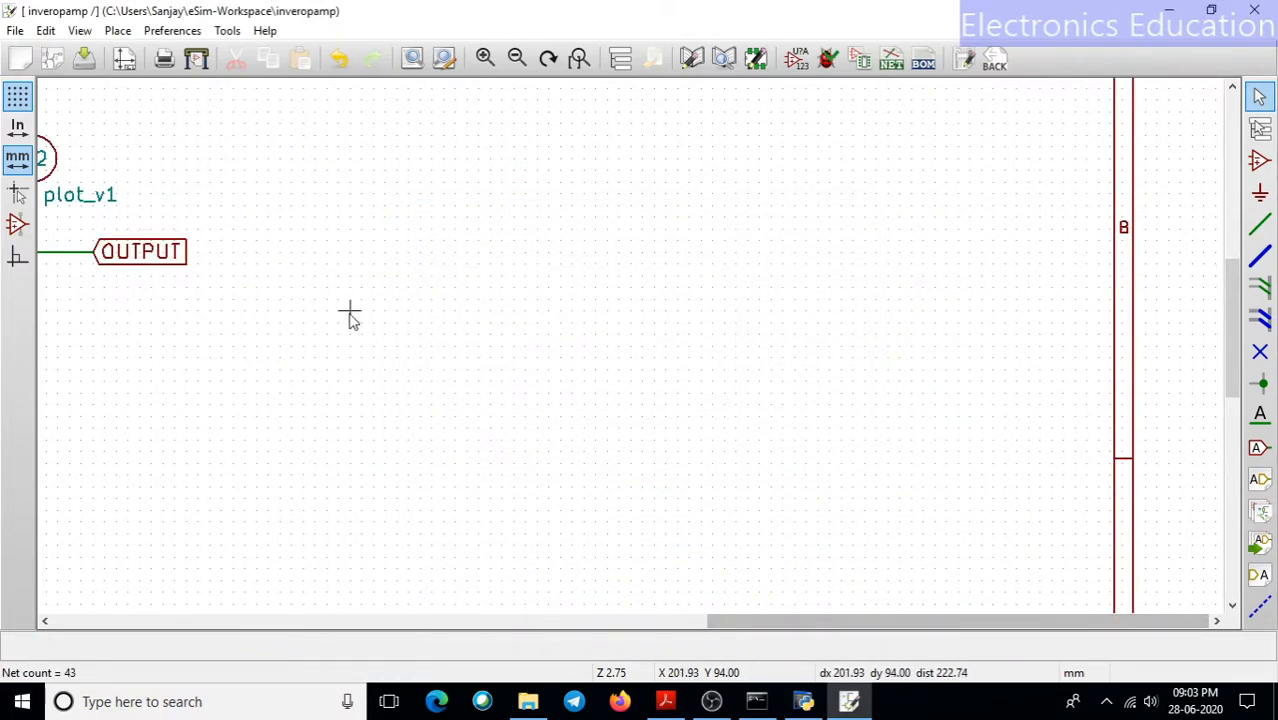
{"action": "scroll", "coordinate": [350, 304], "scroll_direction": "down", "scroll_amount": 3}
{"action": "scroll", "coordinate": [510, 302], "scroll_direction": "up", "scroll_amount": 2}
{"action": "scroll", "coordinate": [632, 350], "scroll_direction": "up", "scroll_amount": 1}
{"action": "scroll", "coordinate": [724, 464], "scroll_direction": "down", "scroll_amount": 1}
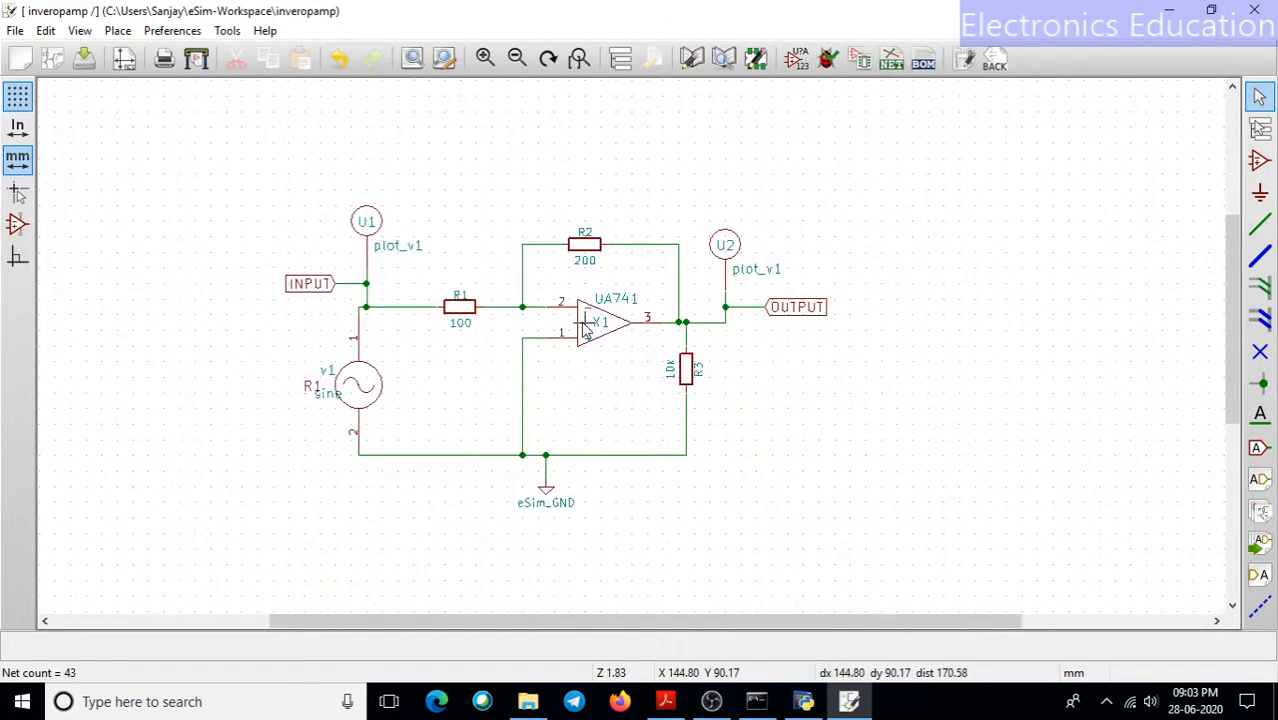
{"action": "scroll", "coordinate": [583, 326], "scroll_direction": "up", "scroll_amount": 1}
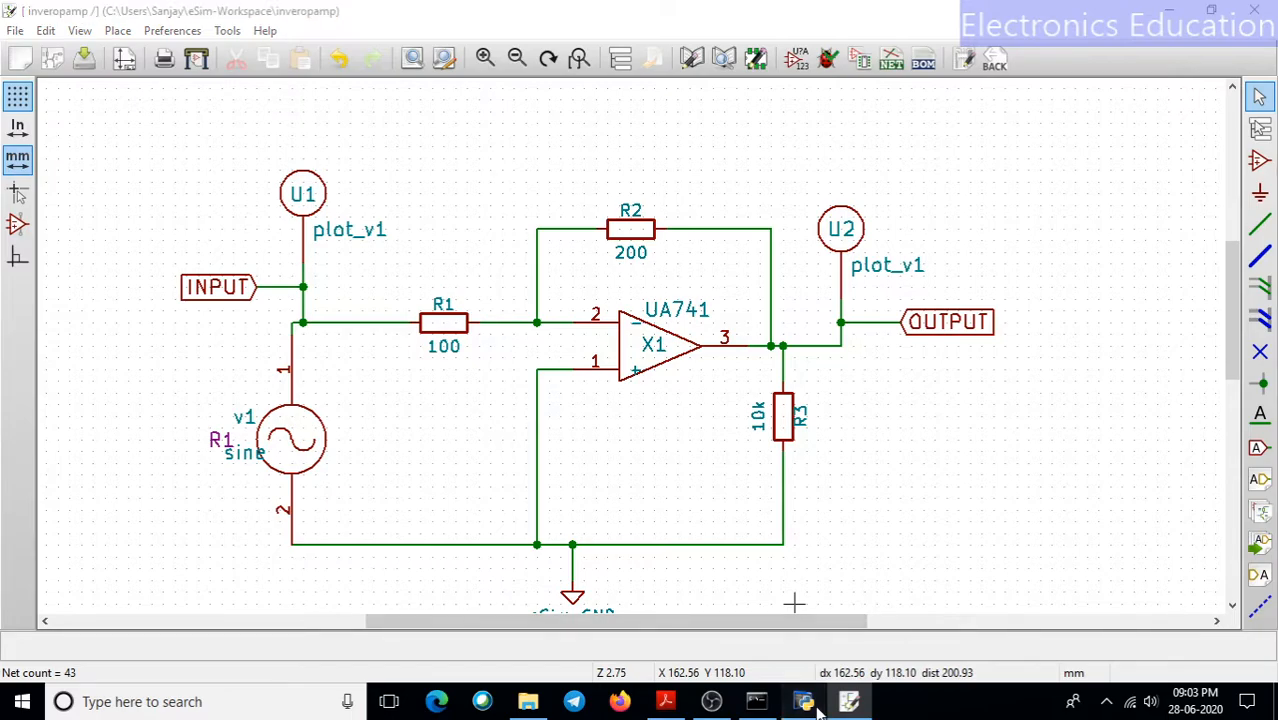
Step: Switch to eSim and open the KiCad to Ngspice converter for the inveropamp project
{"action": "key", "text": "alt+Tab"}
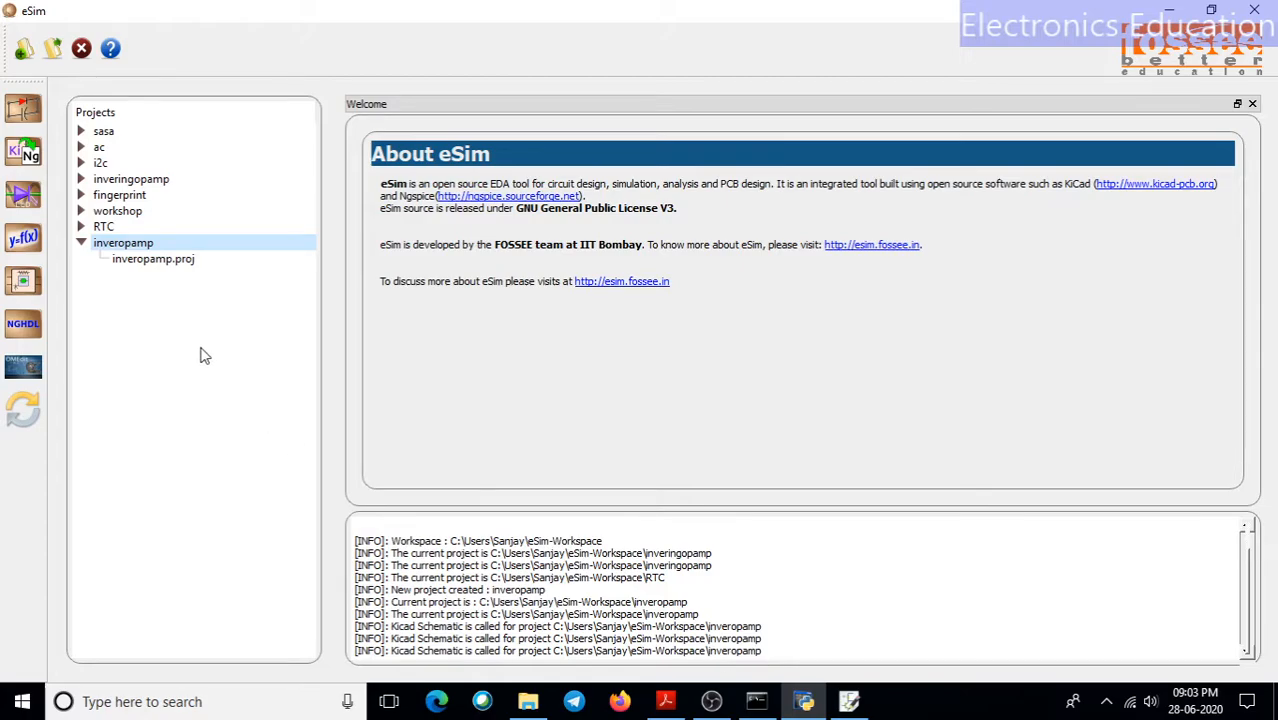
{"action": "left_click", "coordinate": [27, 157]}
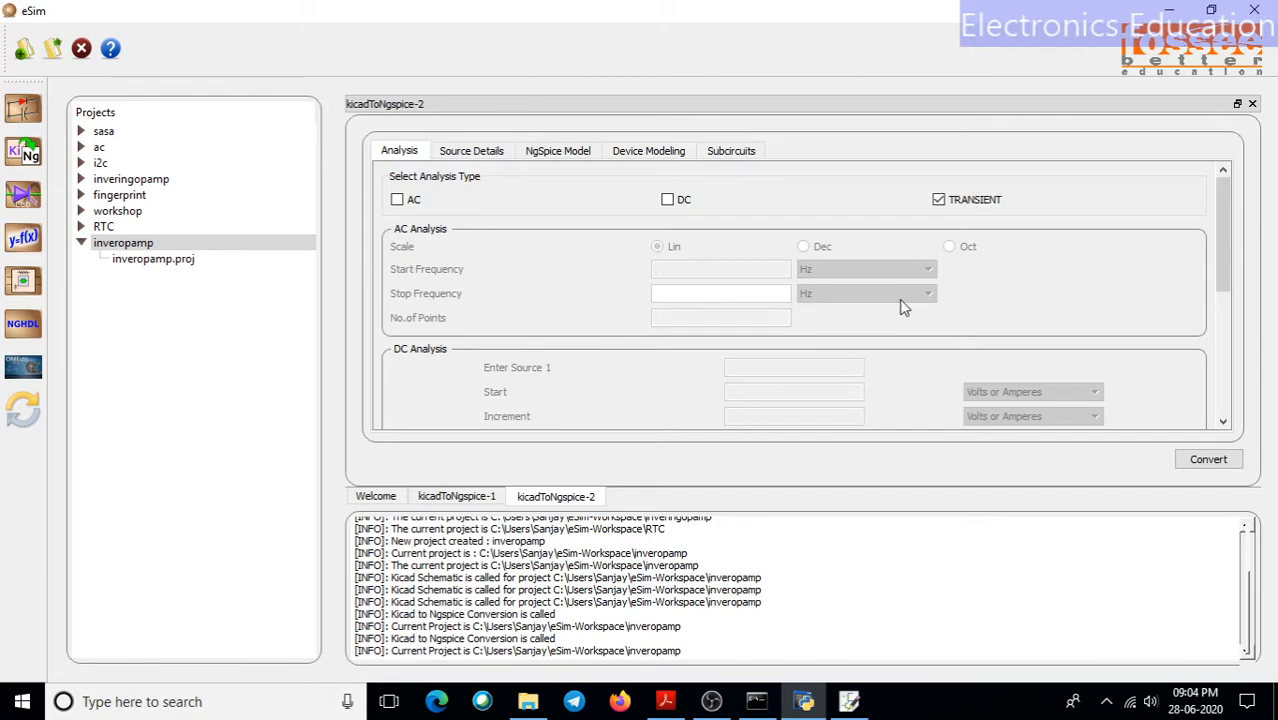
{"action": "scroll", "coordinate": [830, 305], "scroll_direction": "down", "scroll_amount": 2}
{"action": "scroll", "coordinate": [785, 278], "scroll_direction": "up", "scroll_amount": 3}
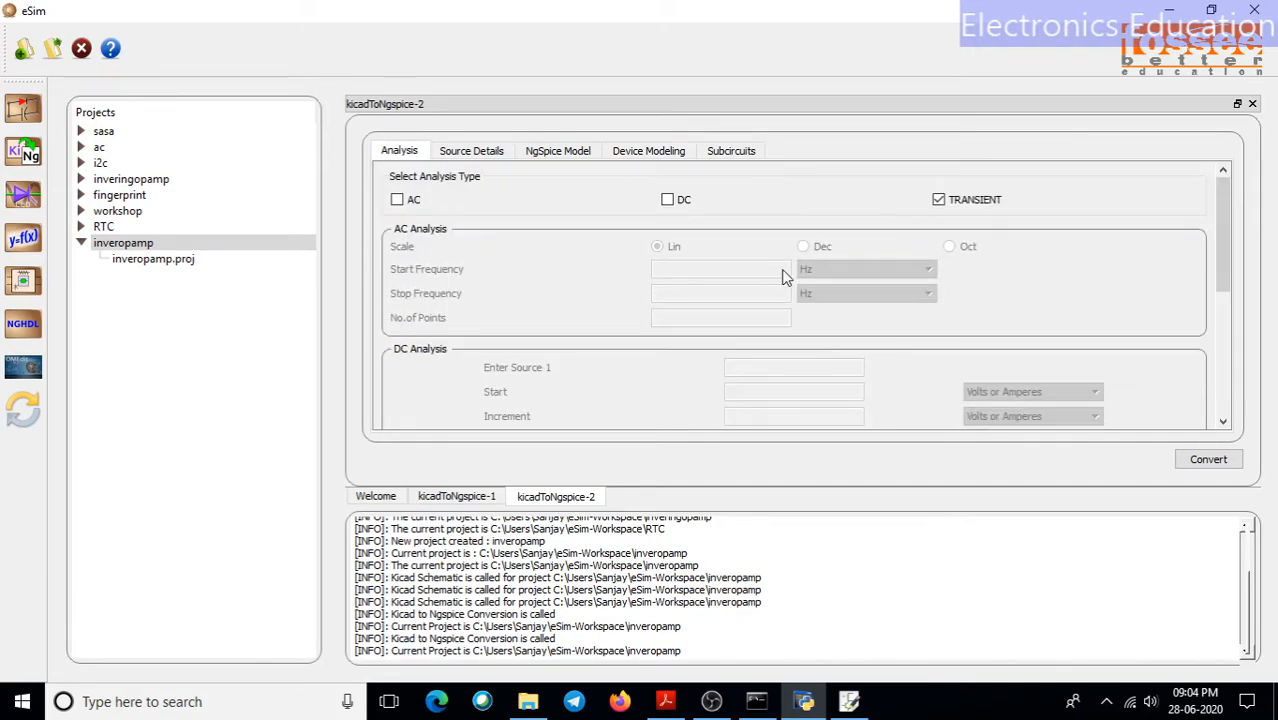
Step: Set the transient analysis to a start time of 0 Sec, a step time of 10 ms and a stop time of 100 ms
{"action": "left_click_drag", "start_coordinate": [1232, 214], "coordinate": [1232, 360]}
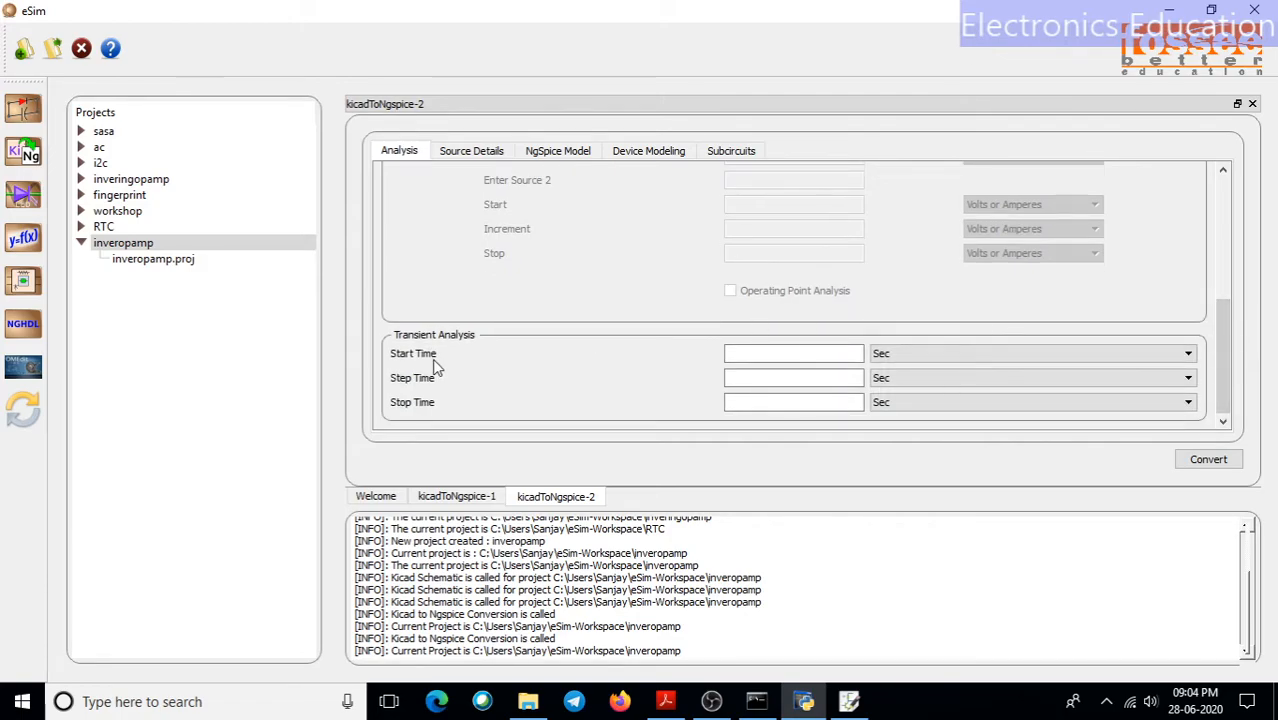
{"action": "left_click", "coordinate": [770, 353]}
{"action": "type", "text": "0"}
{"action": "left_click", "coordinate": [770, 381]}
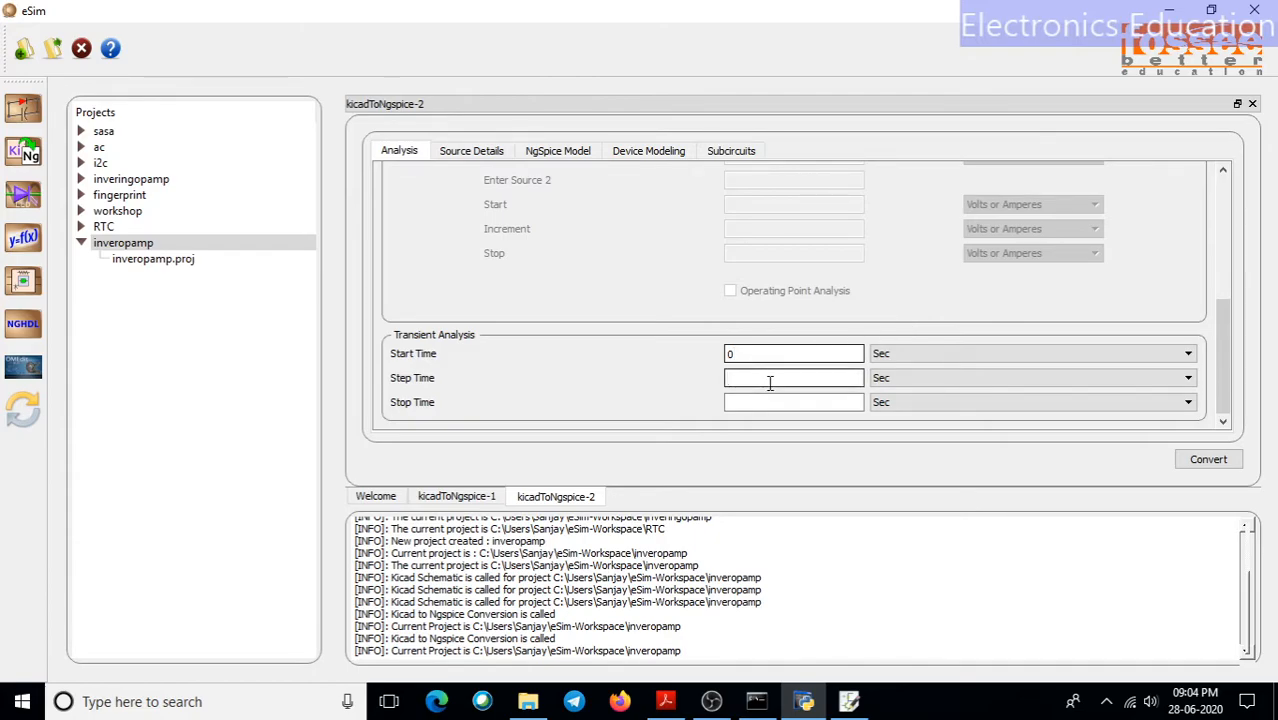
{"action": "type", "text": "10"}
{"action": "left_click", "coordinate": [950, 390]}
{"action": "left_click", "coordinate": [940, 405]}
{"action": "left_click", "coordinate": [789, 408]}
{"action": "type", "text": "100"}
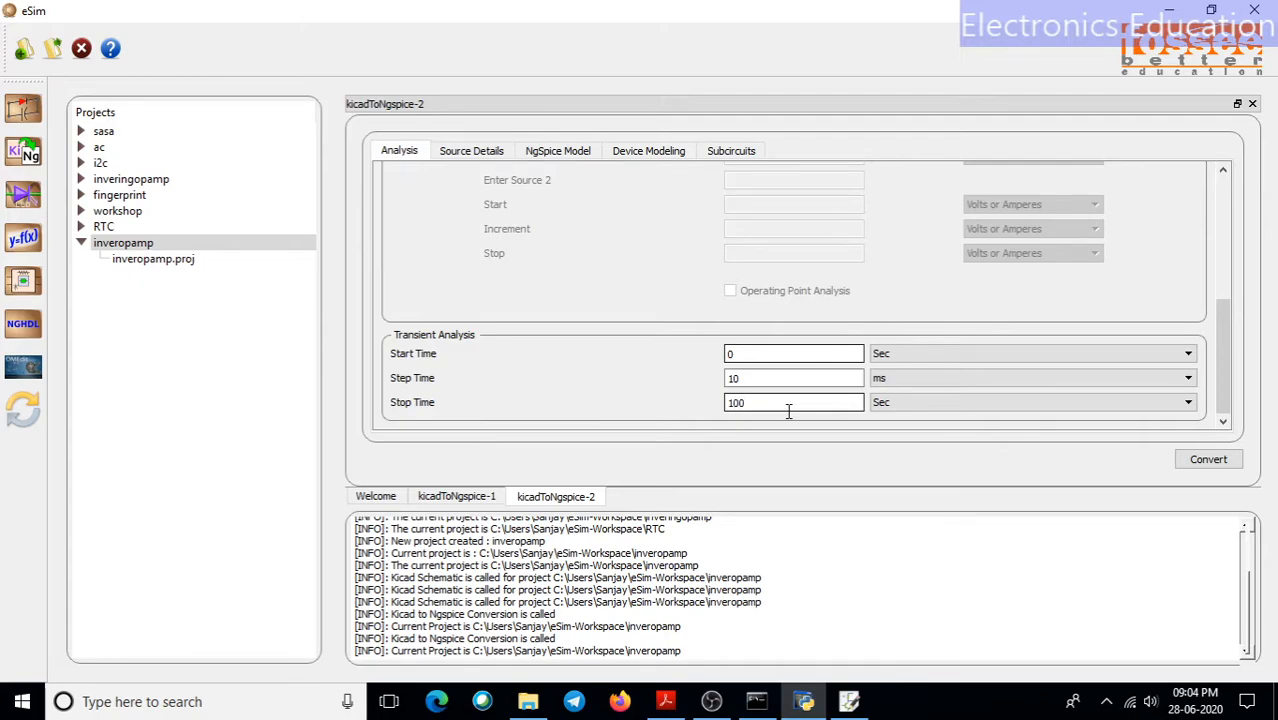
{"action": "left_click", "coordinate": [926, 408]}
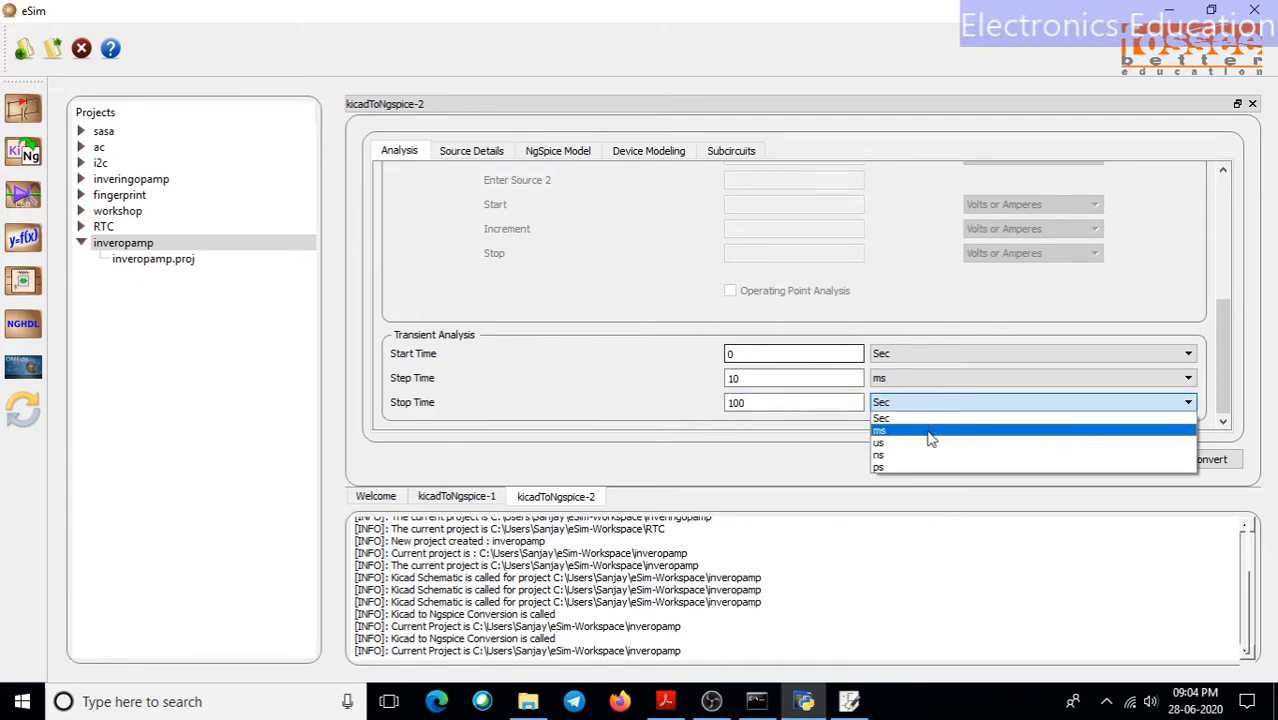
{"action": "left_click", "coordinate": [930, 432]}
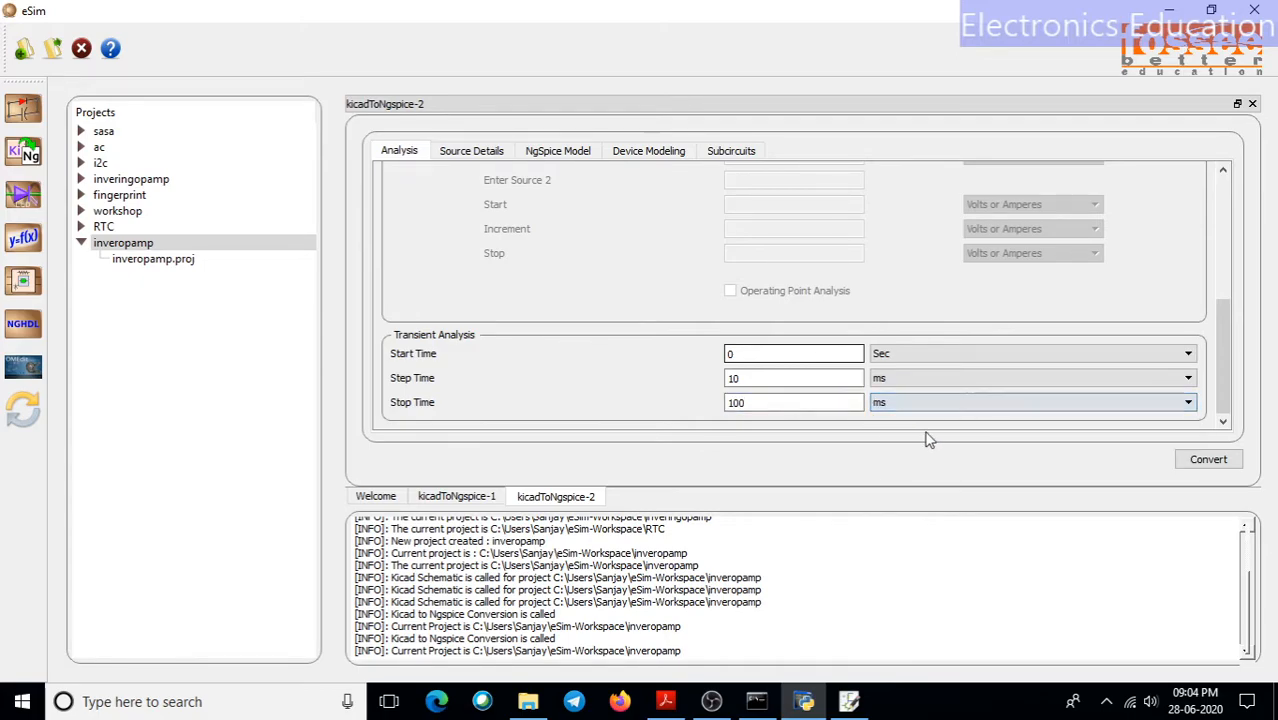
Step: Set sine source v1 to offset 0, amplitude 2, frequency 50 Hz, delay time 0 and damping factor 0
{"action": "left_click", "coordinate": [477, 158]}
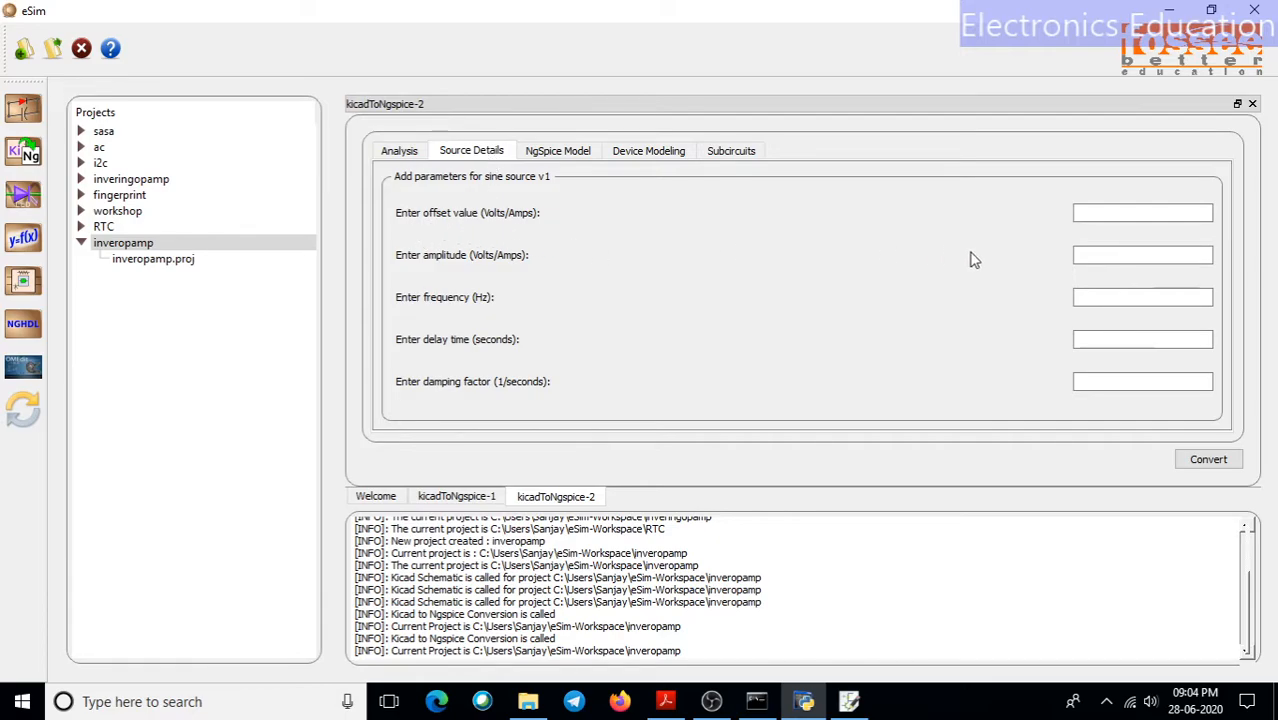
{"action": "left_click", "coordinate": [1118, 212]}
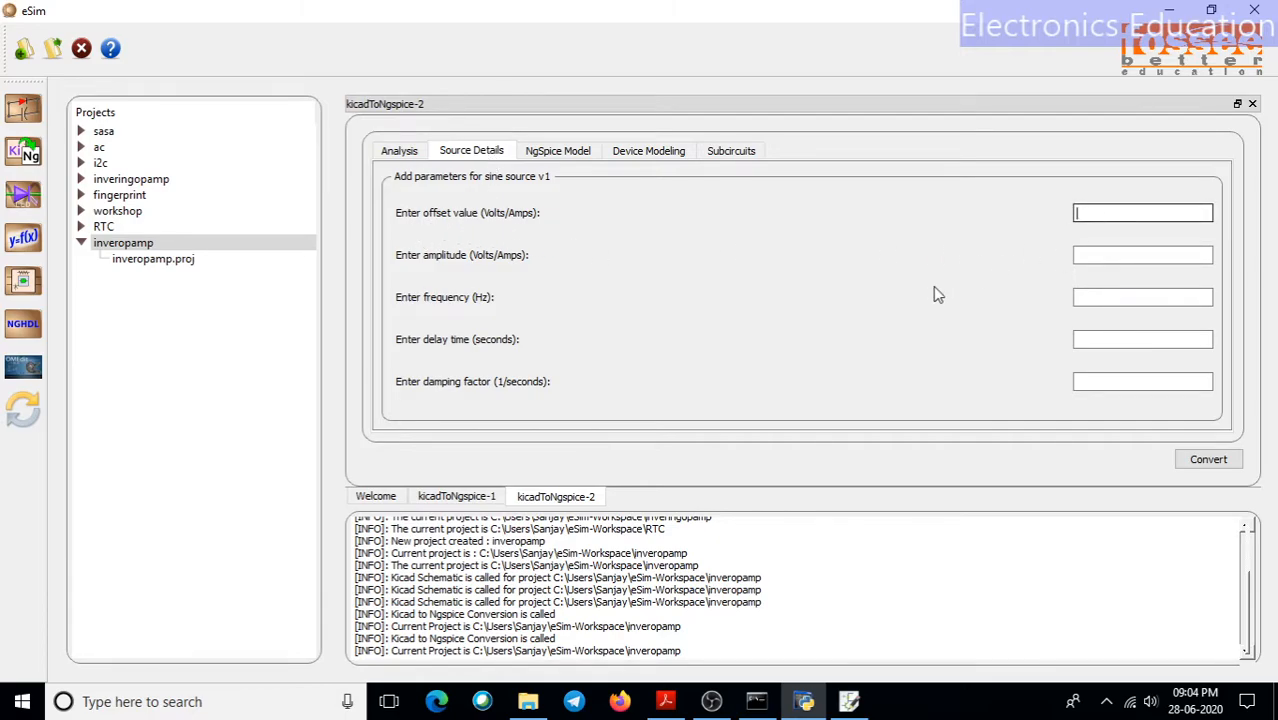
{"action": "type", "text": "0"}
{"action": "left_click", "coordinate": [1139, 256]}
{"action": "type", "text": "2"}
{"action": "left_click", "coordinate": [1109, 302]}
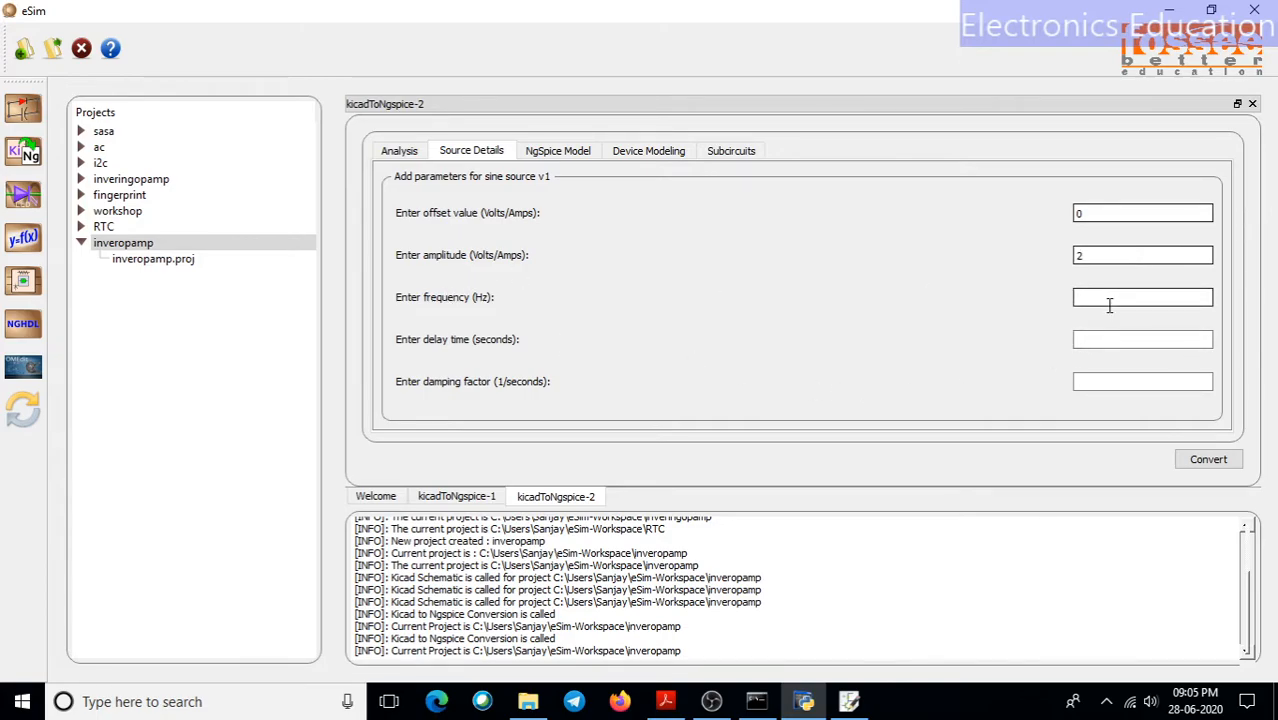
{"action": "type", "text": "50"}
{"action": "left_click", "coordinate": [1105, 338]}
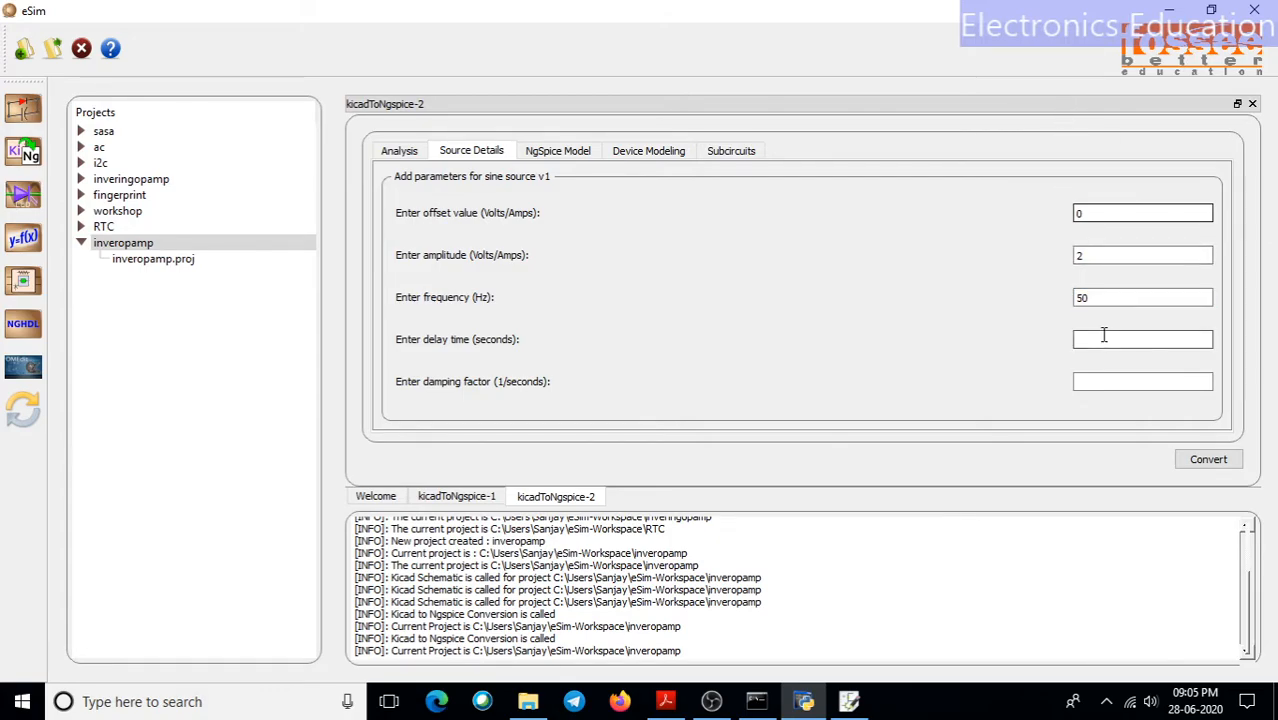
{"action": "type", "text": "0"}
{"action": "left_click", "coordinate": [1106, 385]}
{"action": "type", "text": "0"}
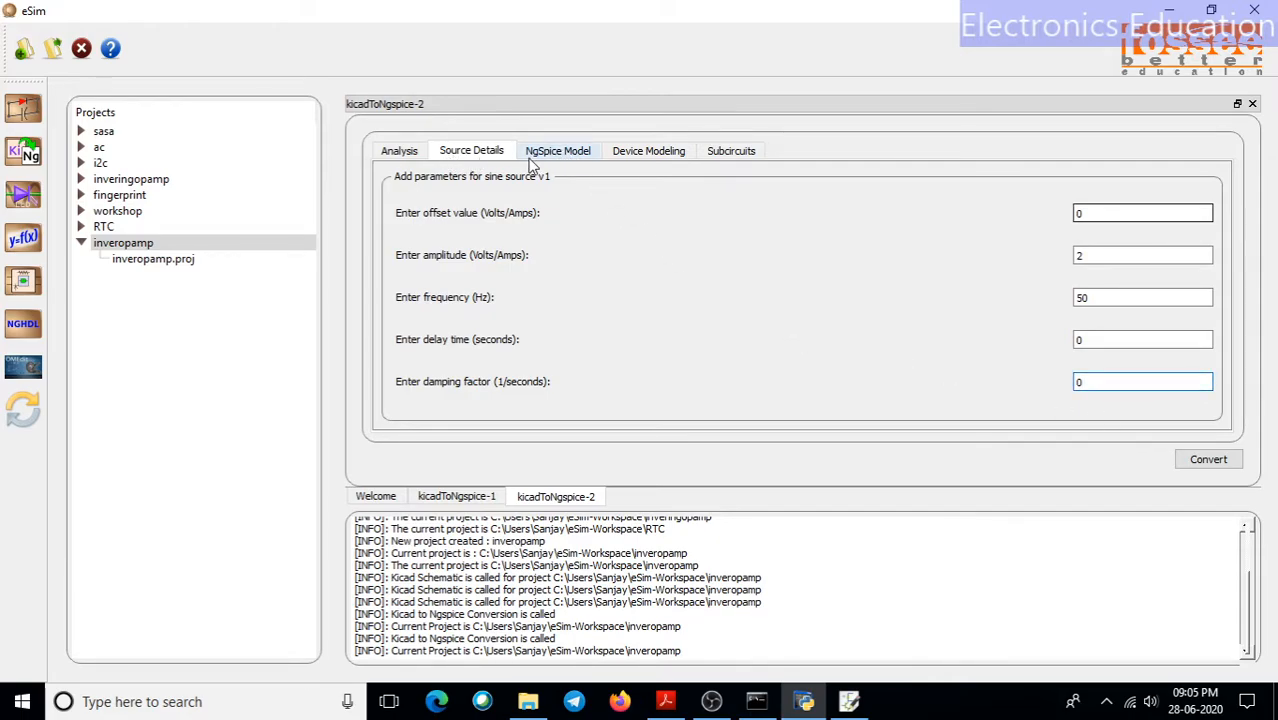
Step: Check the NgSpice model and device modeling settings, and assign the ua741 folder from SubcircuitLibrary as the op-amp's subcircuit
{"action": "left_click", "coordinate": [572, 158]}
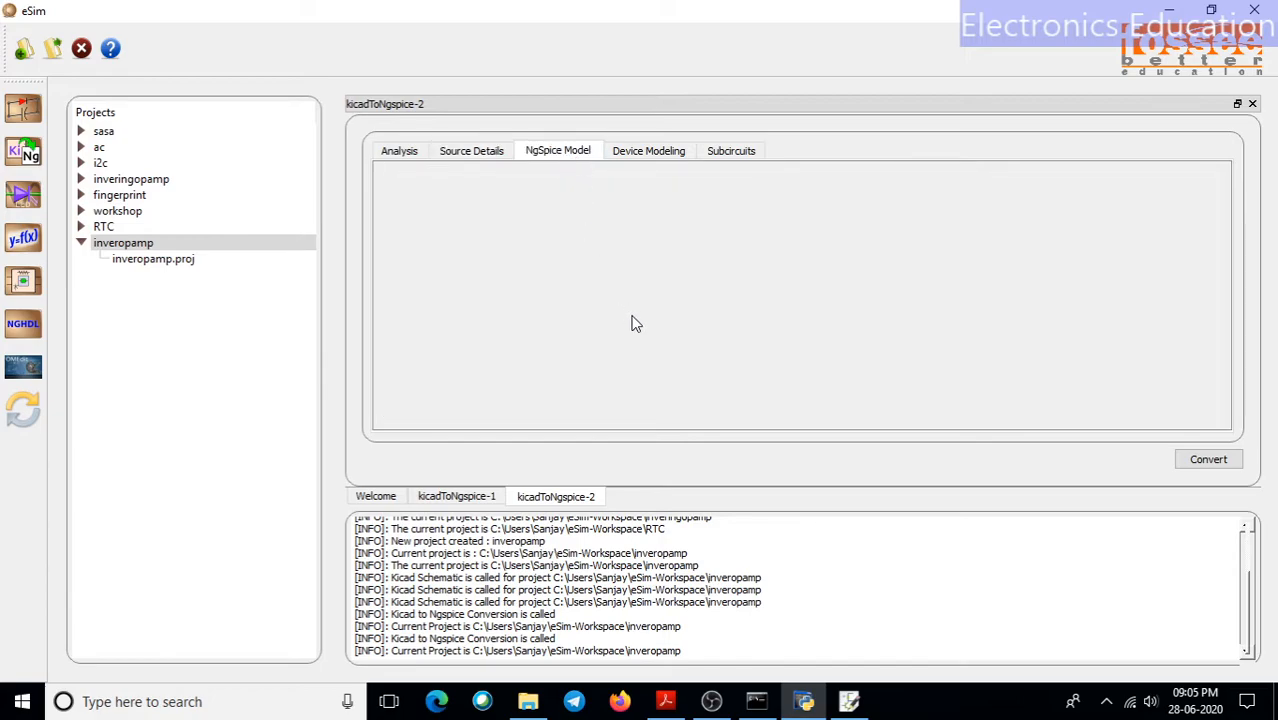
{"action": "left_click", "coordinate": [645, 157]}
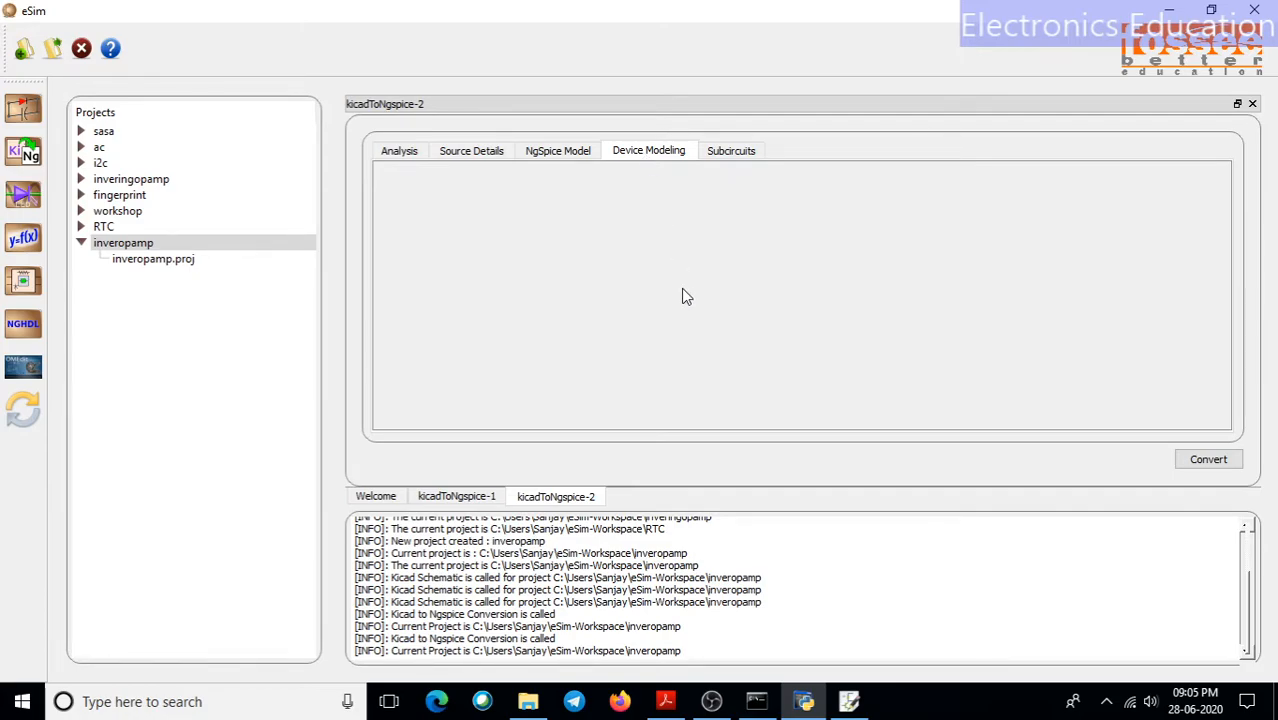
{"action": "left_click", "coordinate": [726, 157]}
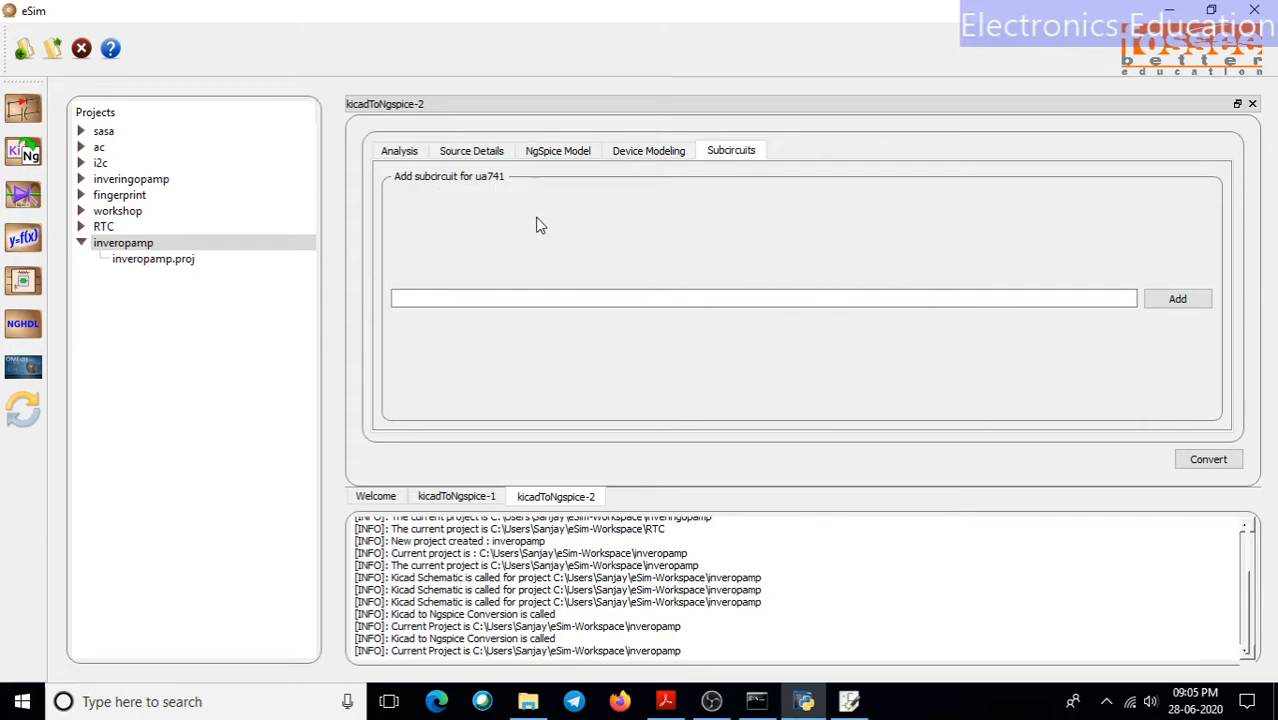
{"action": "left_click", "coordinate": [1177, 302]}
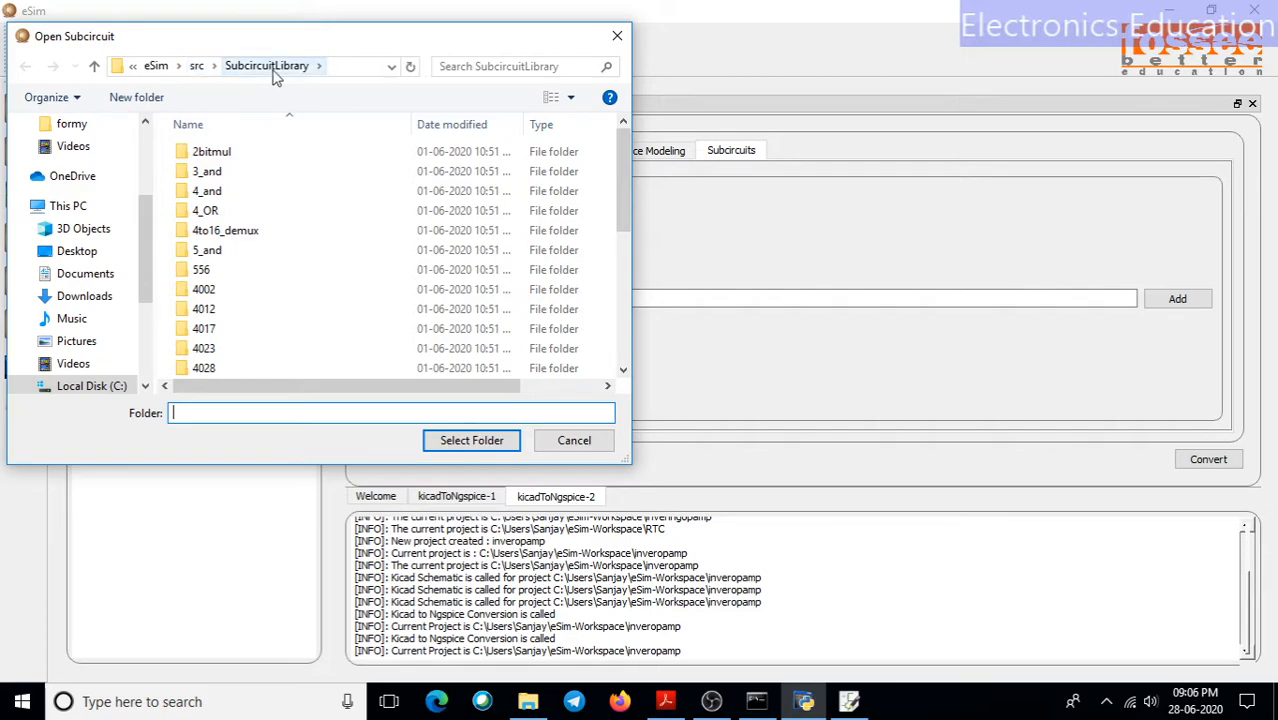
{"action": "scroll", "coordinate": [270, 196], "scroll_direction": "down", "scroll_amount": 1}
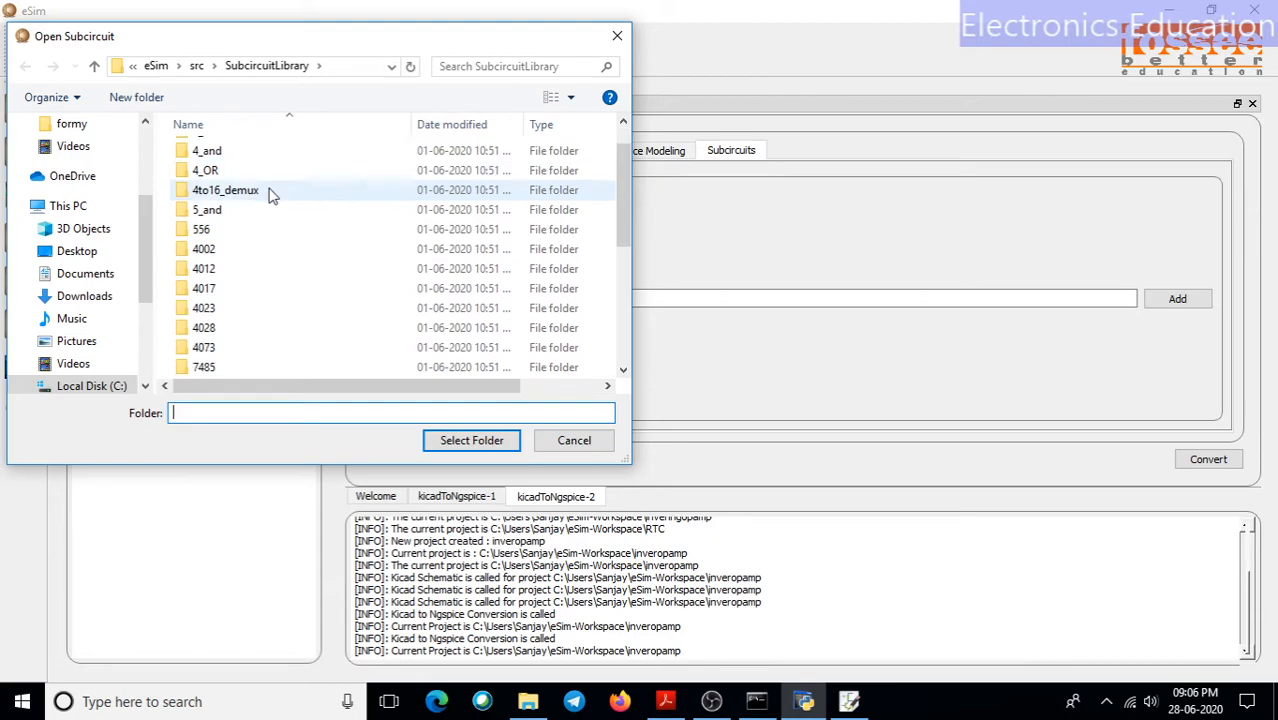
{"action": "scroll", "coordinate": [270, 196], "scroll_direction": "down", "scroll_amount": 2}
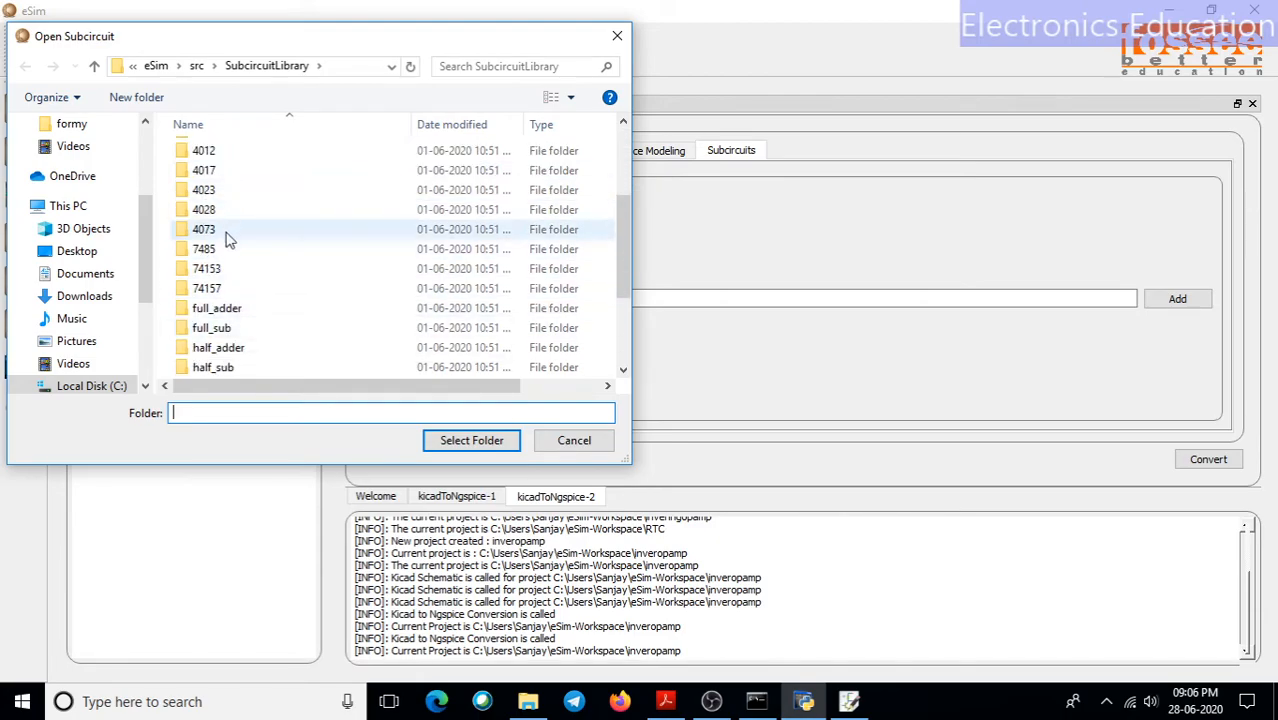
{"action": "scroll", "coordinate": [228, 240], "scroll_direction": "down", "scroll_amount": 1}
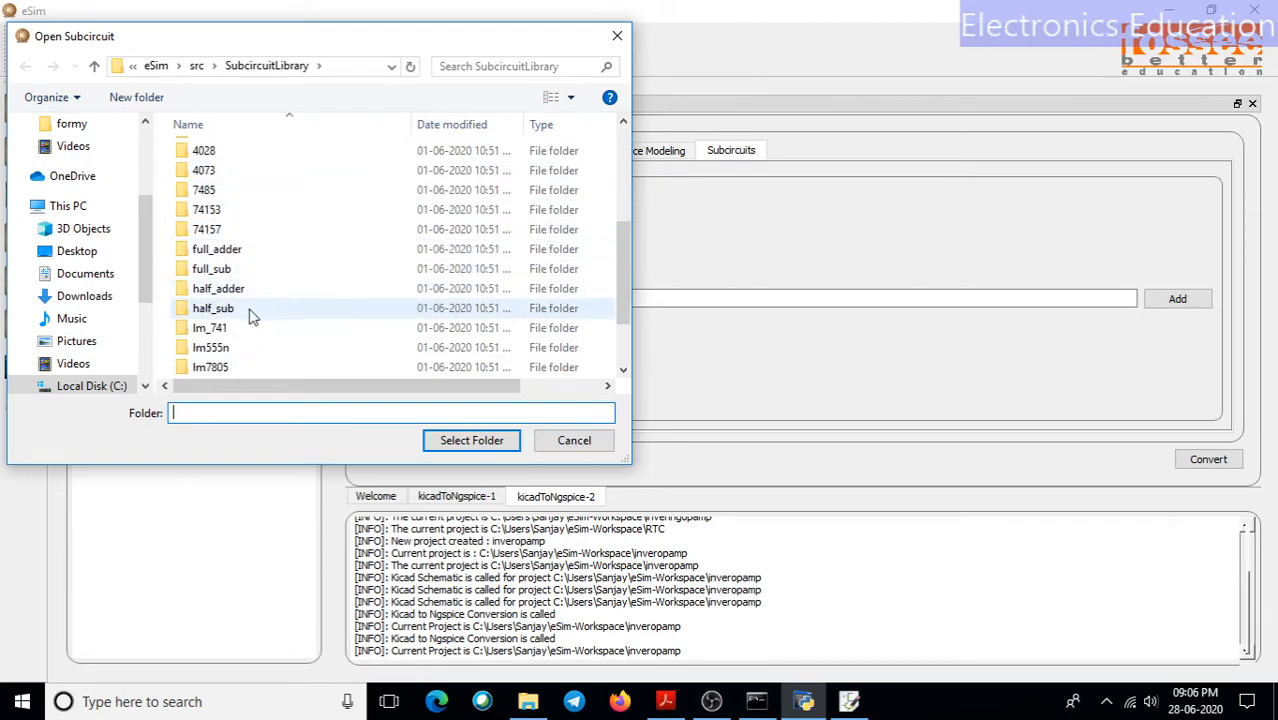
{"action": "left_click", "coordinate": [222, 330]}
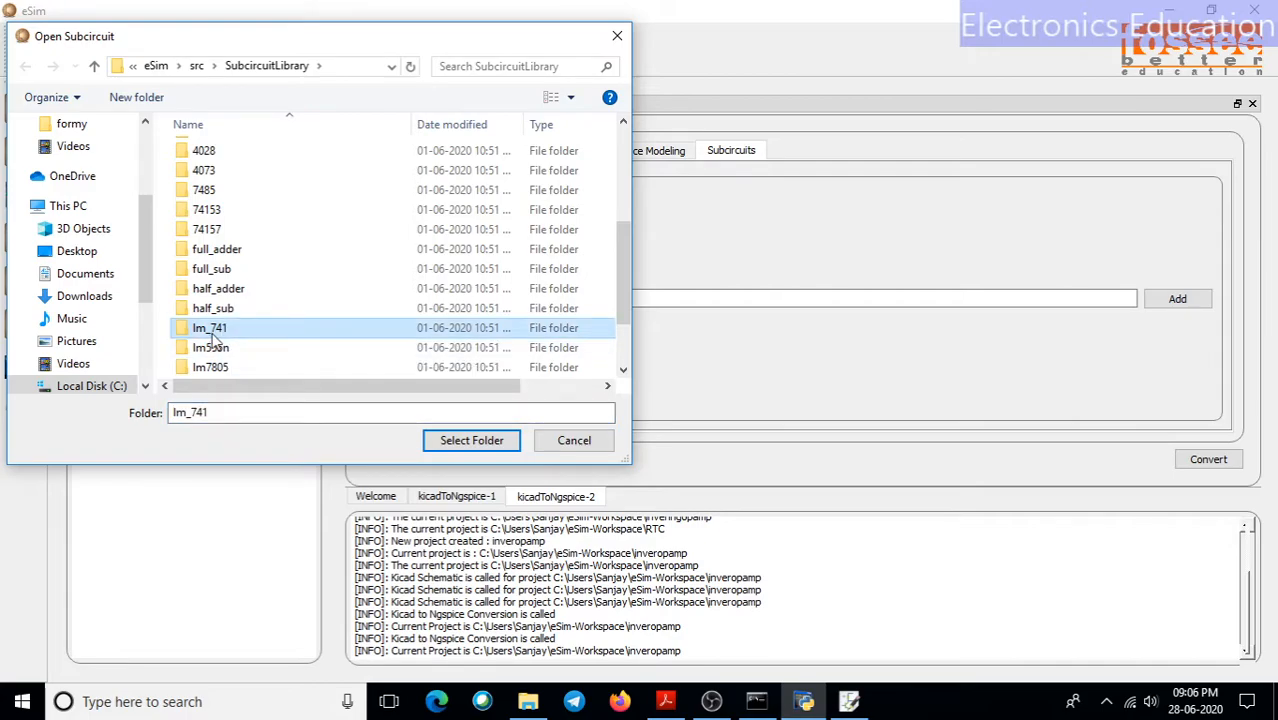
{"action": "scroll", "coordinate": [278, 331], "scroll_direction": "down", "scroll_amount": 1}
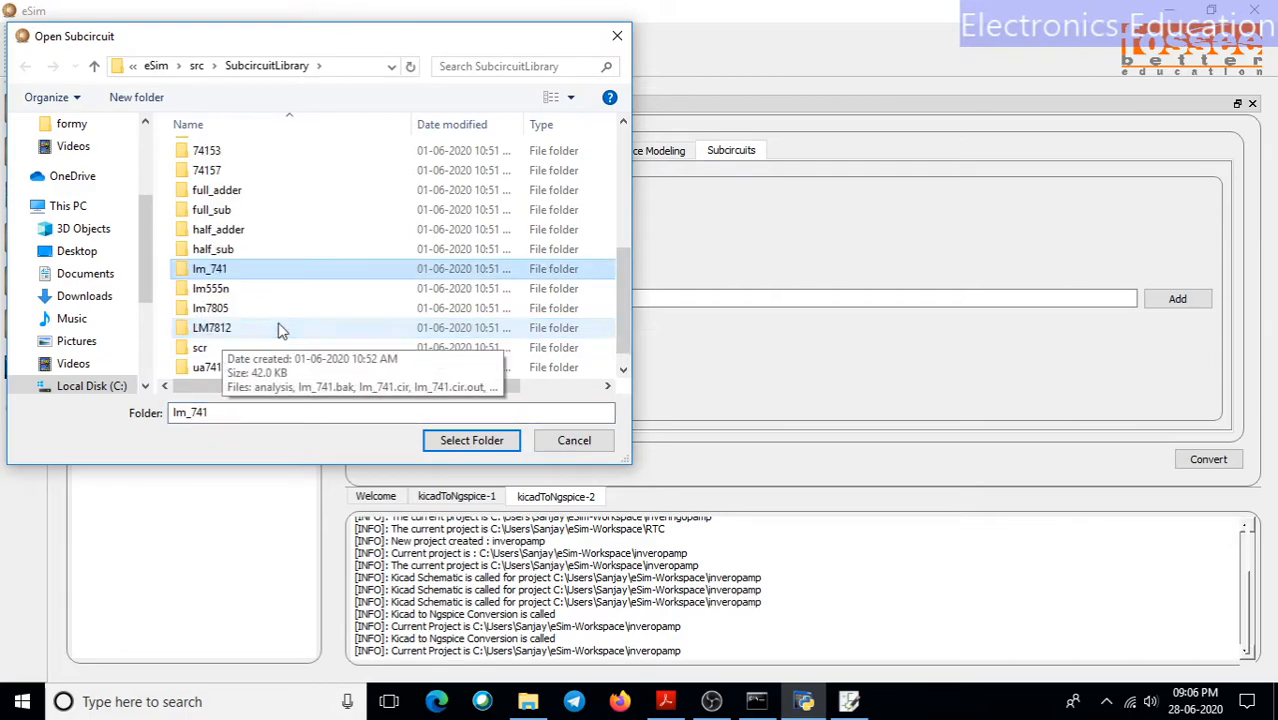
{"action": "left_click", "coordinate": [209, 368]}
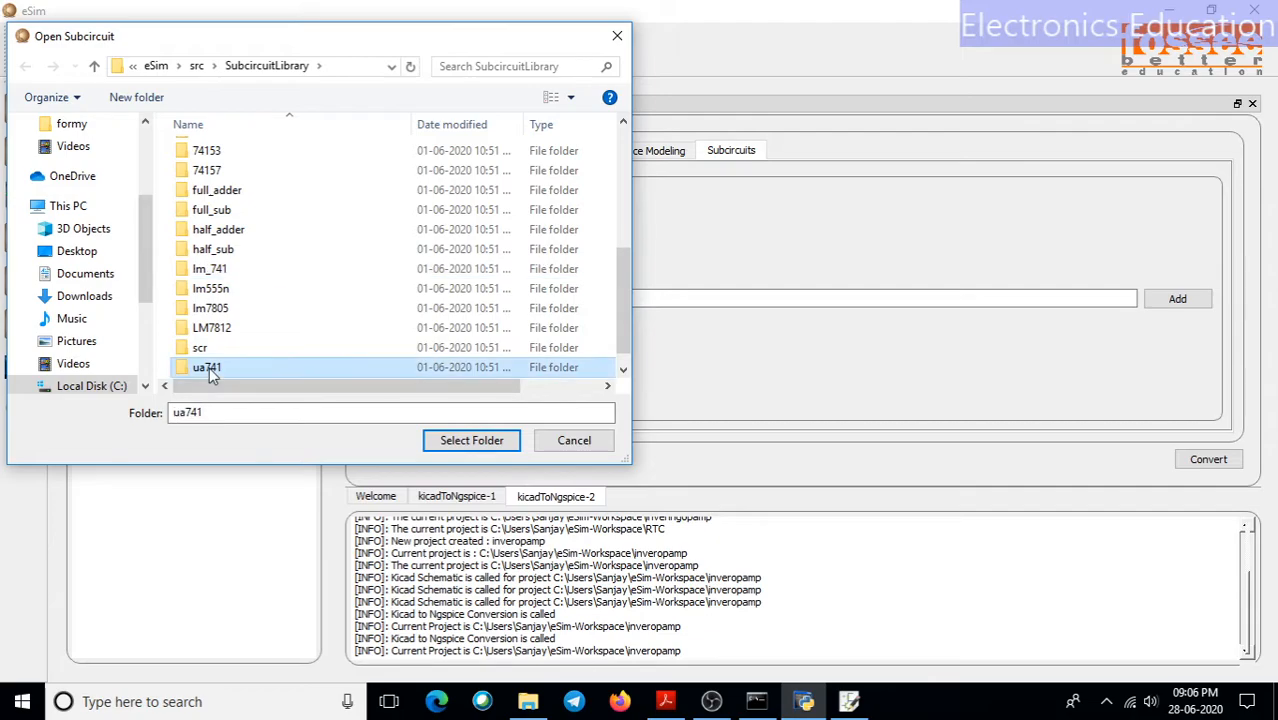
{"action": "left_click", "coordinate": [467, 440]}
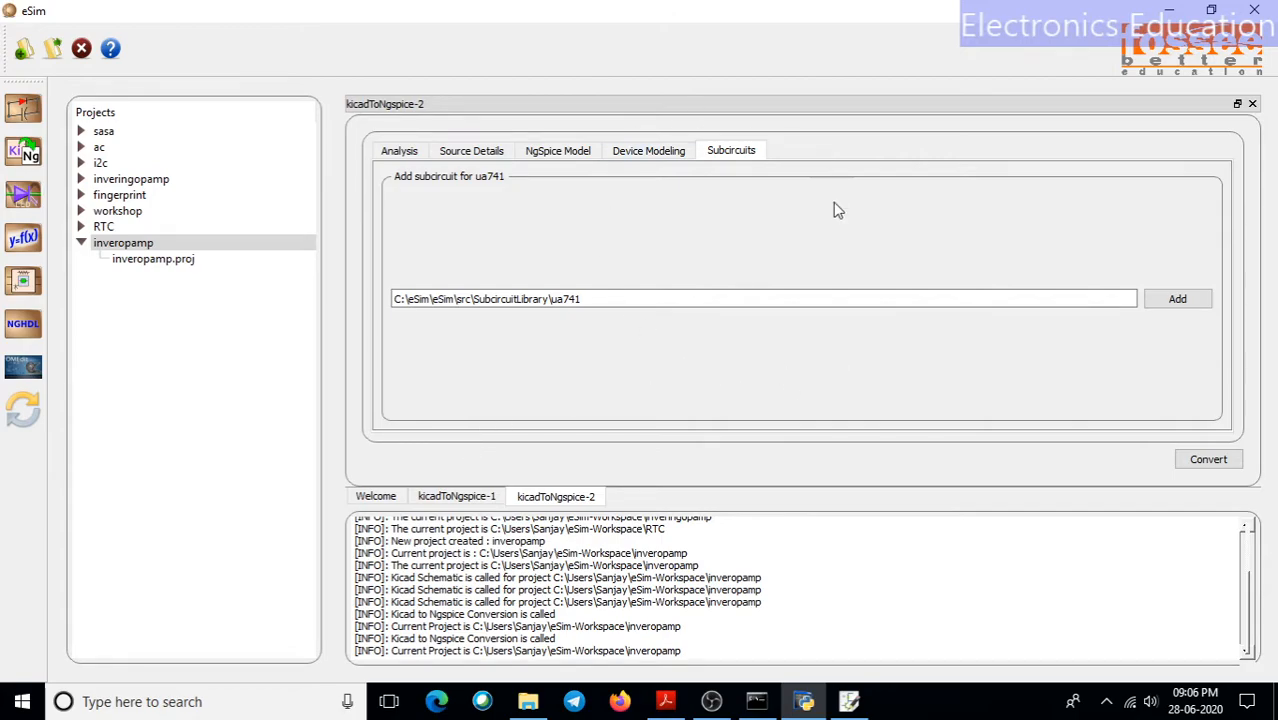
Step: Convert the inveropamp KiCad netlist to Ngspice format with the entered analysis, source and subcircuit settings
{"action": "left_click", "coordinate": [1210, 463]}
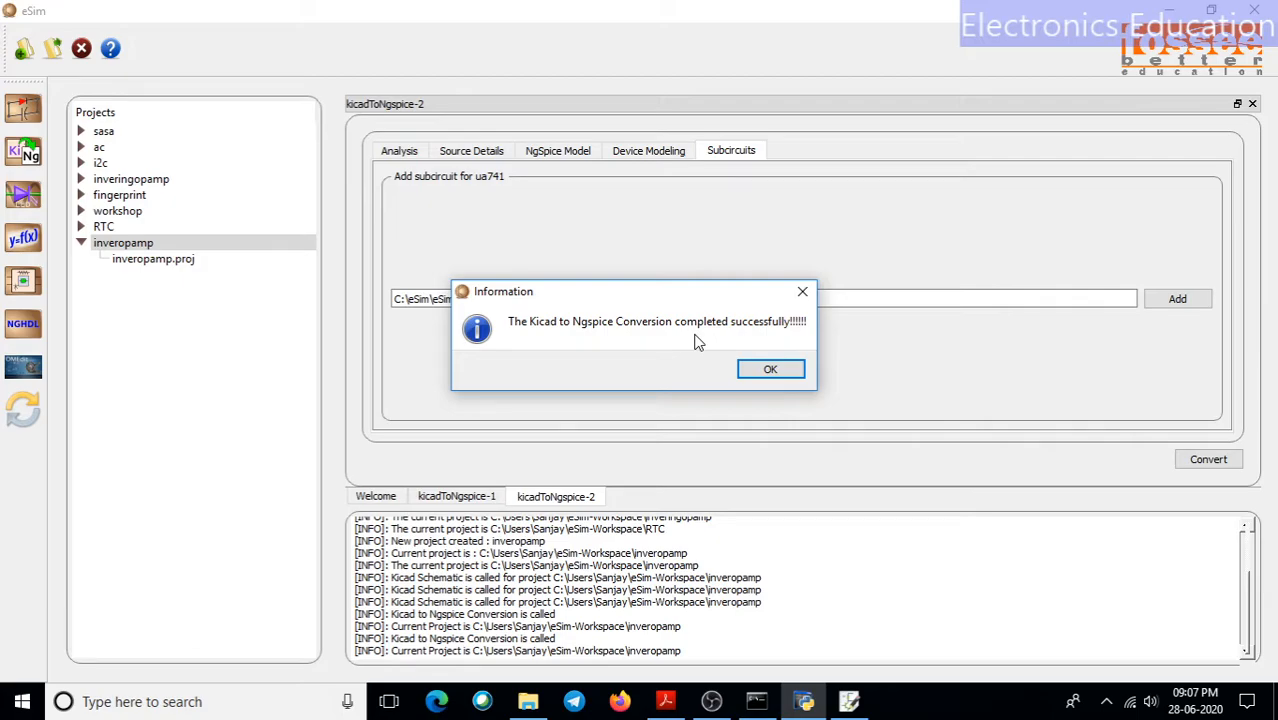
{"action": "left_click", "coordinate": [771, 370]}
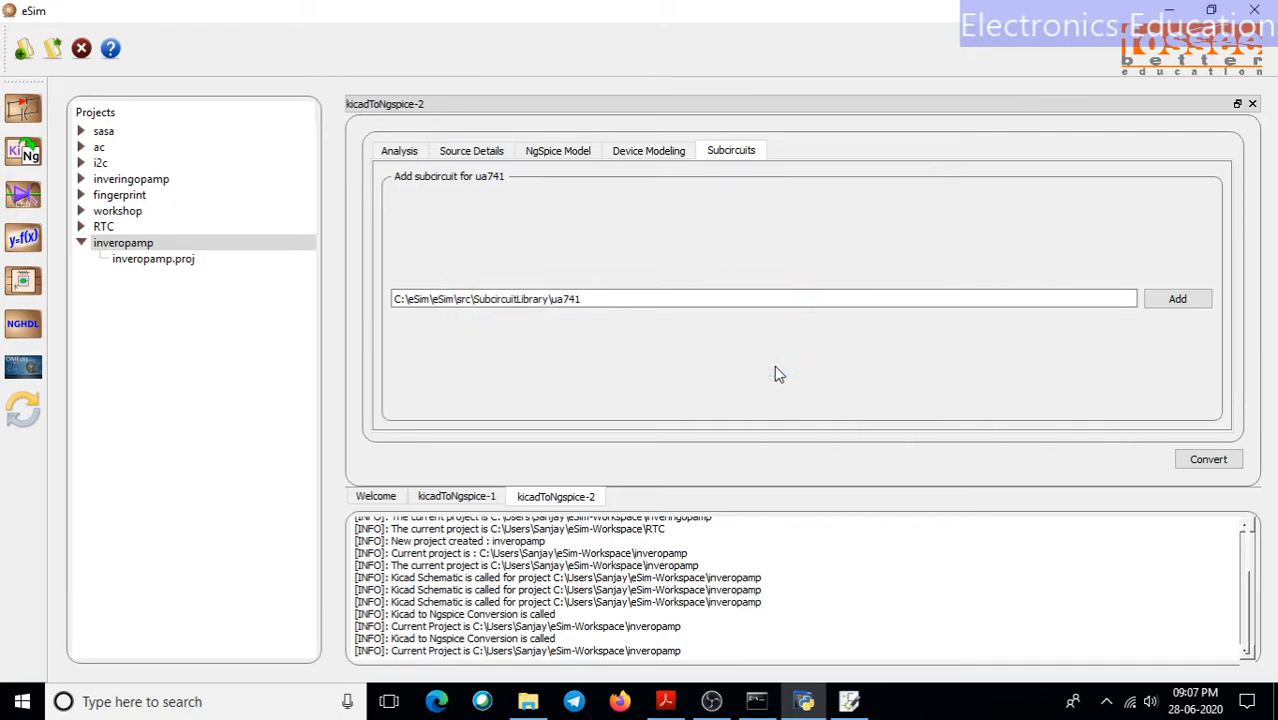
Step: Run the Ngspice simulation and place the v(input) plot window beside the v(output) plot for comparison
{"action": "left_click", "coordinate": [26, 196]}
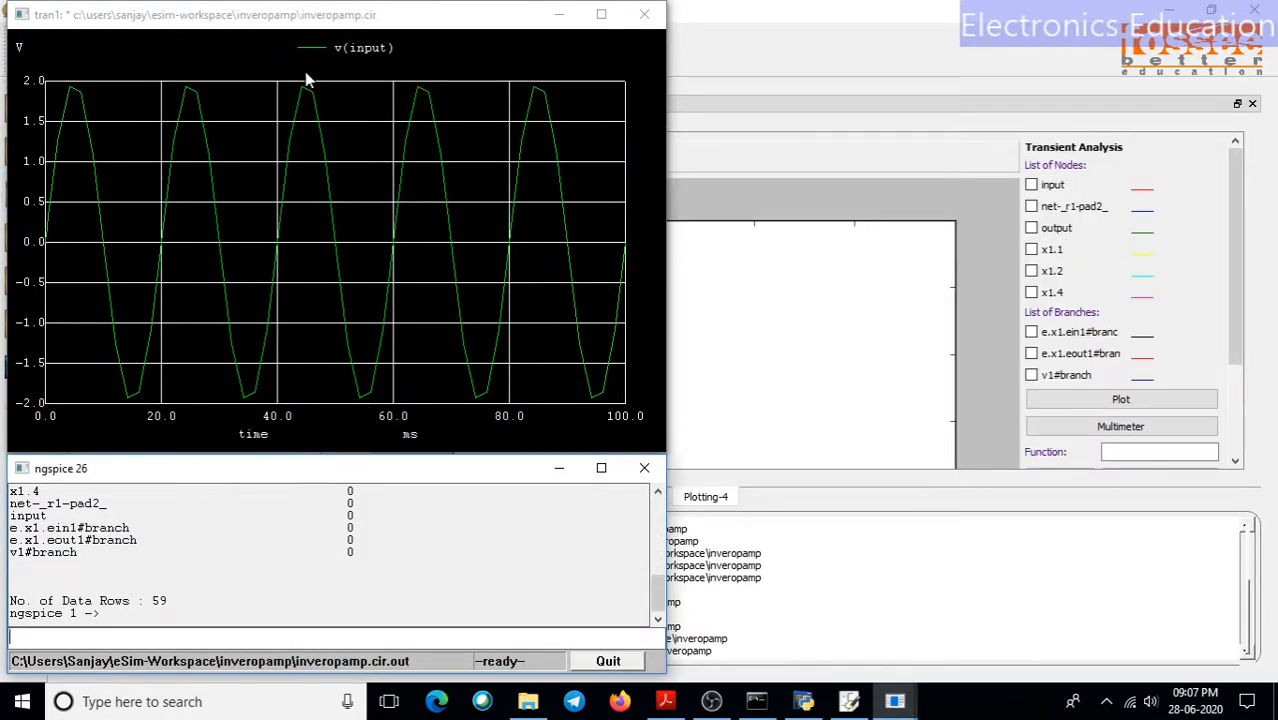
{"action": "left_click_drag", "start_coordinate": [250, 18], "coordinate": [904, 22]}
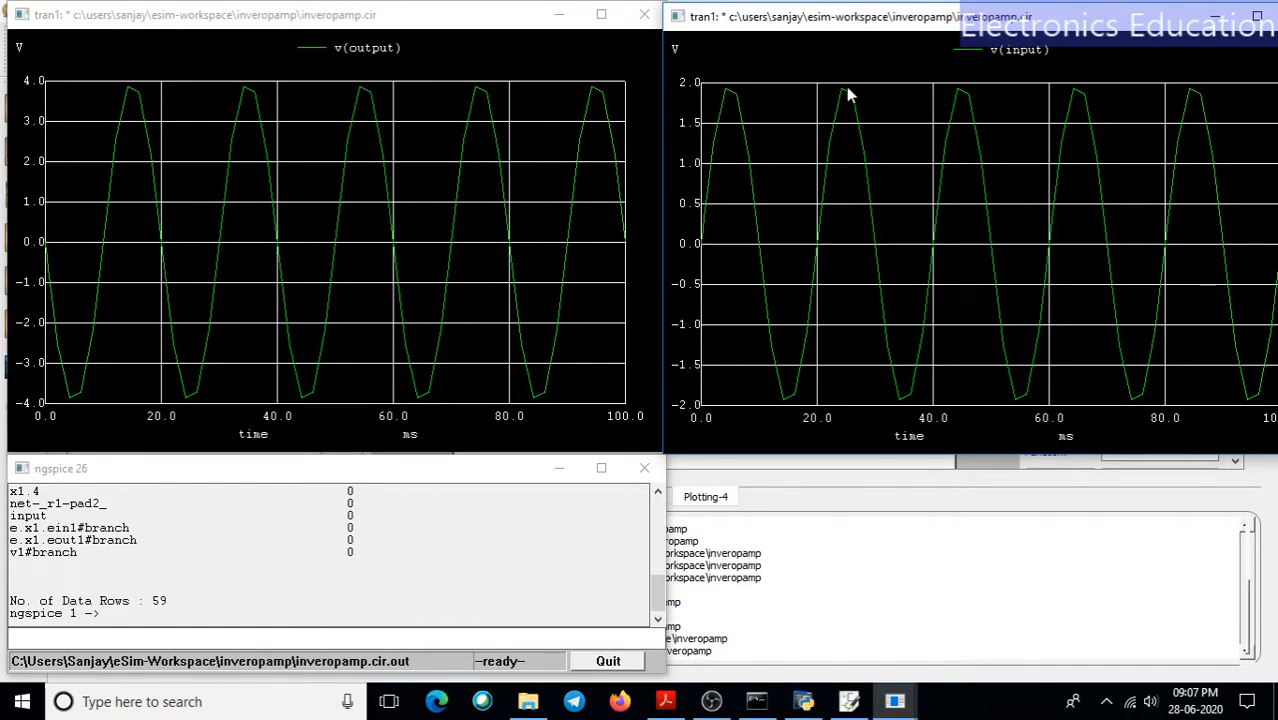
Step: Align the v(input) plot window beside the v(output) plot to compare the waveforms, and quit the Ngspice session
{"action": "double_click", "coordinate": [884, 22]}
{"action": "double_click", "coordinate": [861, 17]}
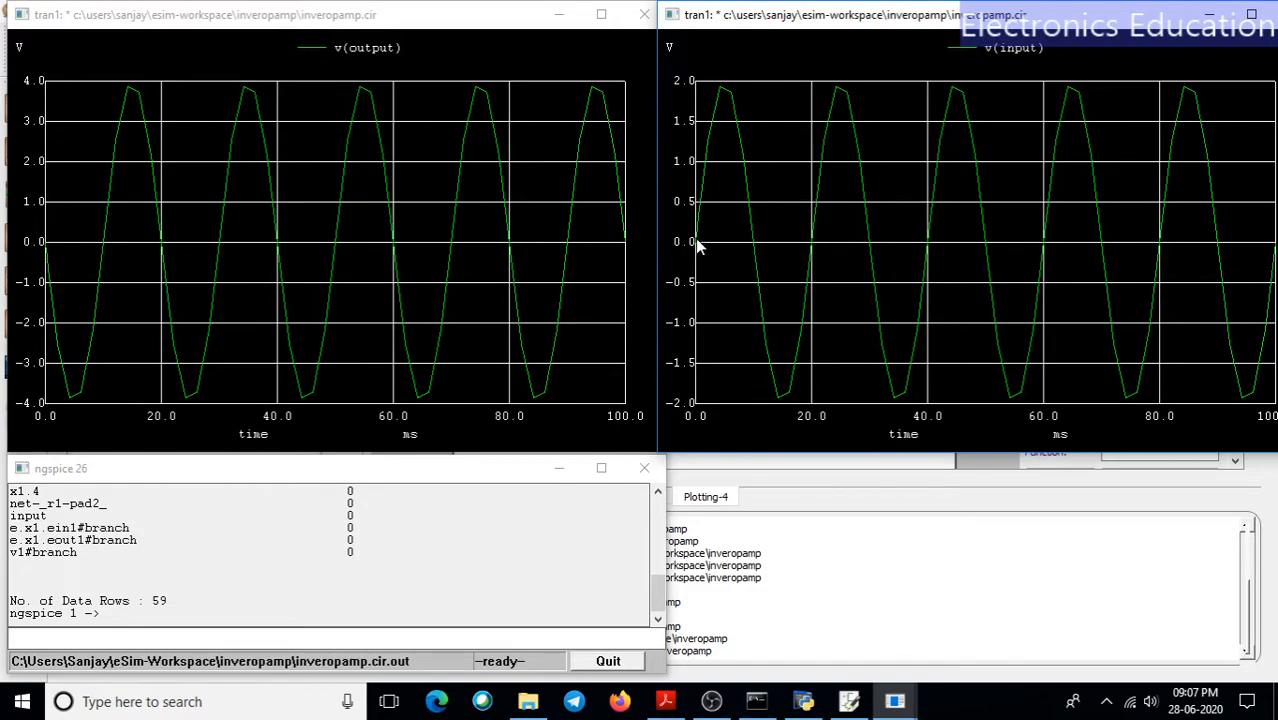
{"action": "left_click_drag", "start_coordinate": [40, 246], "coordinate": [60, 335]}
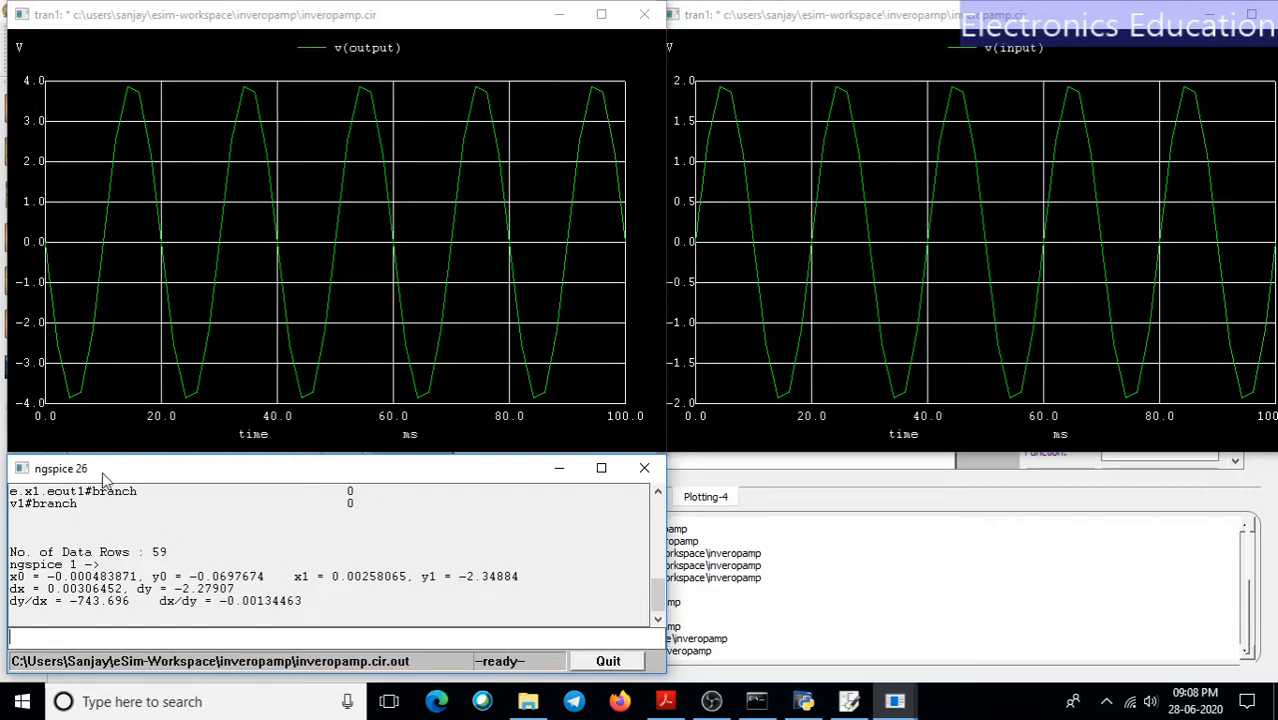
{"action": "left_click_drag", "start_coordinate": [97, 470], "coordinate": [122, 487]}
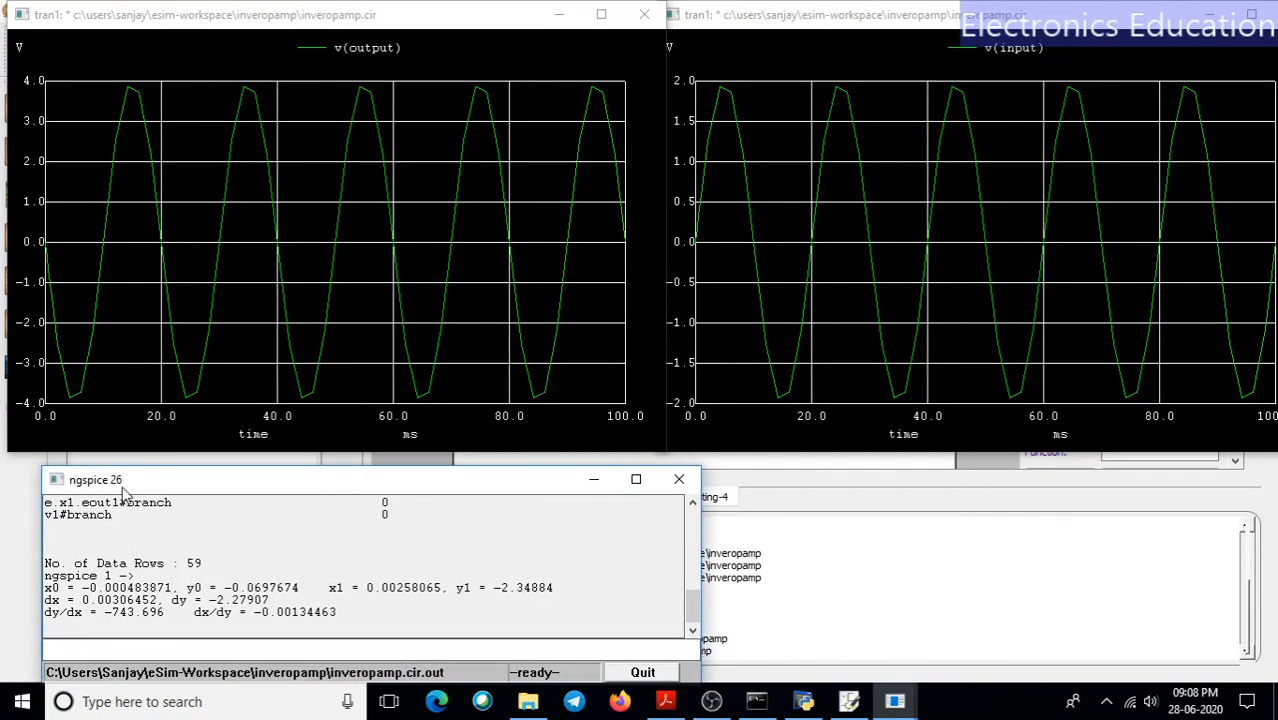
{"action": "left_click", "coordinate": [643, 673]}
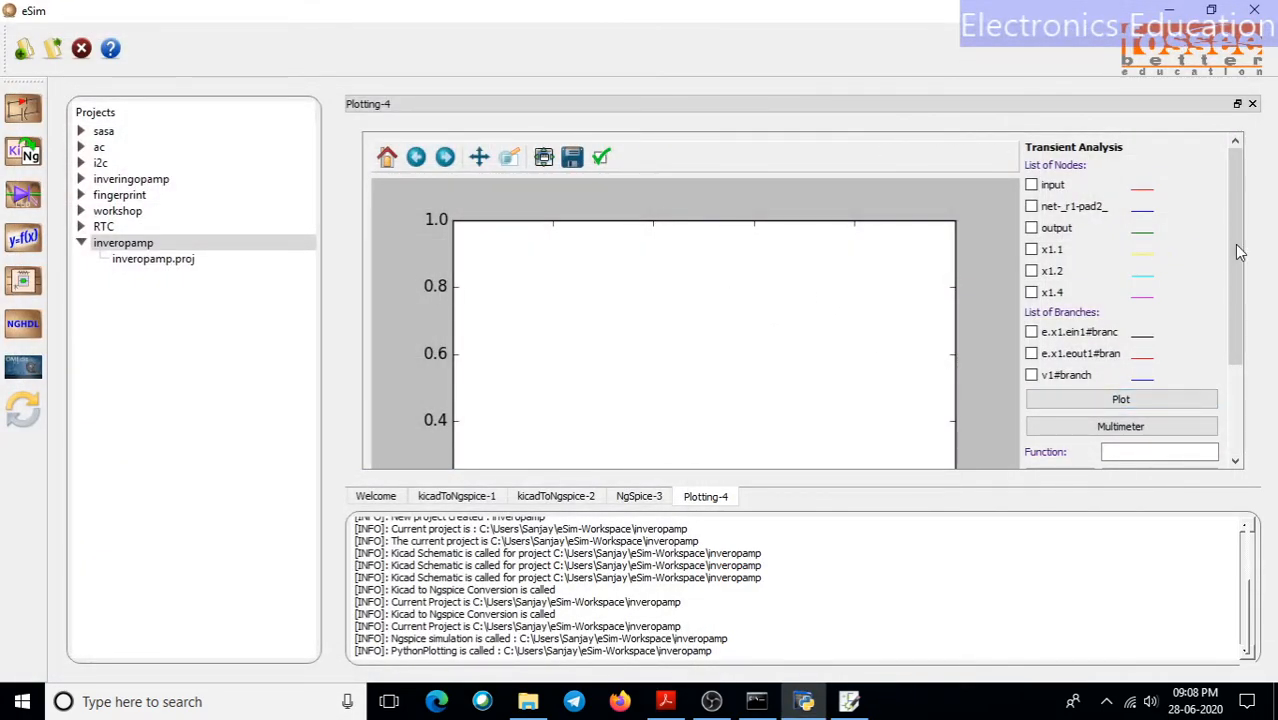
Step: Plot the input node's transient voltage in eSim's Python plotting window
{"action": "mouse_move", "coordinate": [1235, 218]}
{"action": "left_mouse_down"}
{"action": "mouse_move", "coordinate": [1247, 271]}
{"action": "mouse_move", "coordinate": [1244, 240]}
{"action": "left_mouse_up"}
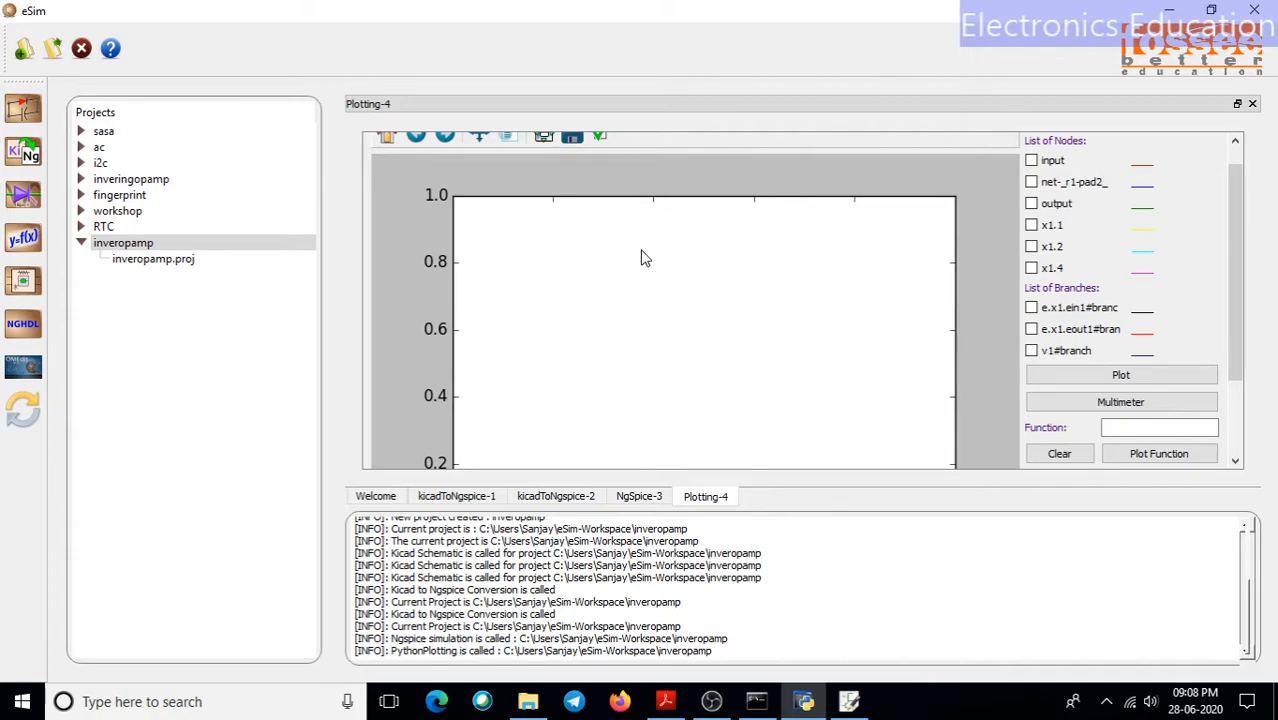
{"action": "left_click_drag", "start_coordinate": [1235, 240], "coordinate": [1237, 213]}
{"action": "scroll", "coordinate": [1245, 255], "scroll_direction": "down", "scroll_amount": 1}
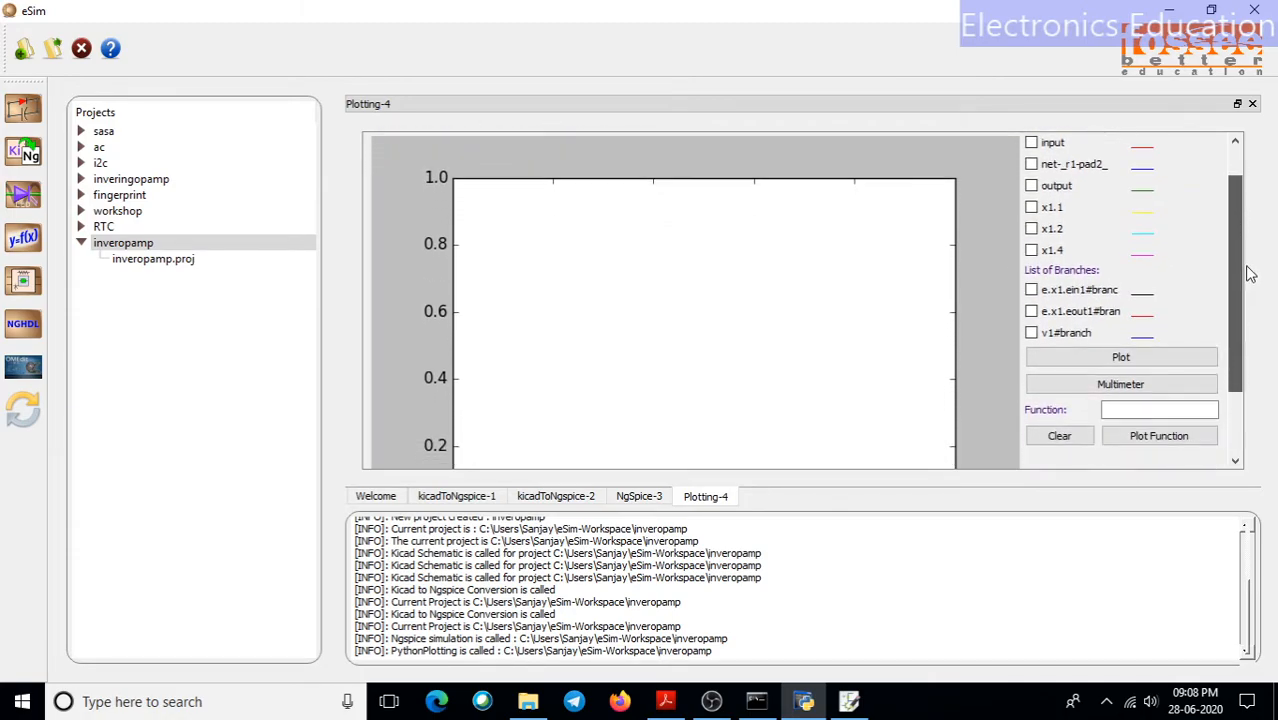
{"action": "scroll", "coordinate": [1237, 229], "scroll_direction": "up", "scroll_amount": 1}
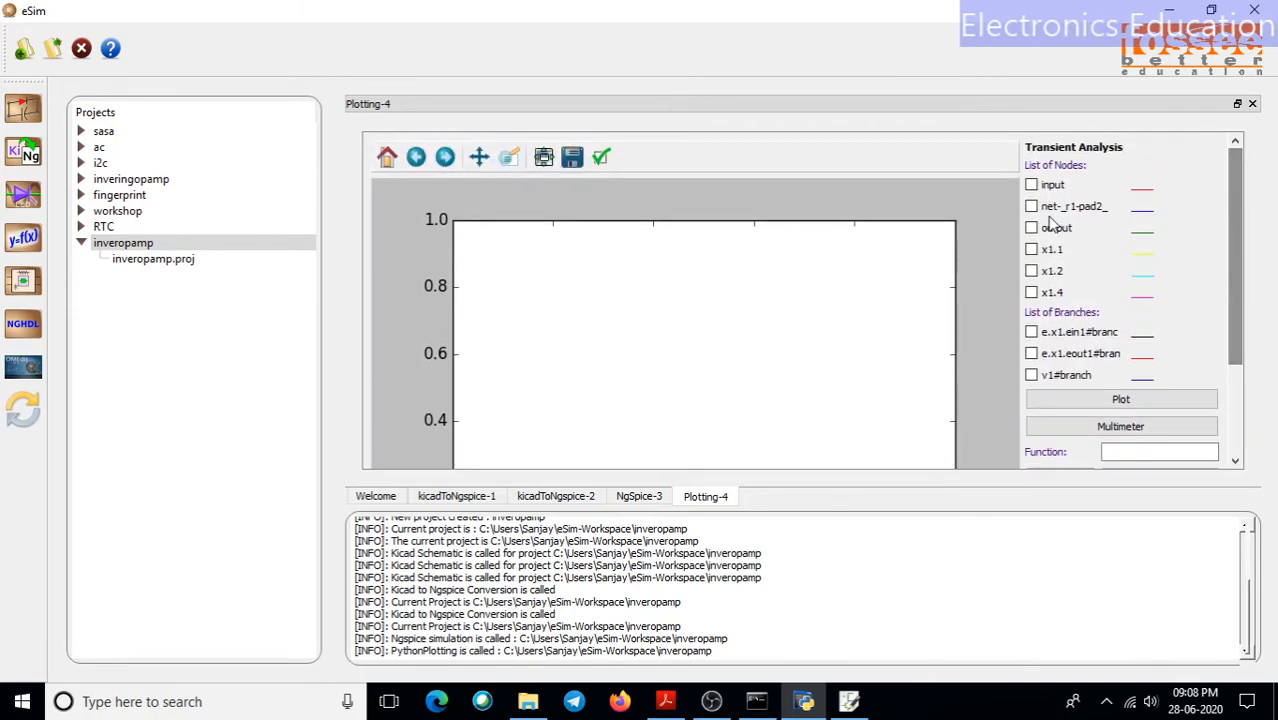
{"action": "left_click", "coordinate": [1032, 187]}
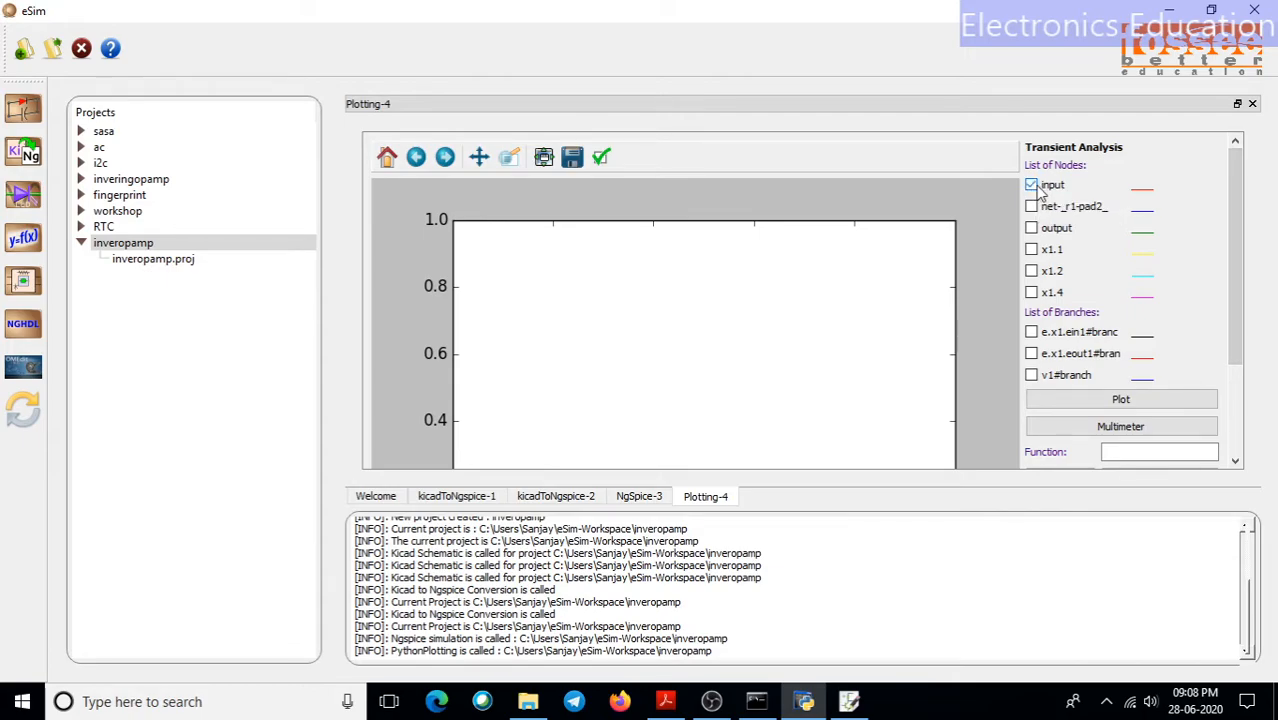
{"action": "left_click", "coordinate": [1122, 400]}
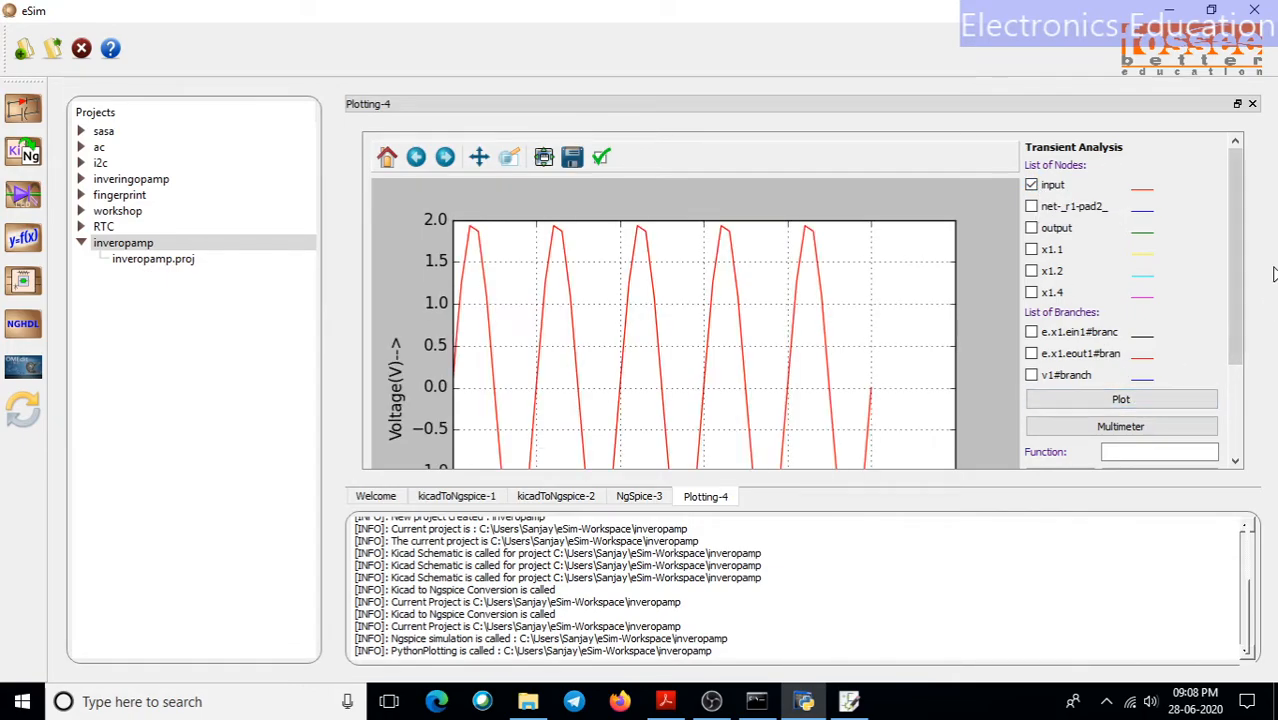
Step: Add the output node to the selection and plot the input and output waveforms together on the same graph
{"action": "scroll", "coordinate": [1240, 283], "scroll_direction": "down", "scroll_amount": 1}
{"action": "scroll", "coordinate": [1240, 283], "scroll_direction": "down", "scroll_amount": 1}
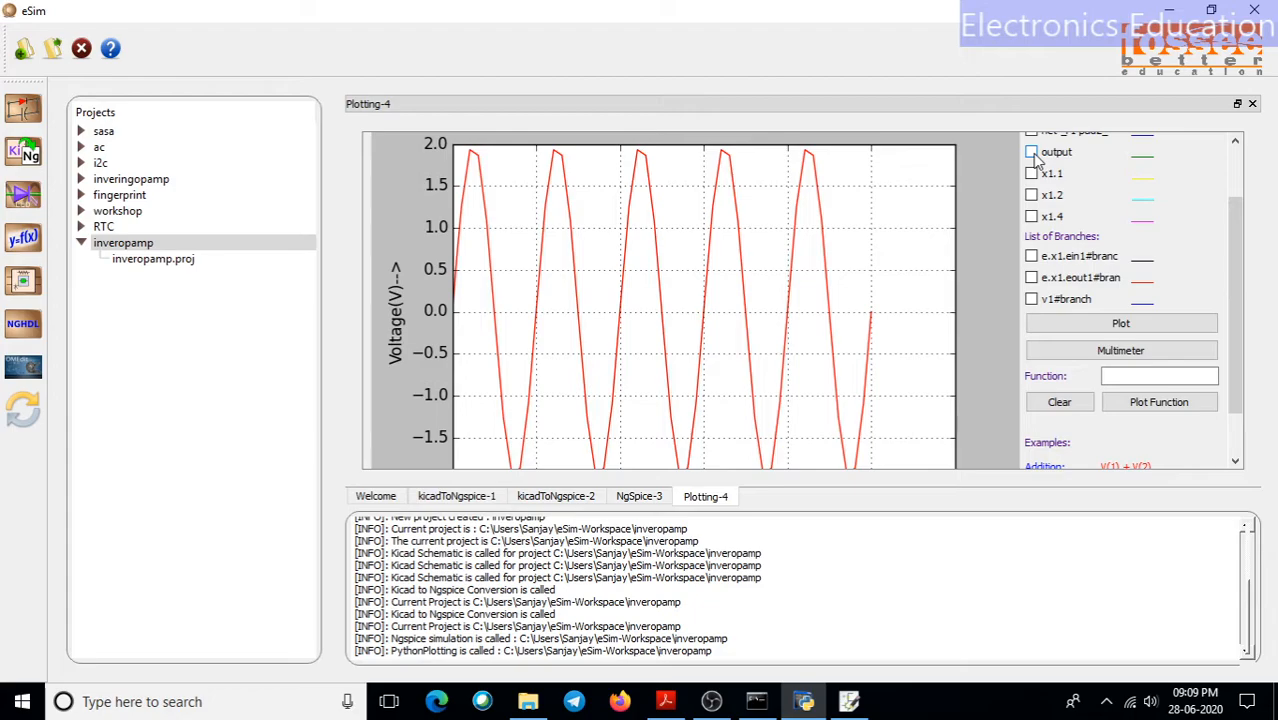
{"action": "scroll", "coordinate": [1245, 250], "scroll_direction": "up", "scroll_amount": 2}
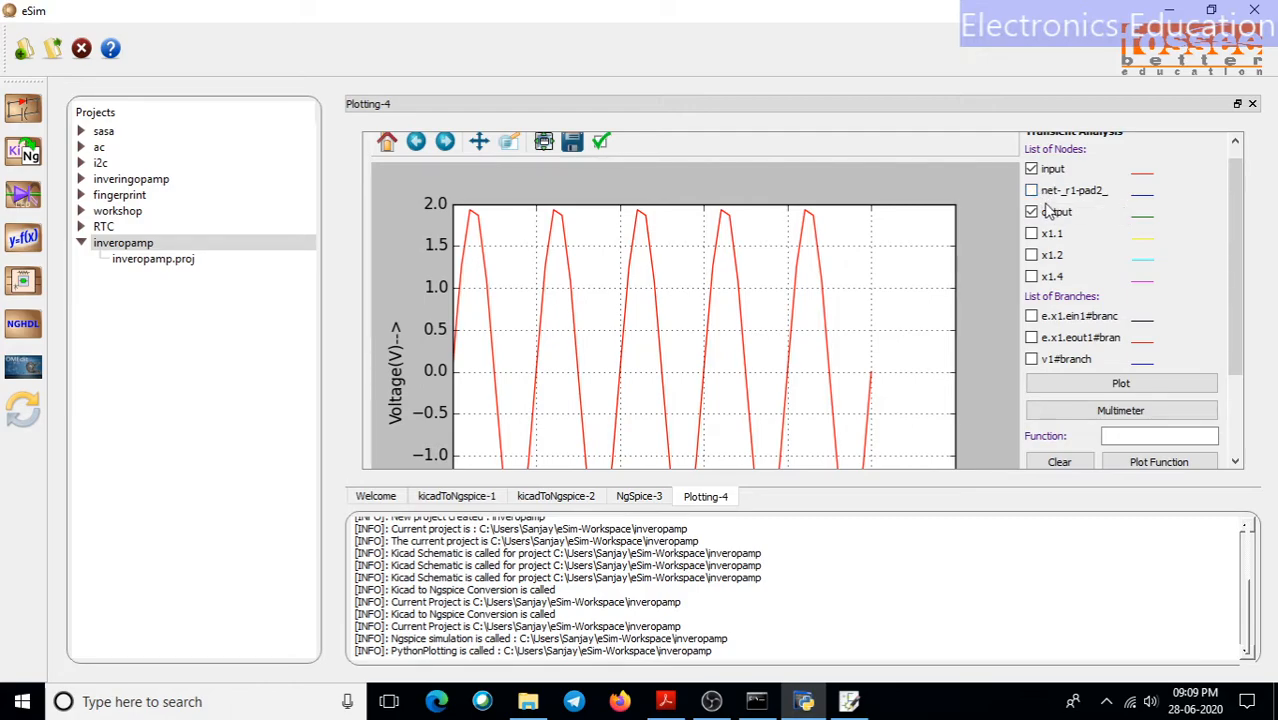
{"action": "left_click", "coordinate": [1118, 386]}
{"action": "left_click_drag", "start_coordinate": [1237, 257], "coordinate": [1238, 311]}
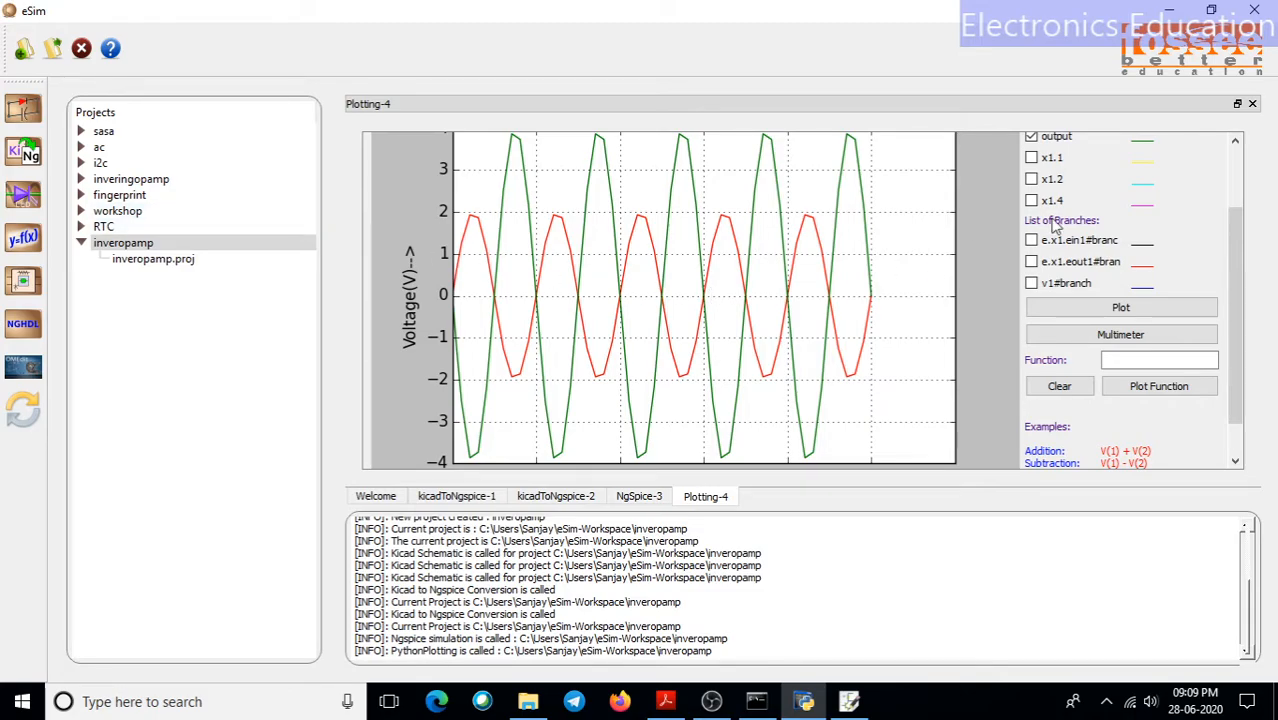
Step: Close the open plotting, NgSpice and both kicadToNgspice views so that only the Welcome page remains
{"action": "left_click", "coordinate": [1252, 104]}
{"action": "left_click", "coordinate": [1252, 104]}
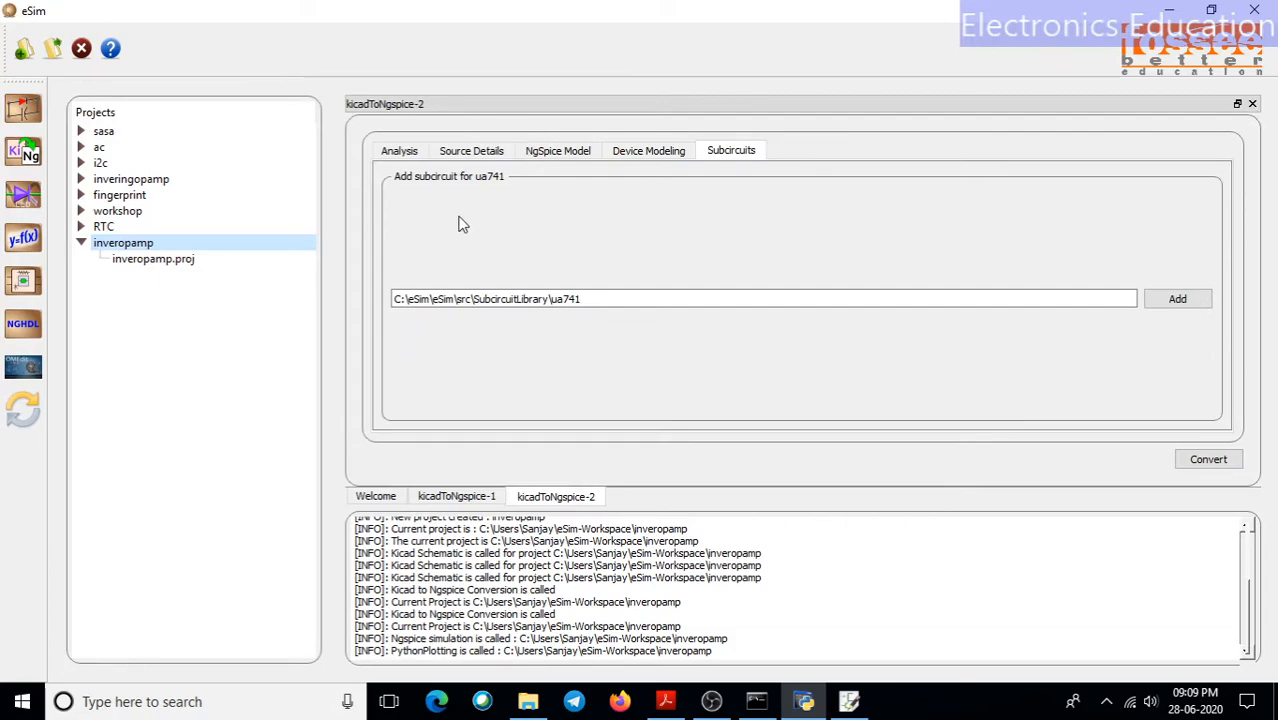
{"action": "left_click", "coordinate": [1252, 104]}
{"action": "left_click", "coordinate": [1252, 104]}
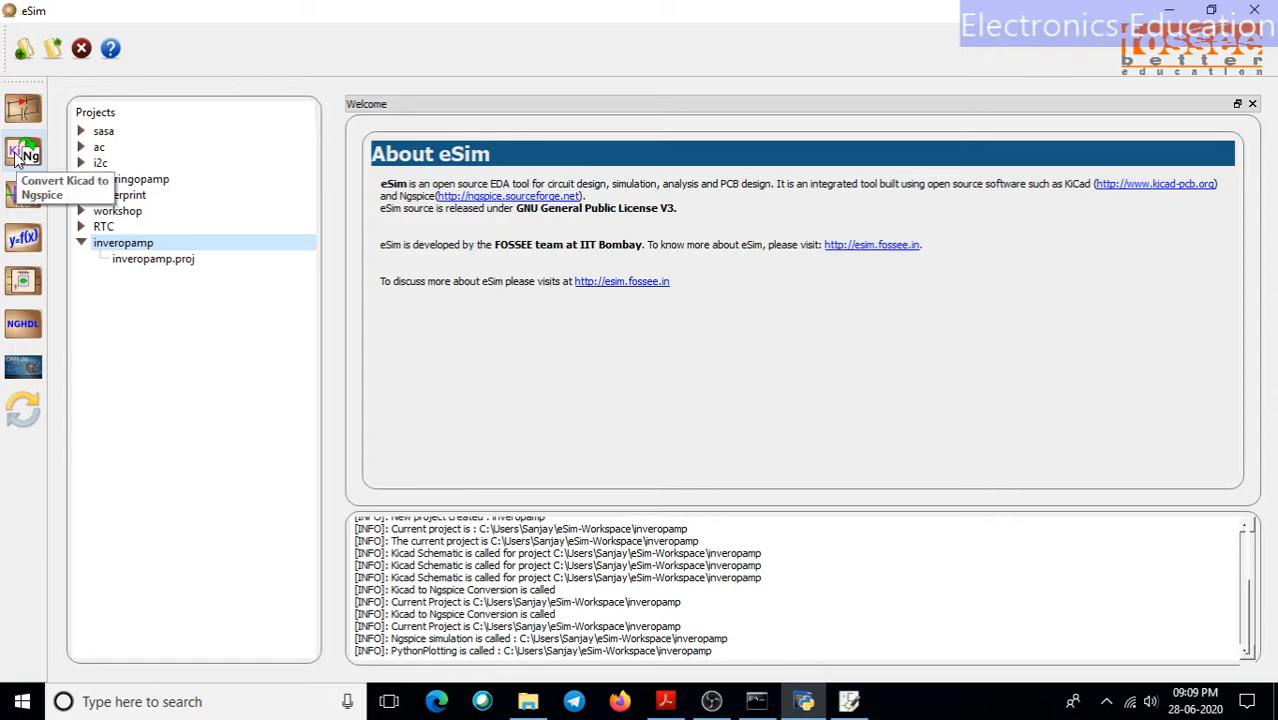
Step: Reopen the KiCad to Ngspice converter, check the transient settings, and set sine source v1 to amplitude 3 and frequency 10 Hz
{"action": "left_click", "coordinate": [16, 158]}
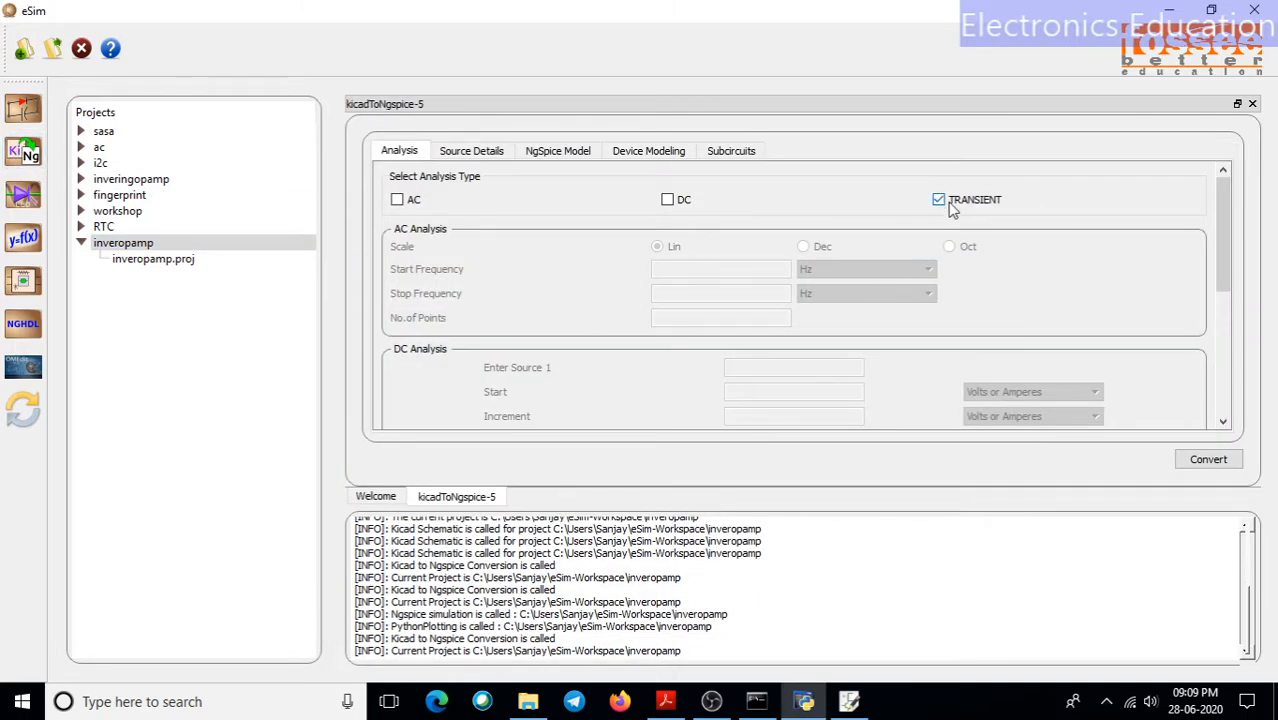
{"action": "scroll", "coordinate": [742, 254], "scroll_direction": "down", "scroll_amount": 5}
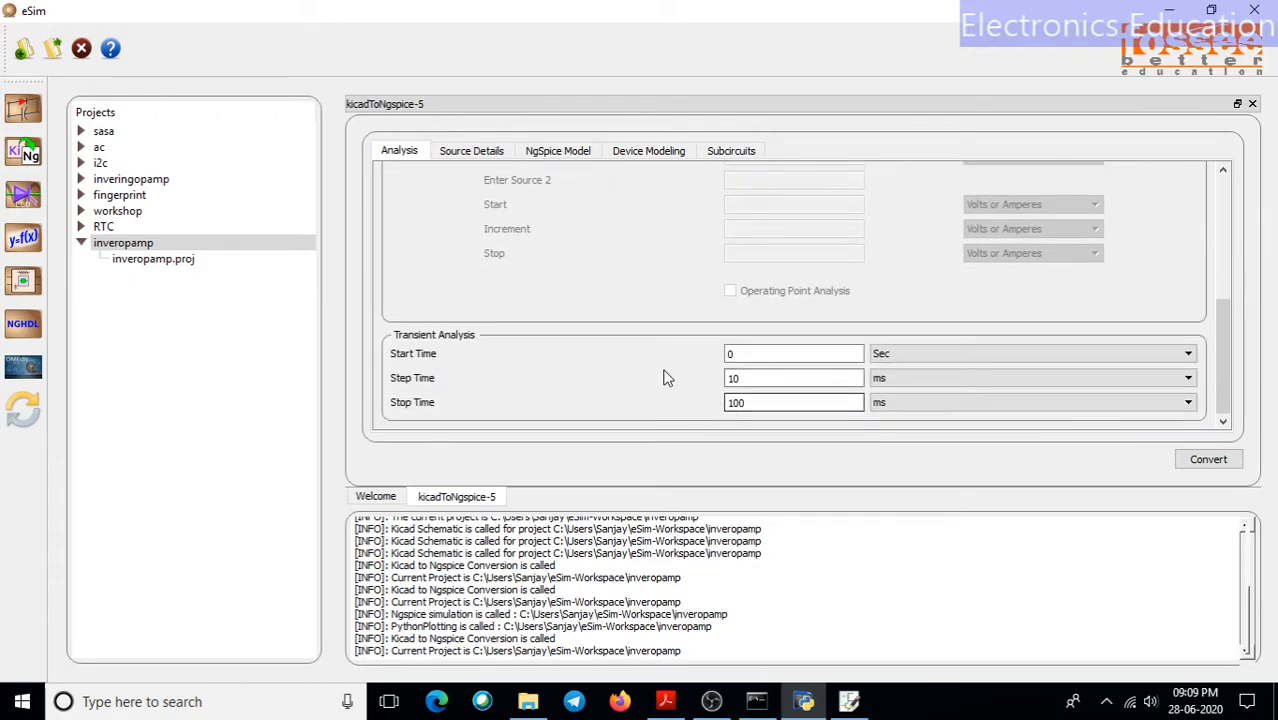
{"action": "scroll", "coordinate": [664, 374], "scroll_direction": "up", "scroll_amount": 5}
{"action": "left_click", "coordinate": [495, 151]}
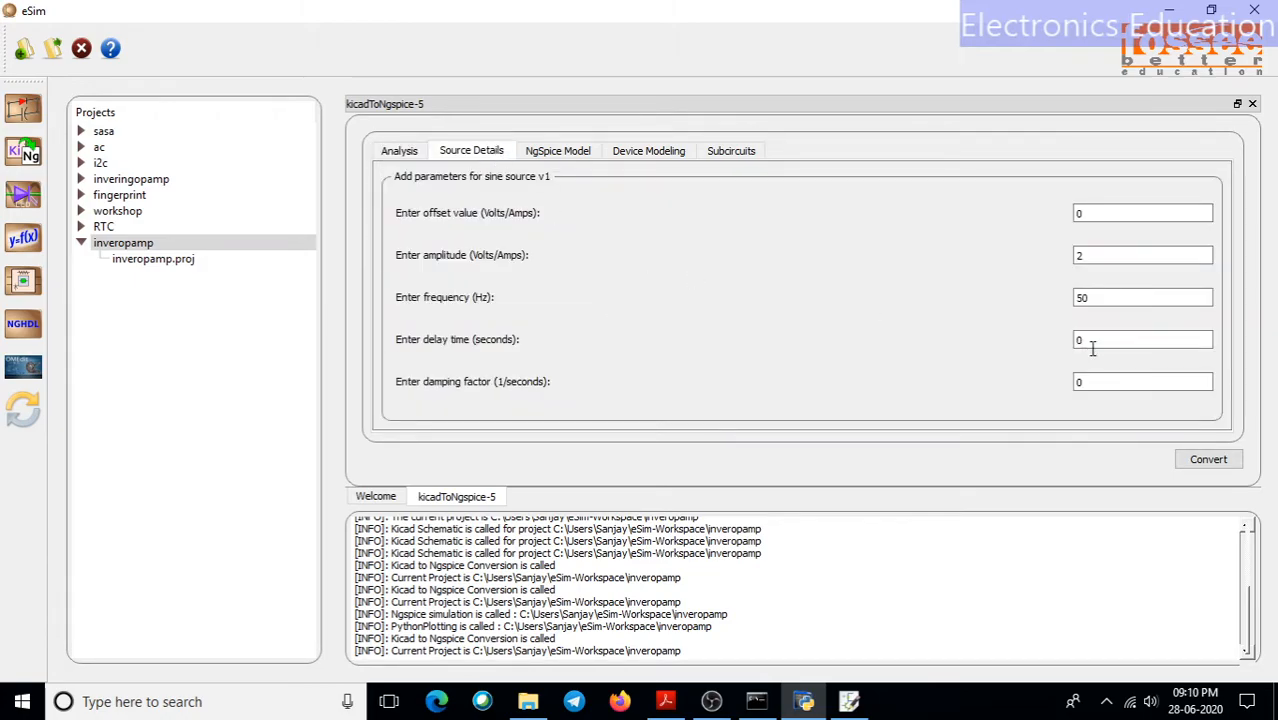
{"action": "double_click", "coordinate": [1082, 256]}
{"action": "double_click", "coordinate": [1098, 297]}
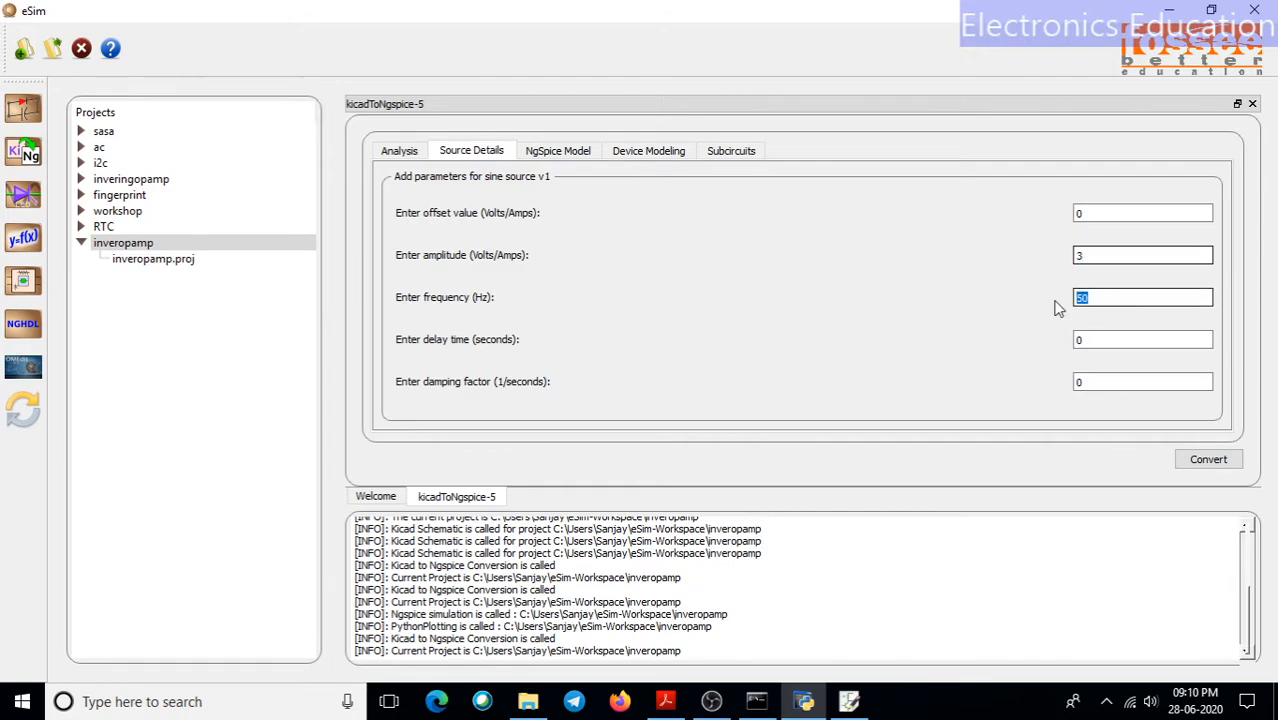
{"action": "type", "text": "10"}
Step: Check the ua741 subcircuit path, convert the inveropamp netlist to Ngspice again and acknowledge the conversion message
{"action": "left_click", "coordinate": [745, 152]}
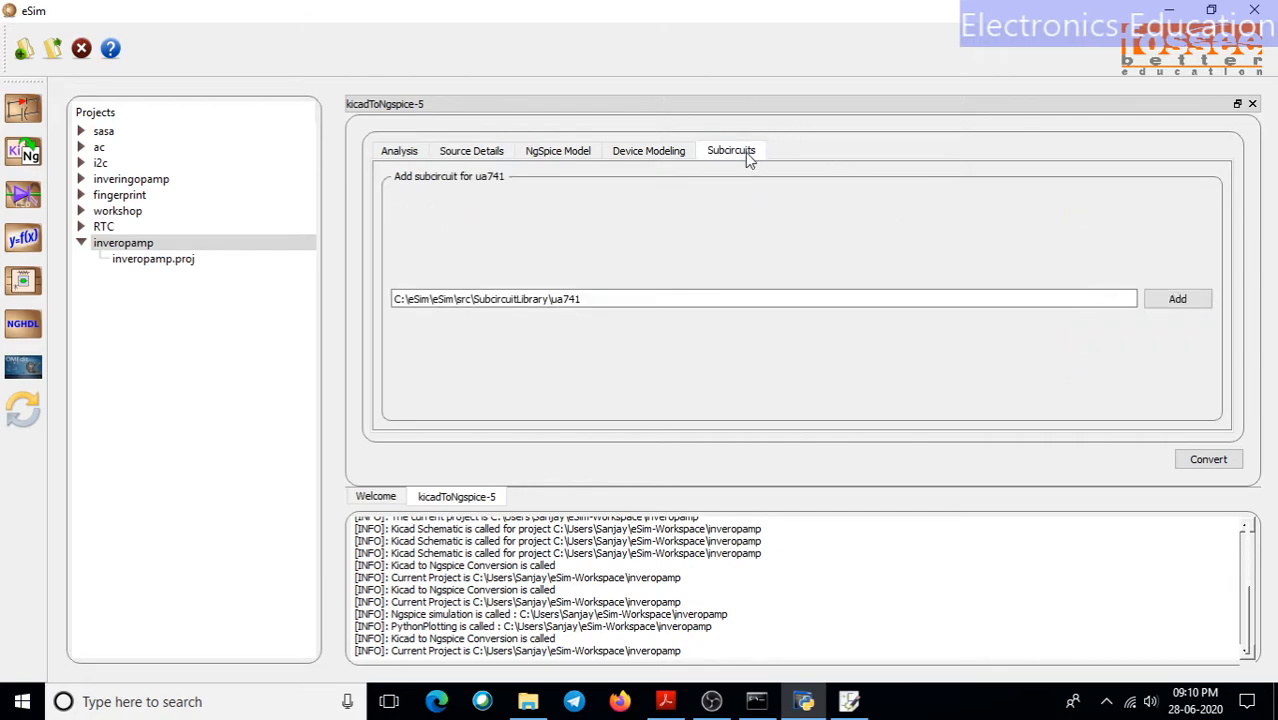
{"action": "left_click", "coordinate": [1208, 460]}
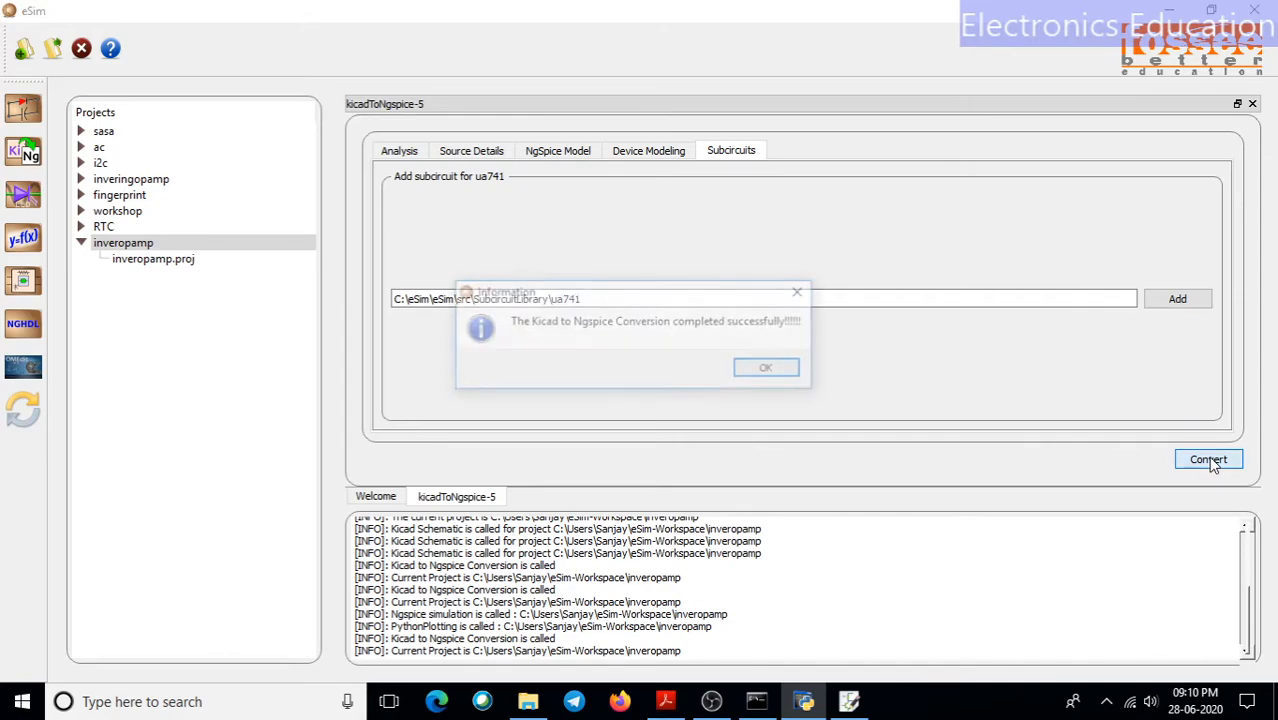
{"action": "left_click", "coordinate": [793, 376]}
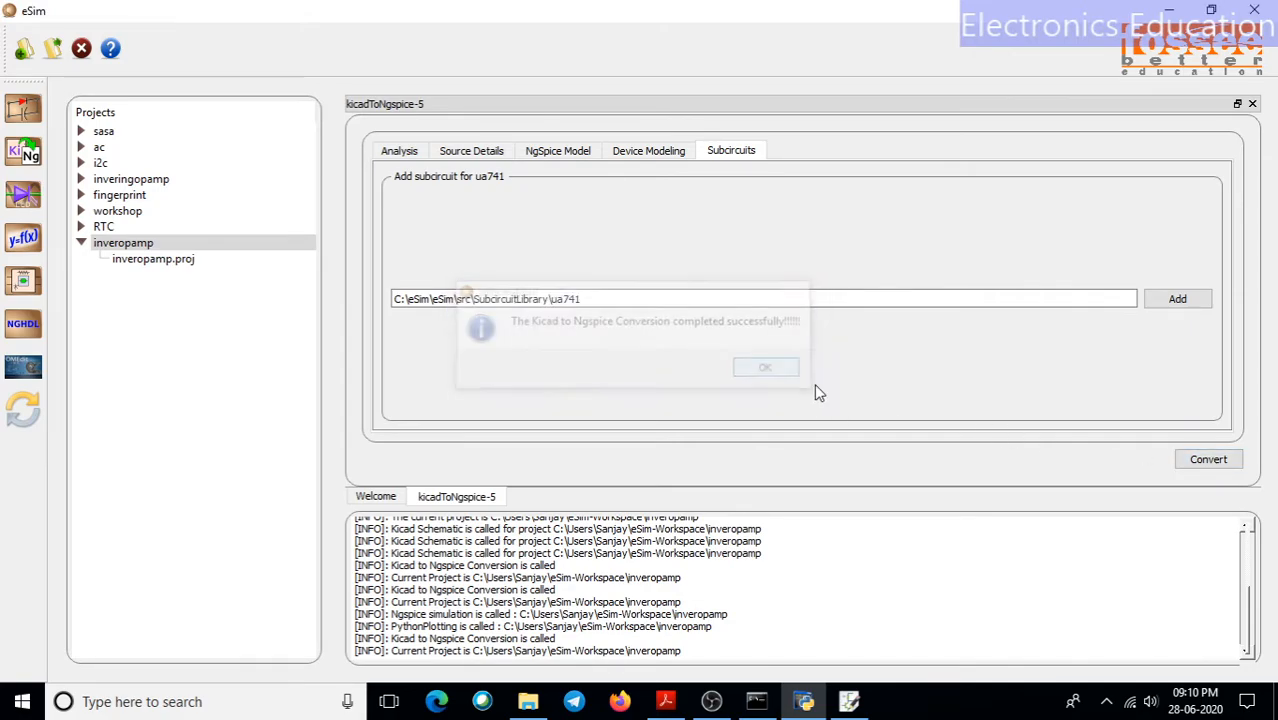
Step: Rerun the Ngspice simulation, compare the v(input) and v(output) plots side by side, and close both plots and Ngspice
{"action": "left_click", "coordinate": [22, 198]}
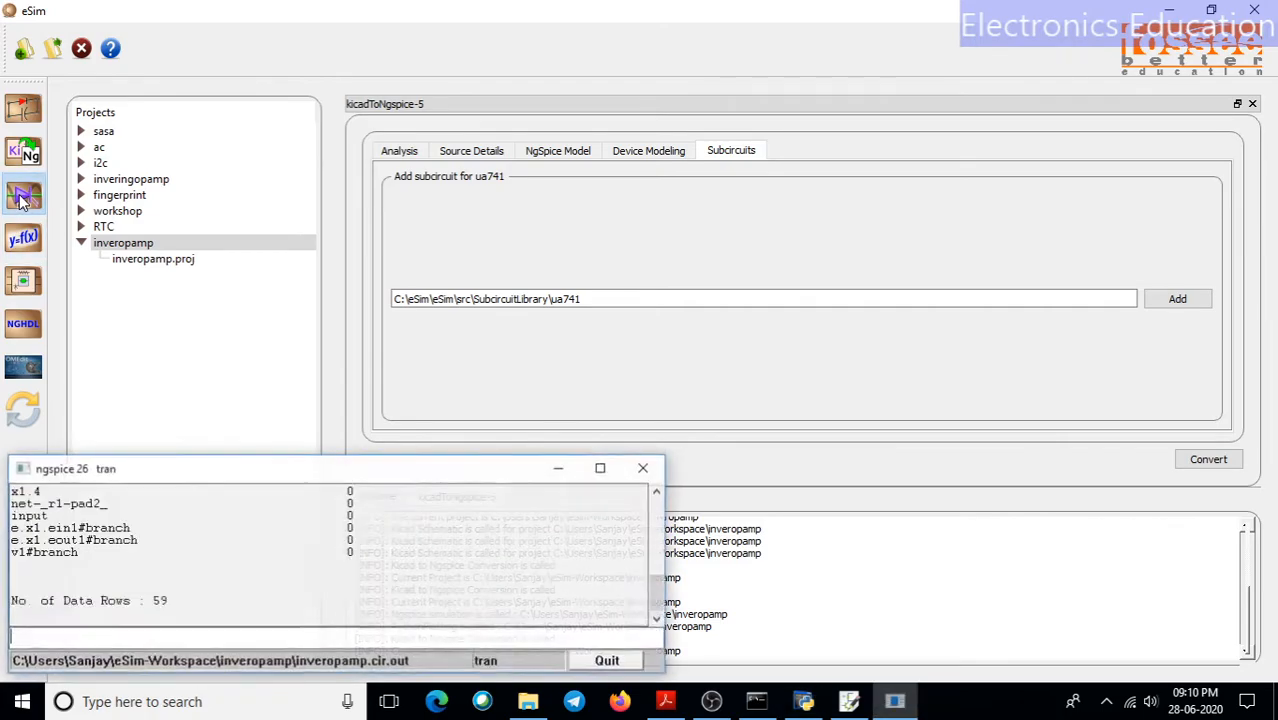
{"action": "left_click_drag", "start_coordinate": [363, 15], "coordinate": [988, 23]}
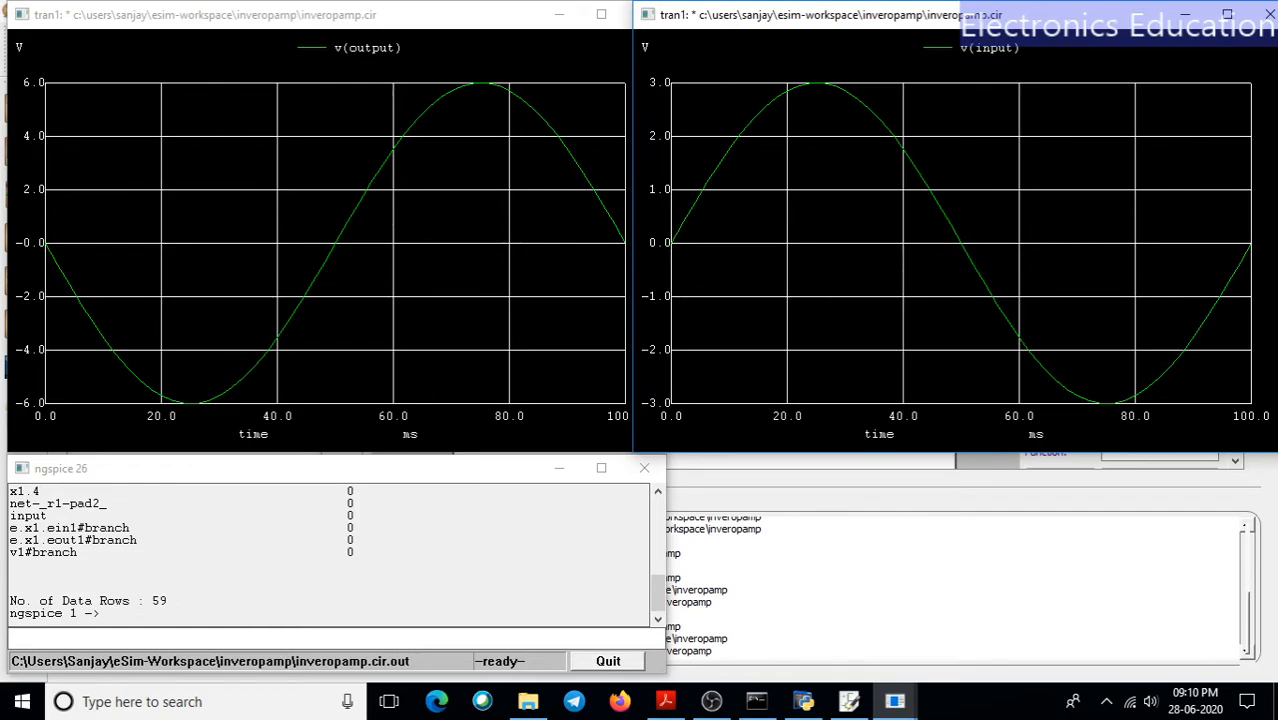
{"action": "left_click", "coordinate": [1254, 14]}
{"action": "left_click", "coordinate": [644, 14]}
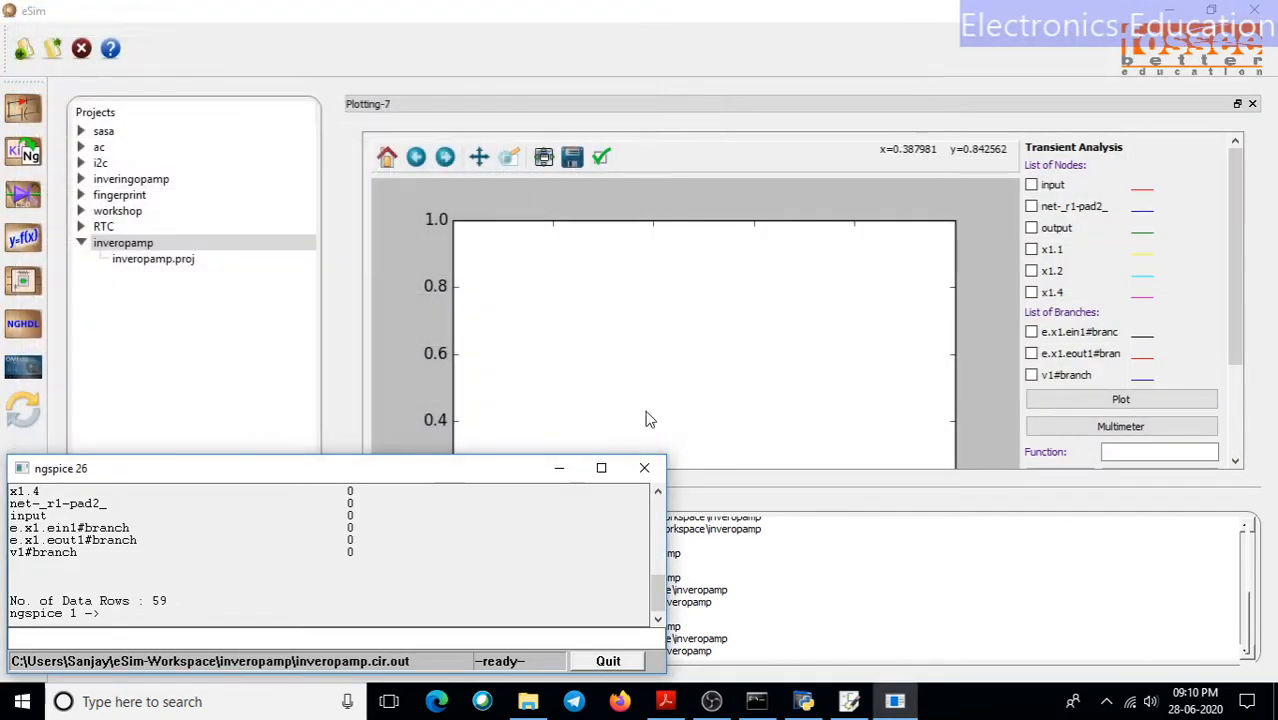
{"action": "left_click", "coordinate": [609, 661]}
Step: Plot the new simulation's input and output node voltages together in the Python plotting window
{"action": "left_click", "coordinate": [1031, 184]}
{"action": "left_click", "coordinate": [1031, 227]}
{"action": "left_click", "coordinate": [1121, 399]}
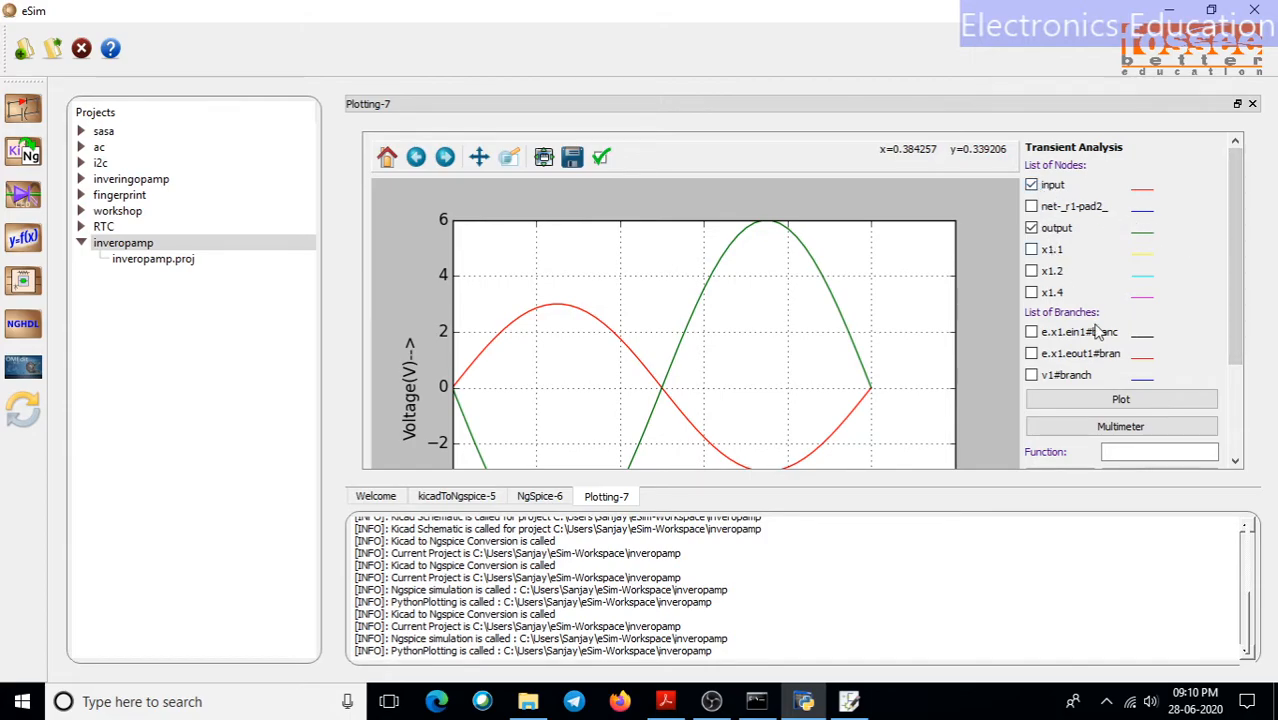
{"action": "left_click_drag", "start_coordinate": [1236, 302], "coordinate": [1247, 358]}
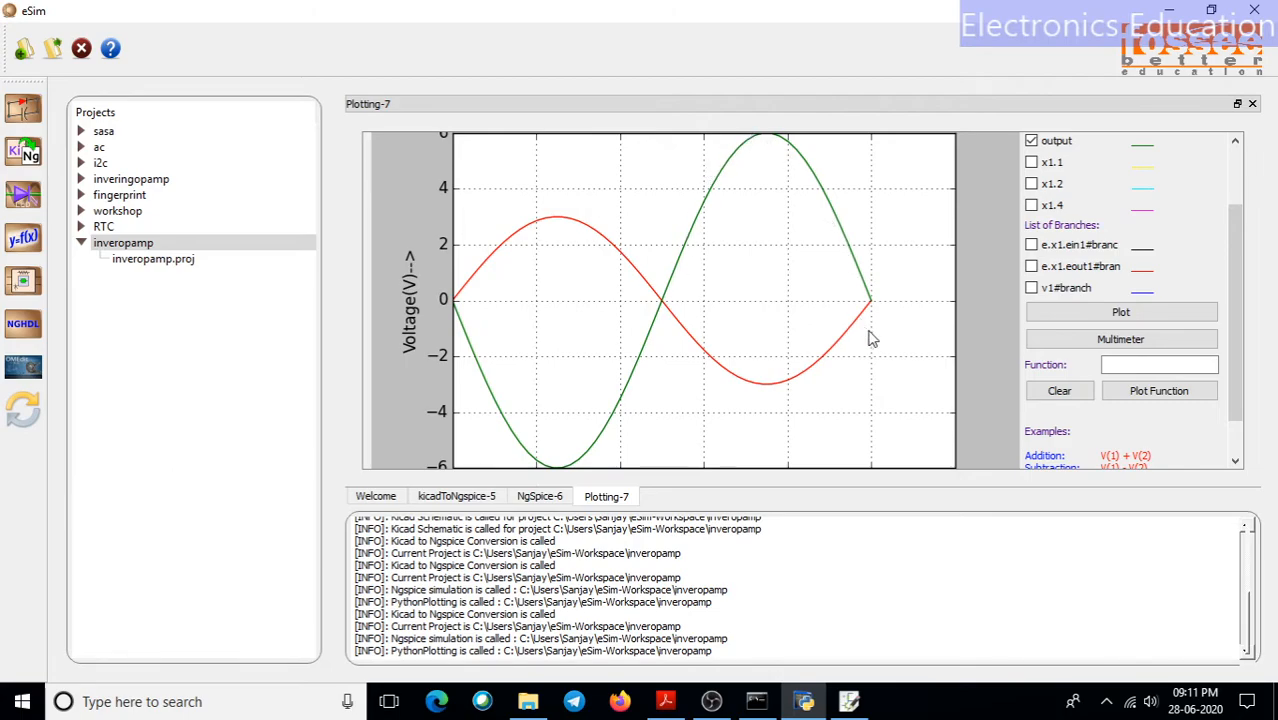
Step: Switch to the inveropamp schematic to review the amplifier's resistor values, and return to the input and output plot
{"action": "left_click", "coordinate": [849, 701]}
{"action": "left_click_drag", "start_coordinate": [1090, 18], "coordinate": [1128, 18]}
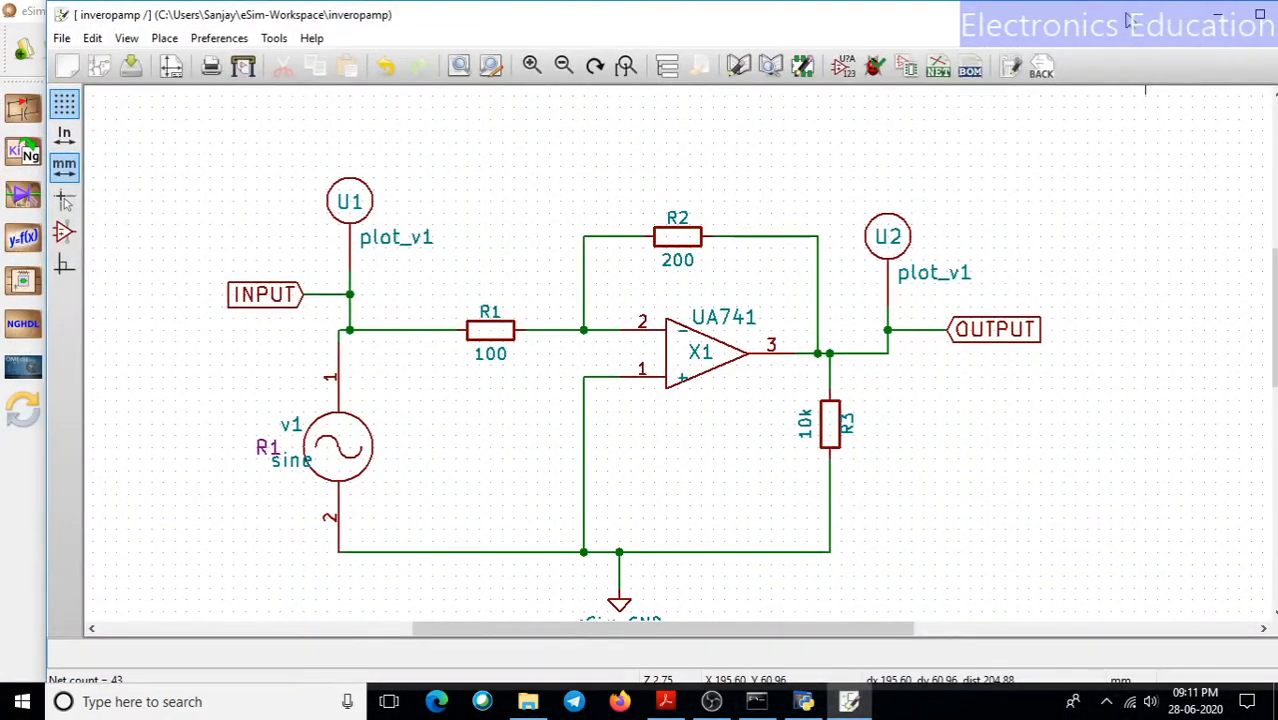
{"action": "double_click", "coordinate": [1142, 22]}
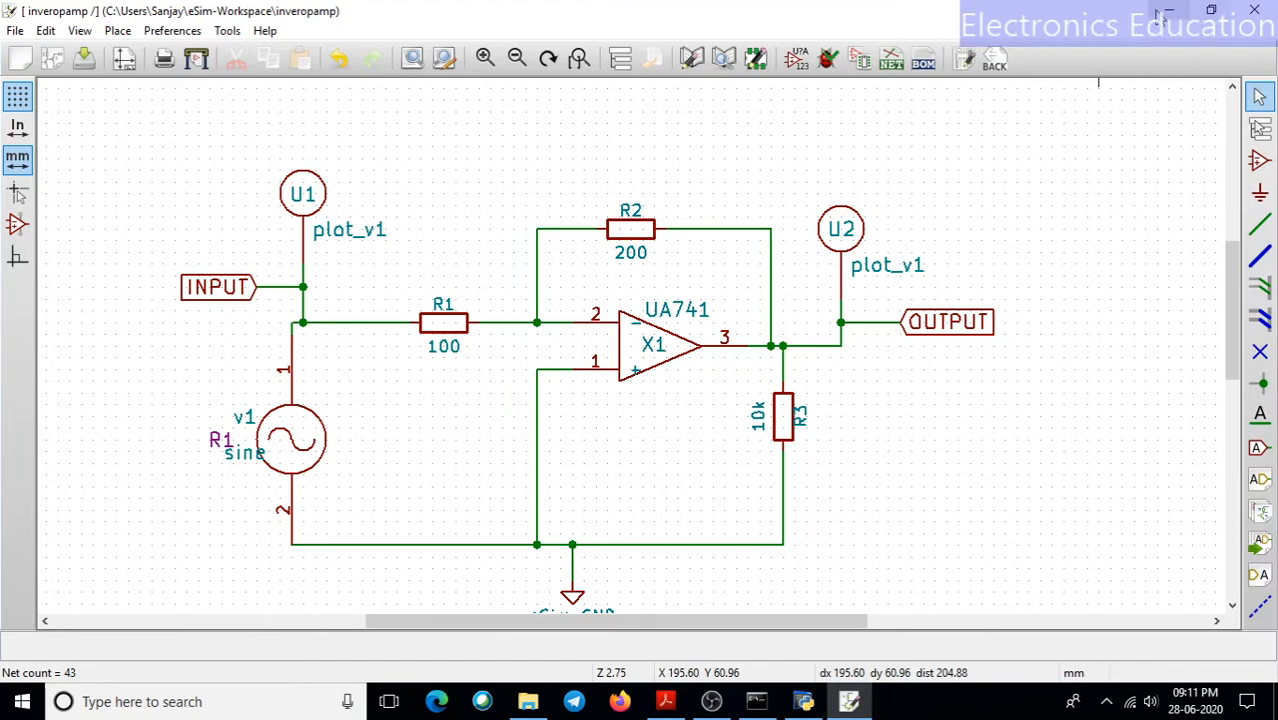
{"action": "left_click", "coordinate": [1162, 12]}
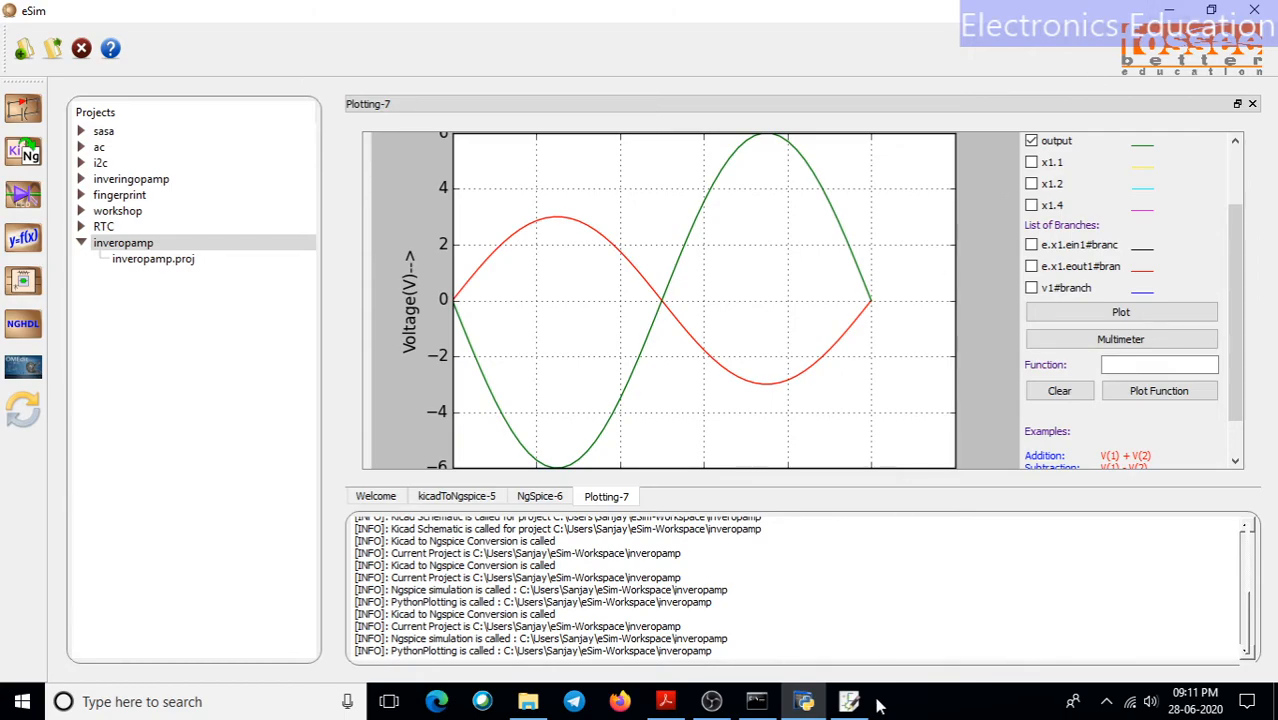
{"action": "mouse_move", "coordinate": [853, 706]}
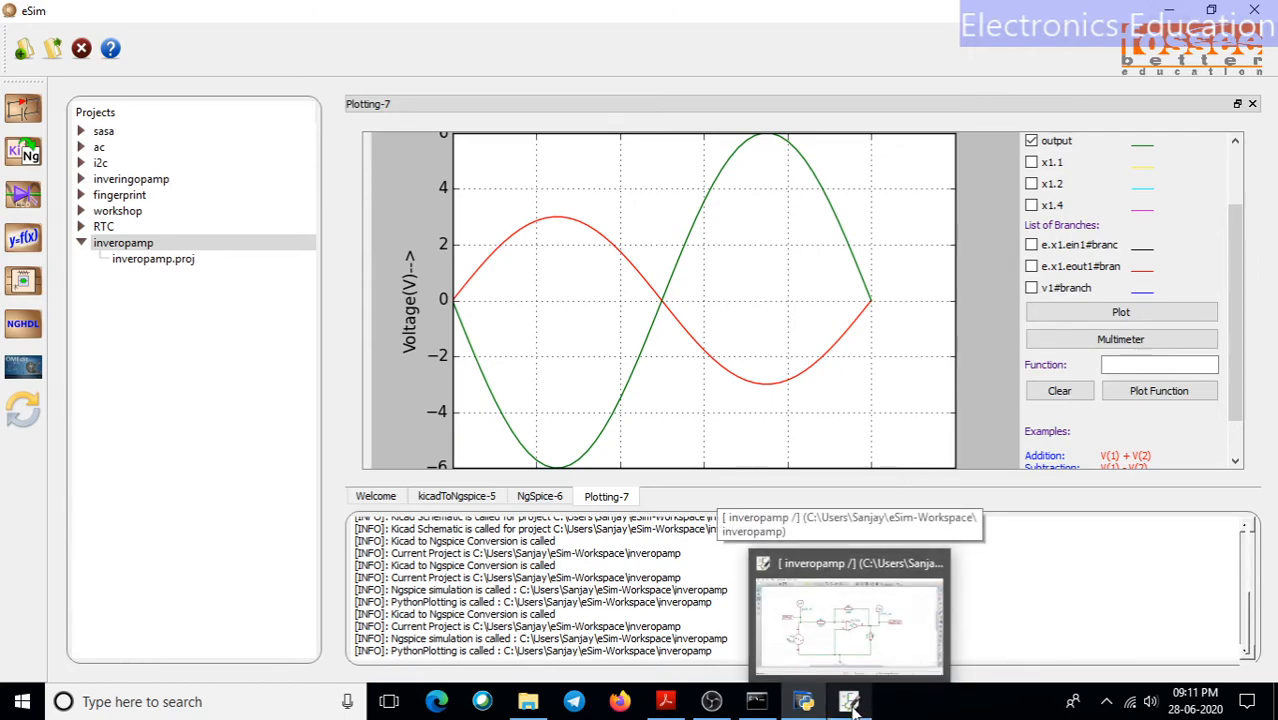